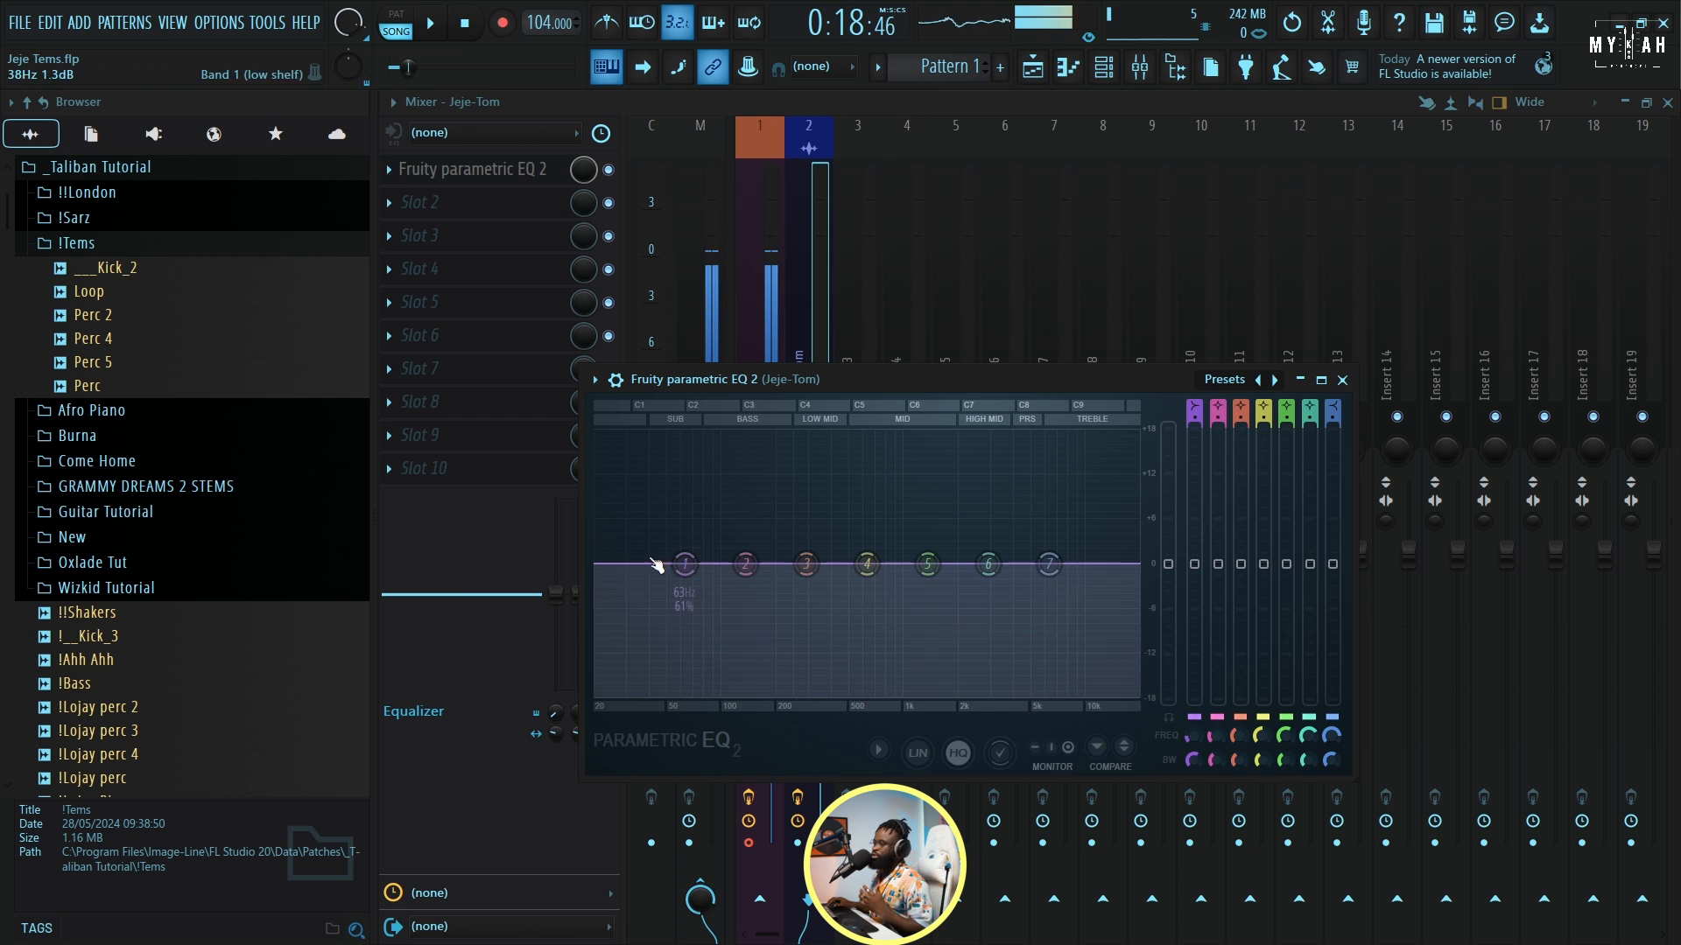
# Lower EQ band 1 to about -16.6 dB near 202 Hz, and add Poor Plate in slot 2 with Wet about -15.5 dB.
pyautogui.rightClick(776, 692)
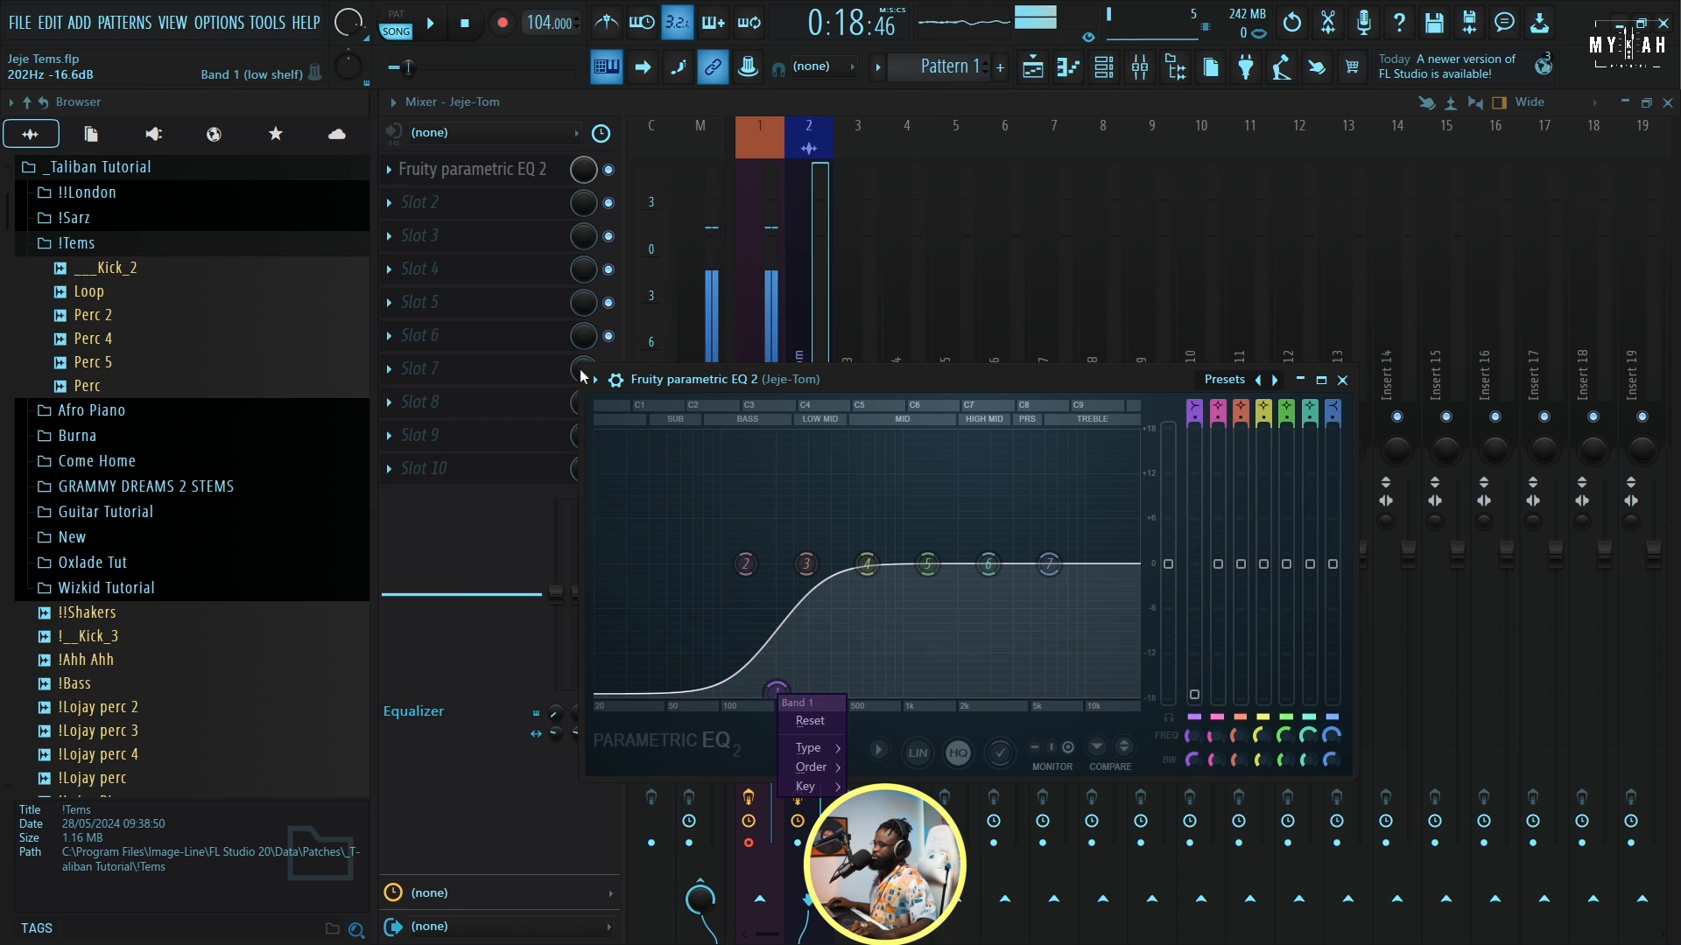
pyautogui.click(457, 201)
pyautogui.click(874, 236)
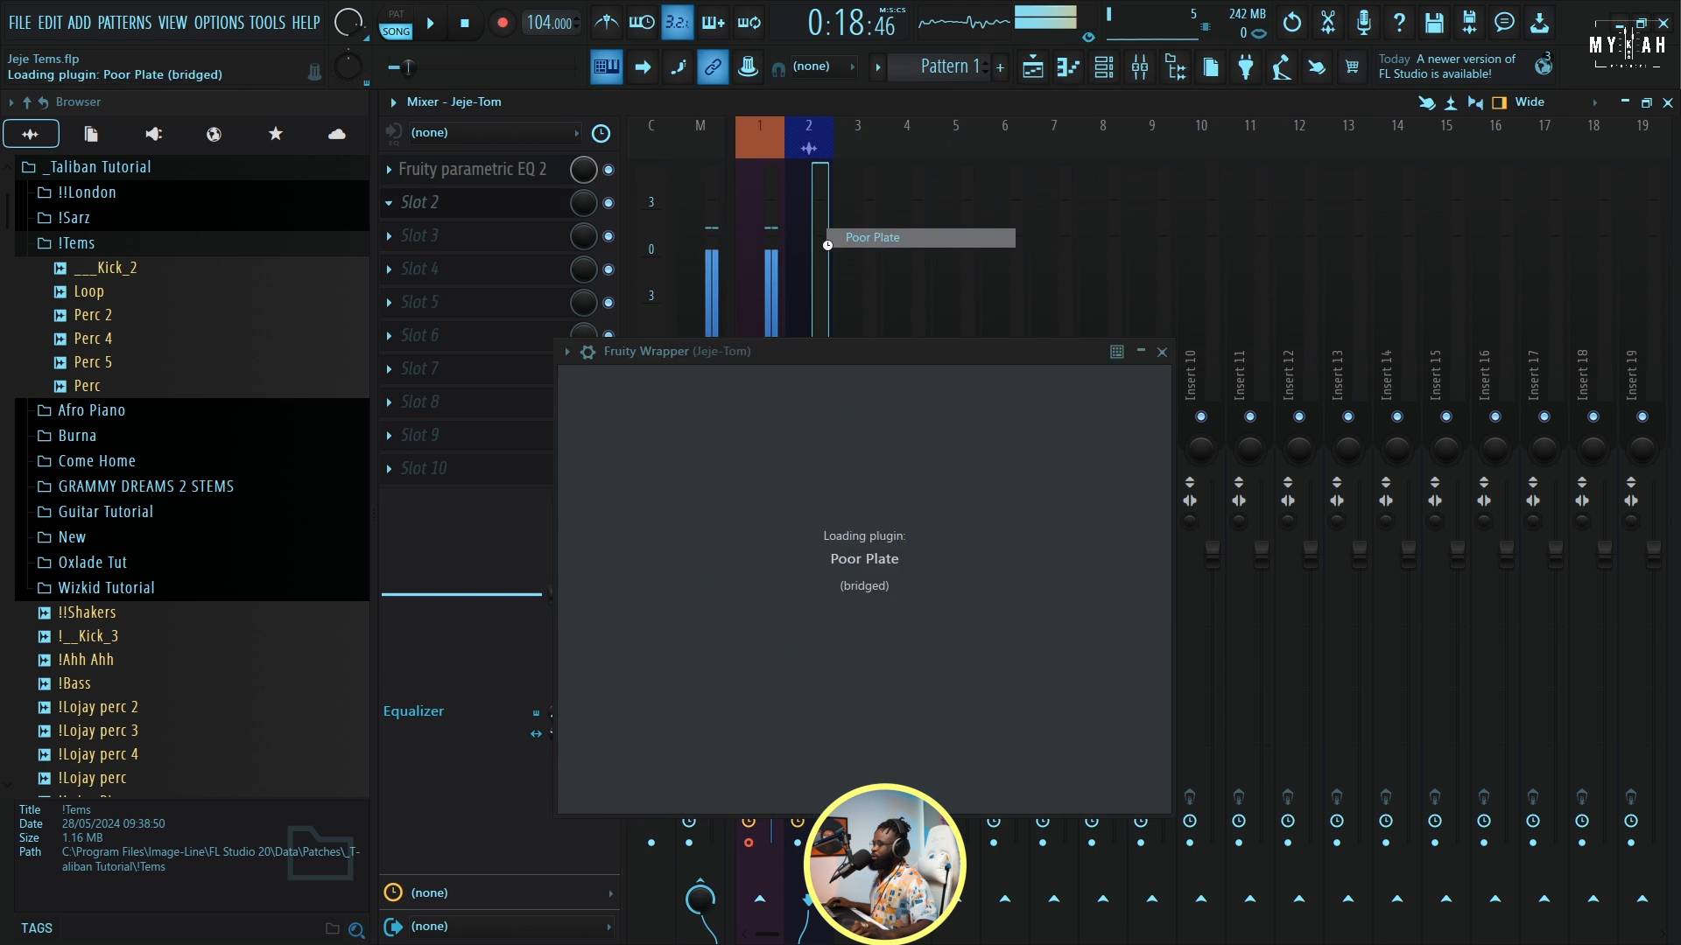
pyautogui.moveTo(581, 388); pyautogui.dragTo(771, 398)
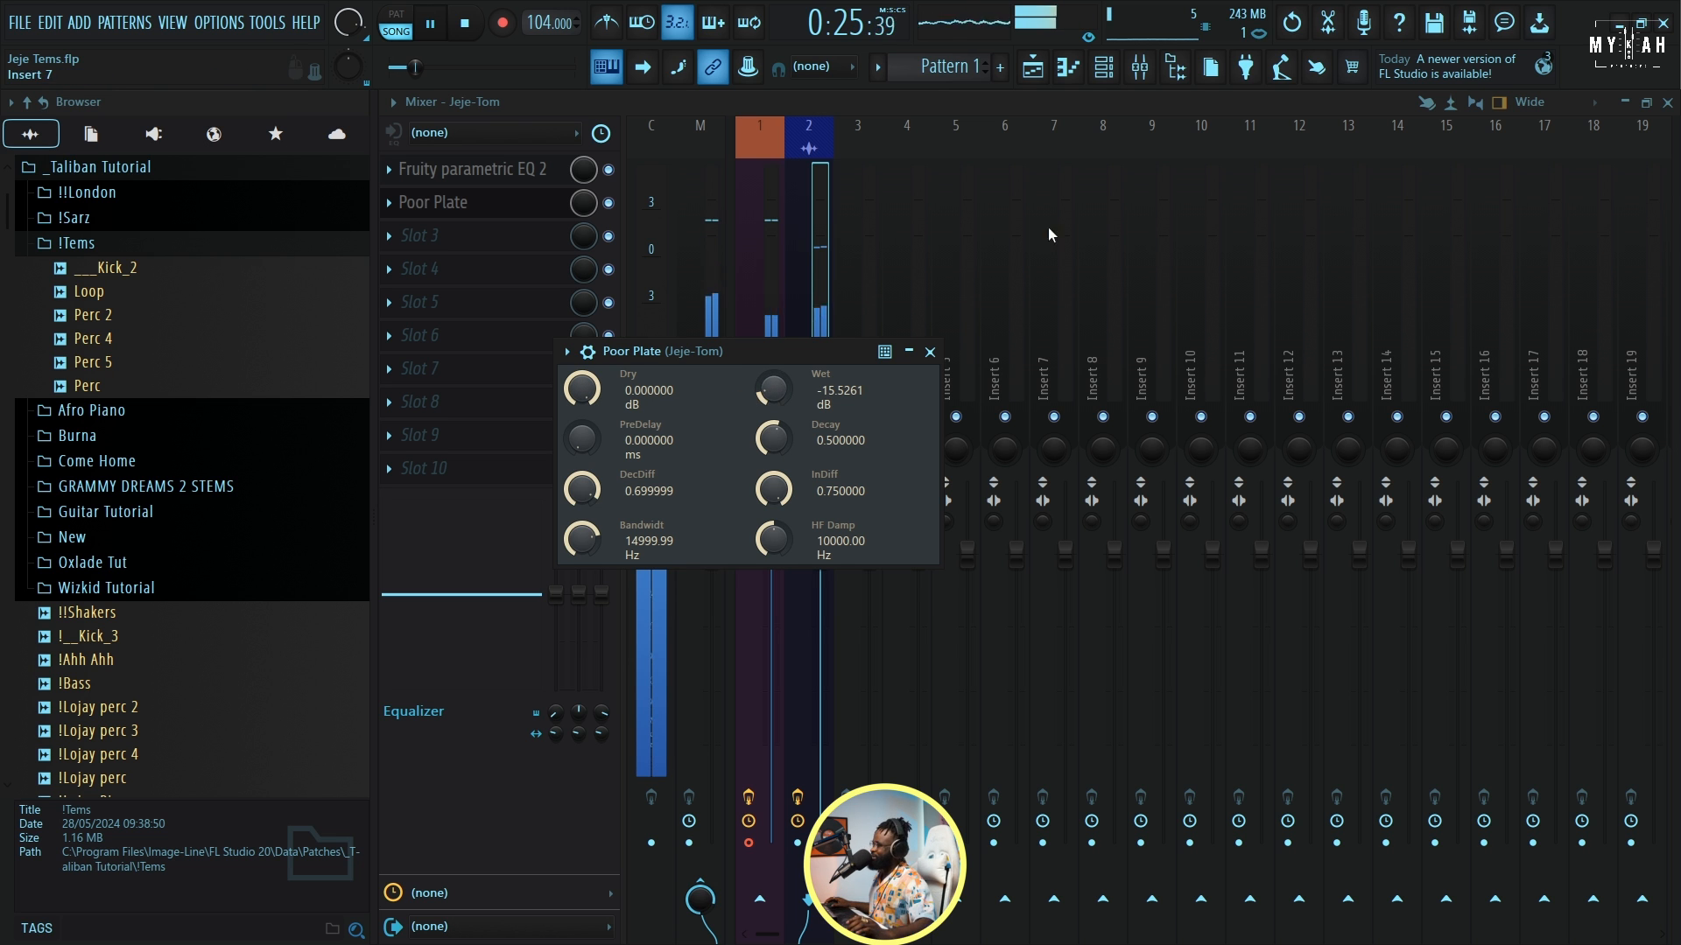
# Stop playback, close the Poor Plate window and lower the Jeje-Tom mixer track's volume fader.
pyautogui.press('space')
pyautogui.press('Escape')
pyautogui.moveTo(820, 550); pyautogui.dragTo(823, 592)
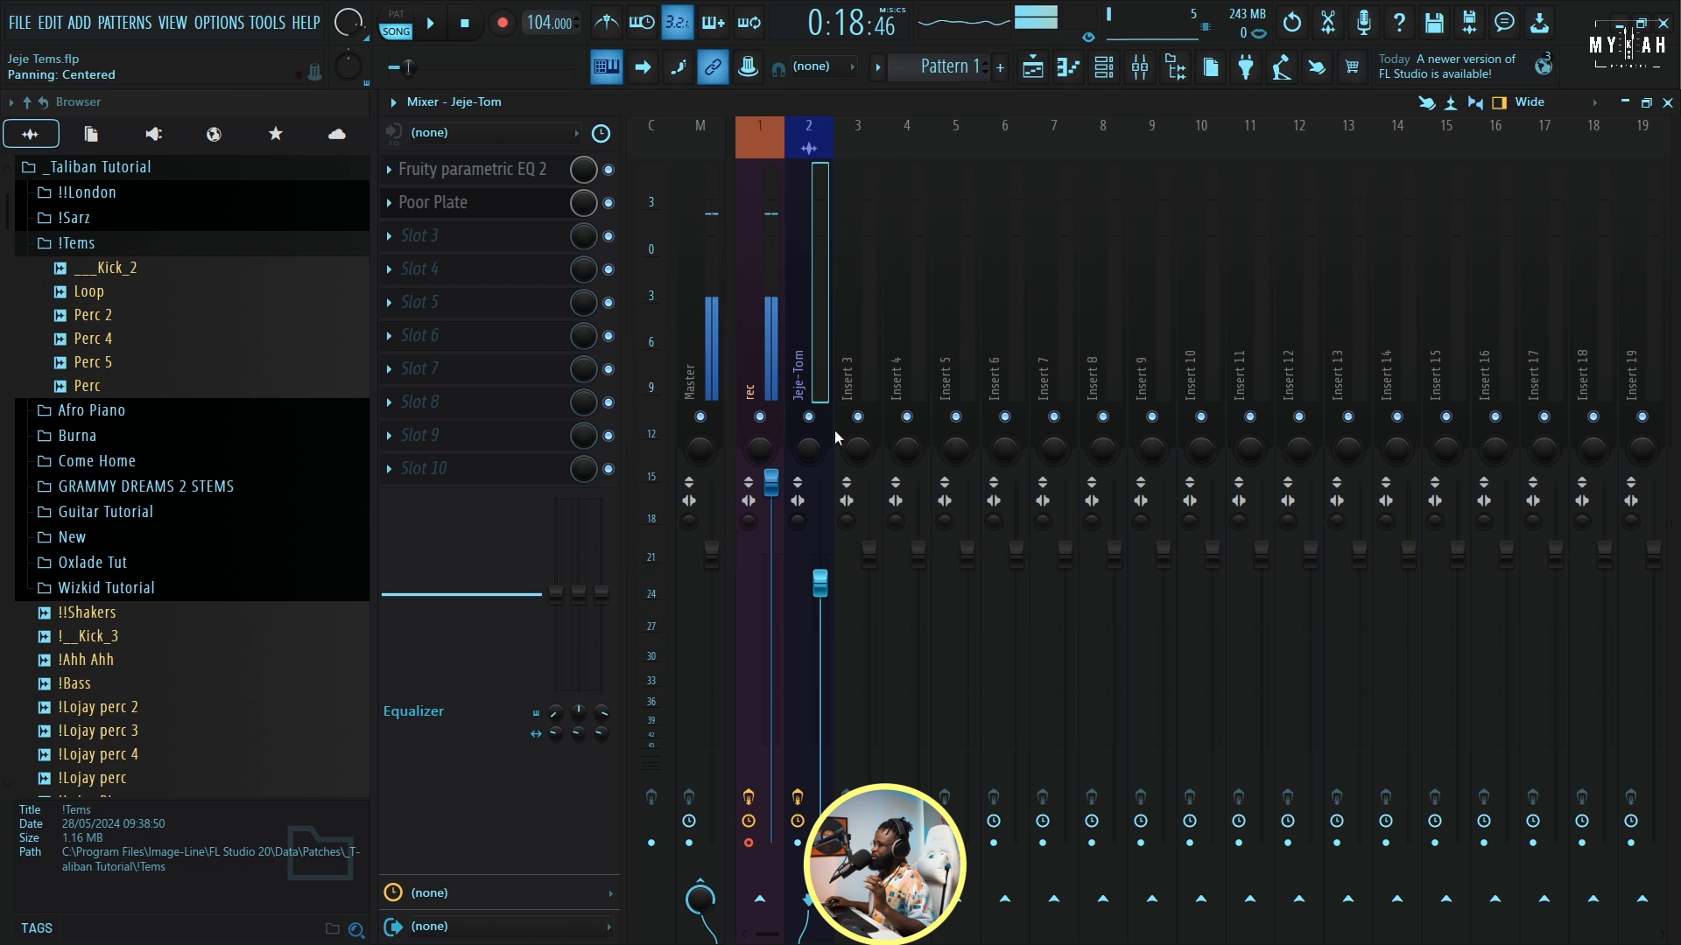
# Show the playlist and the channel rack, with the rack filtered to Unsorted channels.
pyautogui.click(1033, 69)
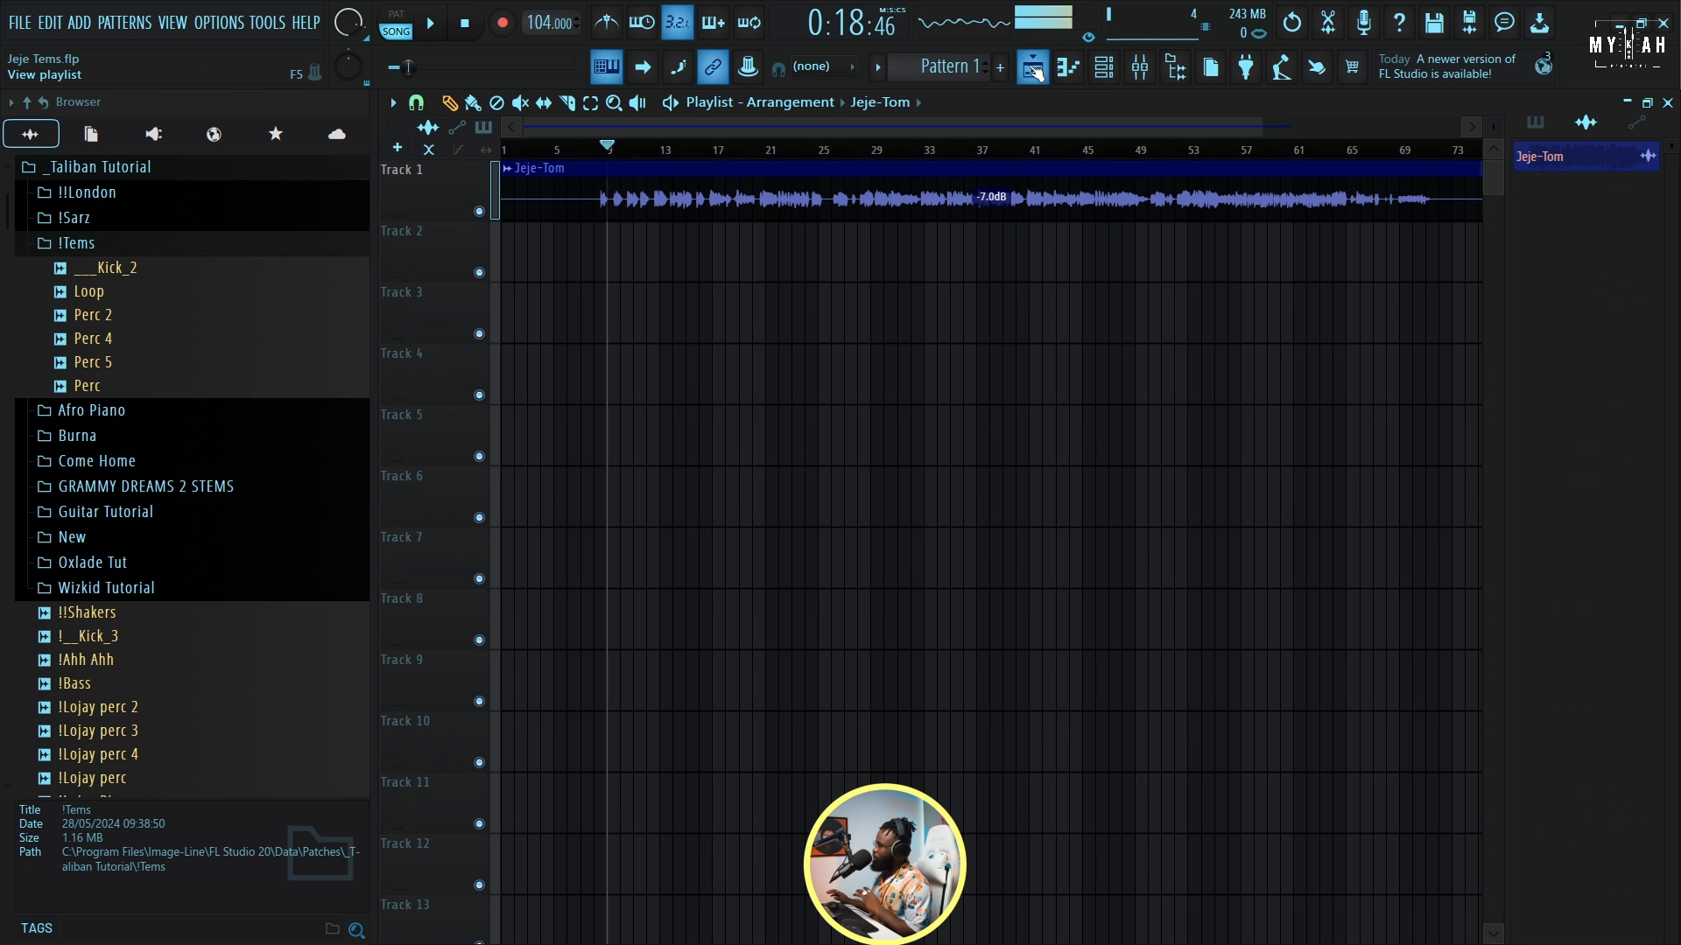
pyautogui.click(1104, 66)
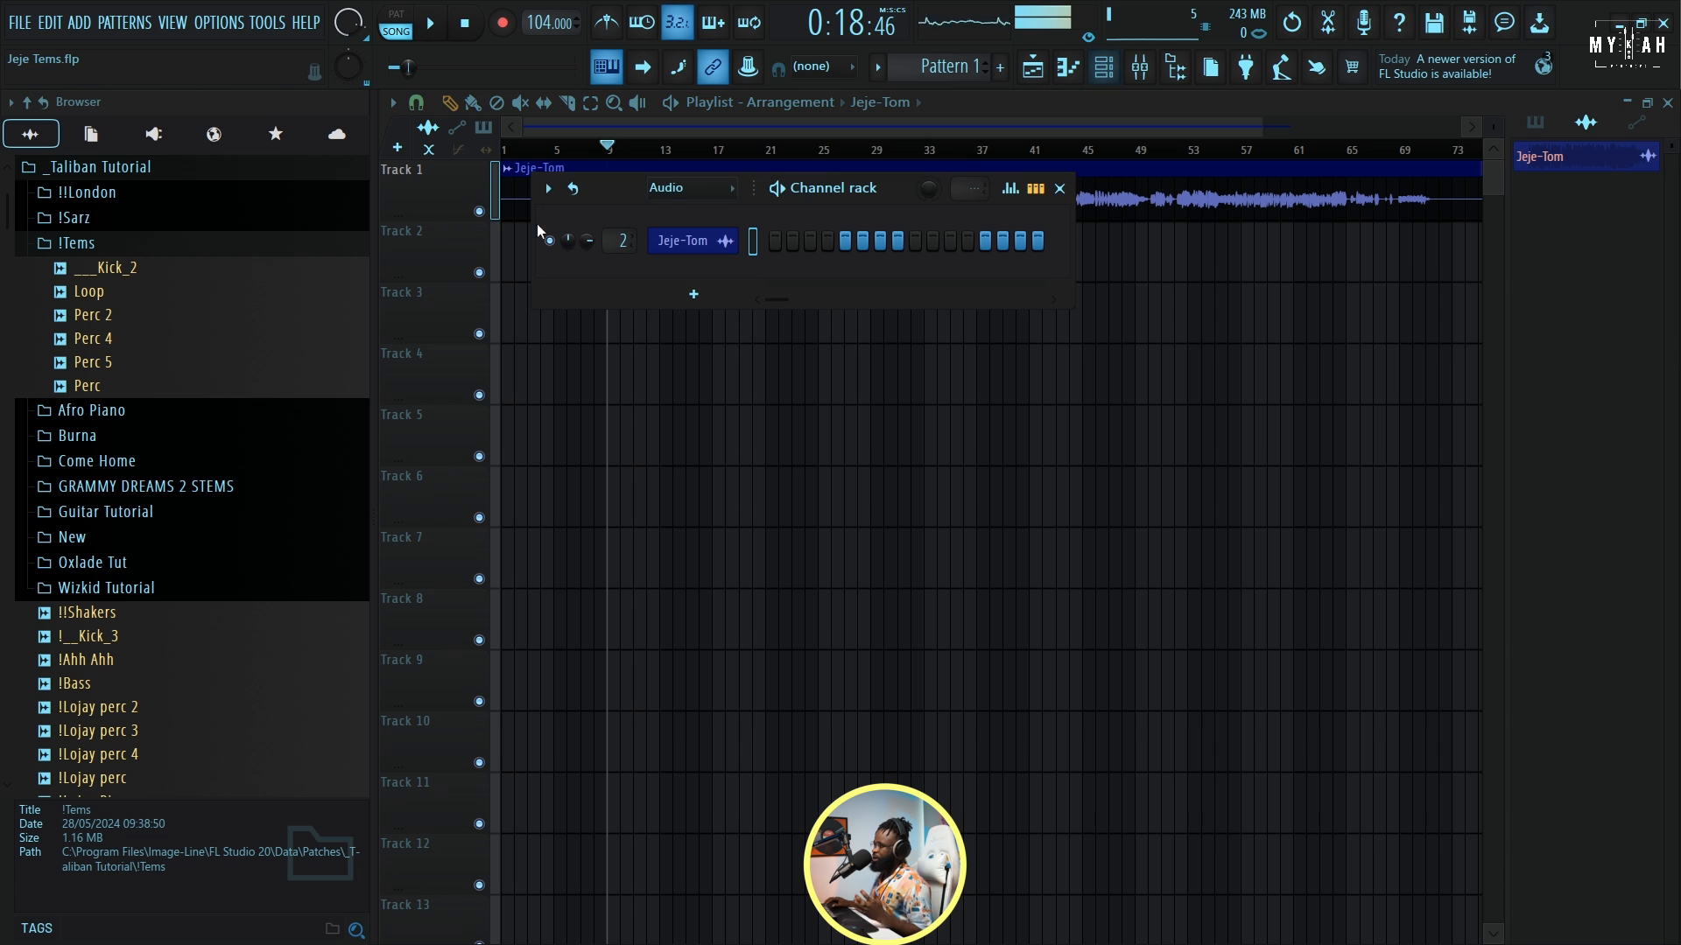
pyautogui.click(644, 187)
pyautogui.click(674, 259)
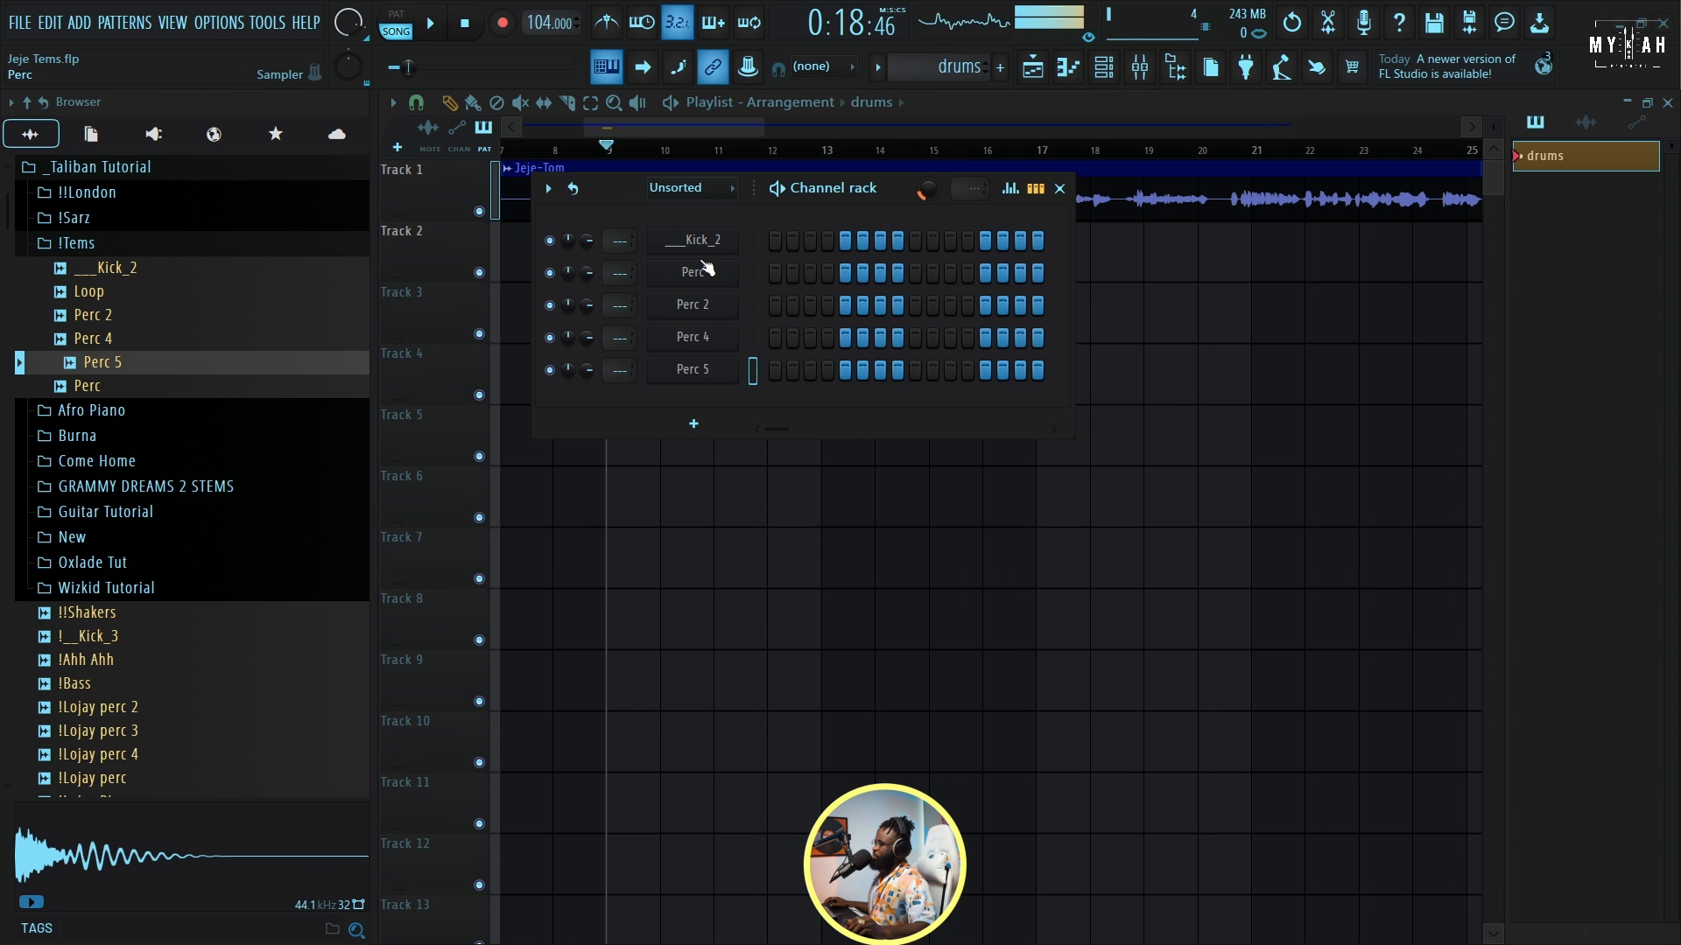
# Program the drums: kick on steps 1, 5, 9, 13; Perc on 1, 4, 13; Perc 2 on 7; Perc 4 on 8; Perc 5 on 11.
pyautogui.click(775, 244)
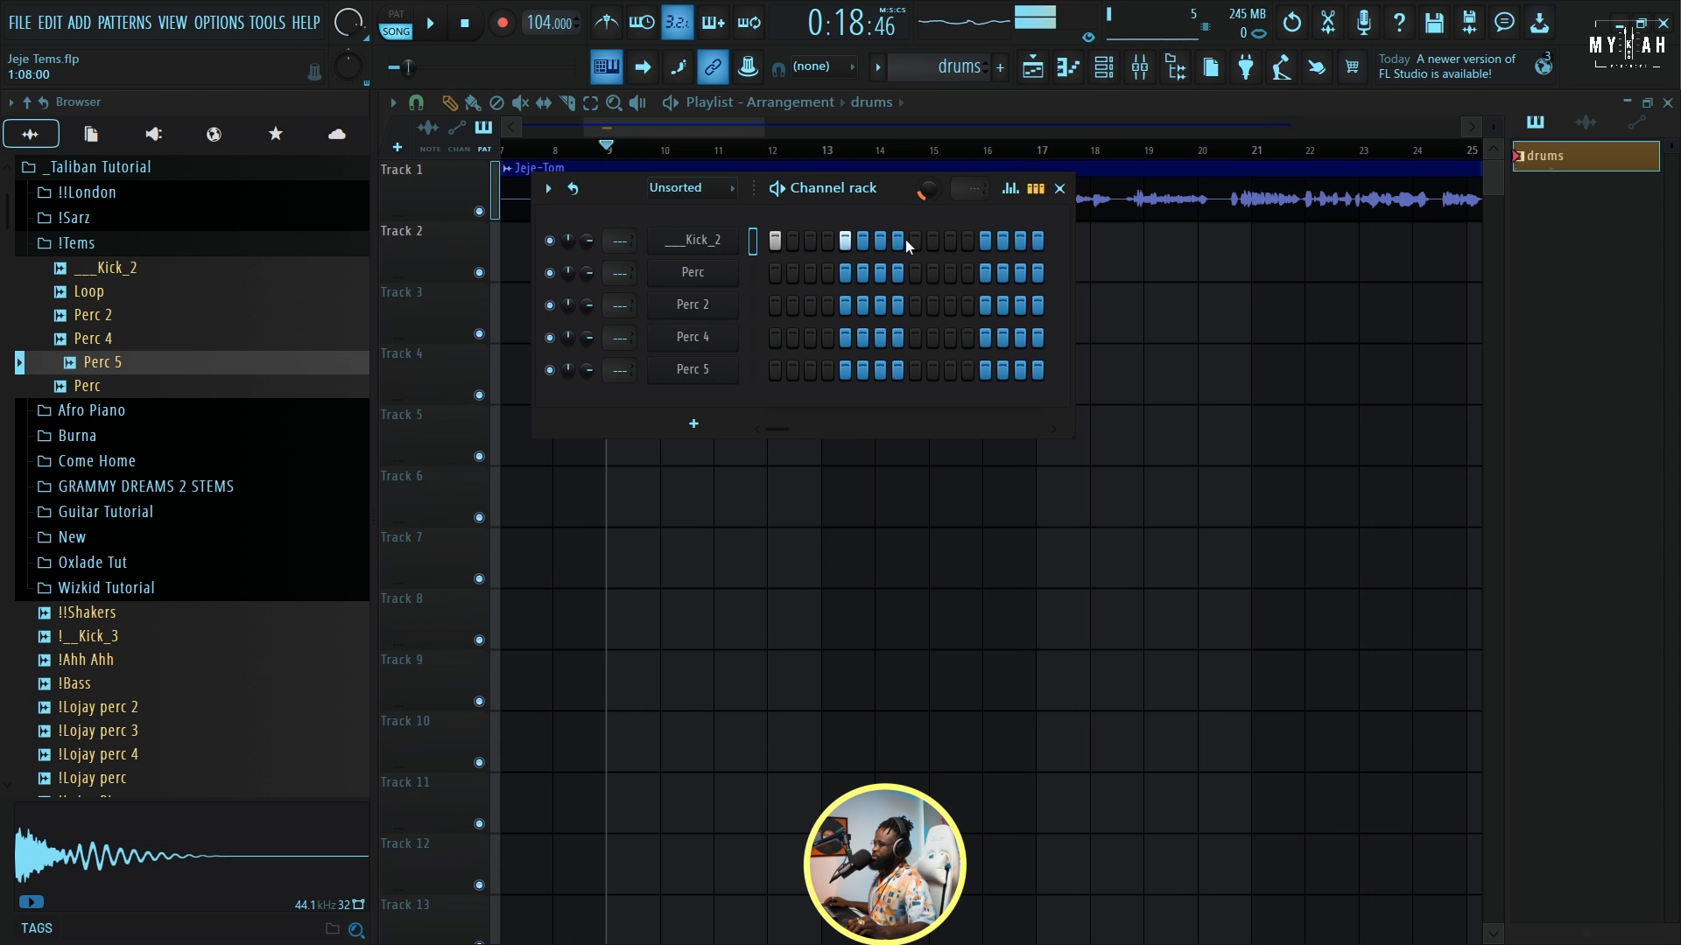
pyautogui.click(984, 242)
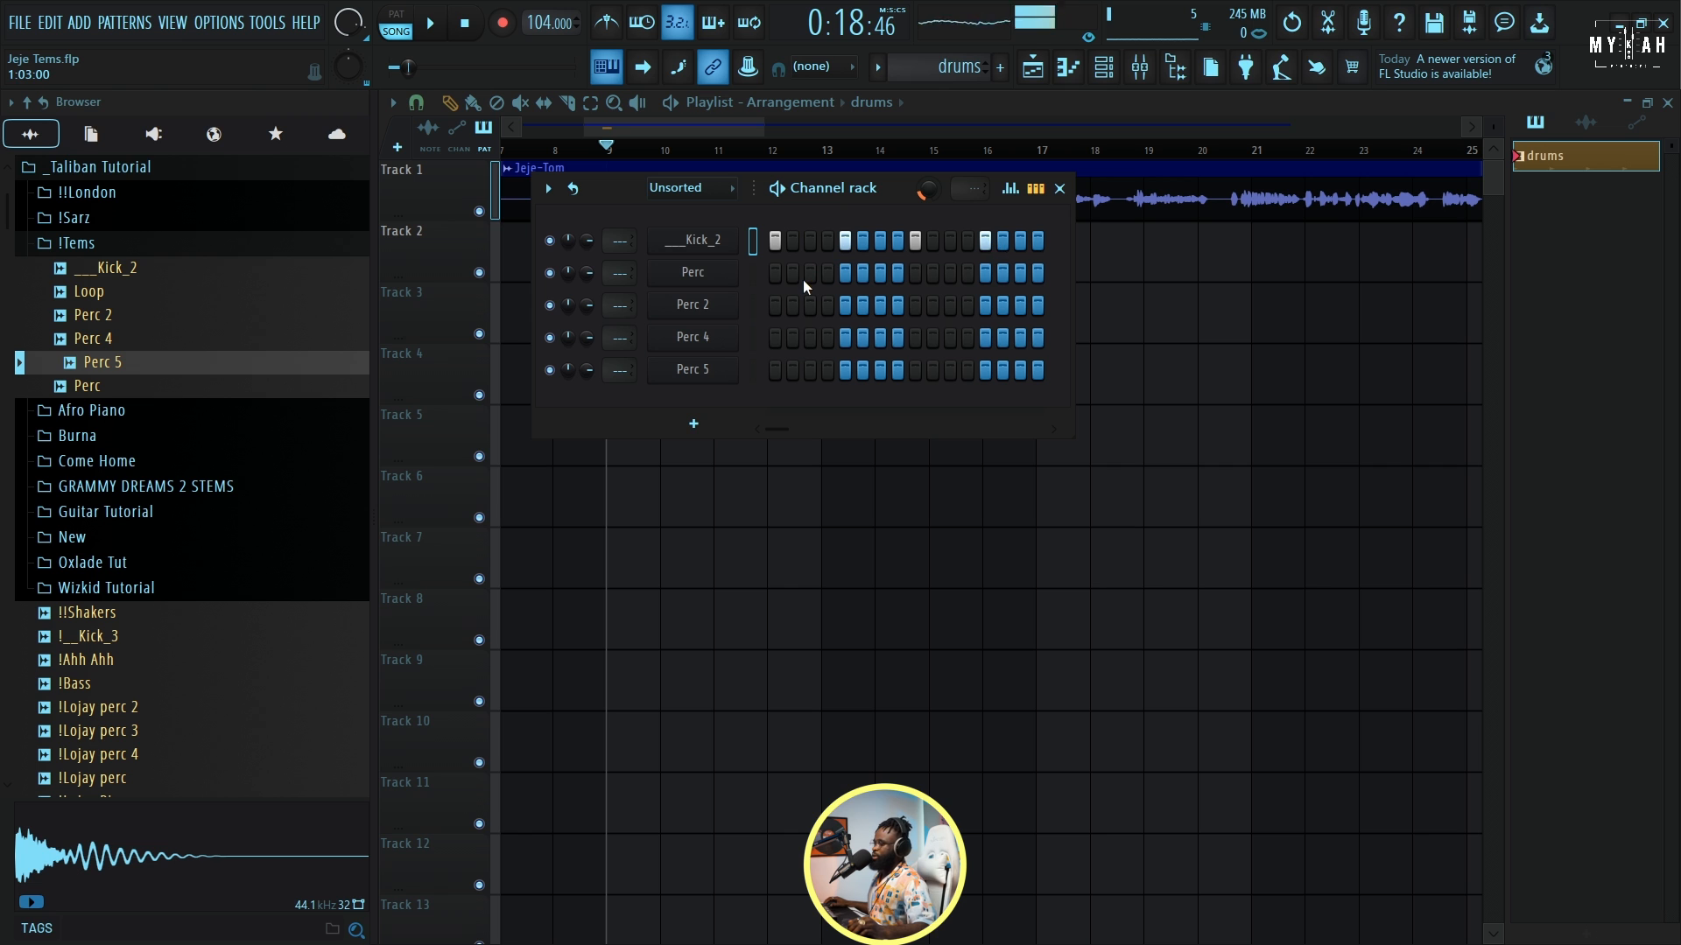
pyautogui.click(828, 273)
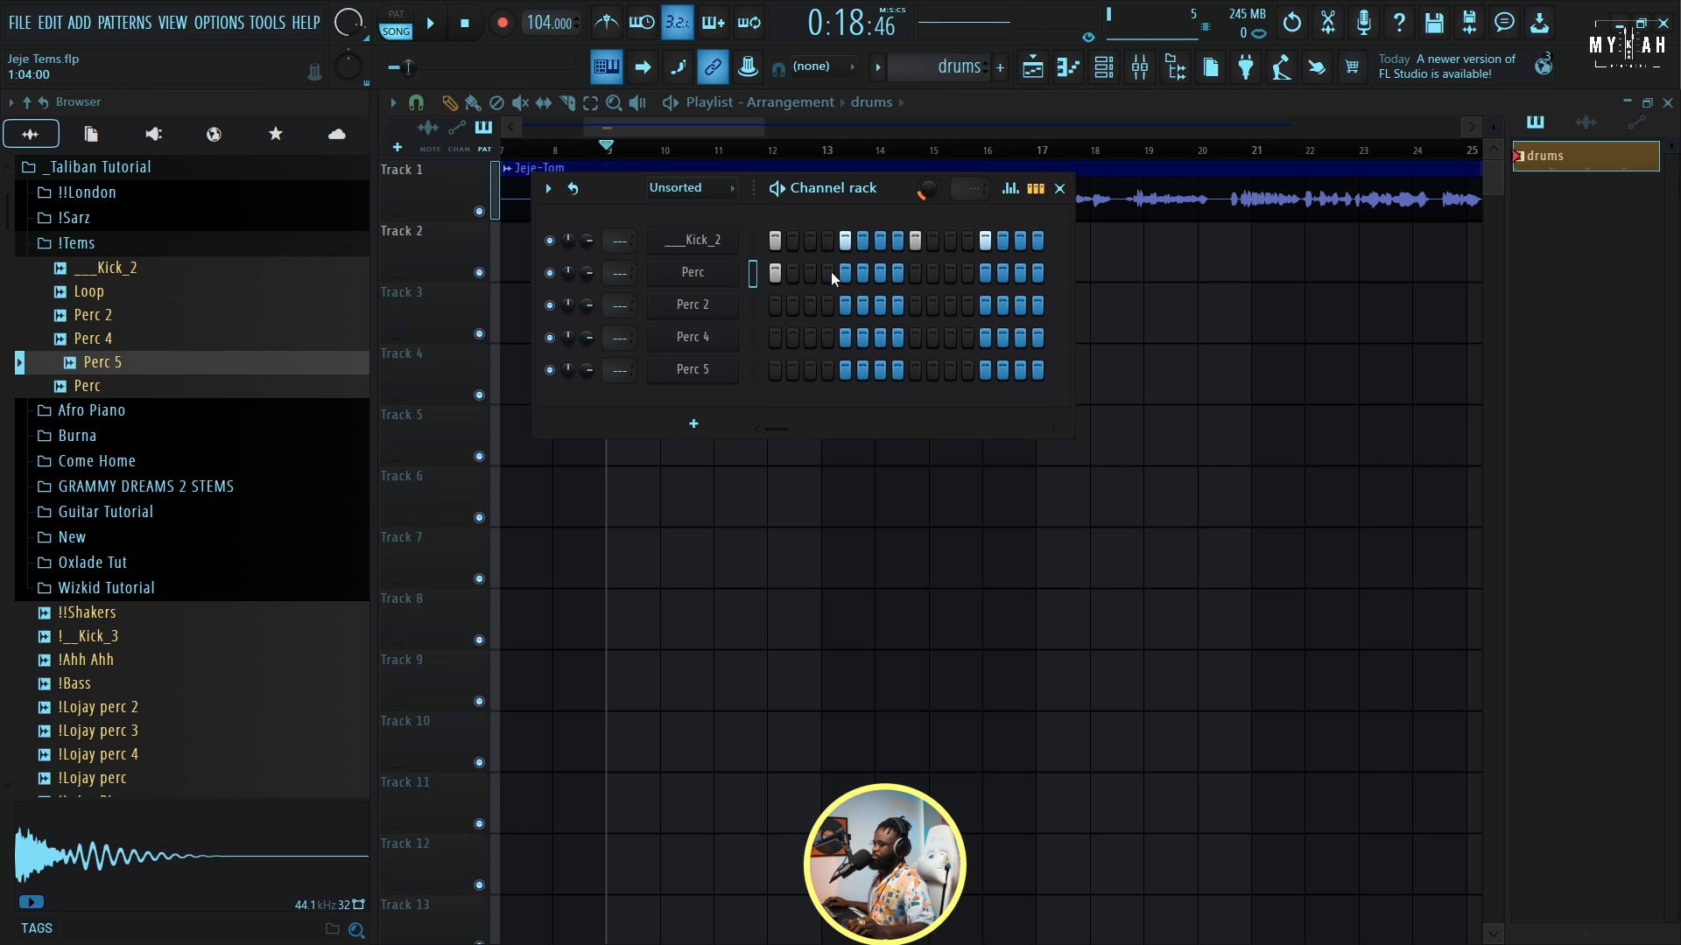
pyautogui.click(878, 307)
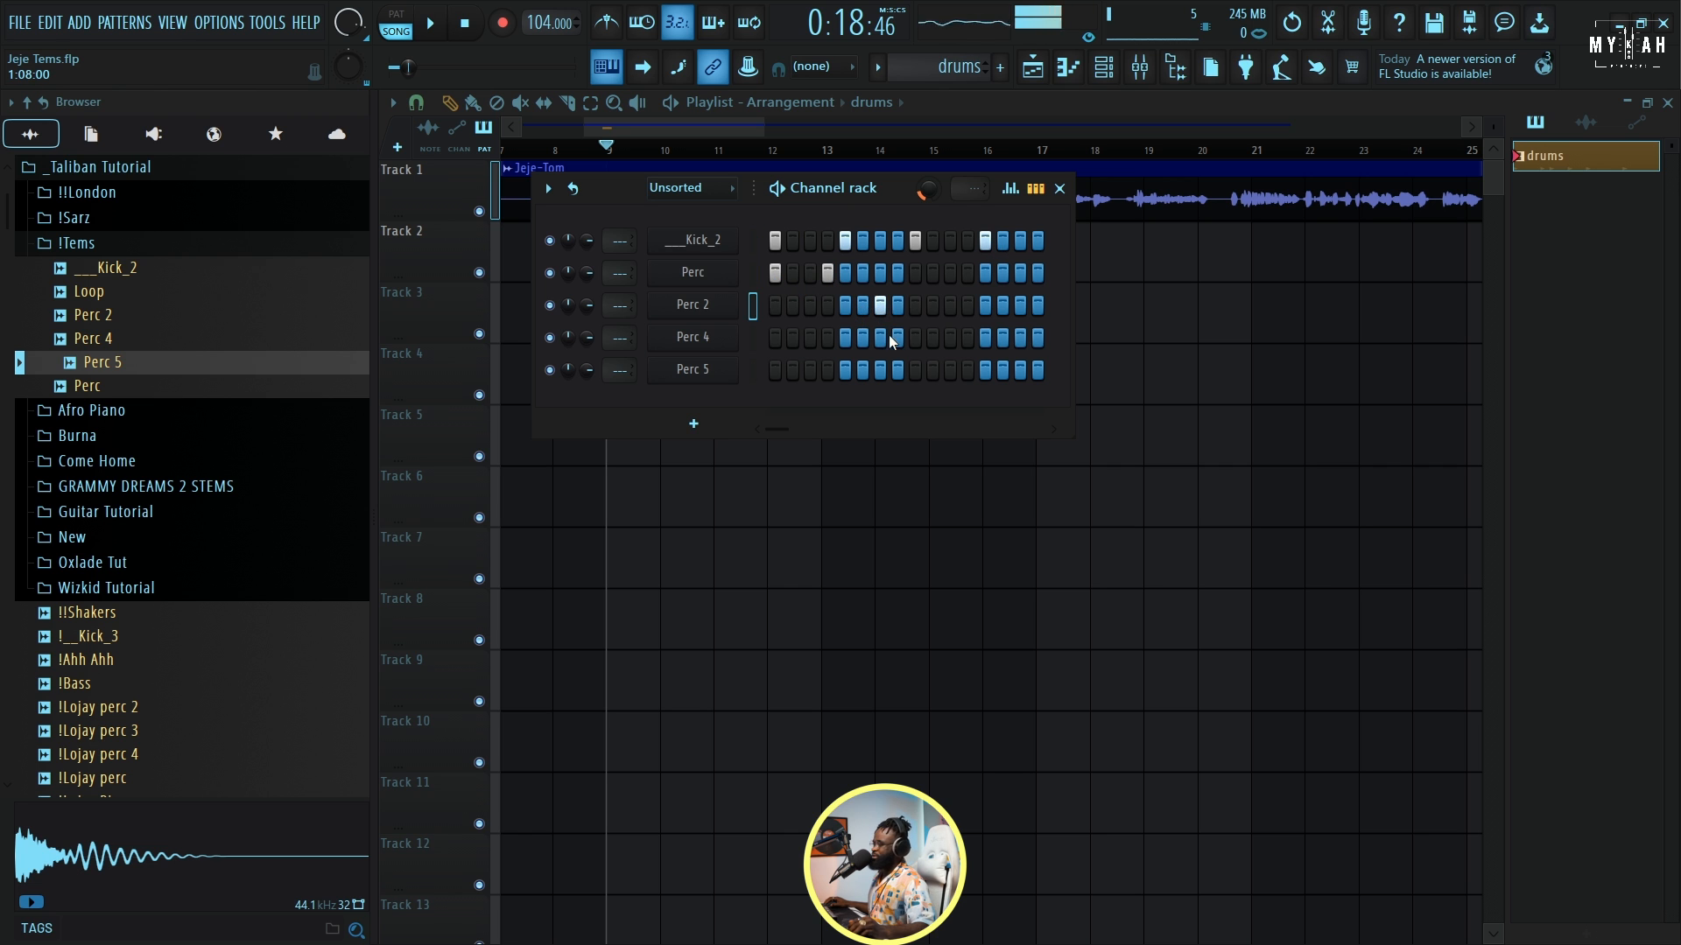
pyautogui.click(898, 338)
pyautogui.click(951, 370)
# Switch to pattern mode and play the drums pattern to check the groove.
pyautogui.press('space')
pyautogui.press('space')
pyautogui.click(412, 14)
pyautogui.press('space')
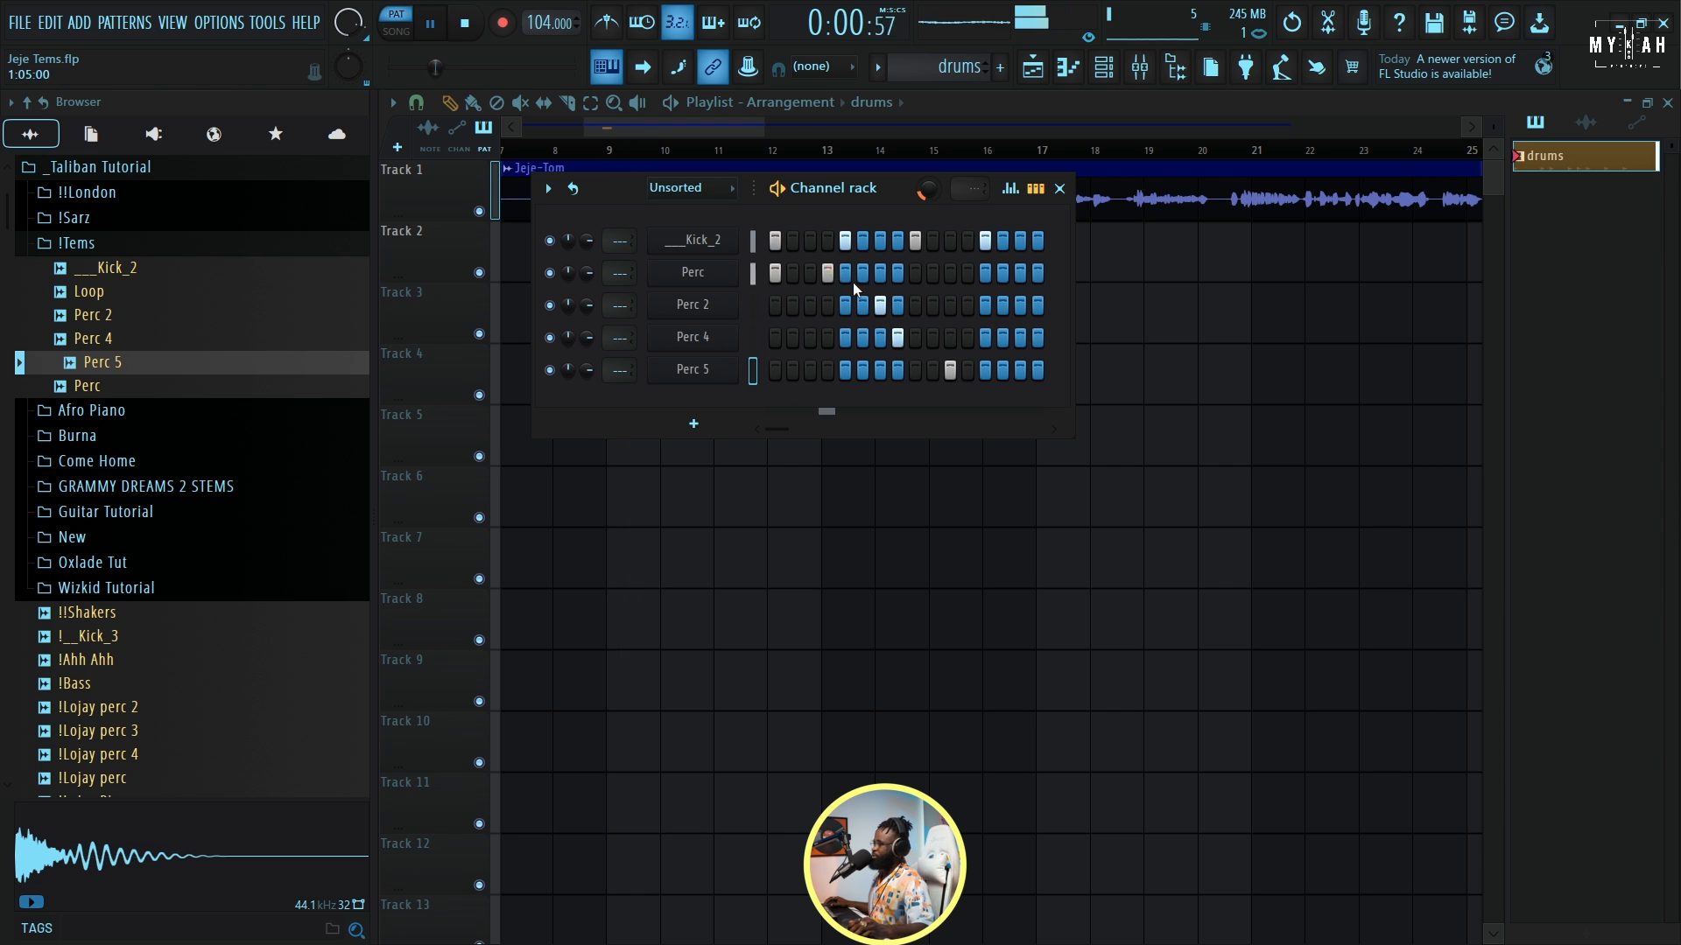
pyautogui.press('space')
# Raise the velocity of the kick and Perc notes to 100% in the piano roll.
pyautogui.rightClick(691, 242)
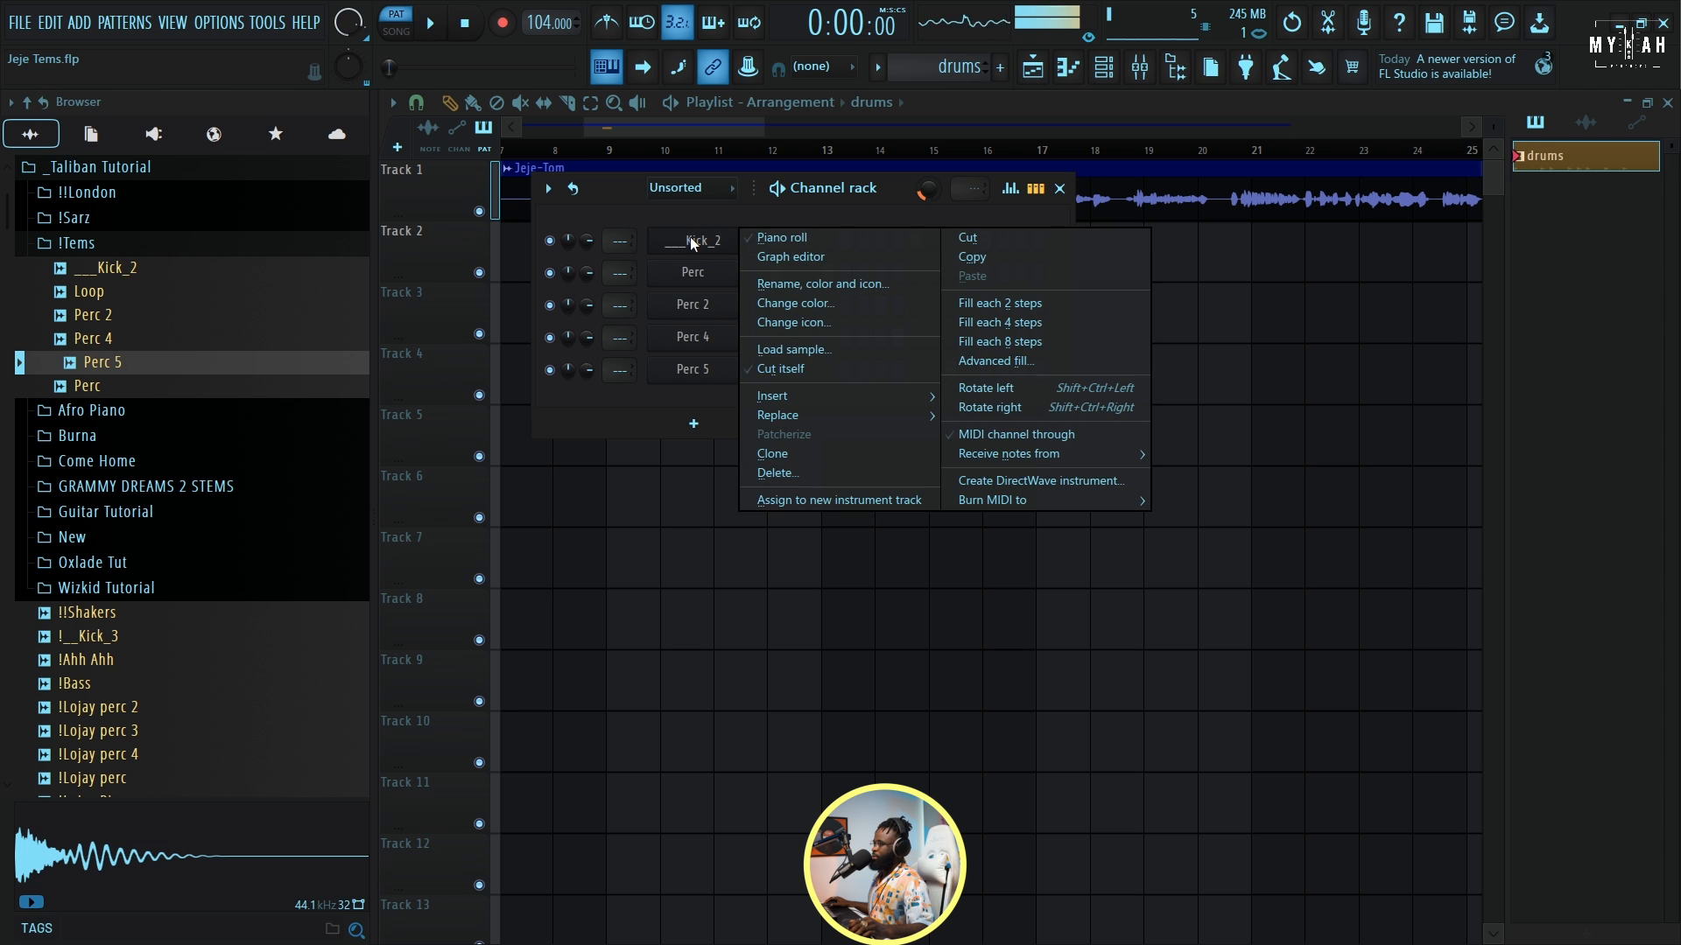
pyautogui.click(774, 237)
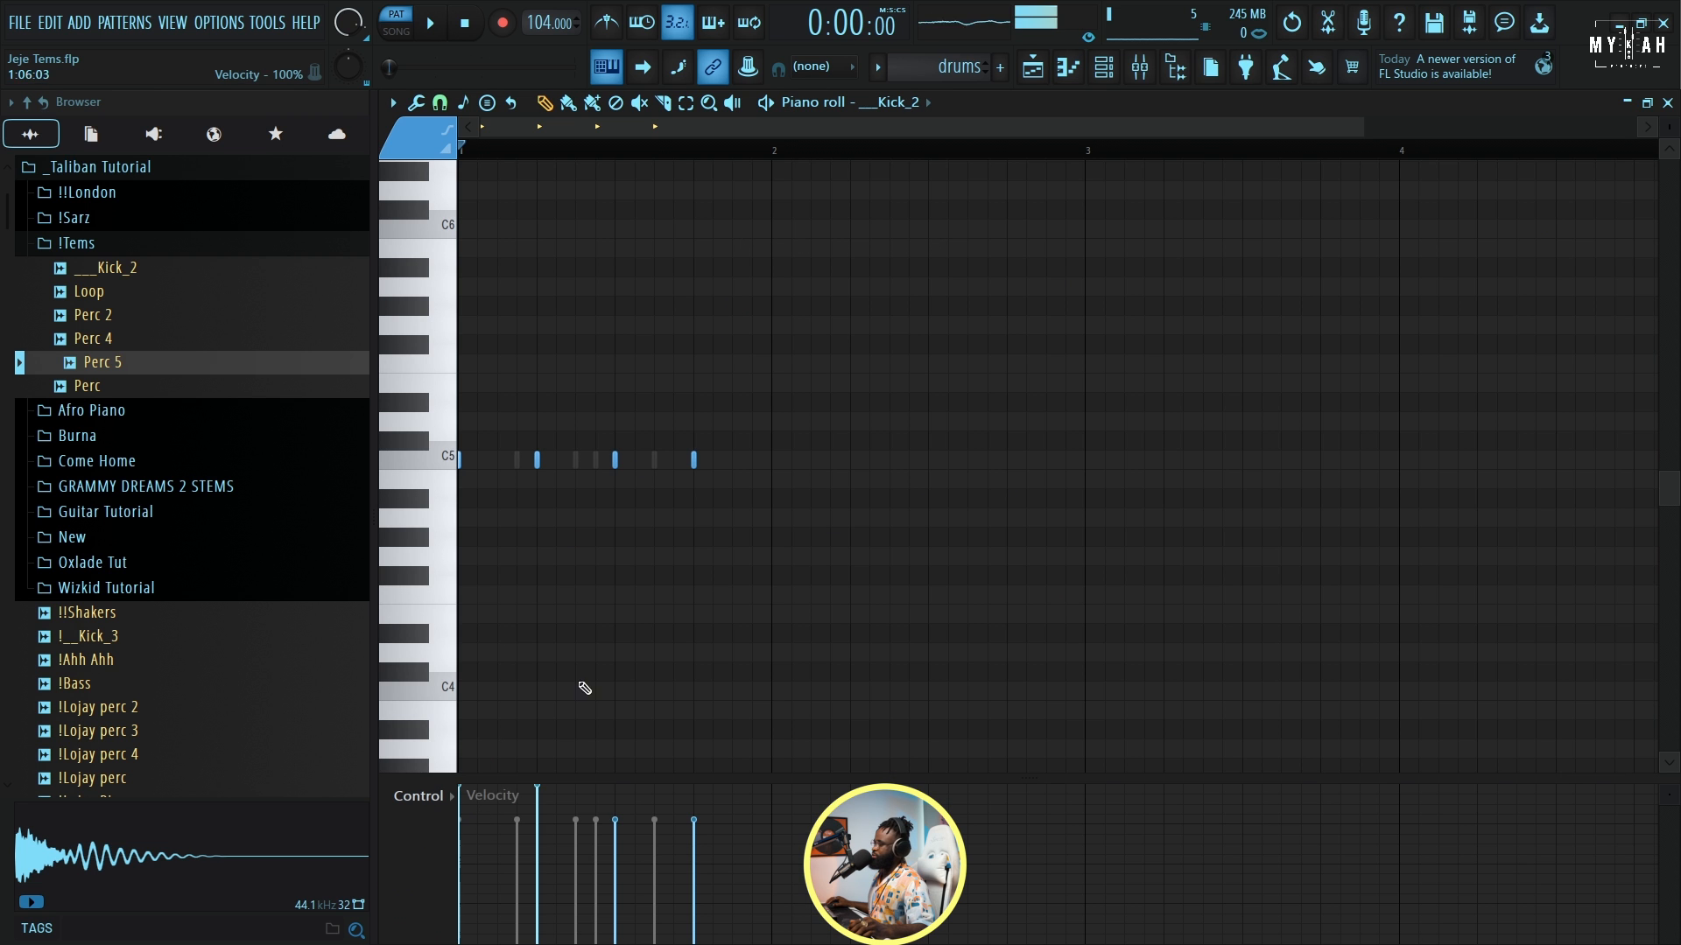
pyautogui.click(1103, 67)
# Raise the Perc 2 note's velocity slightly in its piano roll while checking the pattern's sound.
pyautogui.rightClick(690, 318)
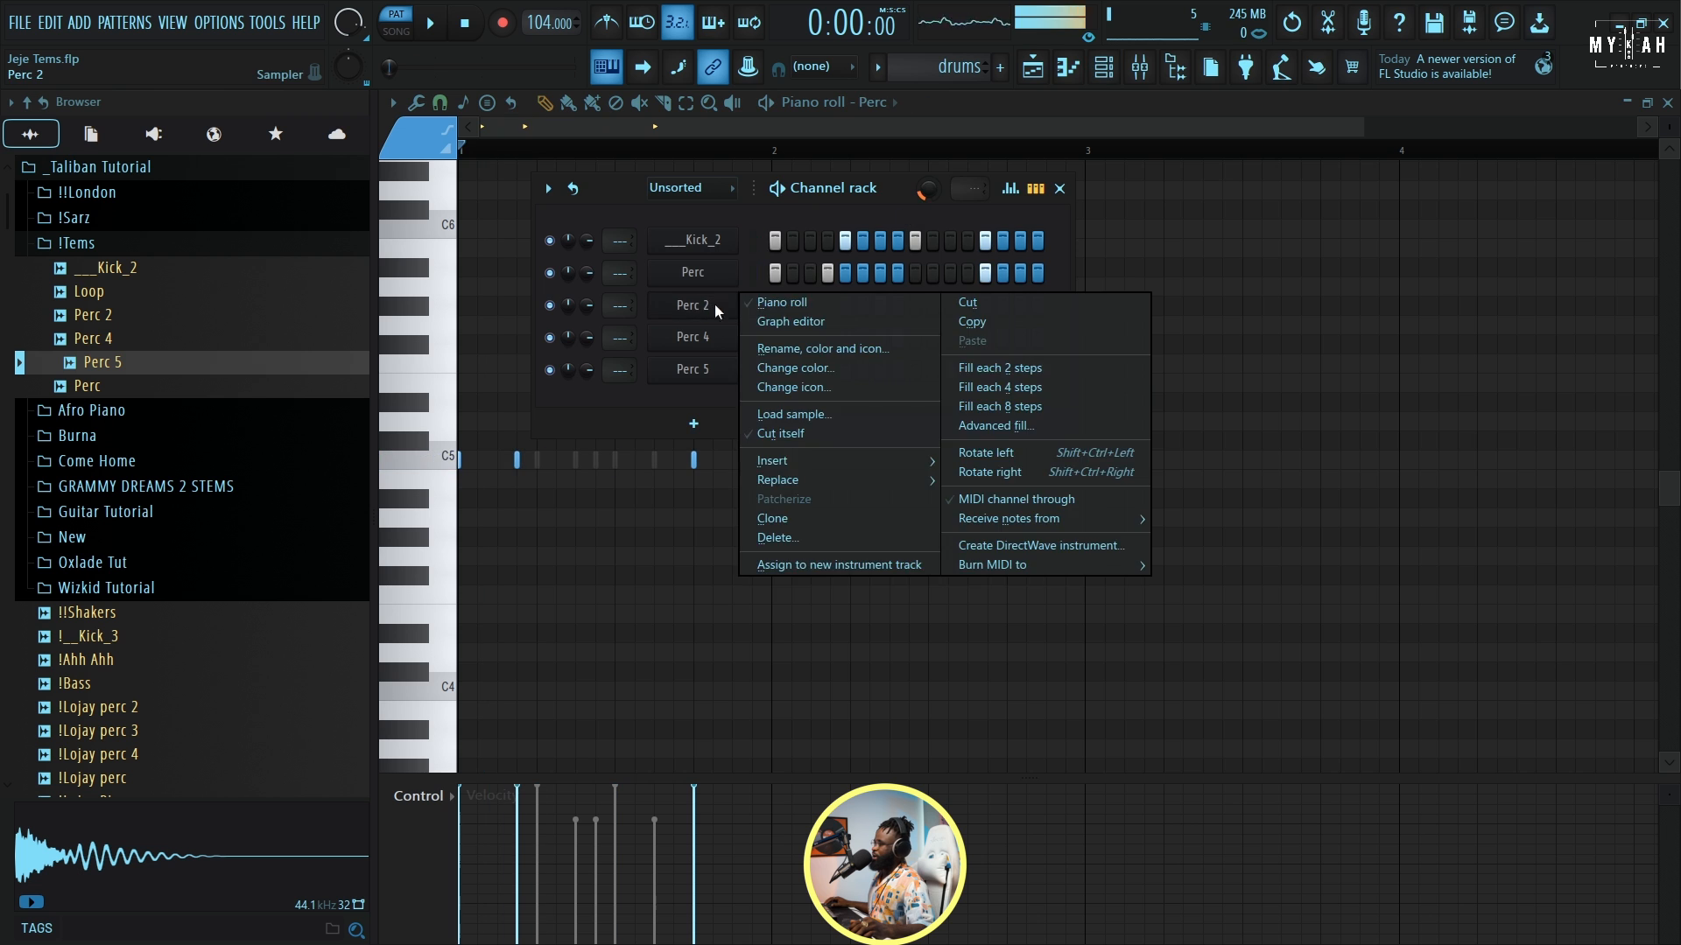
pyautogui.click(770, 319)
pyautogui.press('space')
pyautogui.press('space')
pyautogui.click(586, 801)
# Set the Perc 4 note's velocity to 92% in its piano roll while the pattern plays.
pyautogui.click(1104, 68)
pyautogui.press('space')
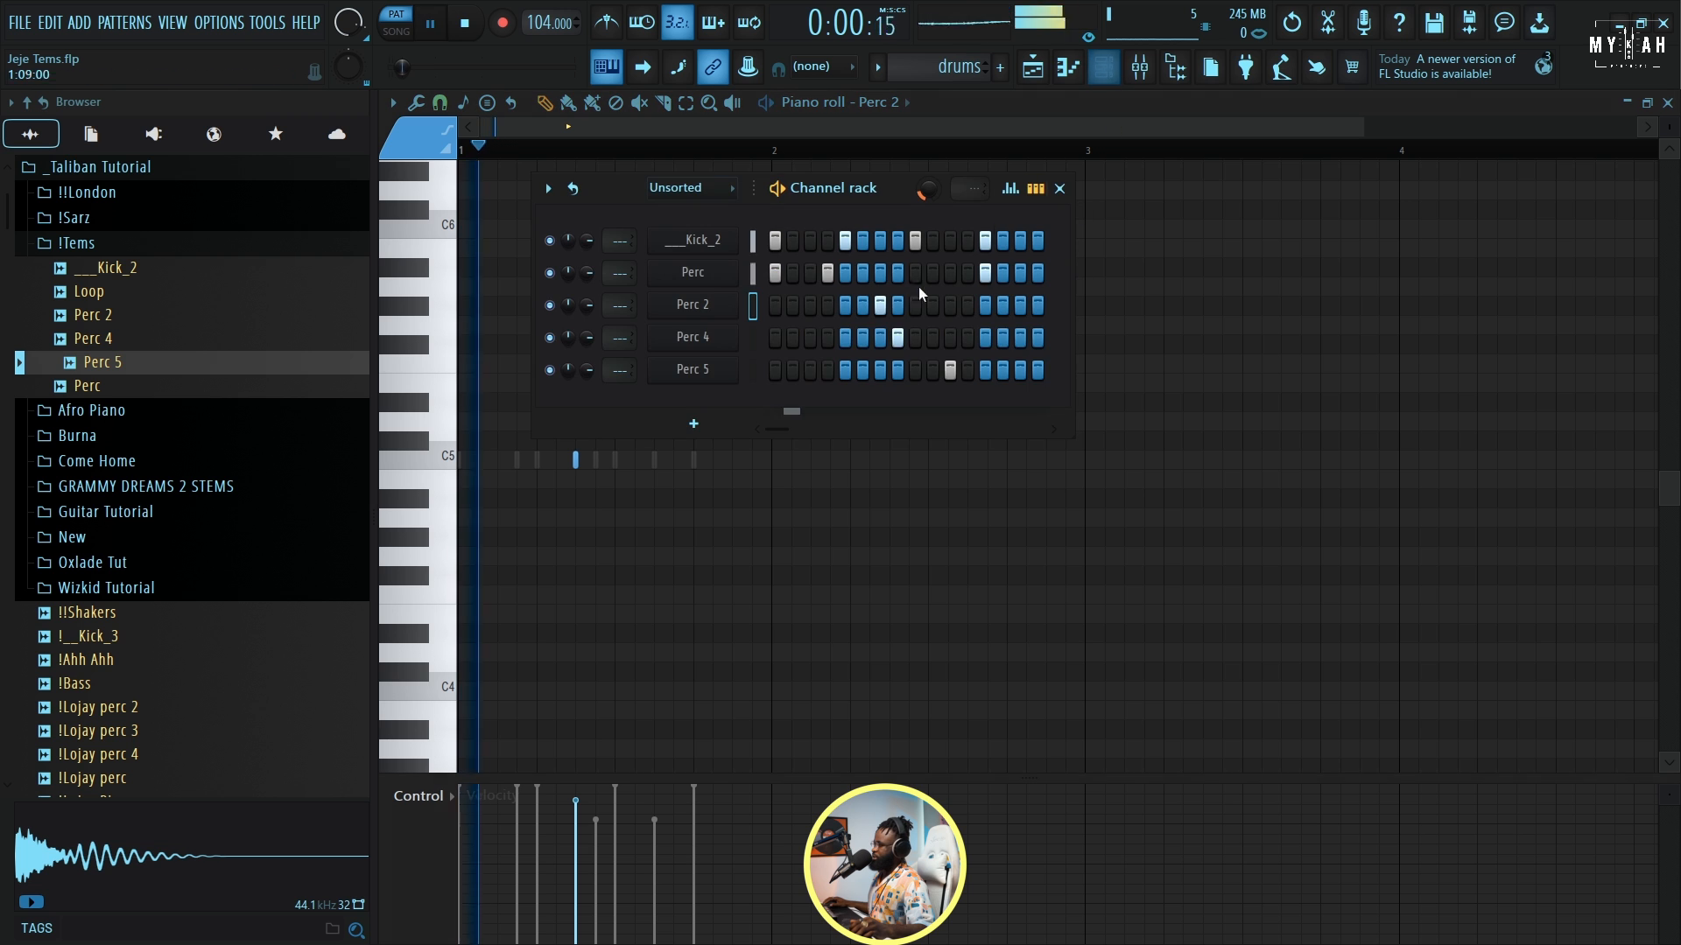
pyautogui.rightClick(735, 331)
pyautogui.click(788, 335)
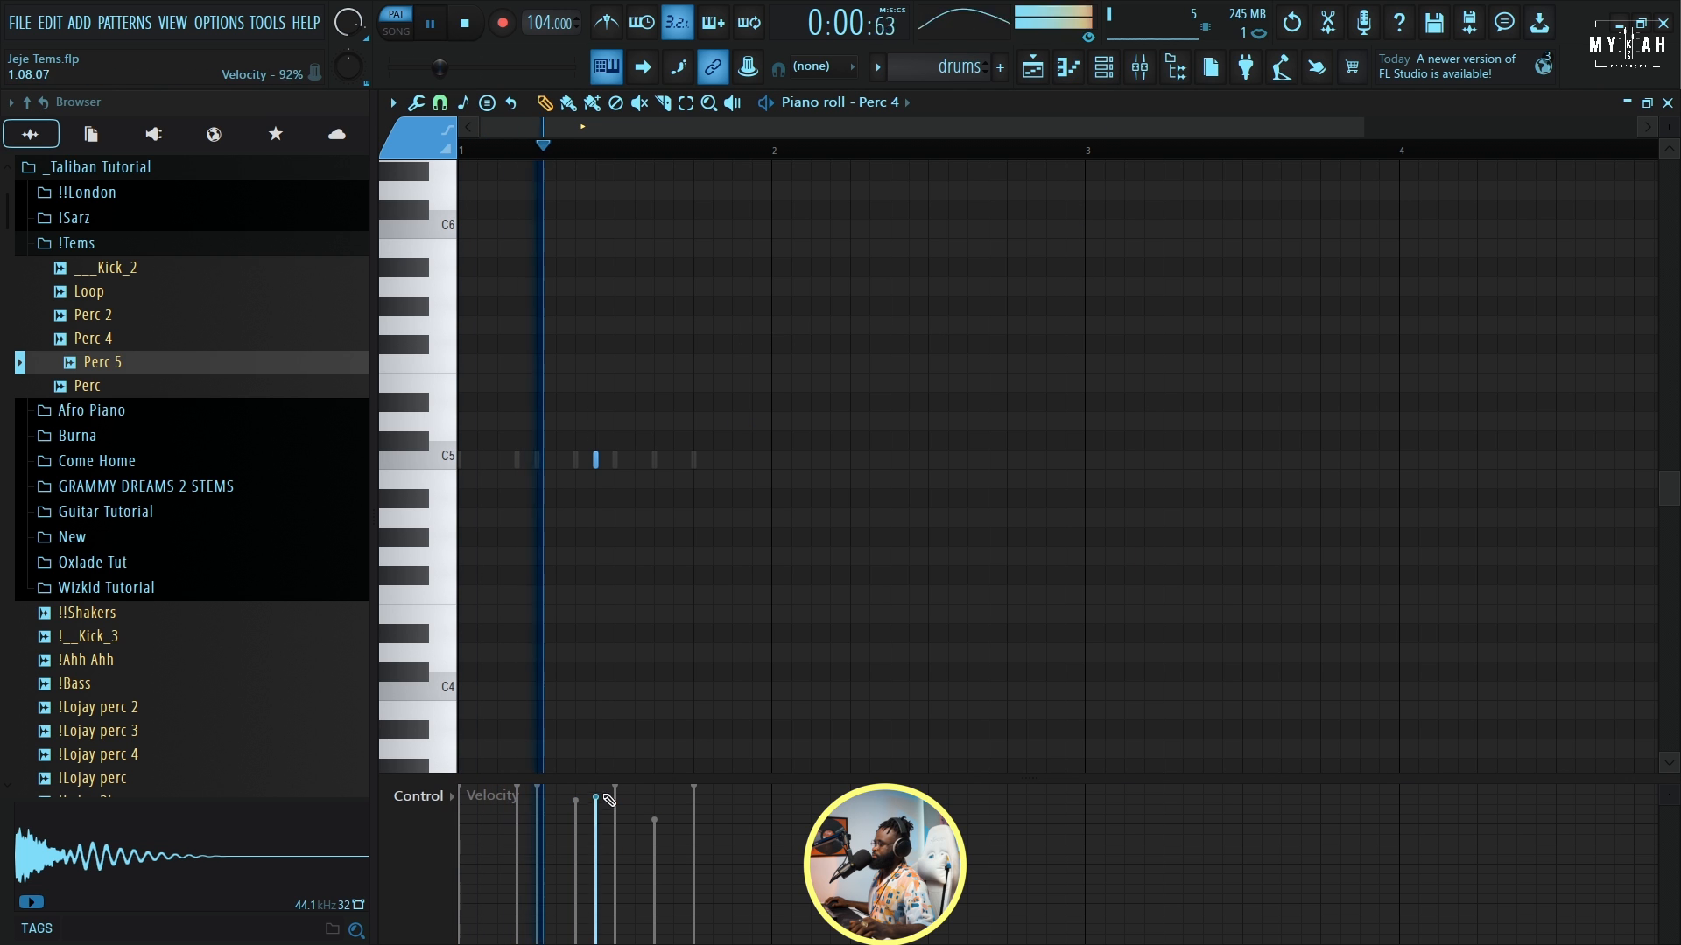
pyautogui.press('space')
# Place the drums pattern at bar 9 on Track 2 of the playlist and split it by channel.
pyautogui.press('F5')
pyautogui.click(605, 153)
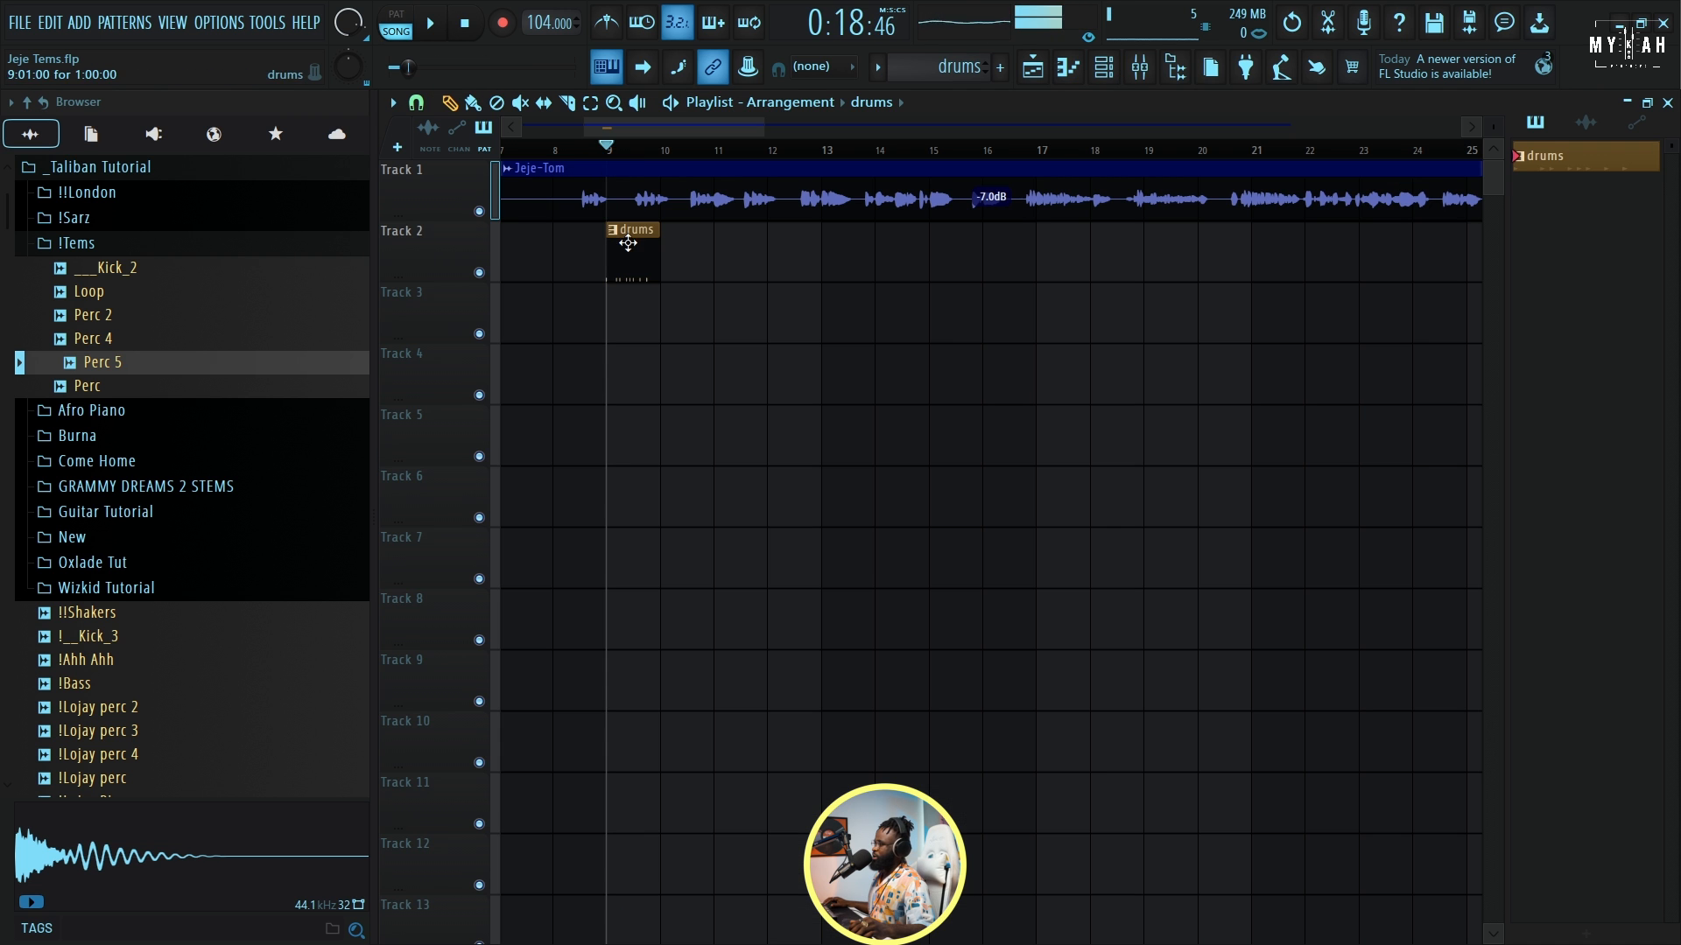
pyautogui.rightClick(1573, 154)
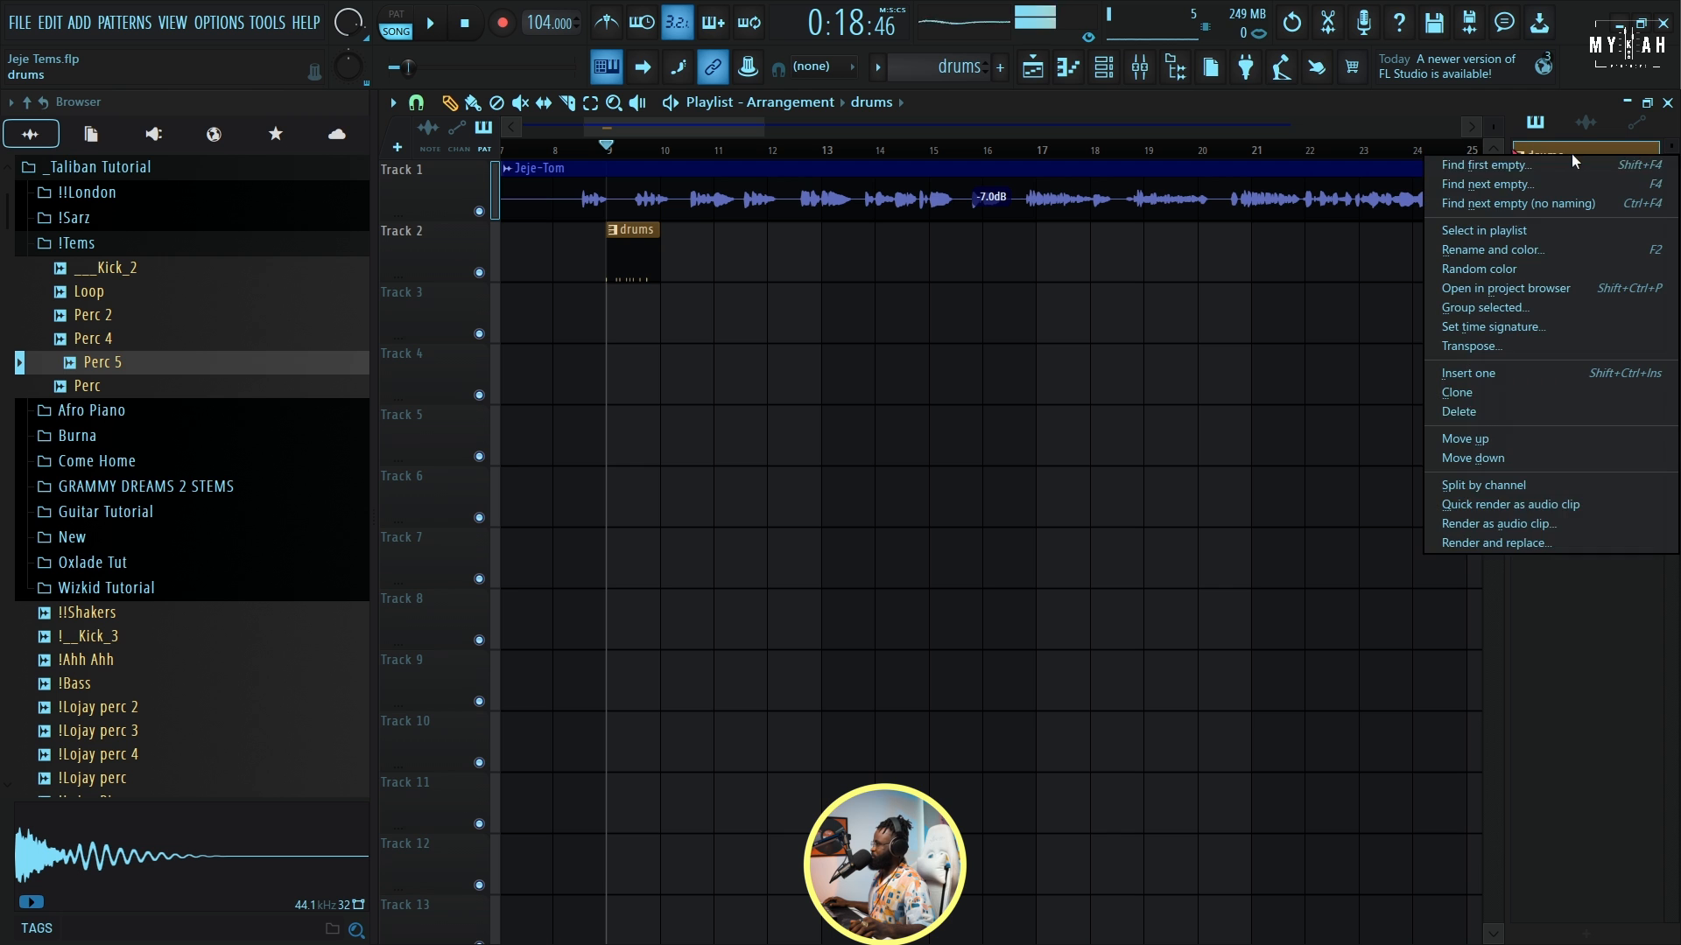
pyautogui.click(1493, 485)
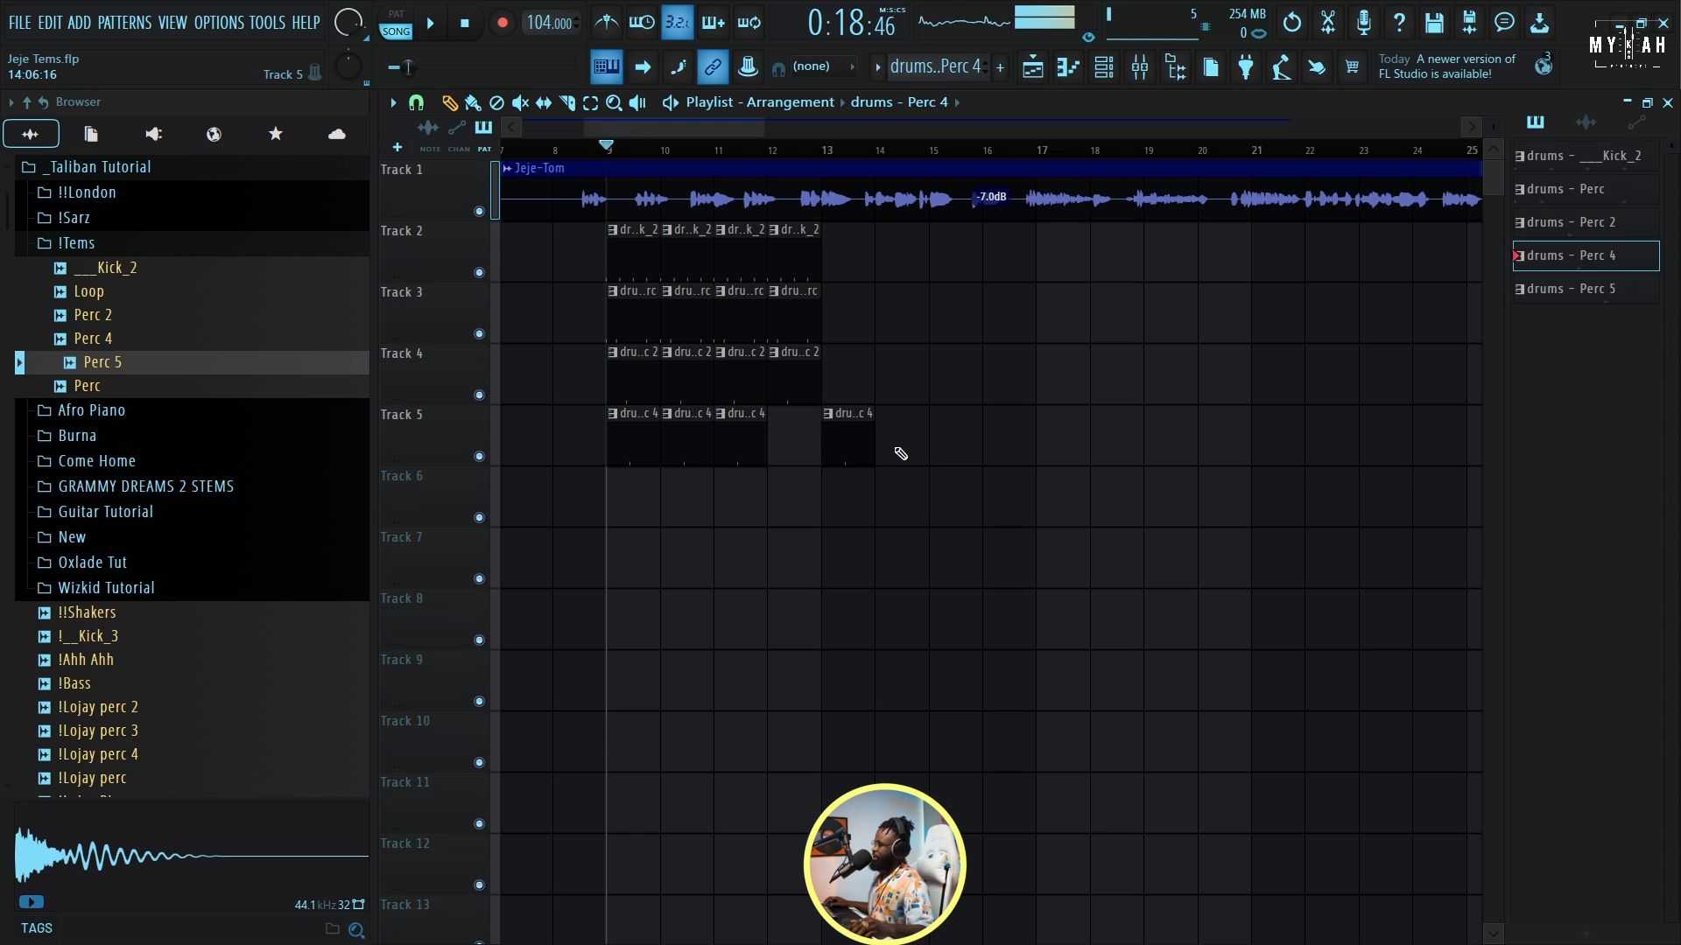
# Fill bars 9 to 12 with Perc 4 on Track 5 and Perc 5 on Track 6, and play the arrangement.
pyautogui.moveTo(828, 449); pyautogui.dragTo(806, 455)
pyautogui.click(1567, 289)
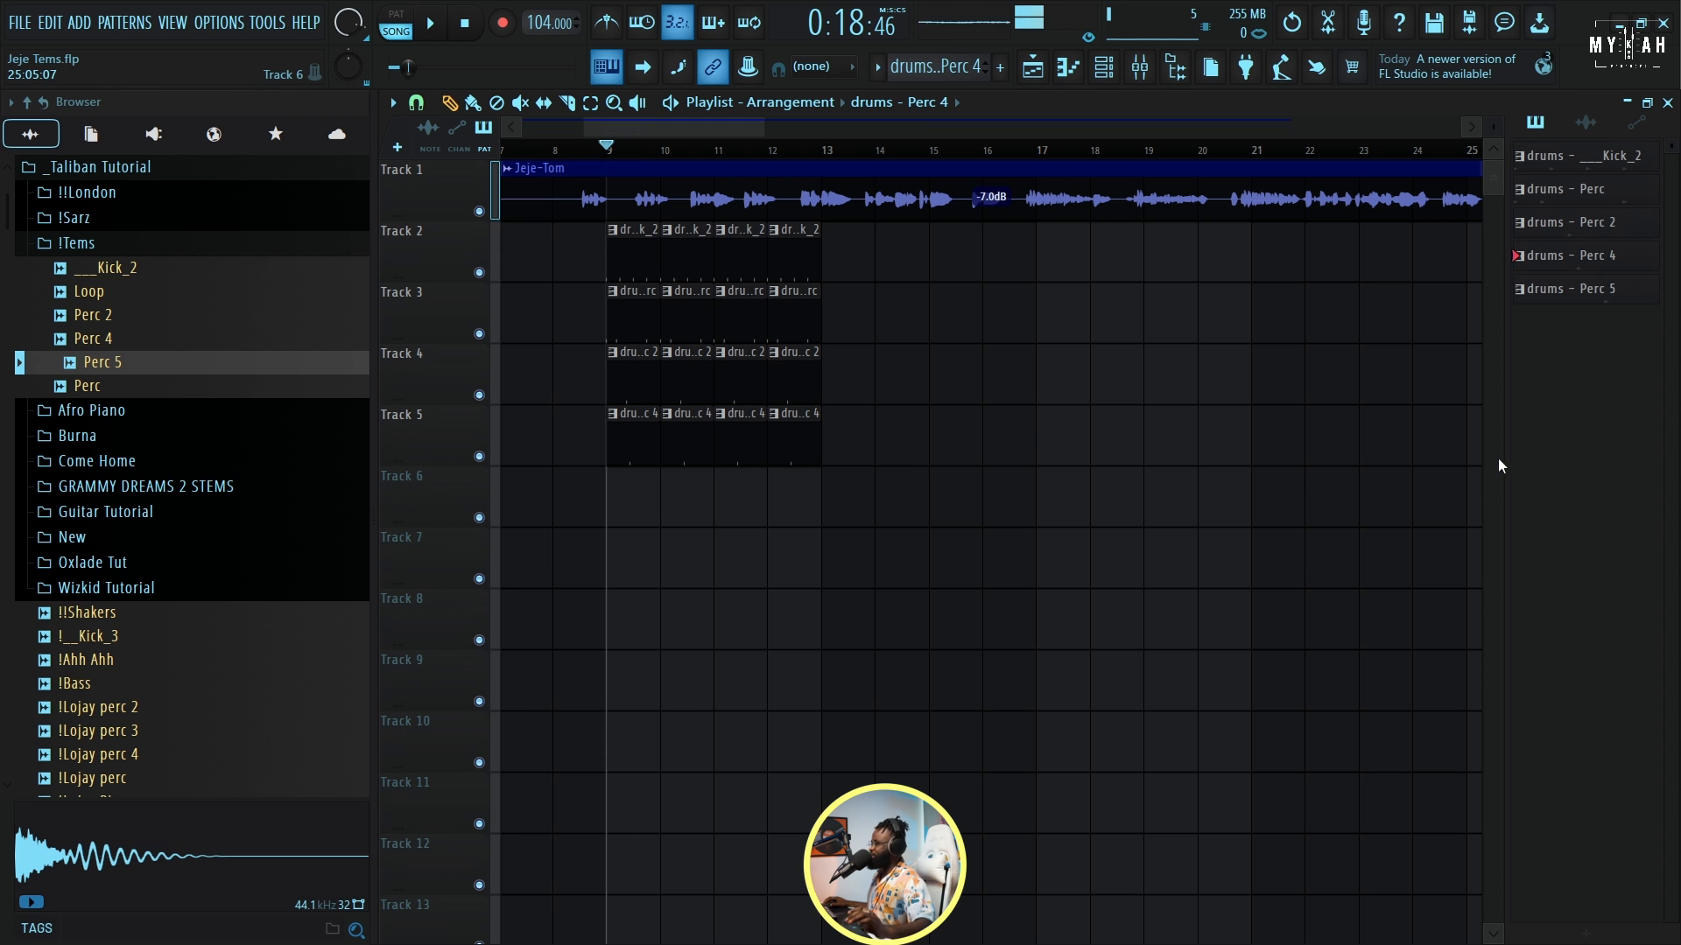
pyautogui.press('space')
pyautogui.scroll(4, 613, 150)
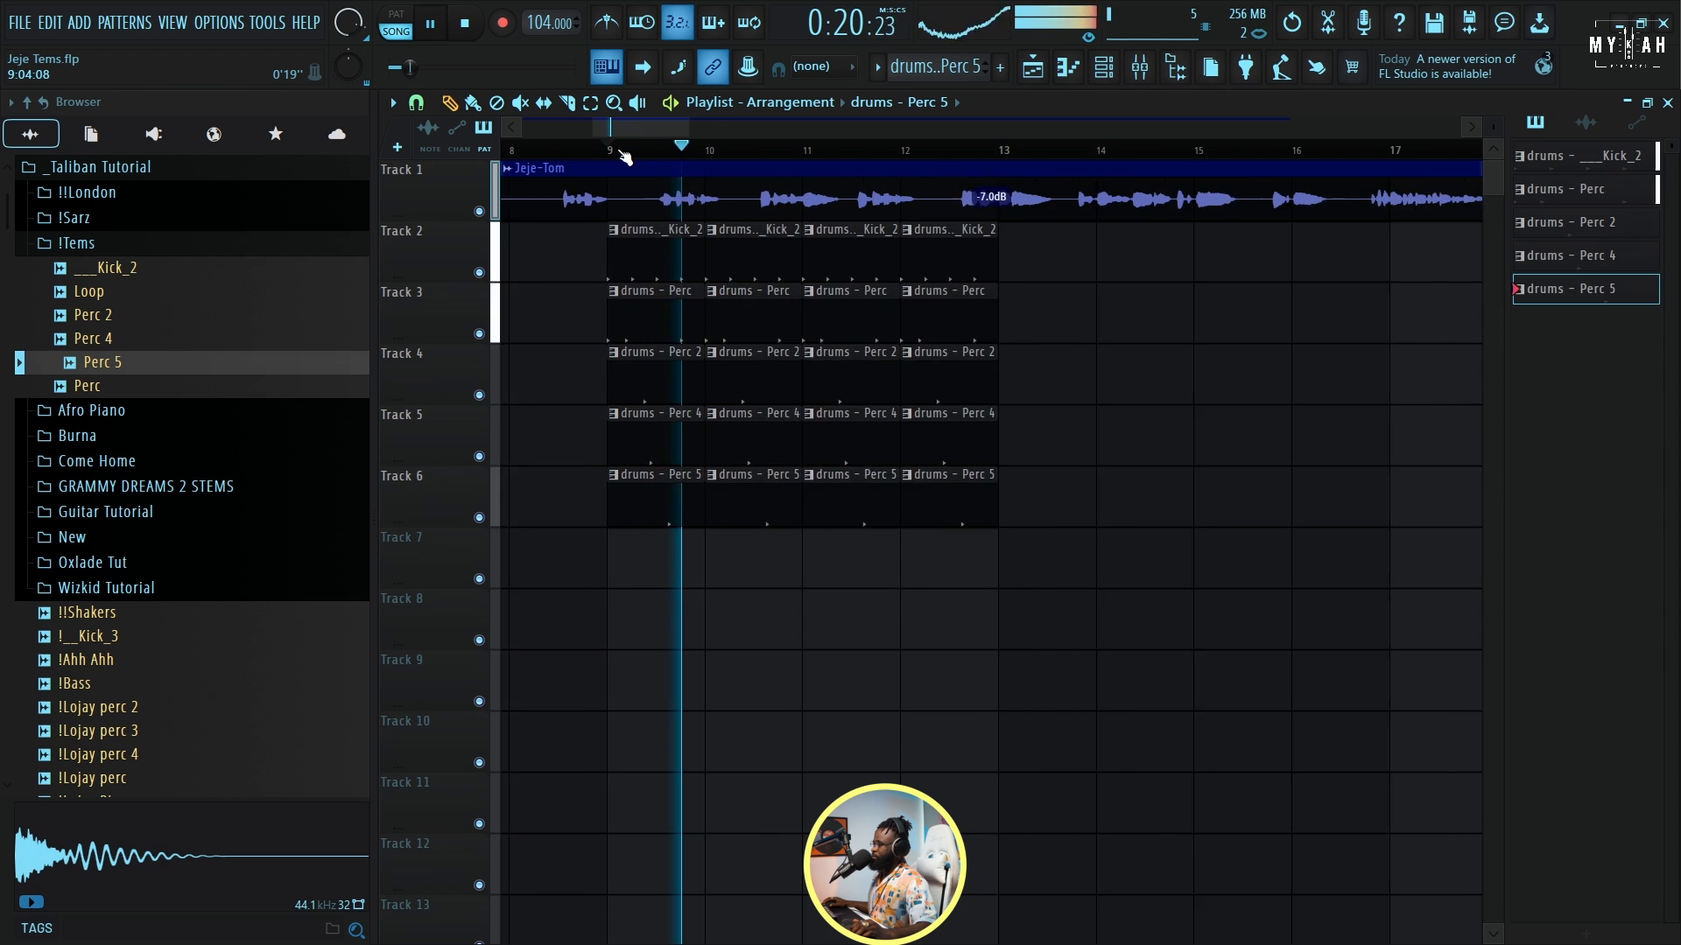
pyautogui.scroll(-5, 625, 156)
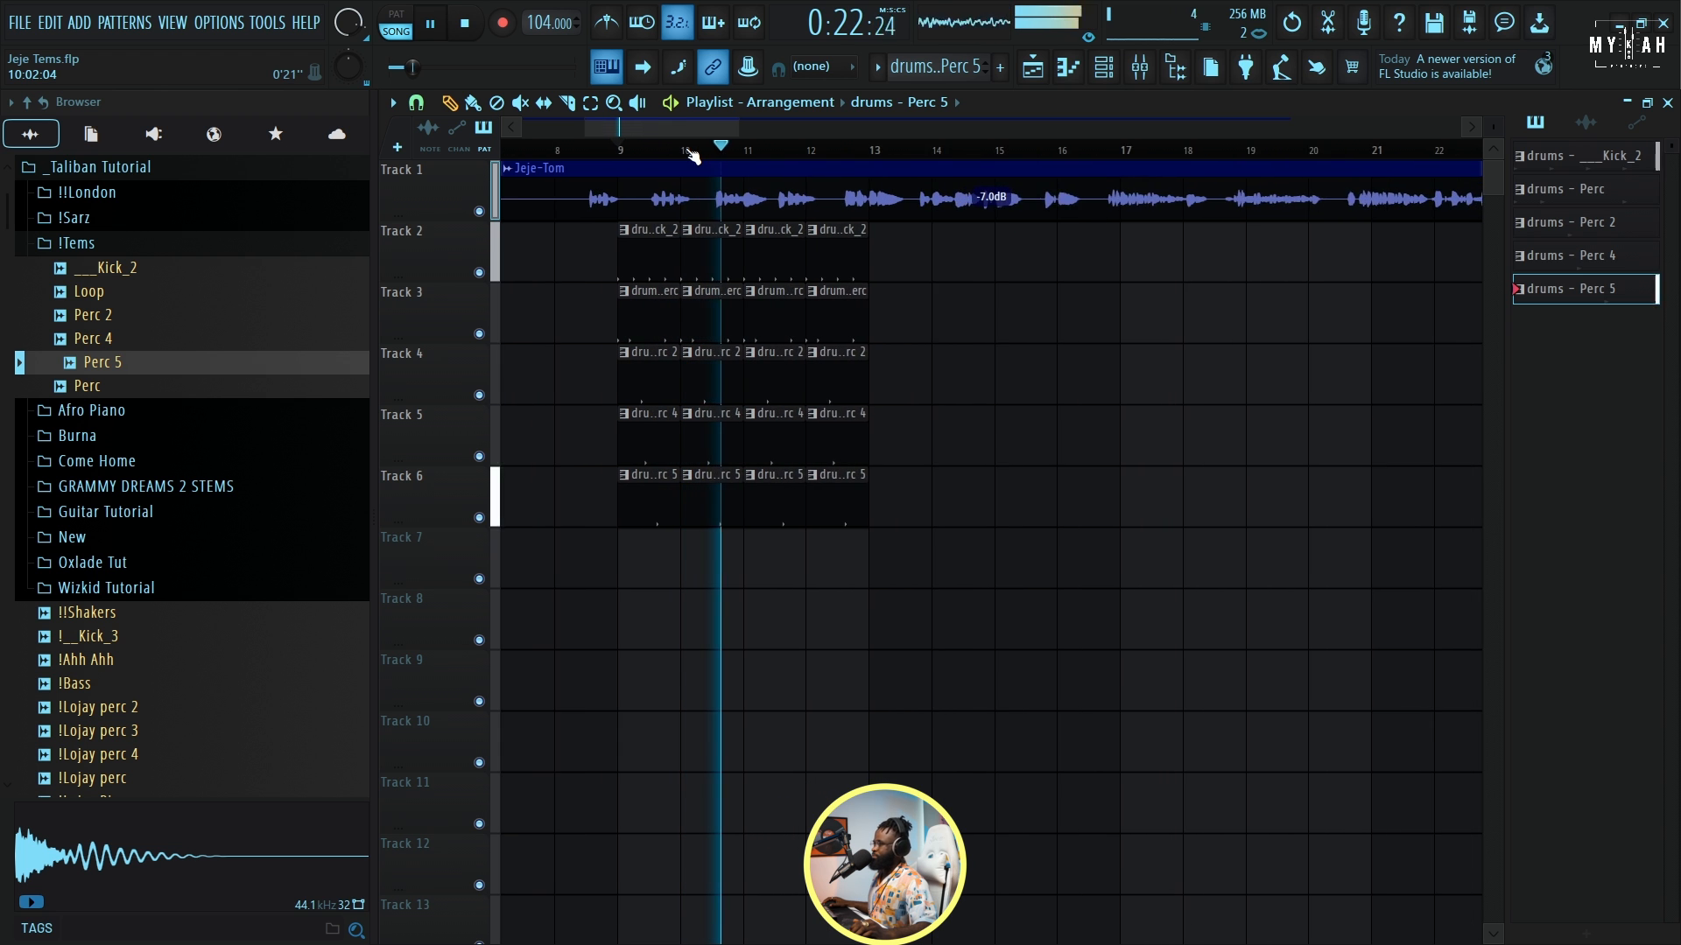
pyautogui.scroll(-2, 692, 156)
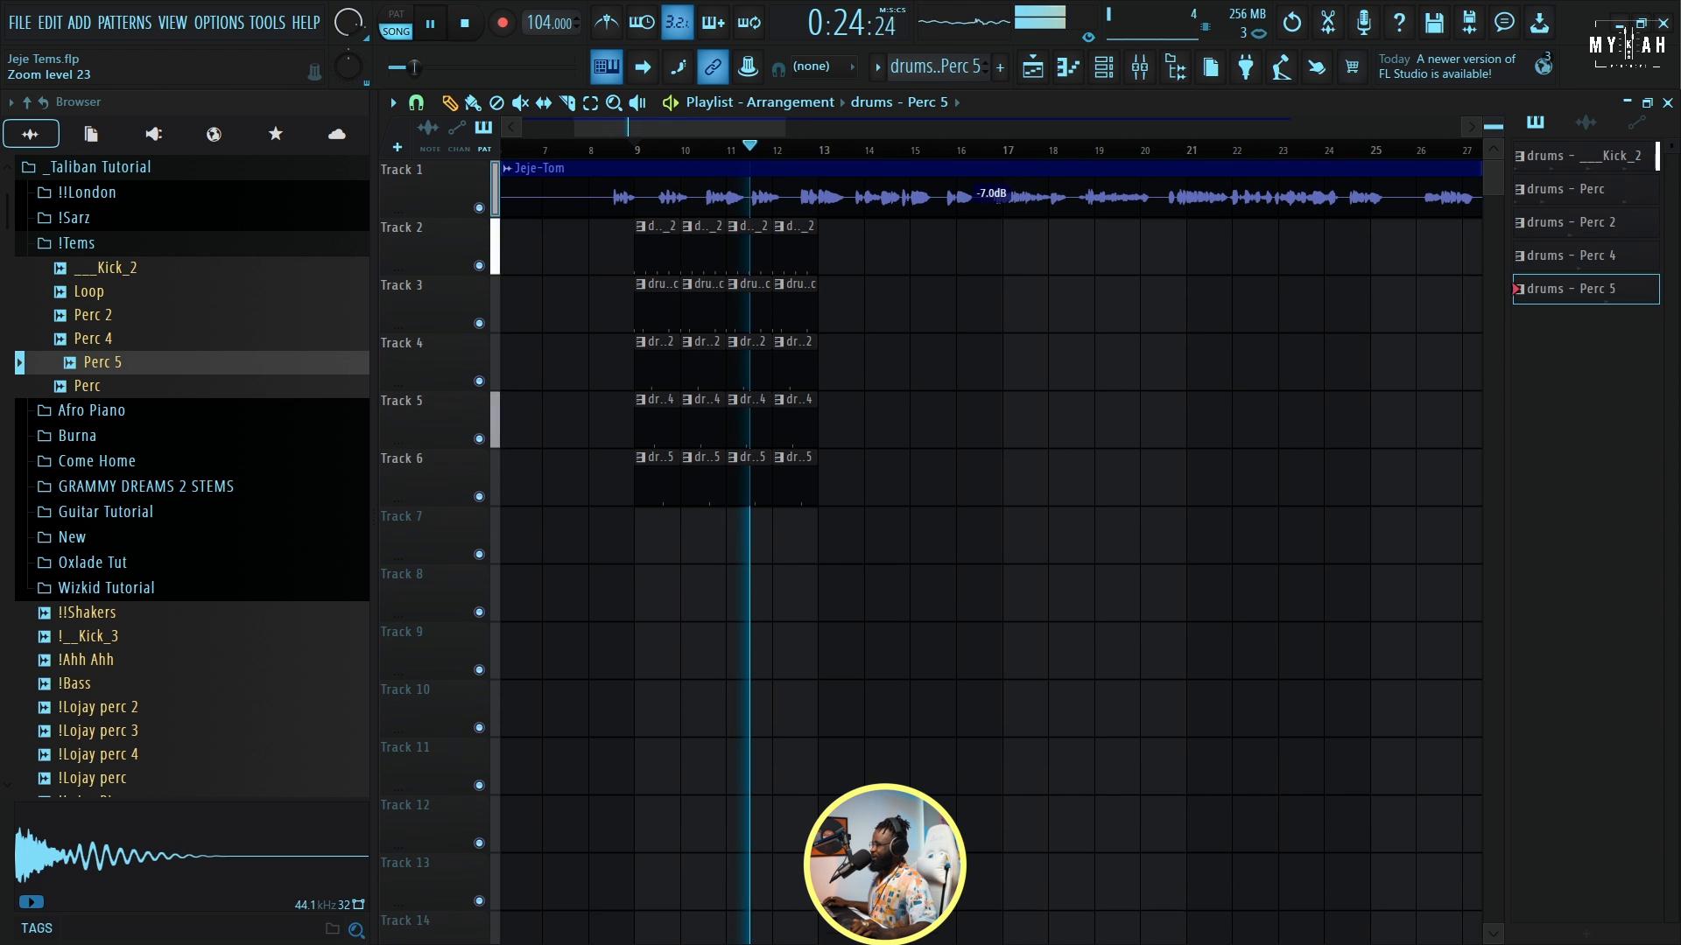
pyautogui.scroll(-1, 692, 156)
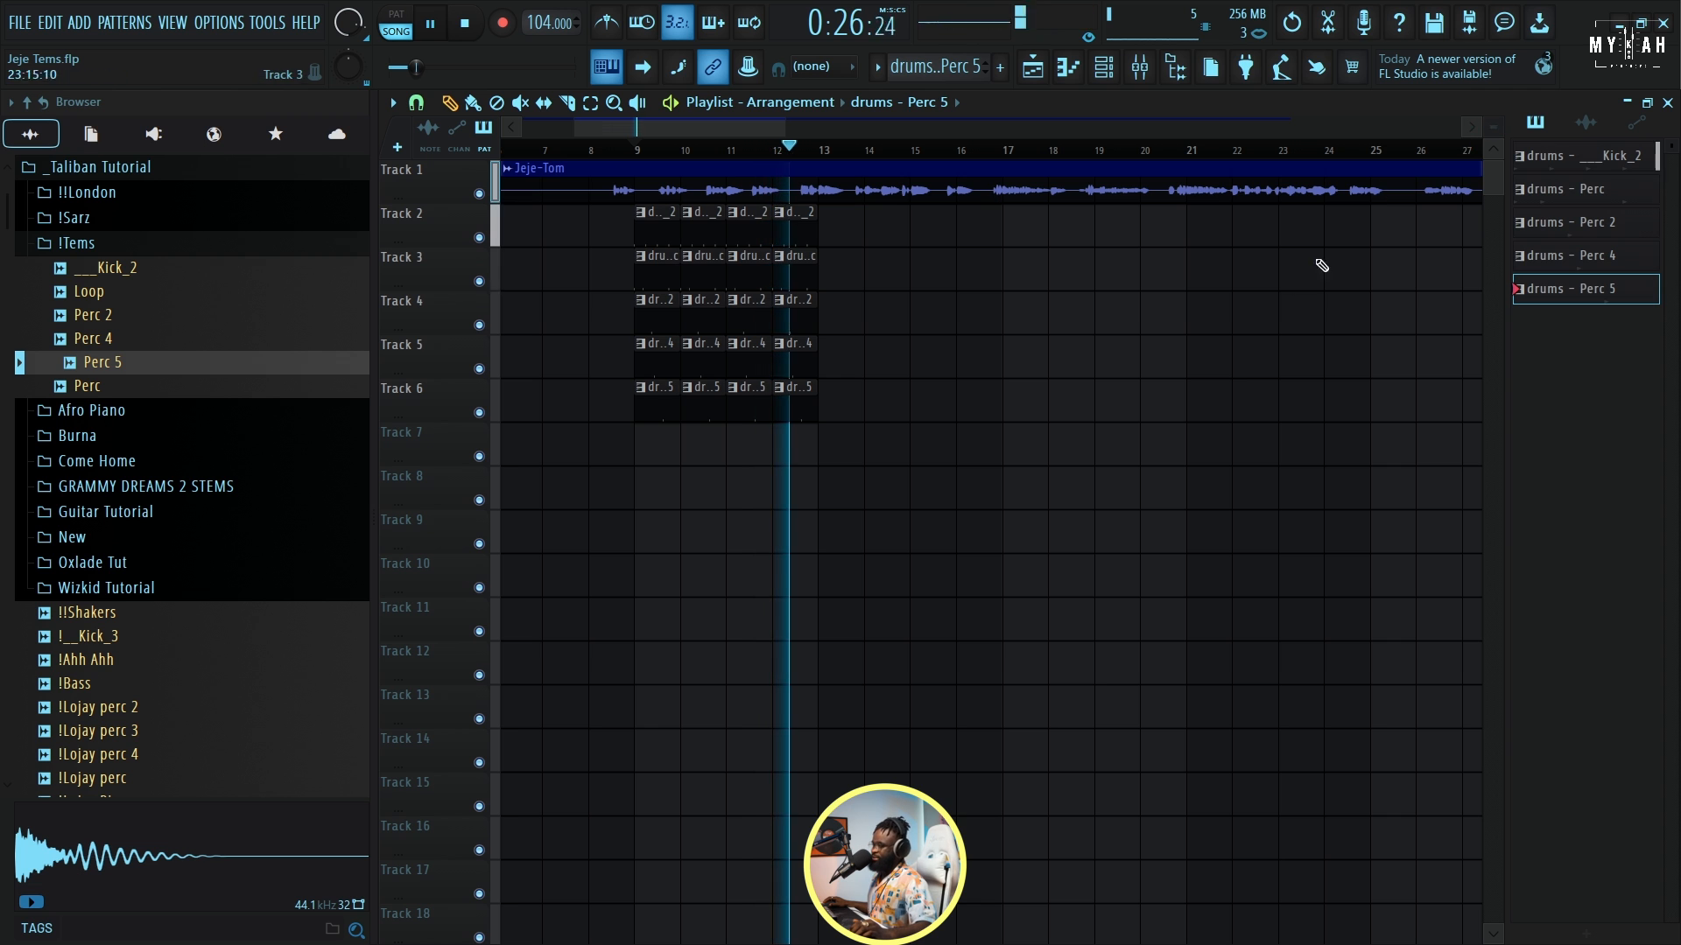
pyautogui.press('space')
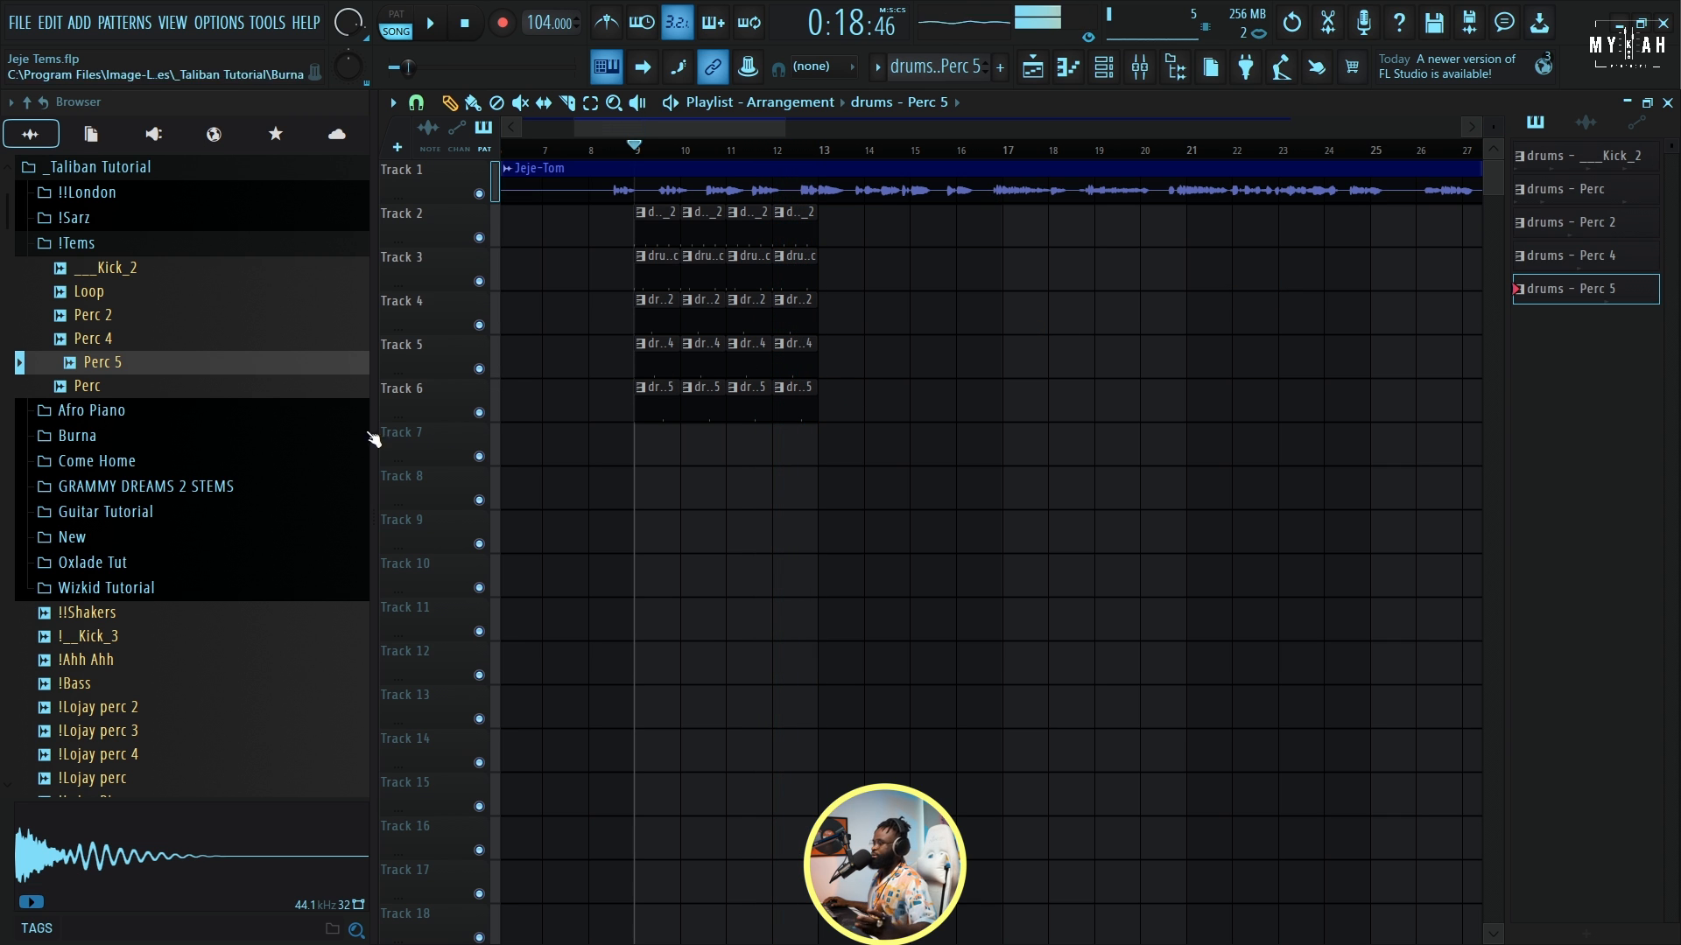
# Place the Loop sample on Track 7 at bars 9 and 11, and mute the vocal on Track 1.
pyautogui.moveTo(88, 295); pyautogui.dragTo(645, 444)
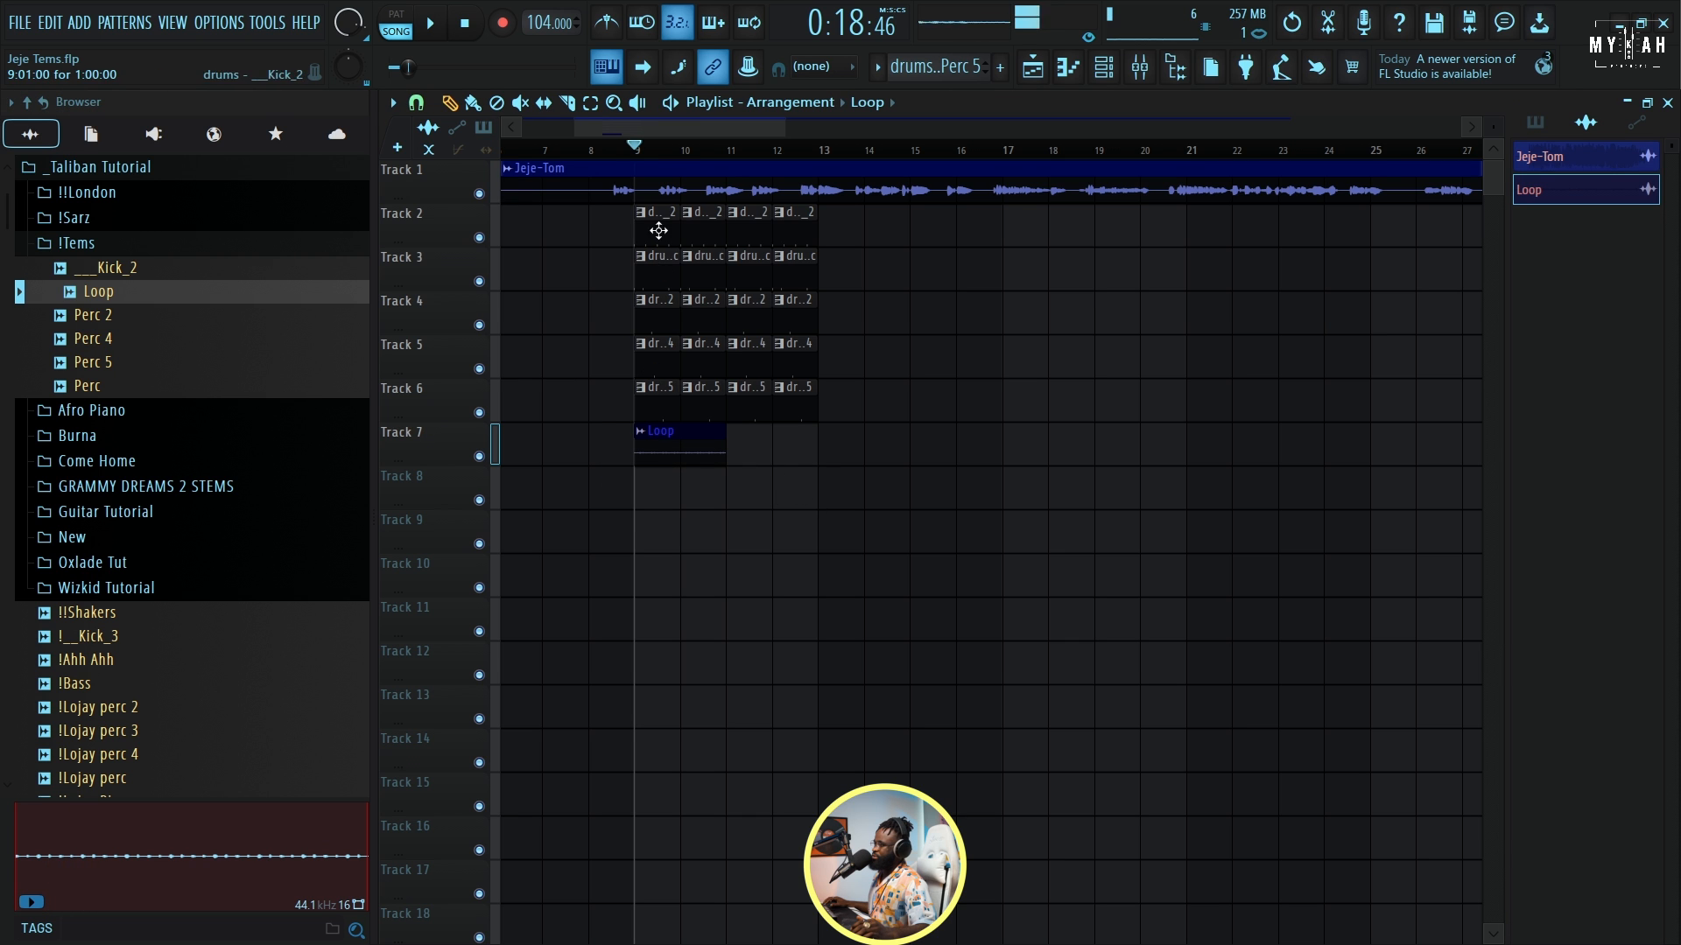
pyautogui.click(479, 193)
pyautogui.press('space')
pyautogui.click(727, 451)
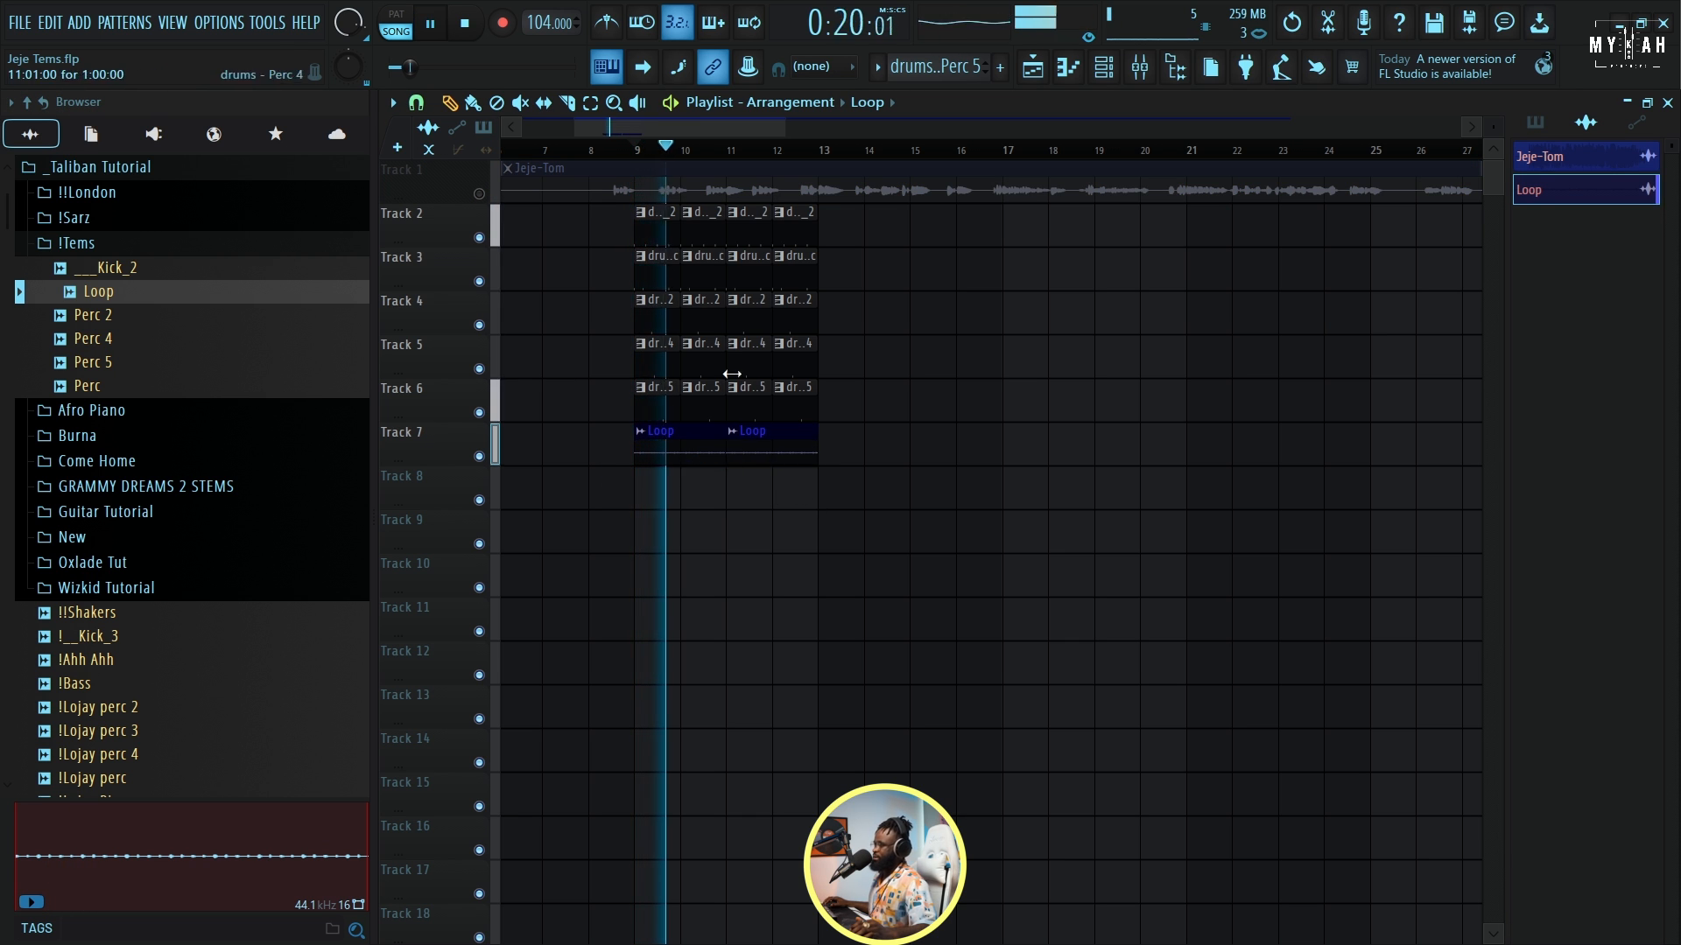
# Select bars 9 through 12 on the playlist timeline and play the selected section.
pyautogui.scroll(5, 744, 167)
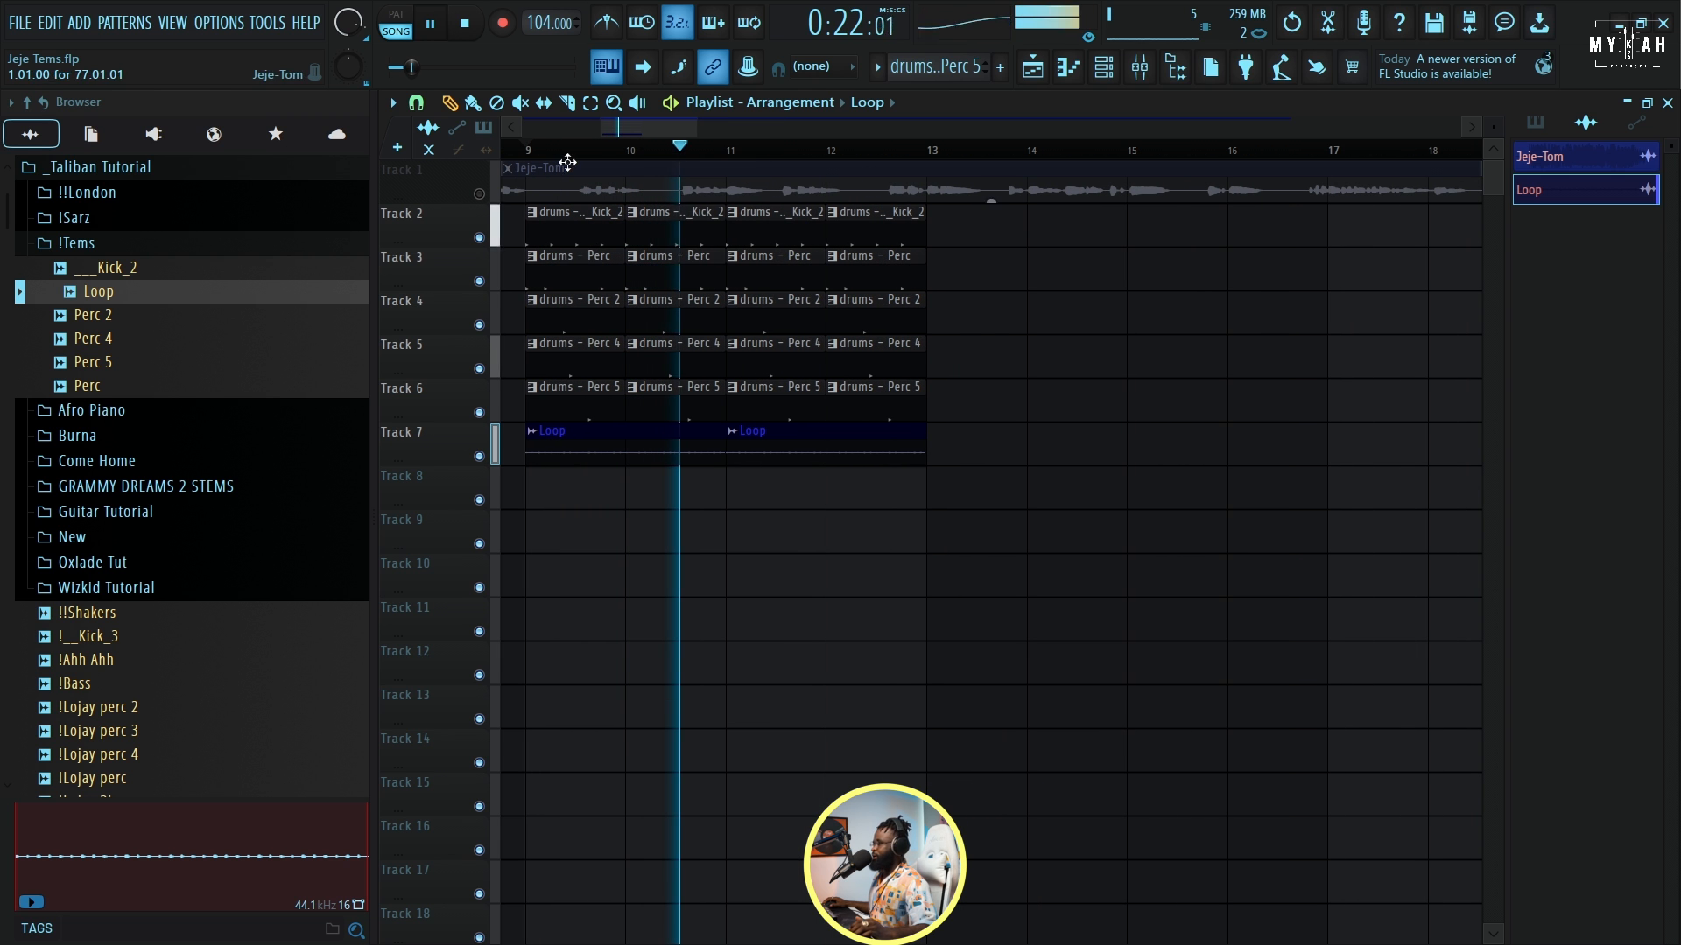
pyautogui.press('space')
pyautogui.moveTo(533, 158); pyautogui.dragTo(924, 162)
pyautogui.press('space')
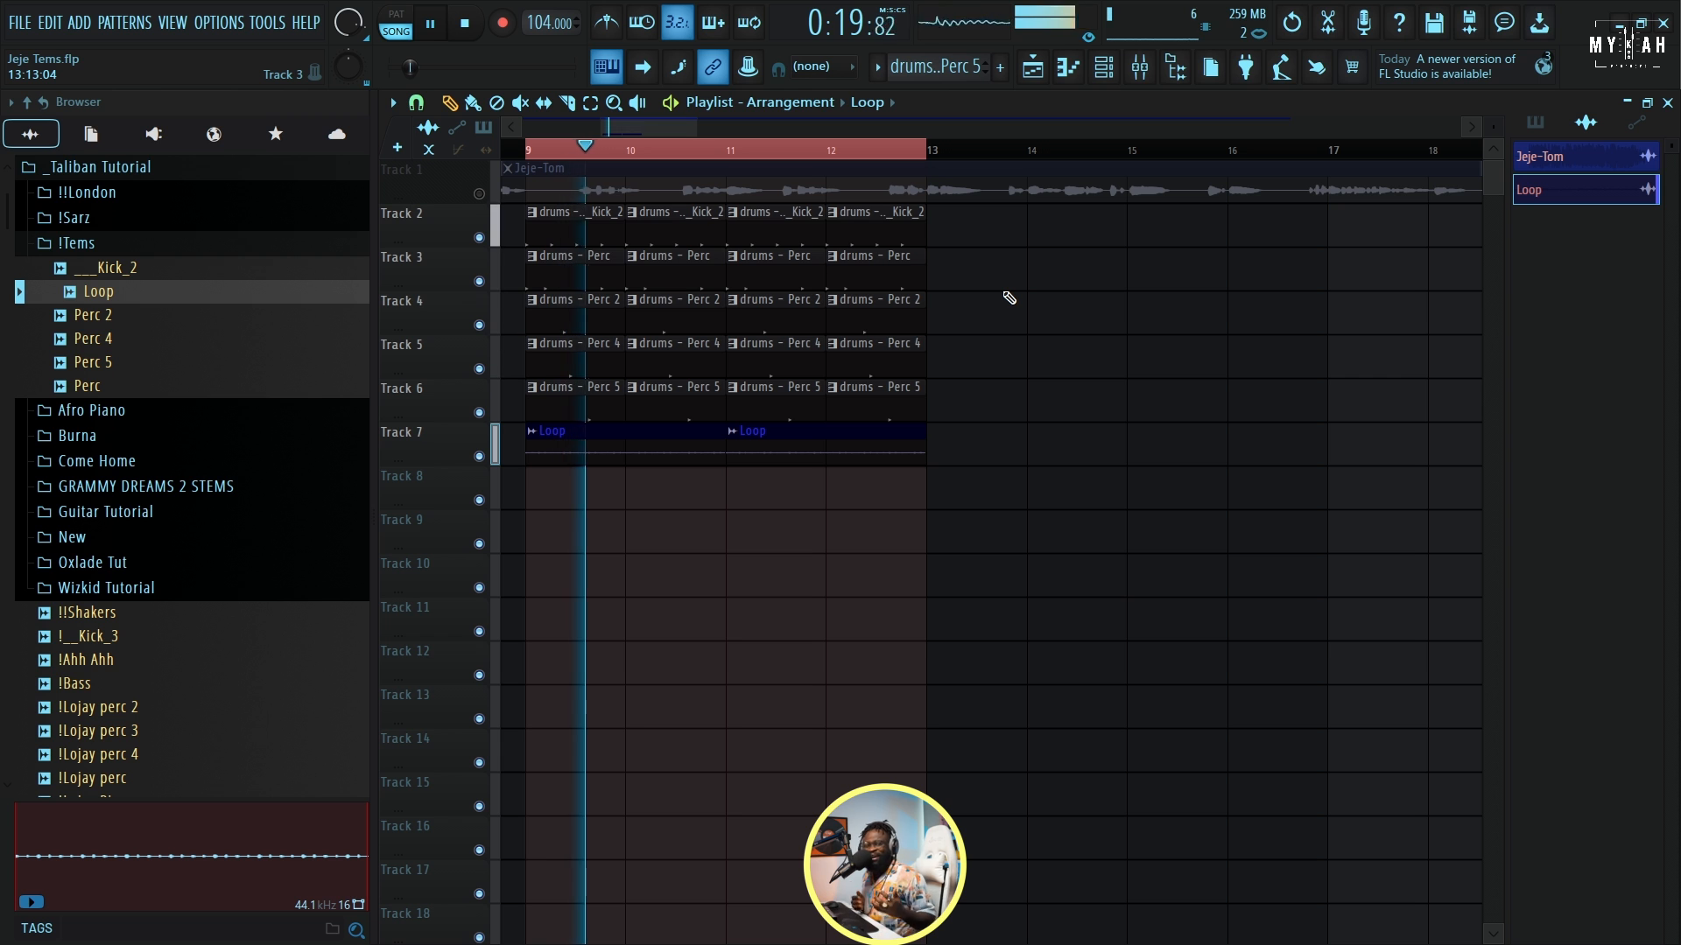
pyautogui.press('space')
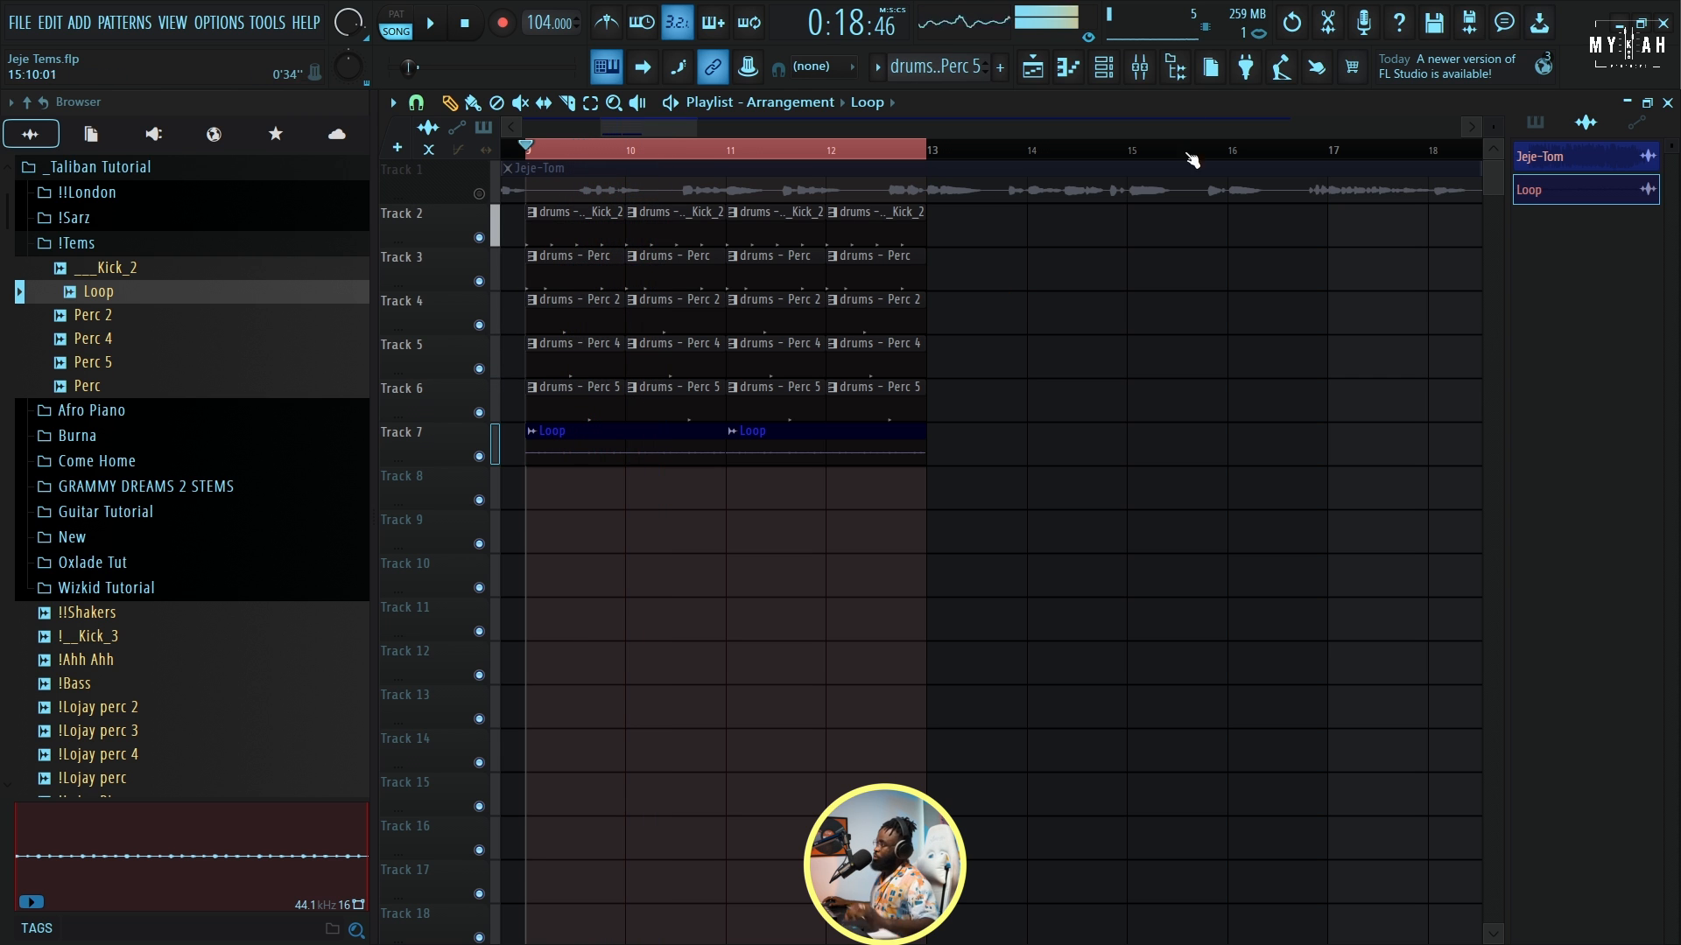
# Add a Trilian instrument channel to the Unsorted channel group and load its fender preset.
pyautogui.click(1106, 77)
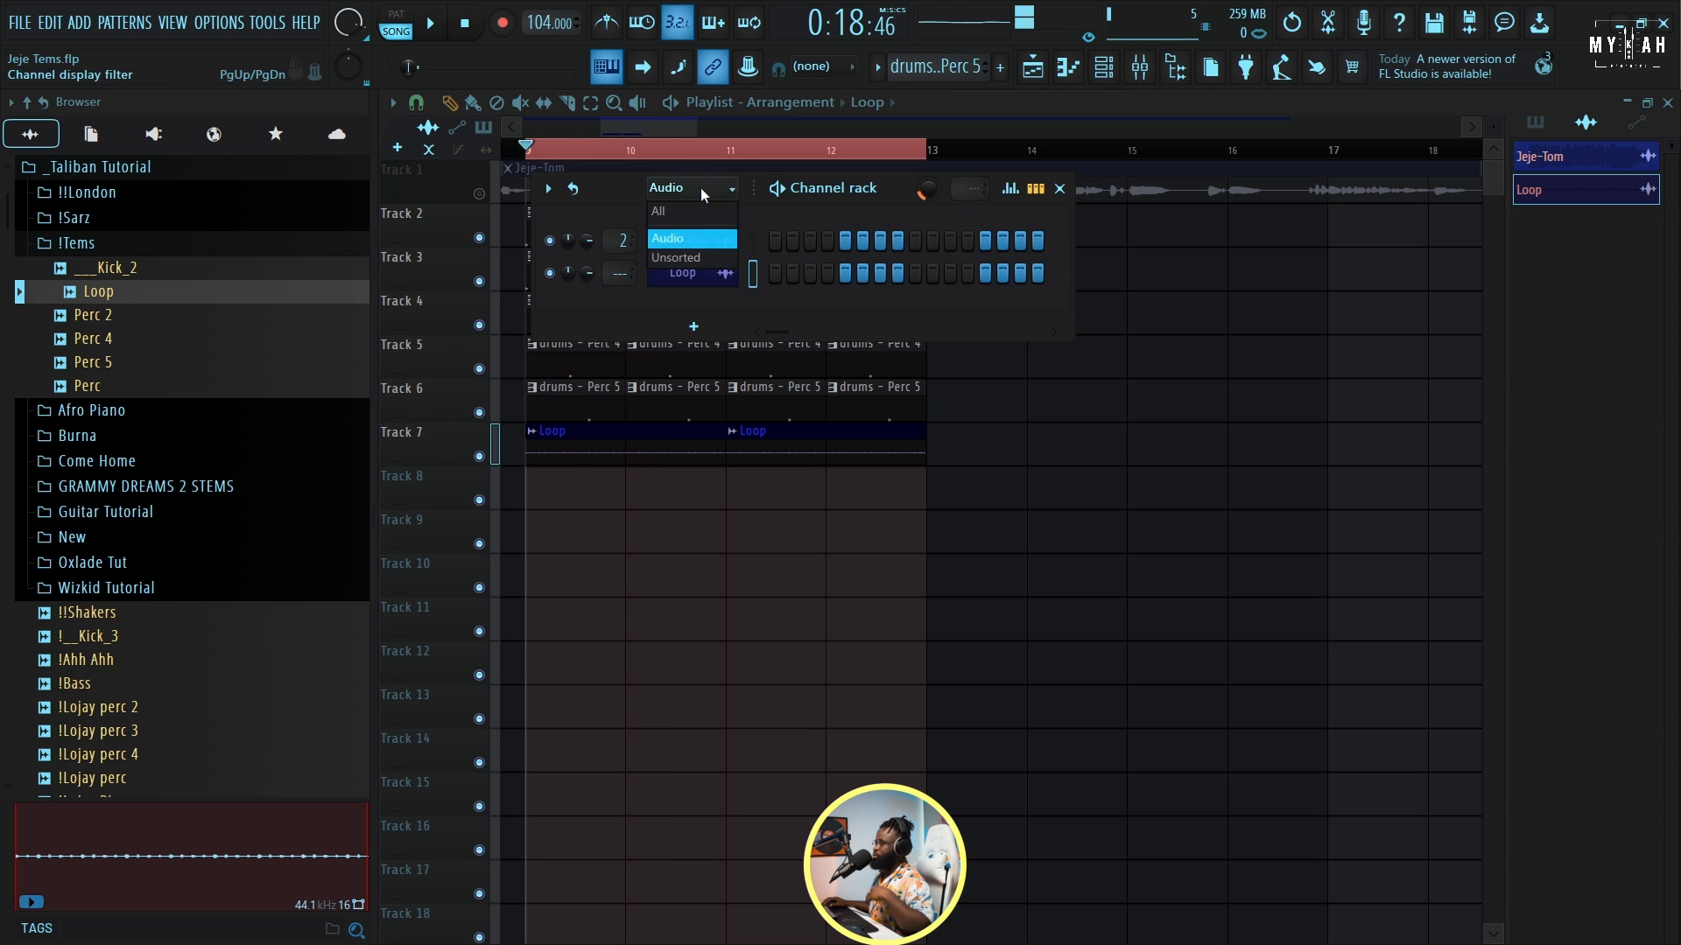
pyautogui.click(684, 254)
pyautogui.click(691, 424)
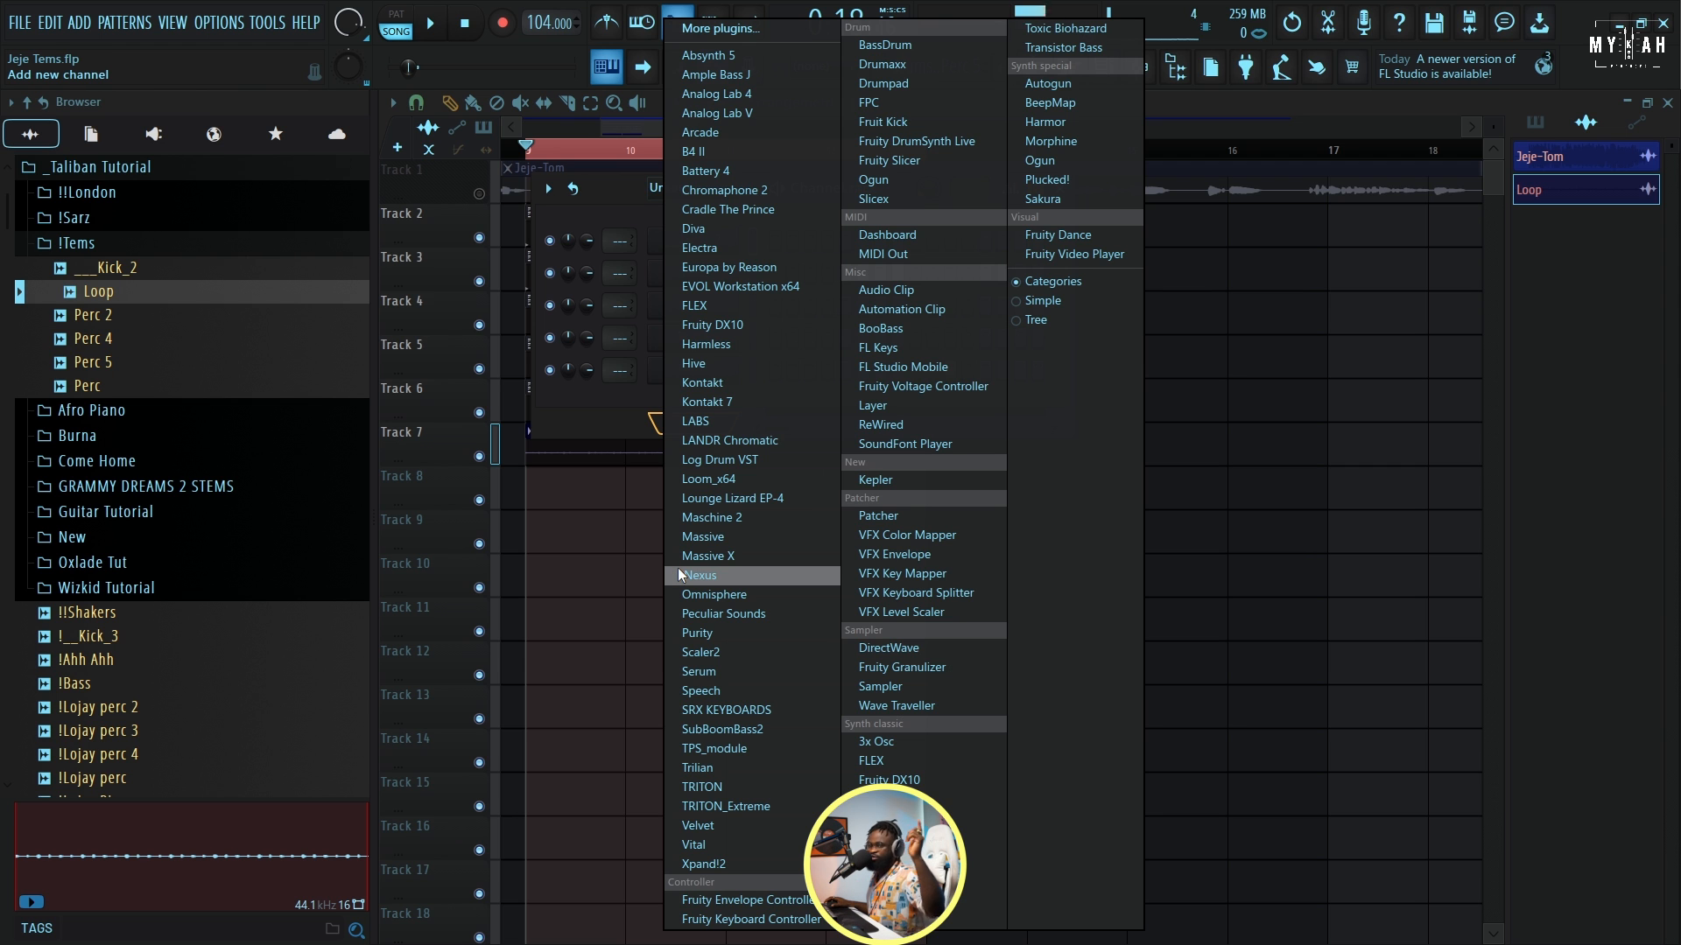
pyautogui.click(722, 768)
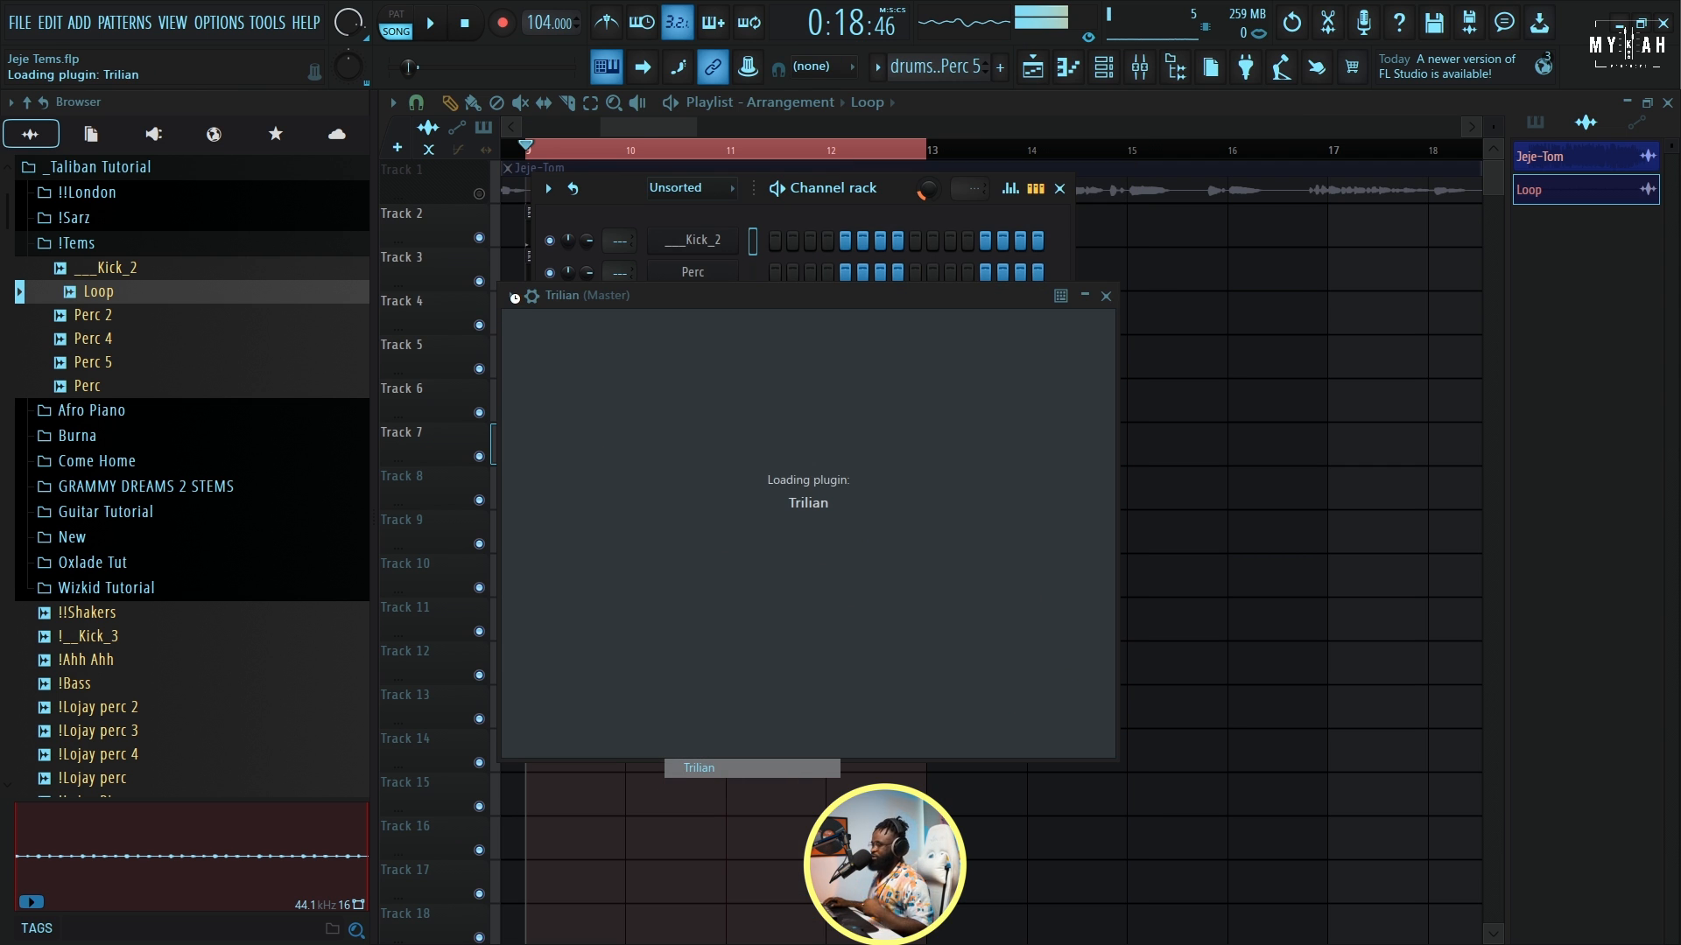
pyautogui.click(511, 296)
pyautogui.click(797, 469)
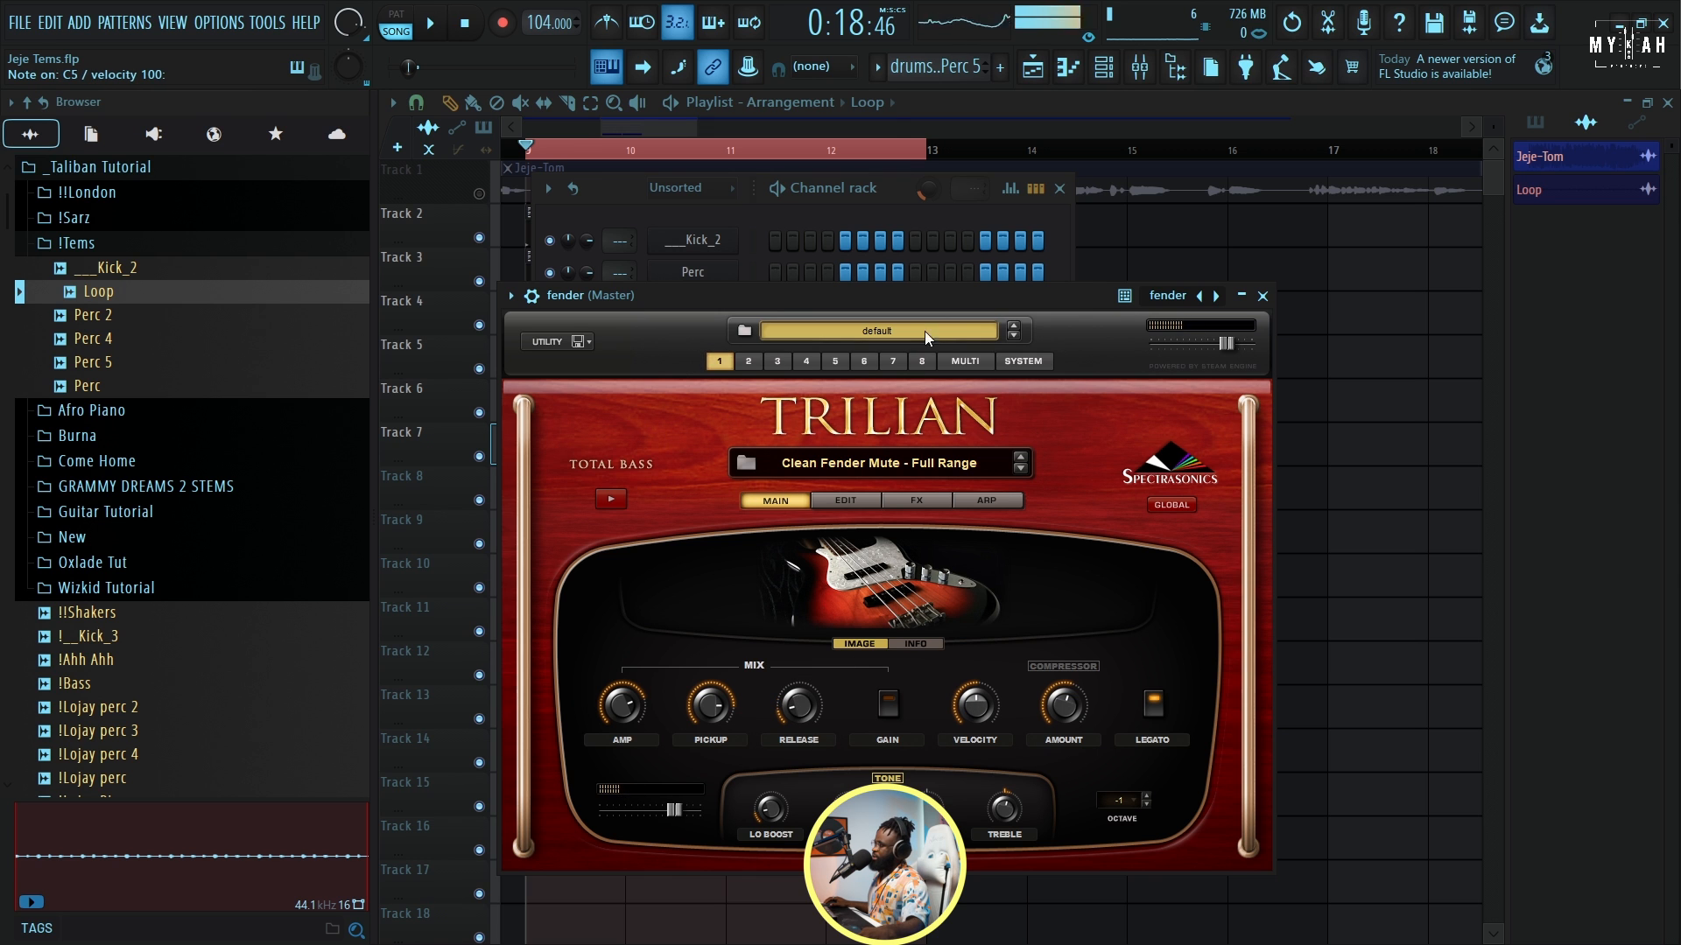
# Create a new pattern named Bass and enter a four-bar fender bass line with notes from B3 up to B4.
pyautogui.click(877, 66)
pyautogui.click(910, 131)
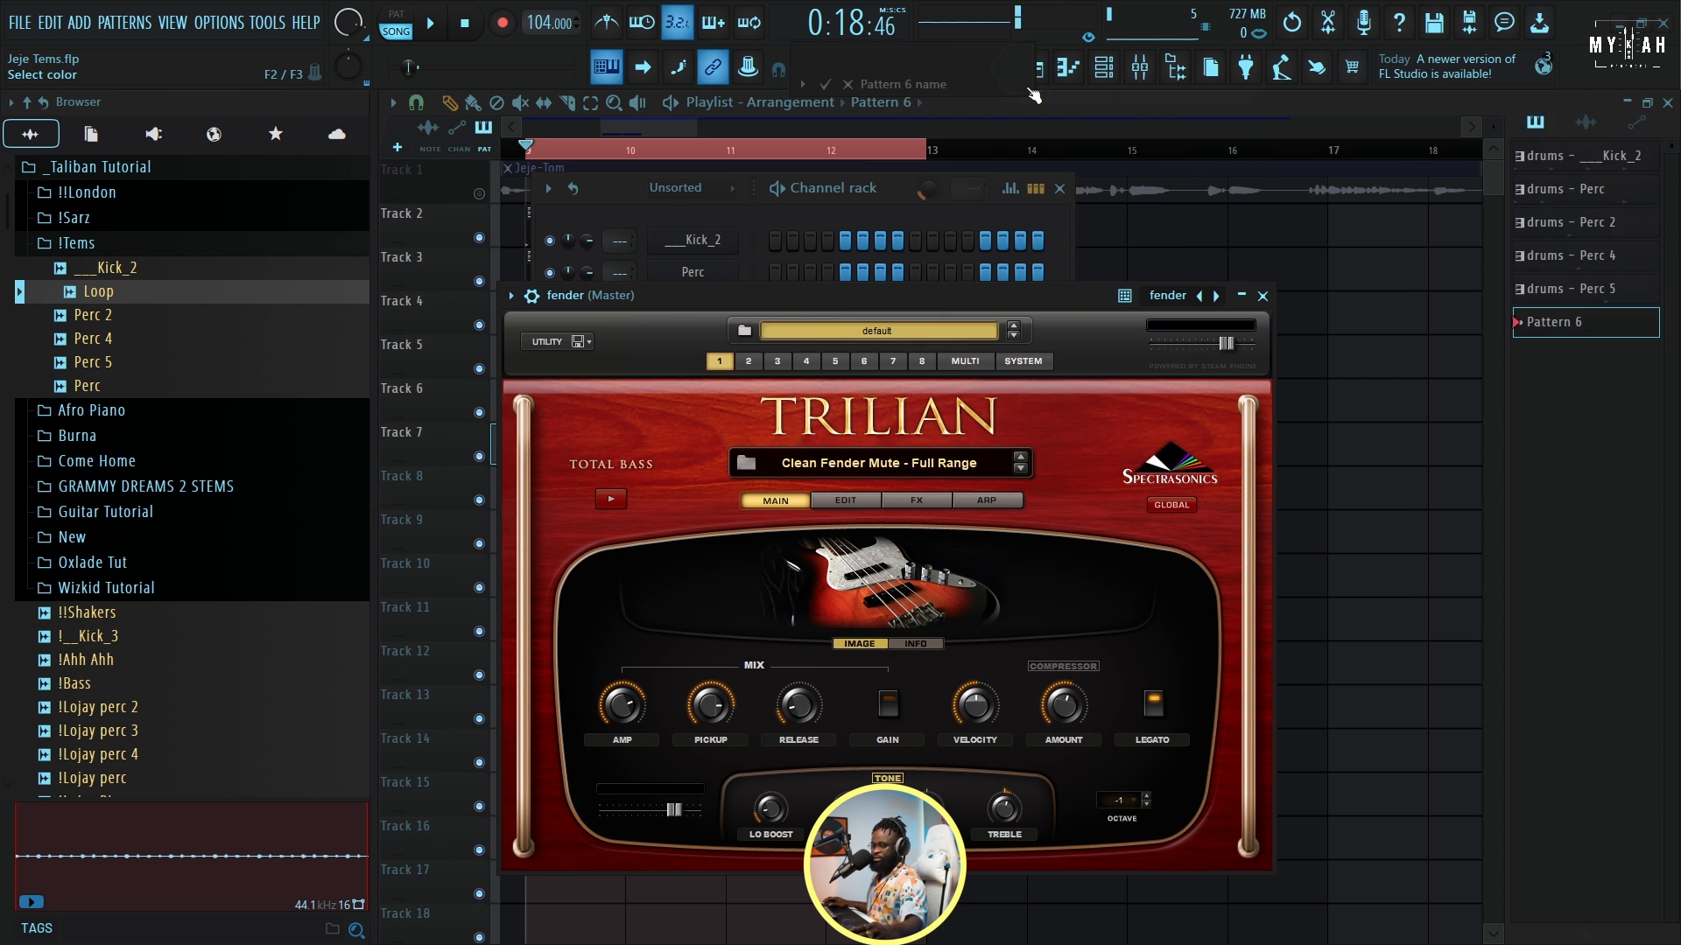
pyautogui.press('F7')
pyautogui.scroll(-3, 514, 252)
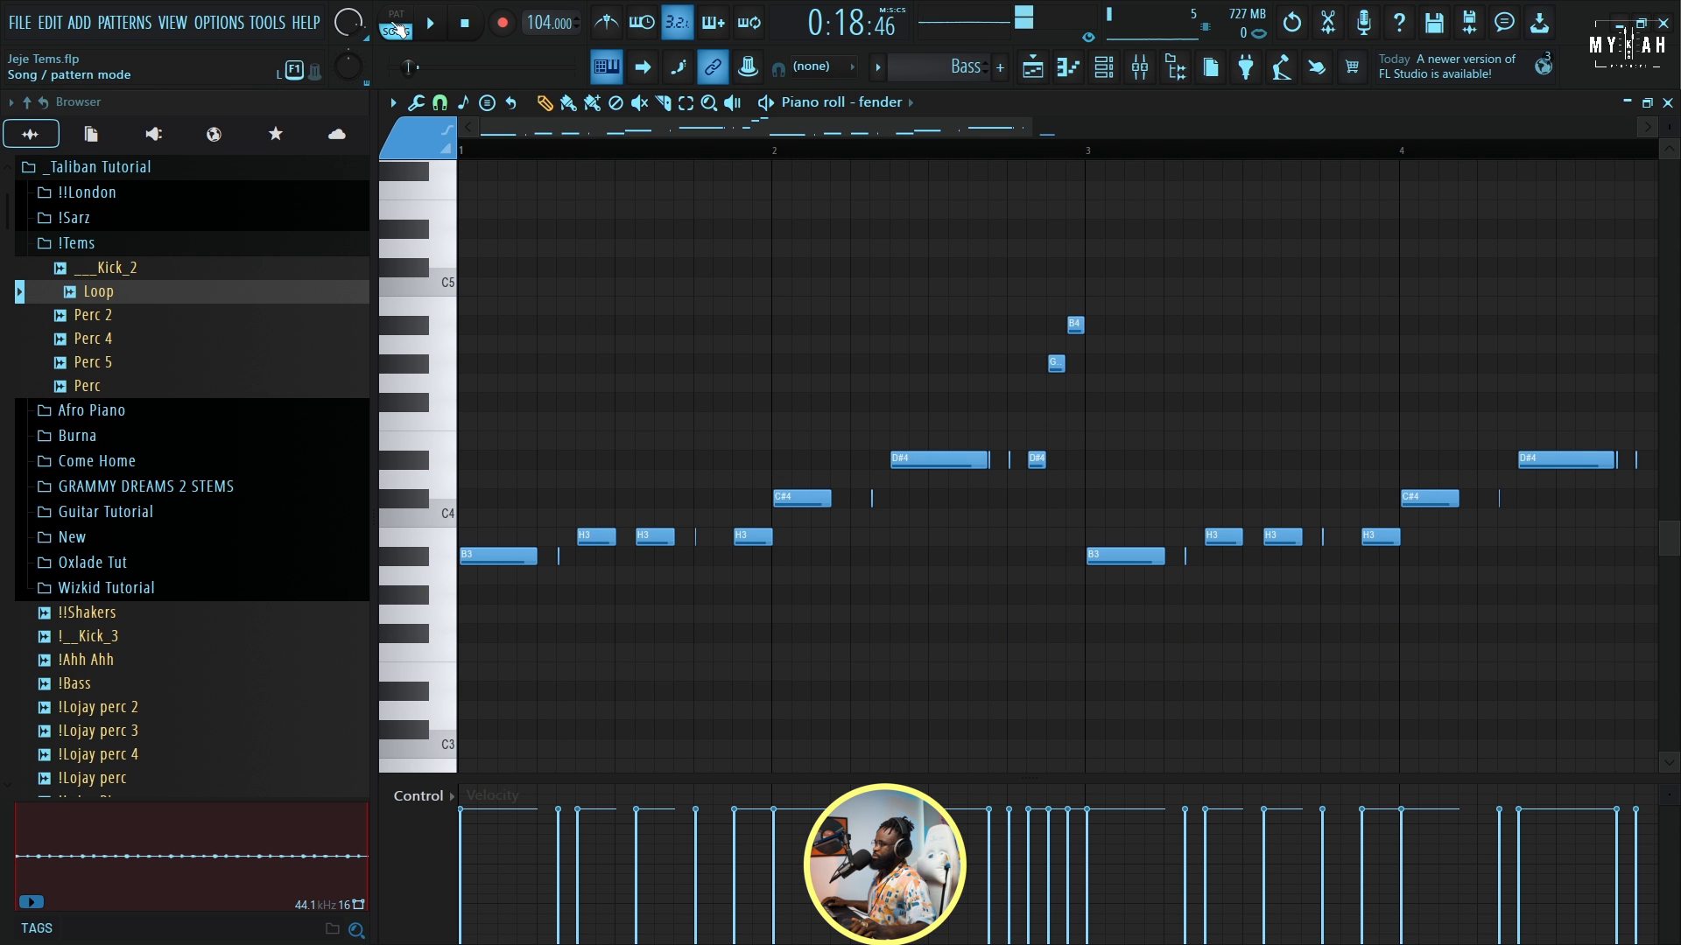
# Play the Bass pattern on its own in pattern mode and examine the placement and lengths of its notes.
pyautogui.click(396, 29)
pyautogui.press('space')
pyautogui.scroll(-2, 530, 159)
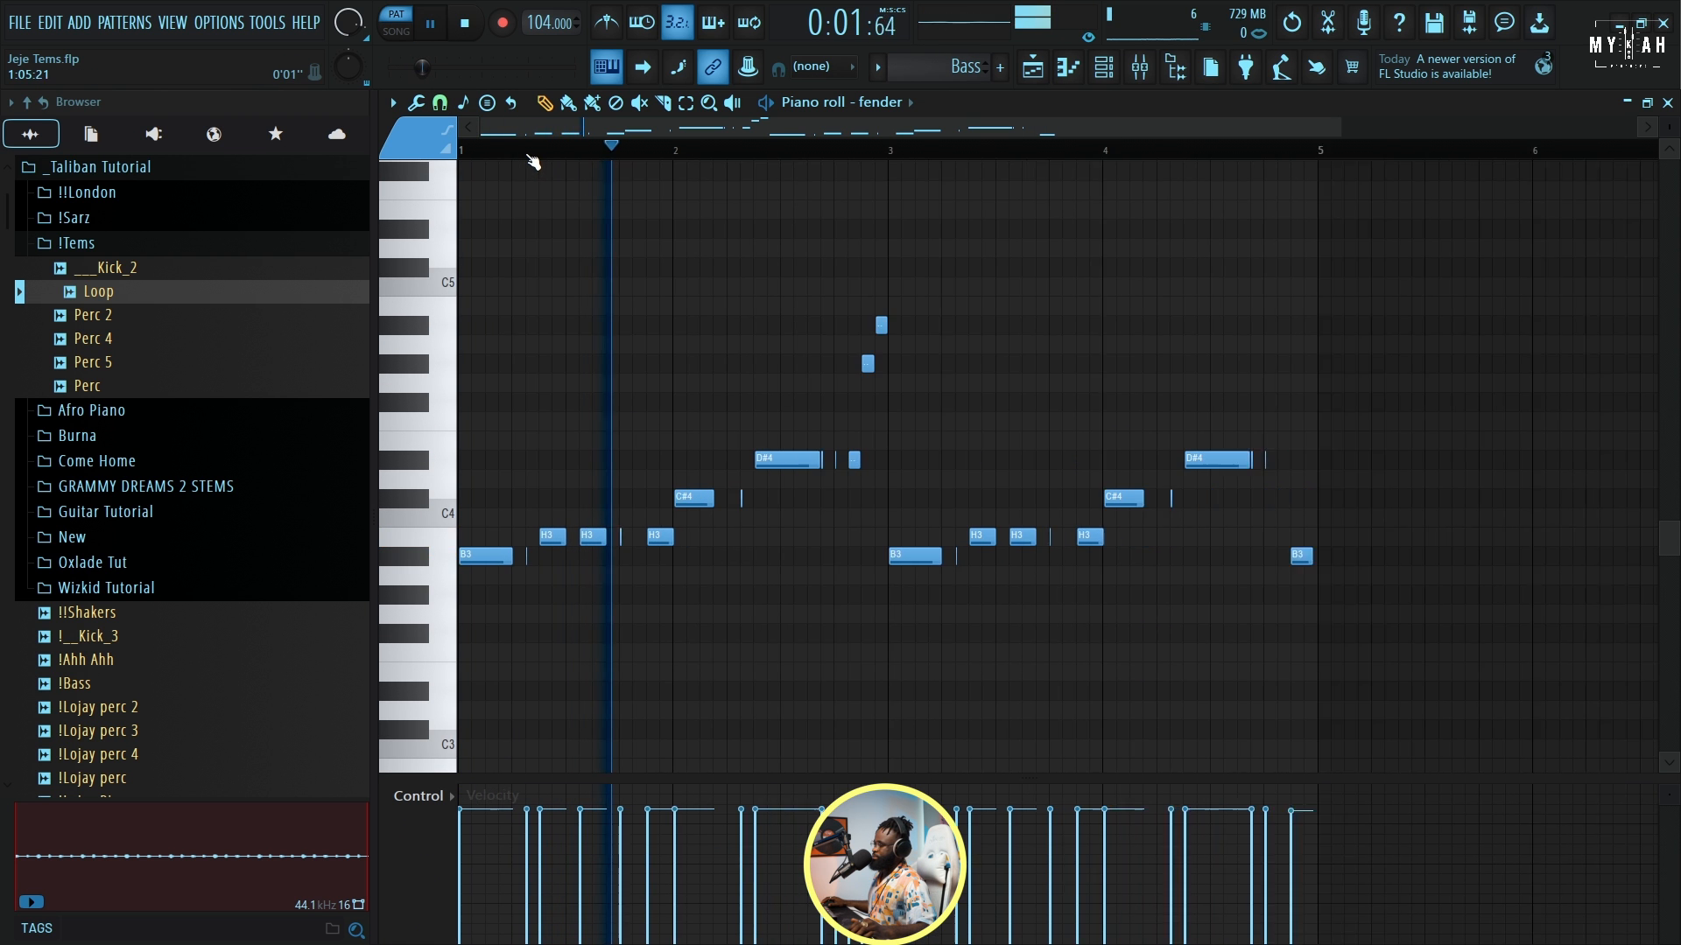
pyautogui.scroll(4, 529, 160)
pyautogui.press('space')
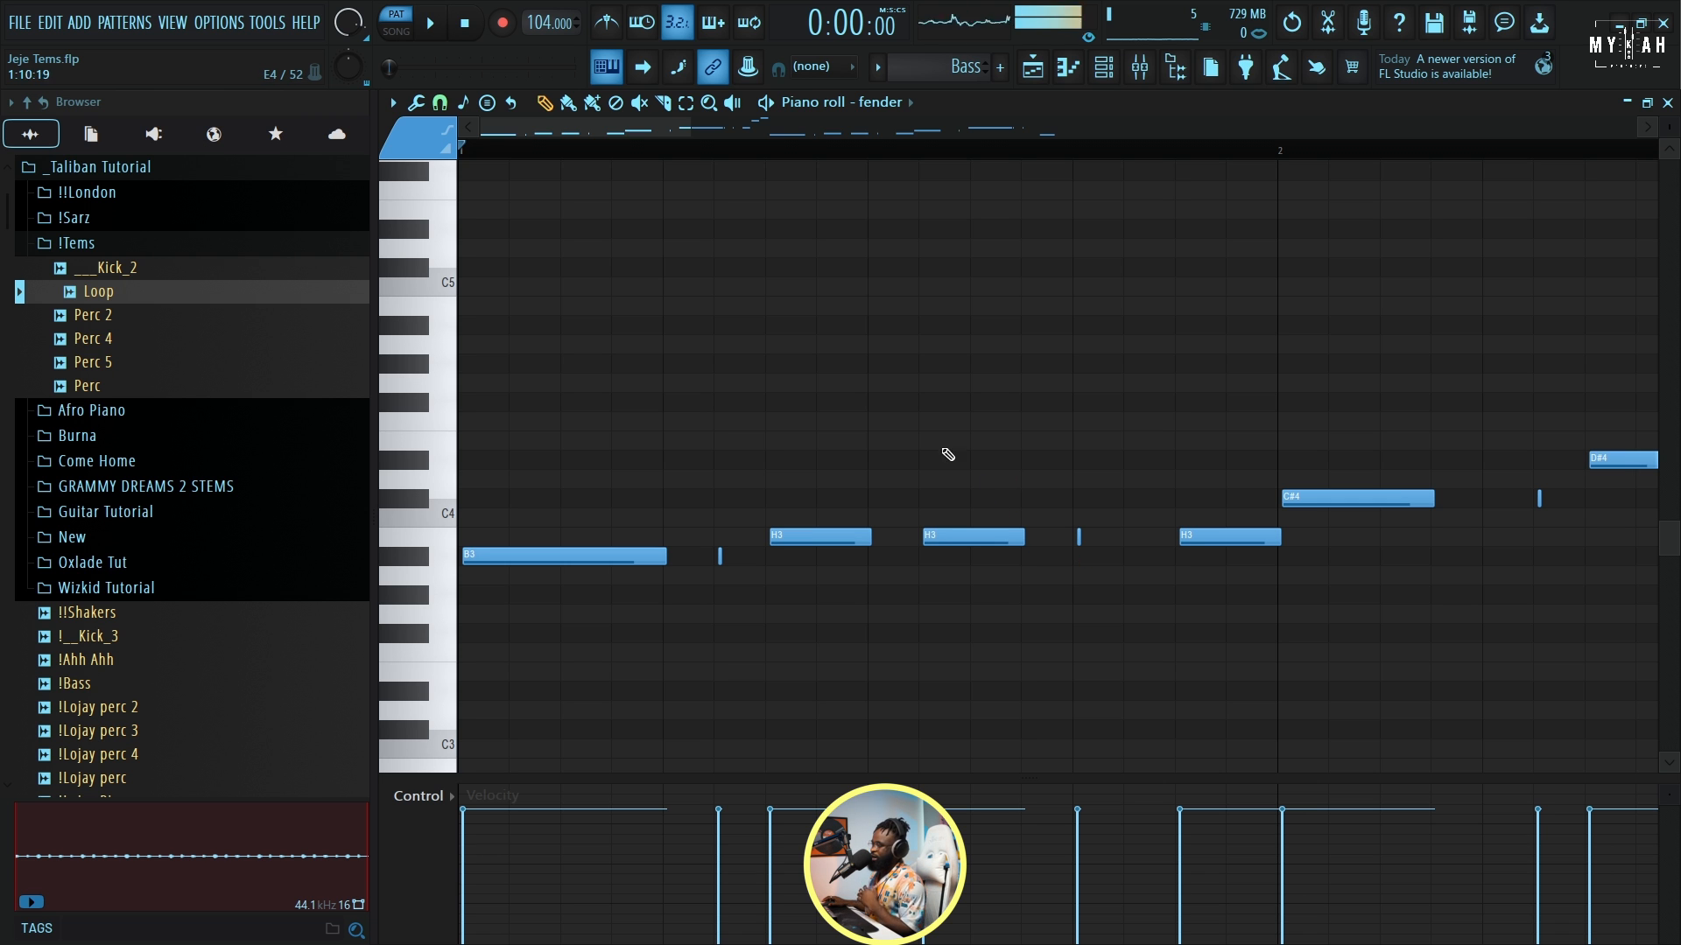
pyautogui.scroll(5, 525, 149)
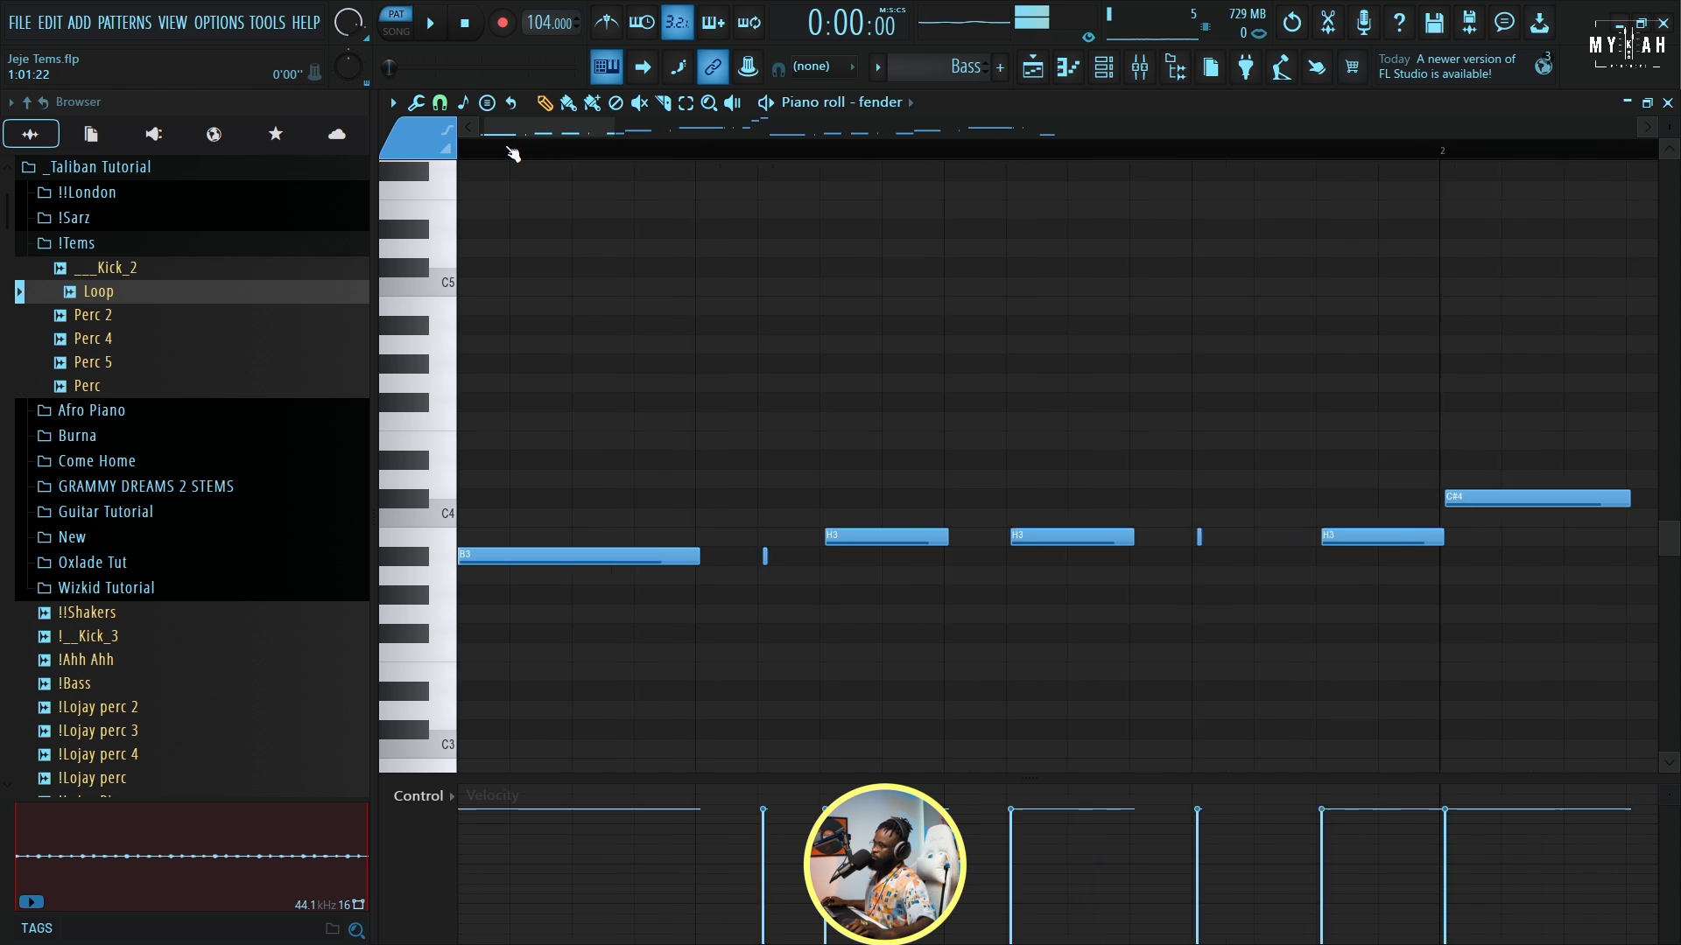
pyautogui.press('space')
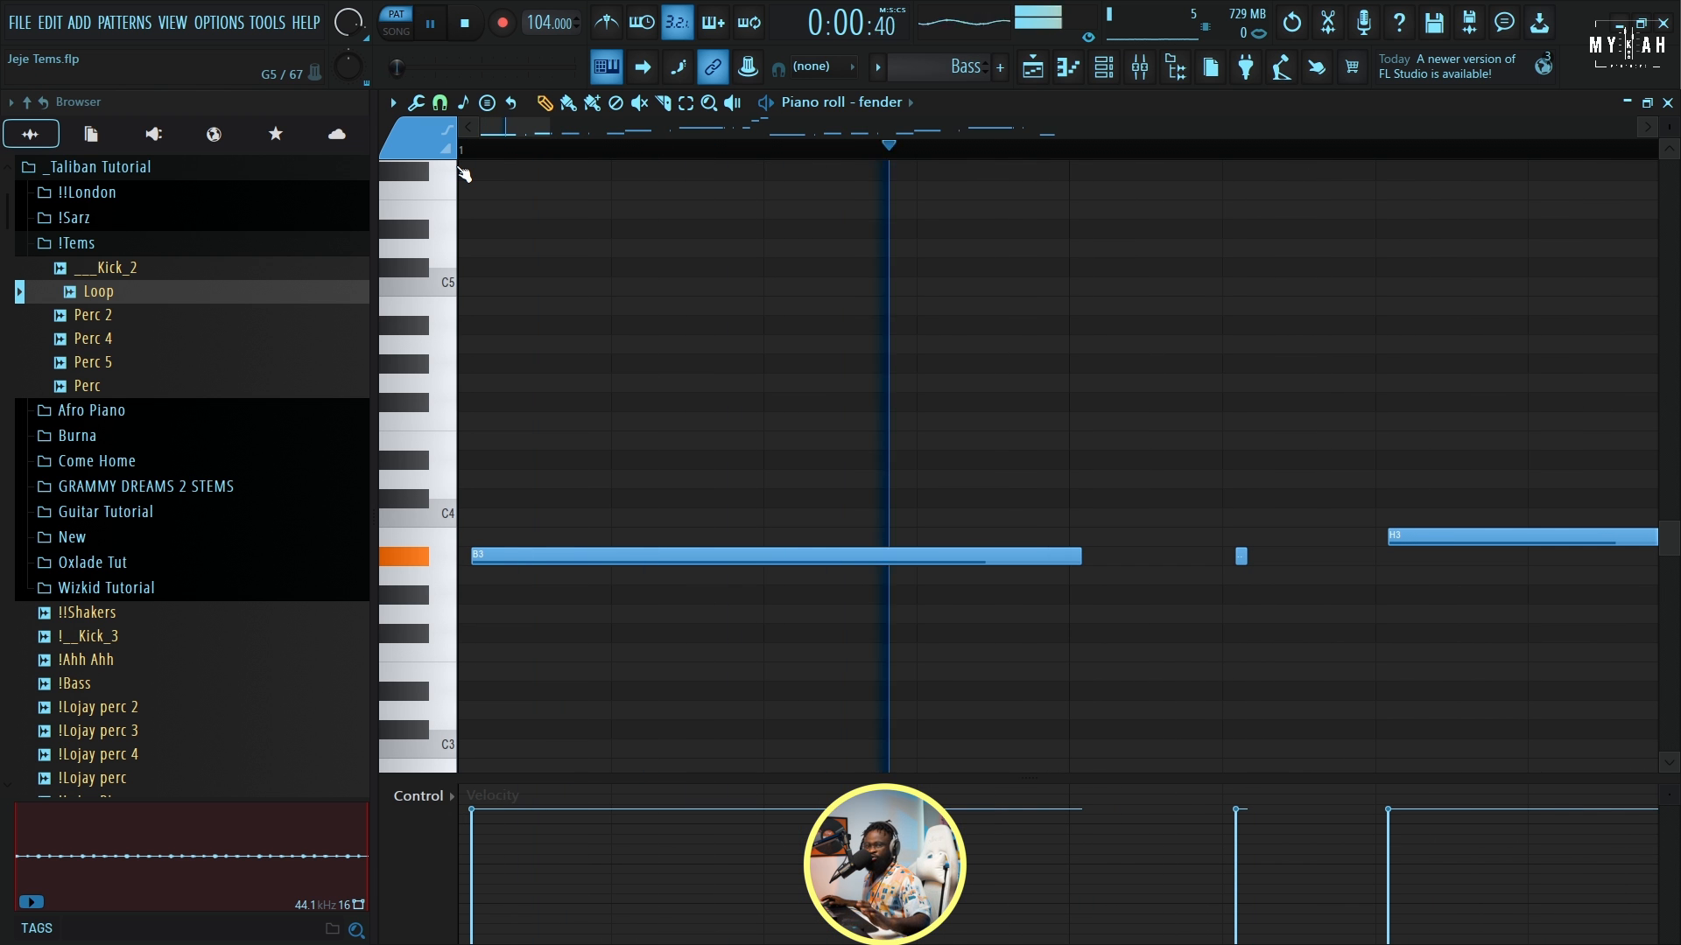
pyautogui.scroll(-5, 517, 152)
pyautogui.scroll(-8, 520, 154)
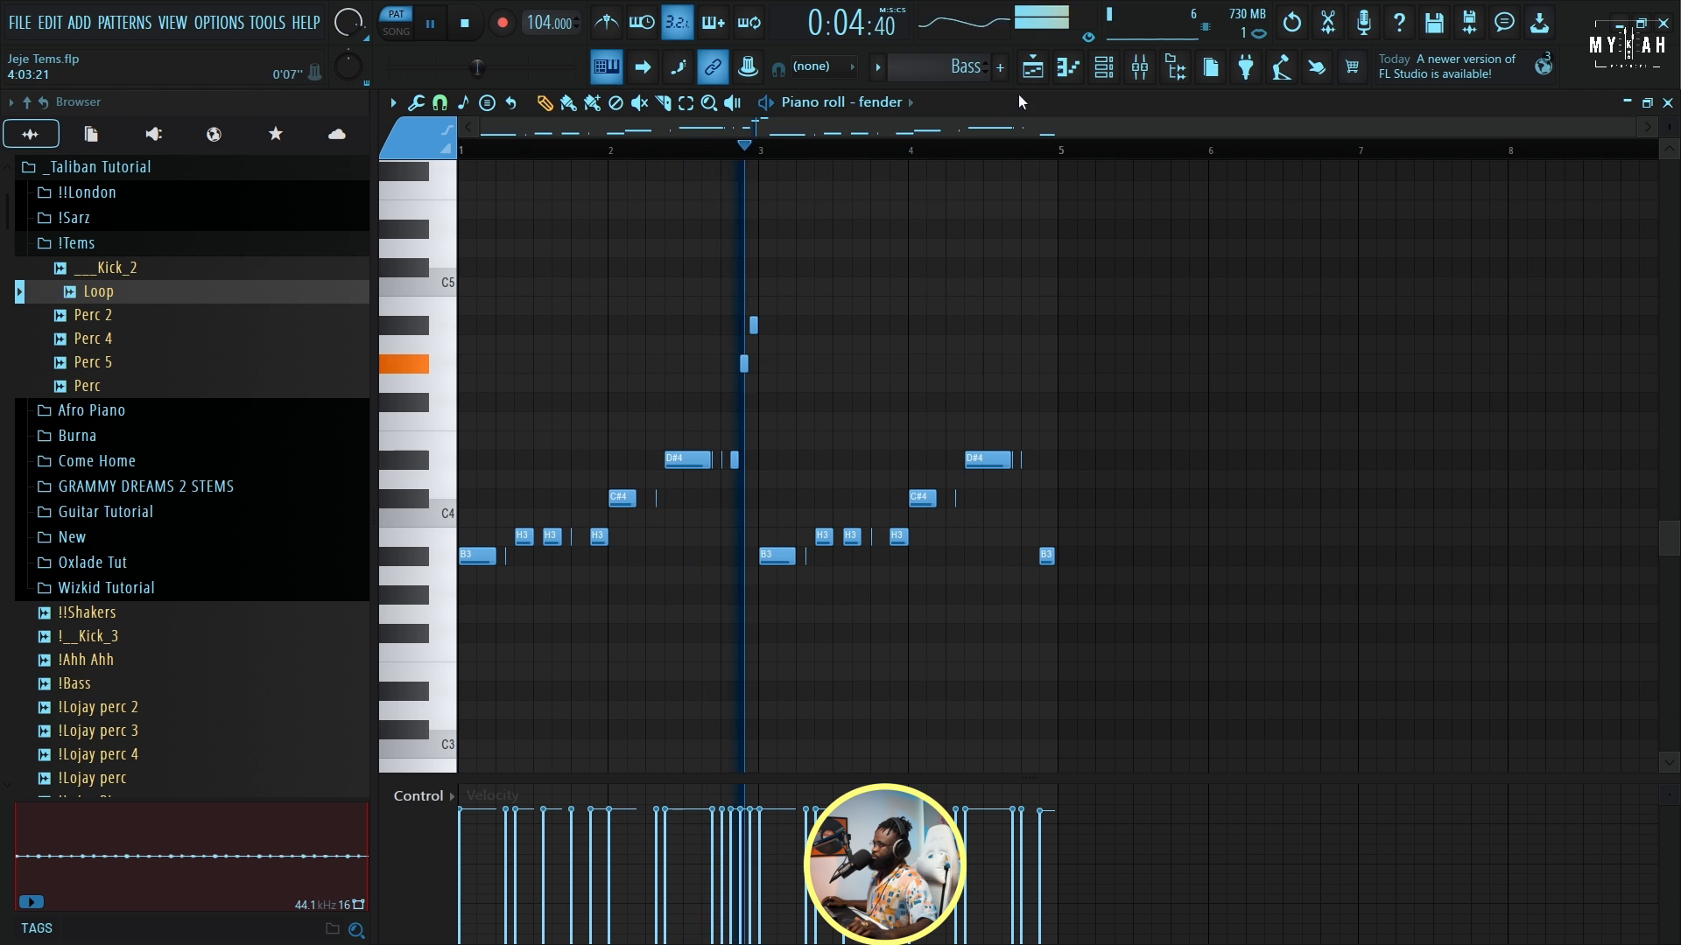
pyautogui.scroll(3, 600, 160)
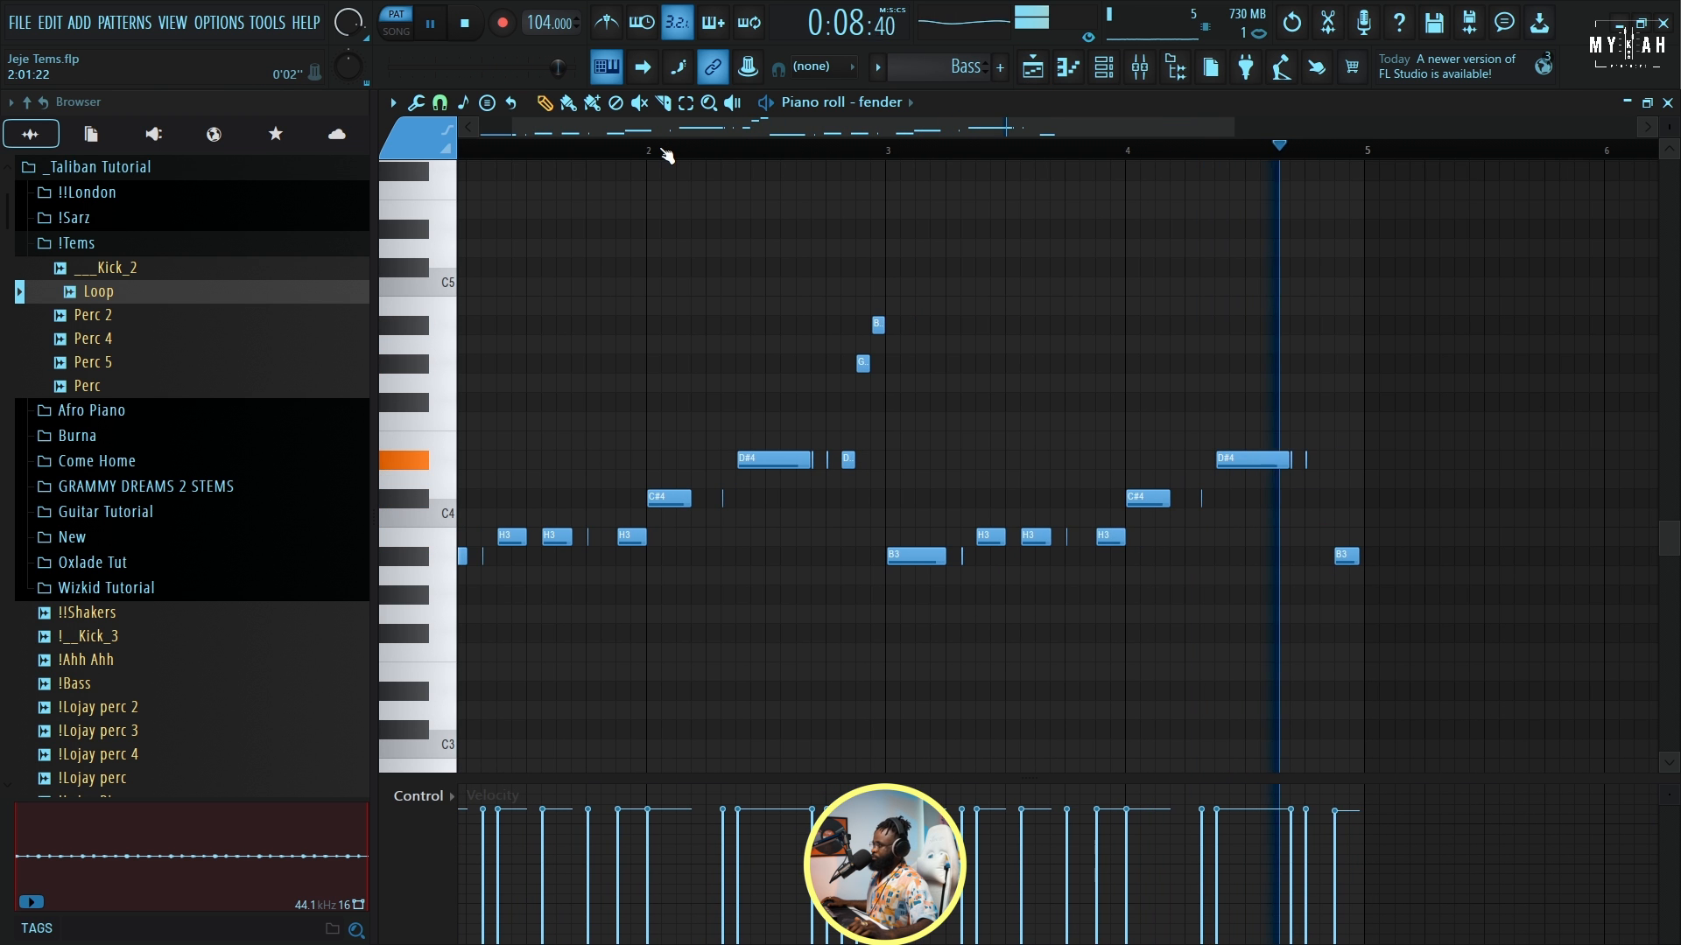
pyautogui.press('space')
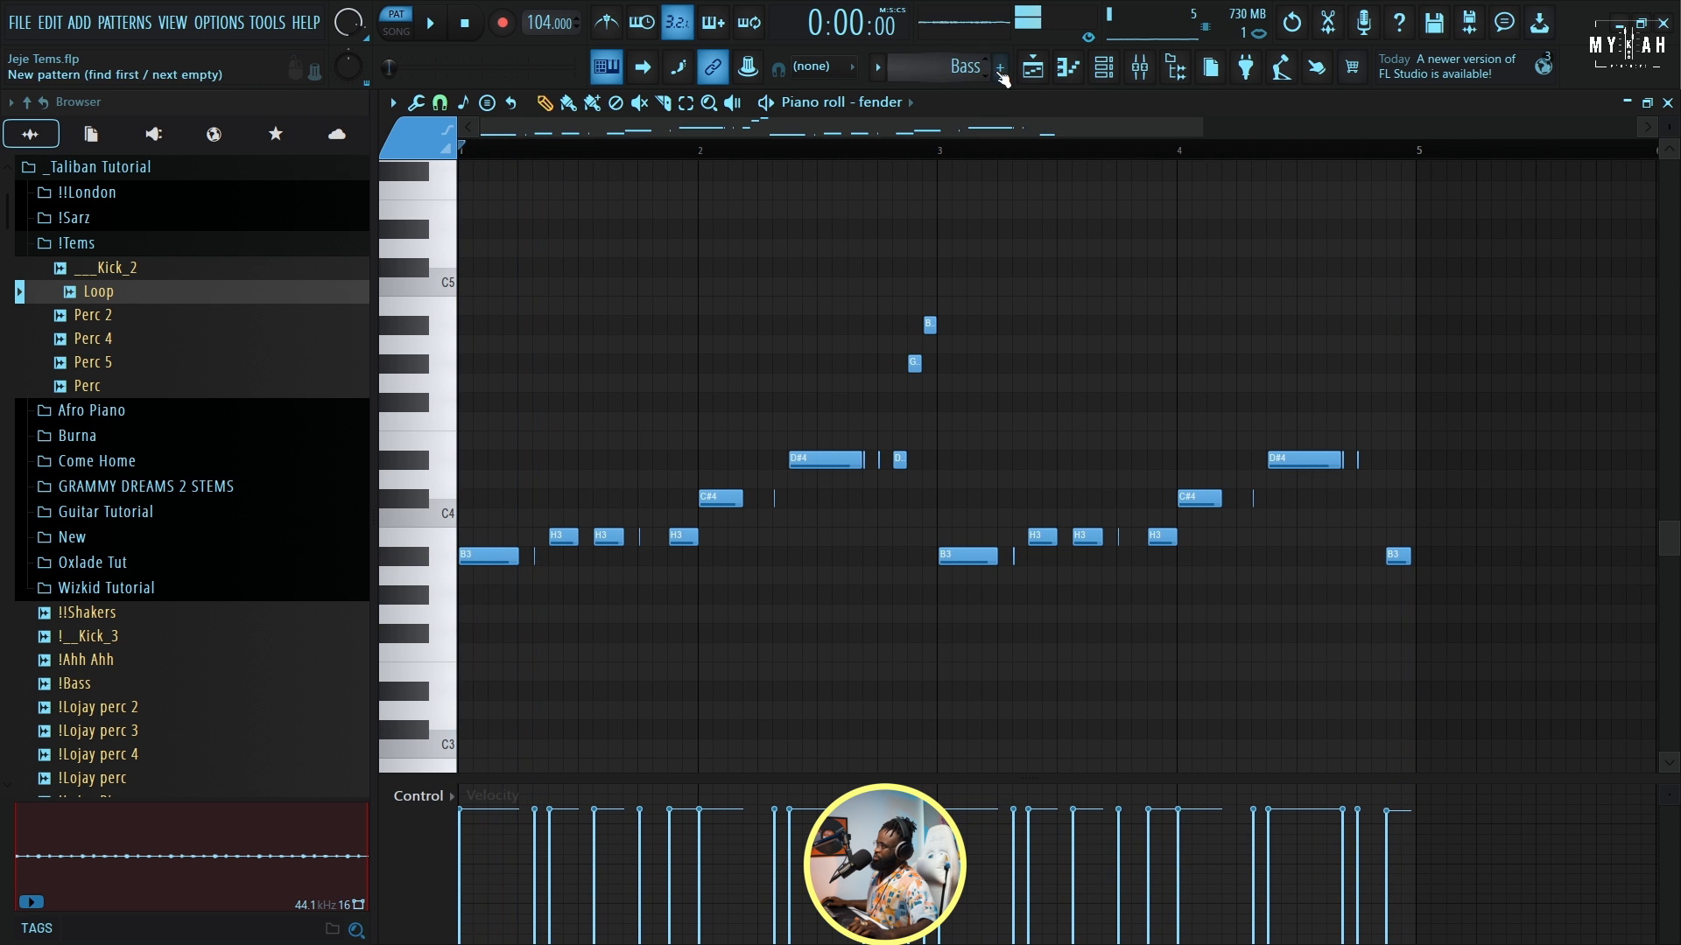
# Place the Bass pattern on Track 8 across bars 9 to 12 and play the arrangement in song mode.
pyautogui.click(1034, 70)
pyautogui.click(538, 158)
pyautogui.press('space')
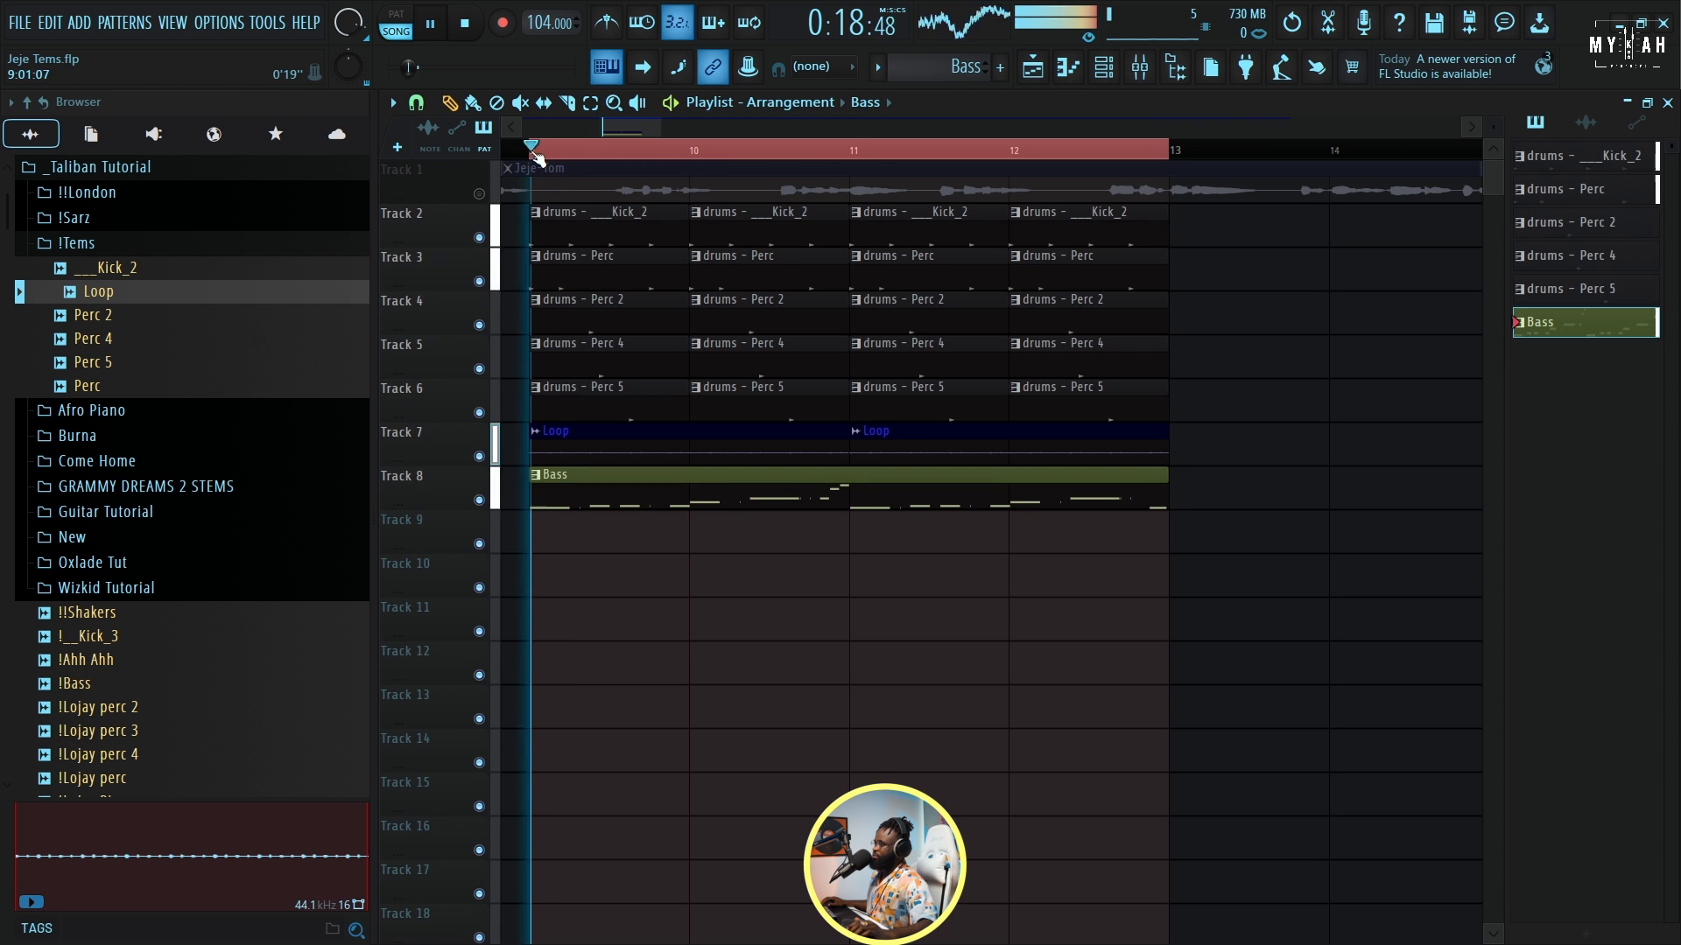
pyautogui.scroll(-1, 538, 159)
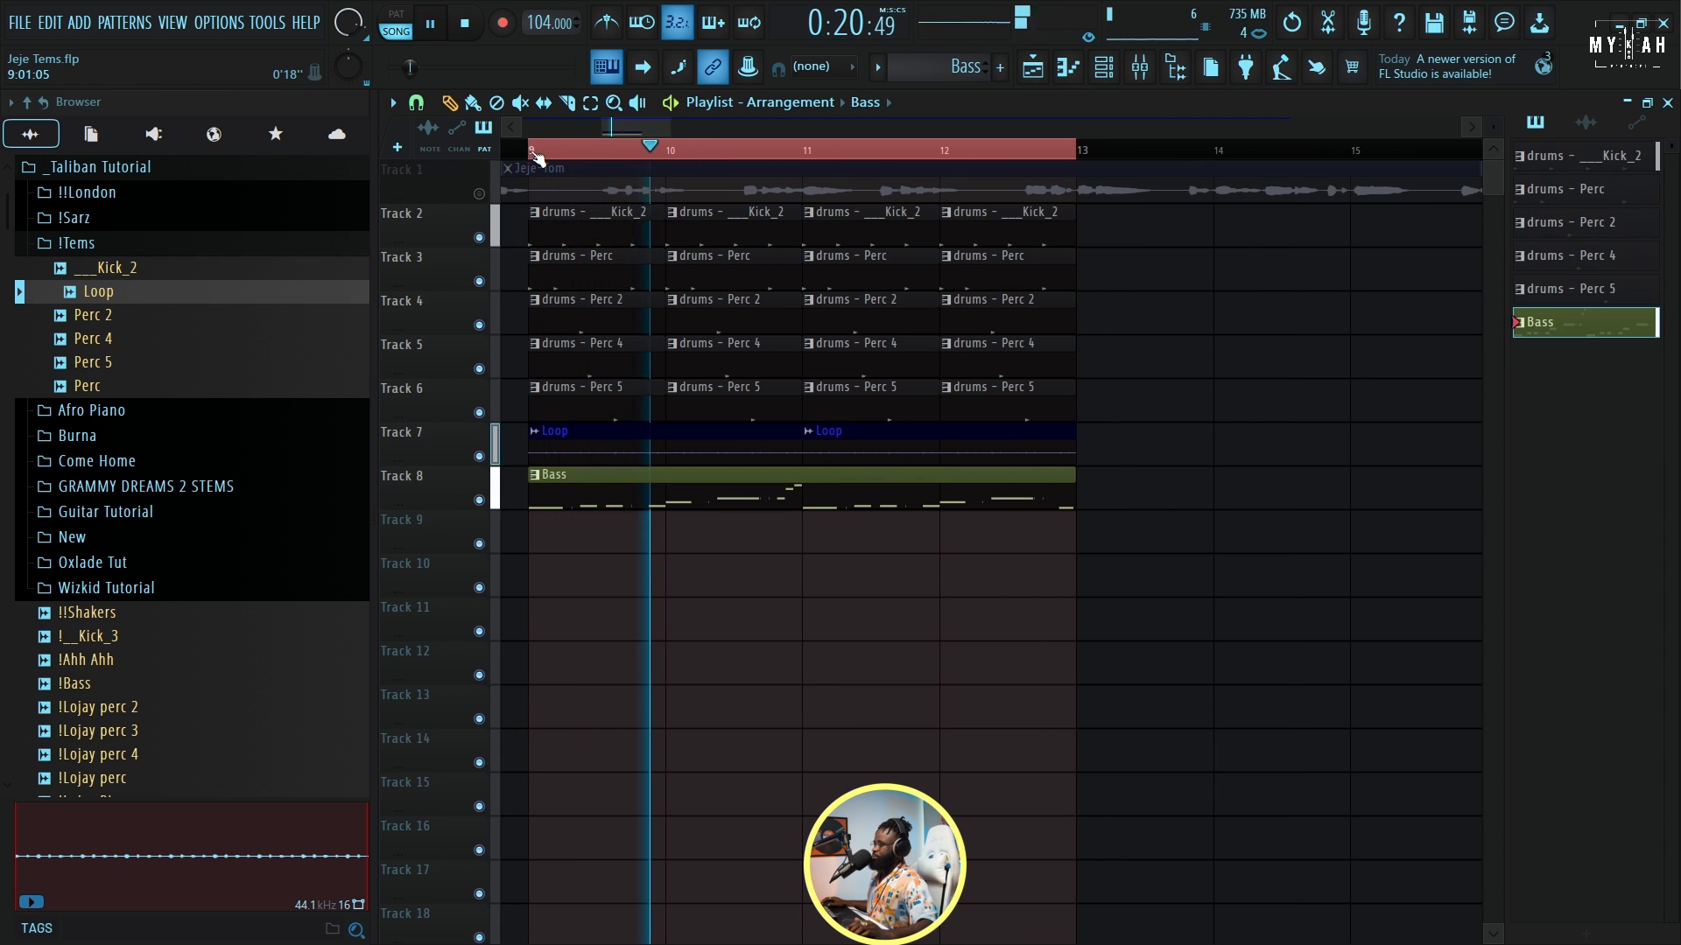
# Route the fender channel to mixer track 3 and stop playback.
pyautogui.doubleClick(740, 434)
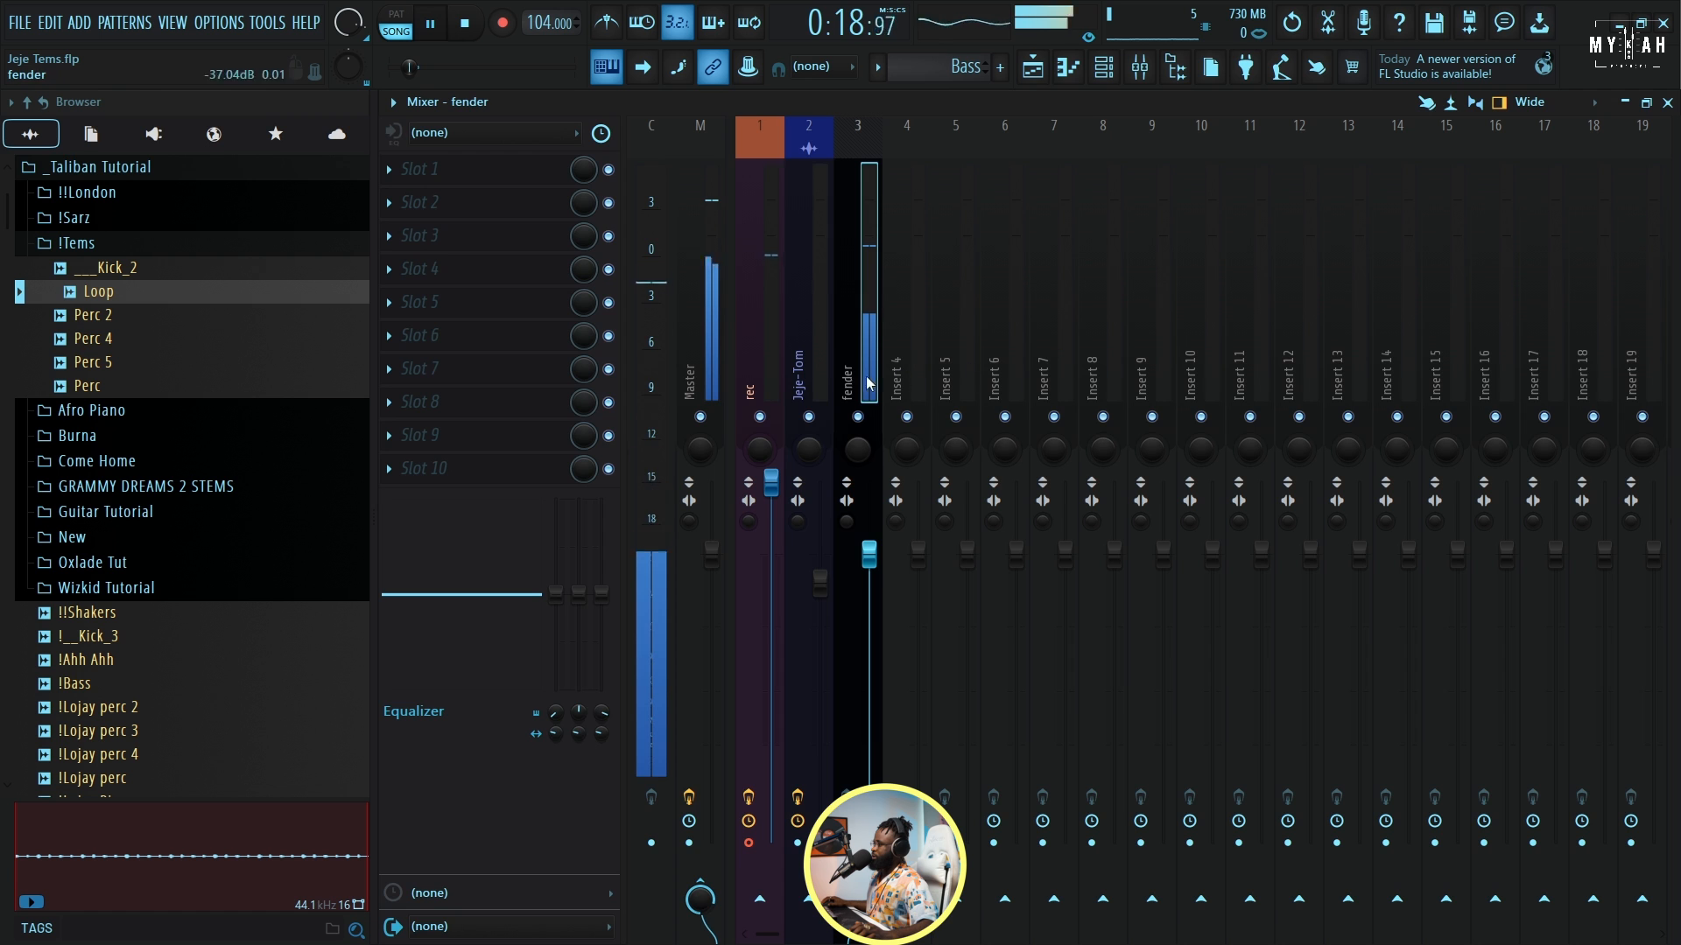
pyautogui.press('F9')
pyautogui.press('space')
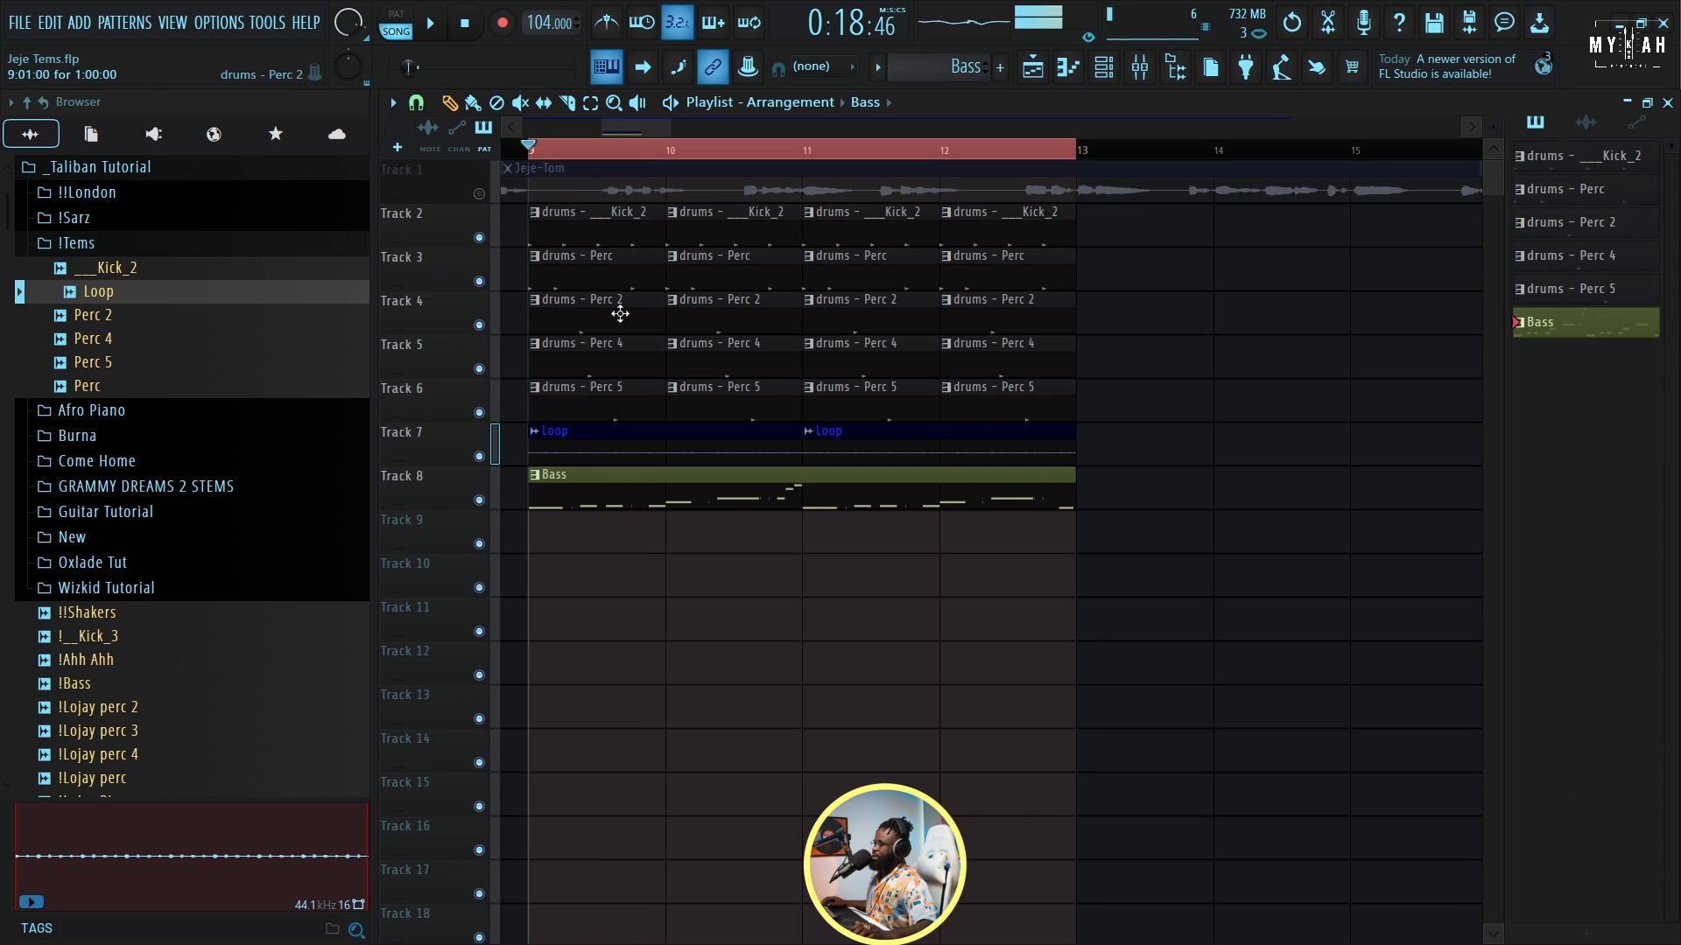
# Route the ___Kick_2 channel to mixer track 4 and sidechain it to the fender track.
pyautogui.click(1106, 70)
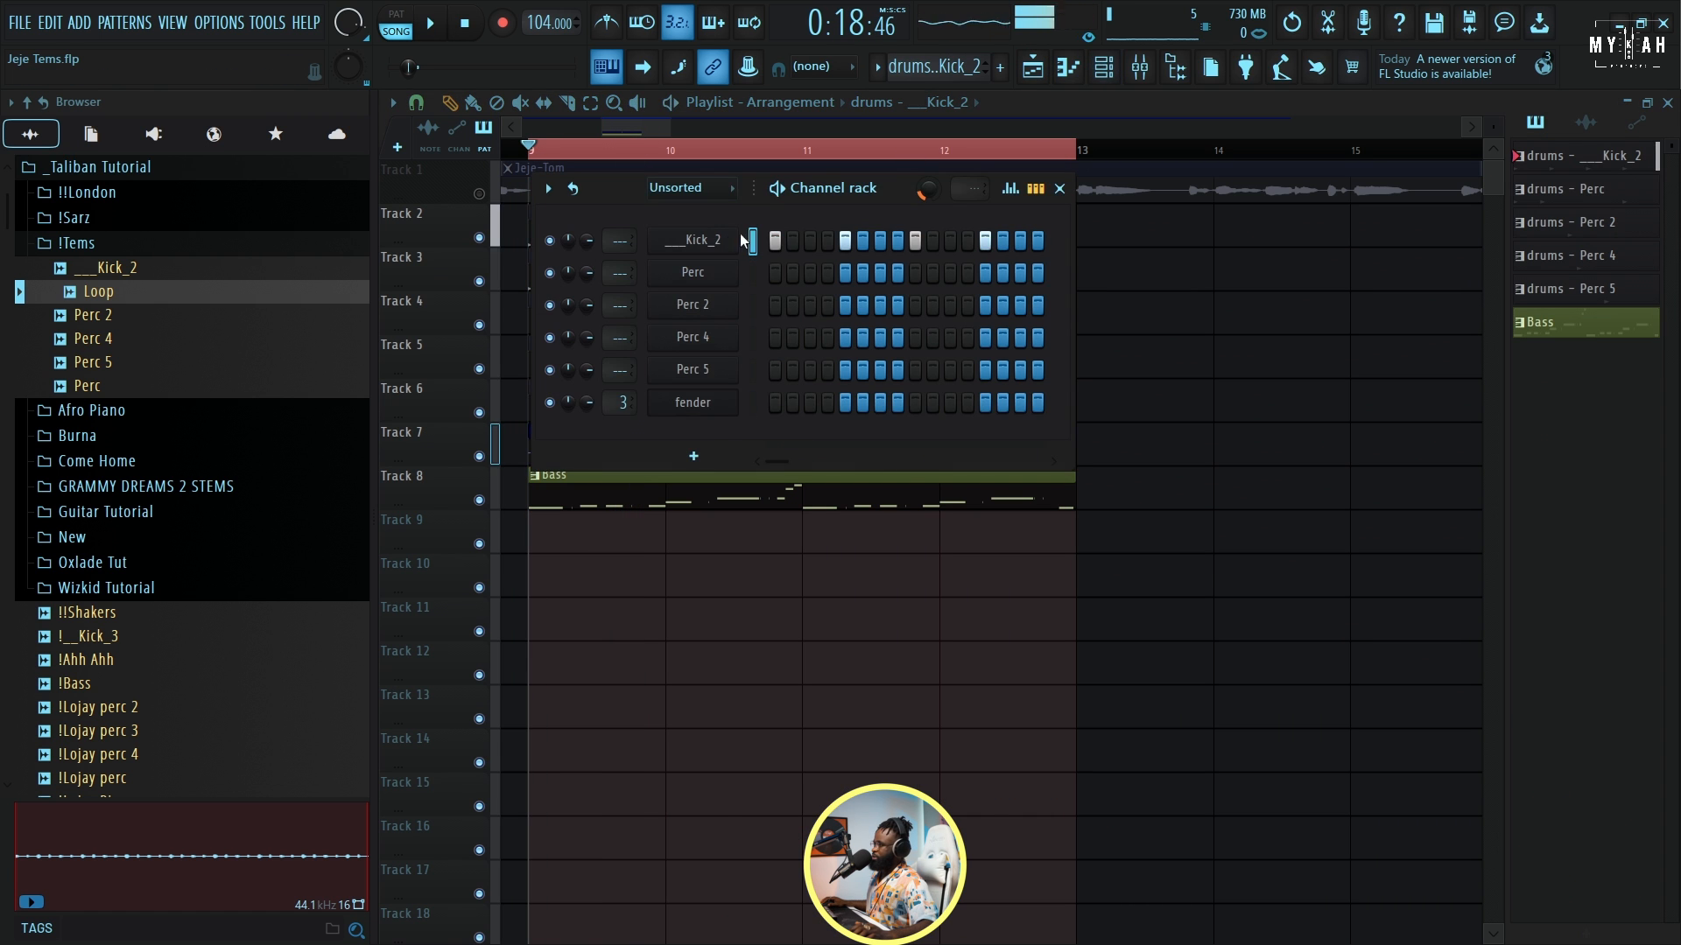
pyautogui.click(712, 244)
pyautogui.click(1171, 459)
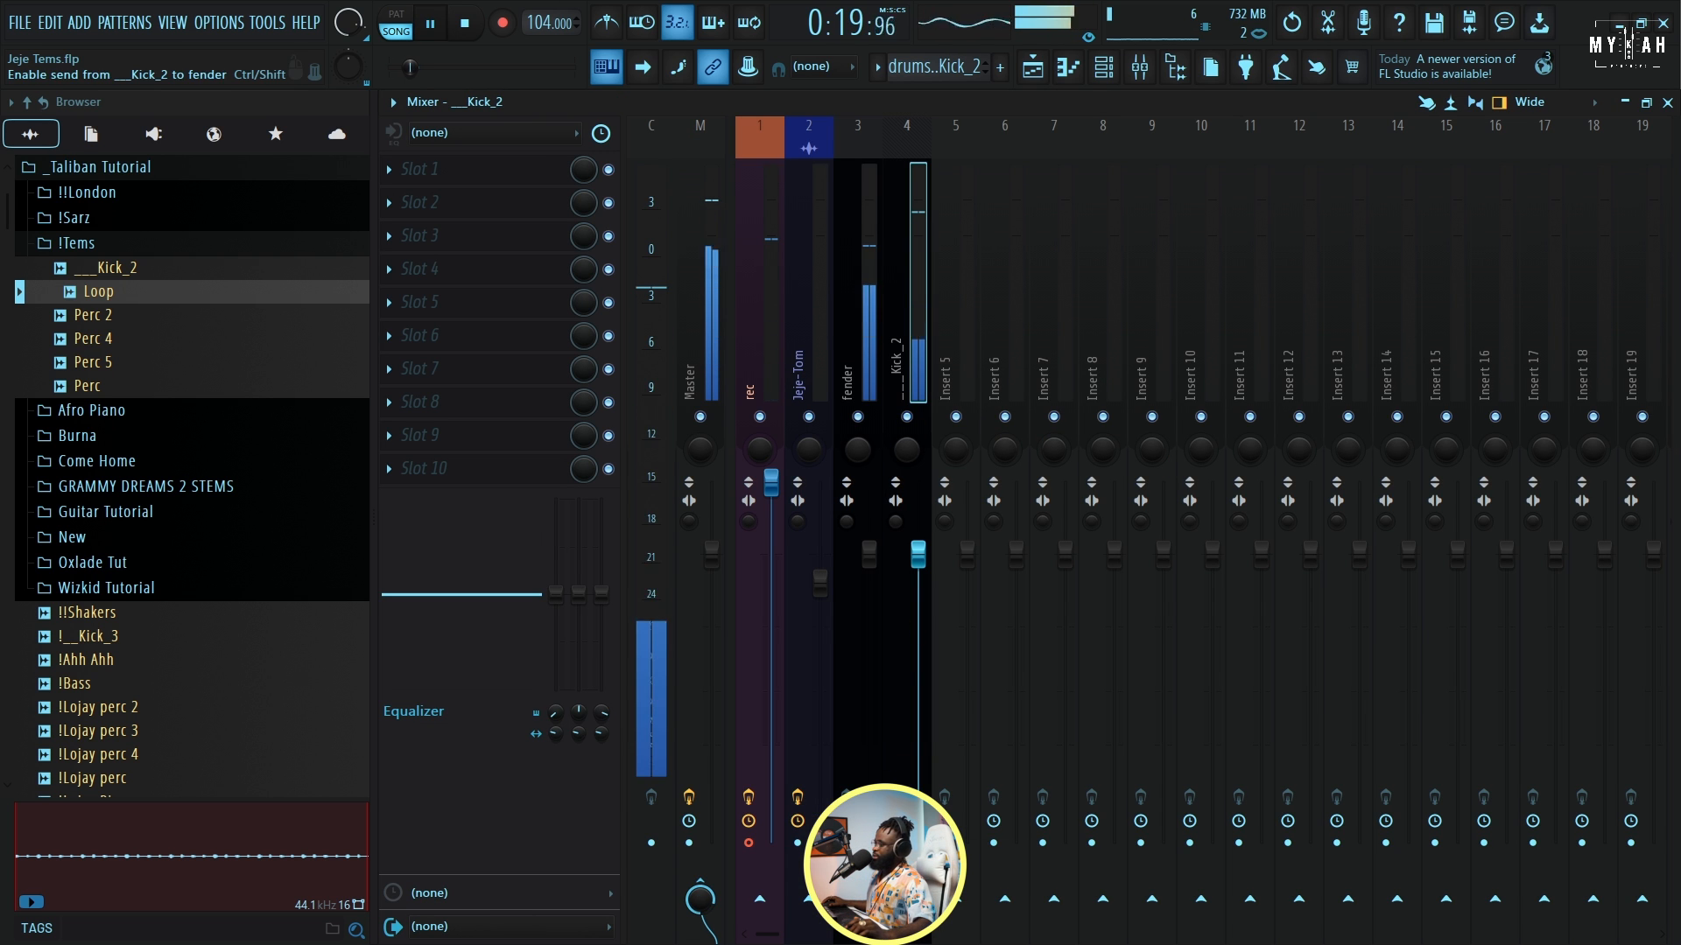
pyautogui.rightClick(846, 899)
pyautogui.click(972, 900)
# Load Fruity Limiter in the fender track's first effect slot, switch it to COMP and set its sidechain input to 1.
pyautogui.click(872, 364)
pyautogui.click(469, 166)
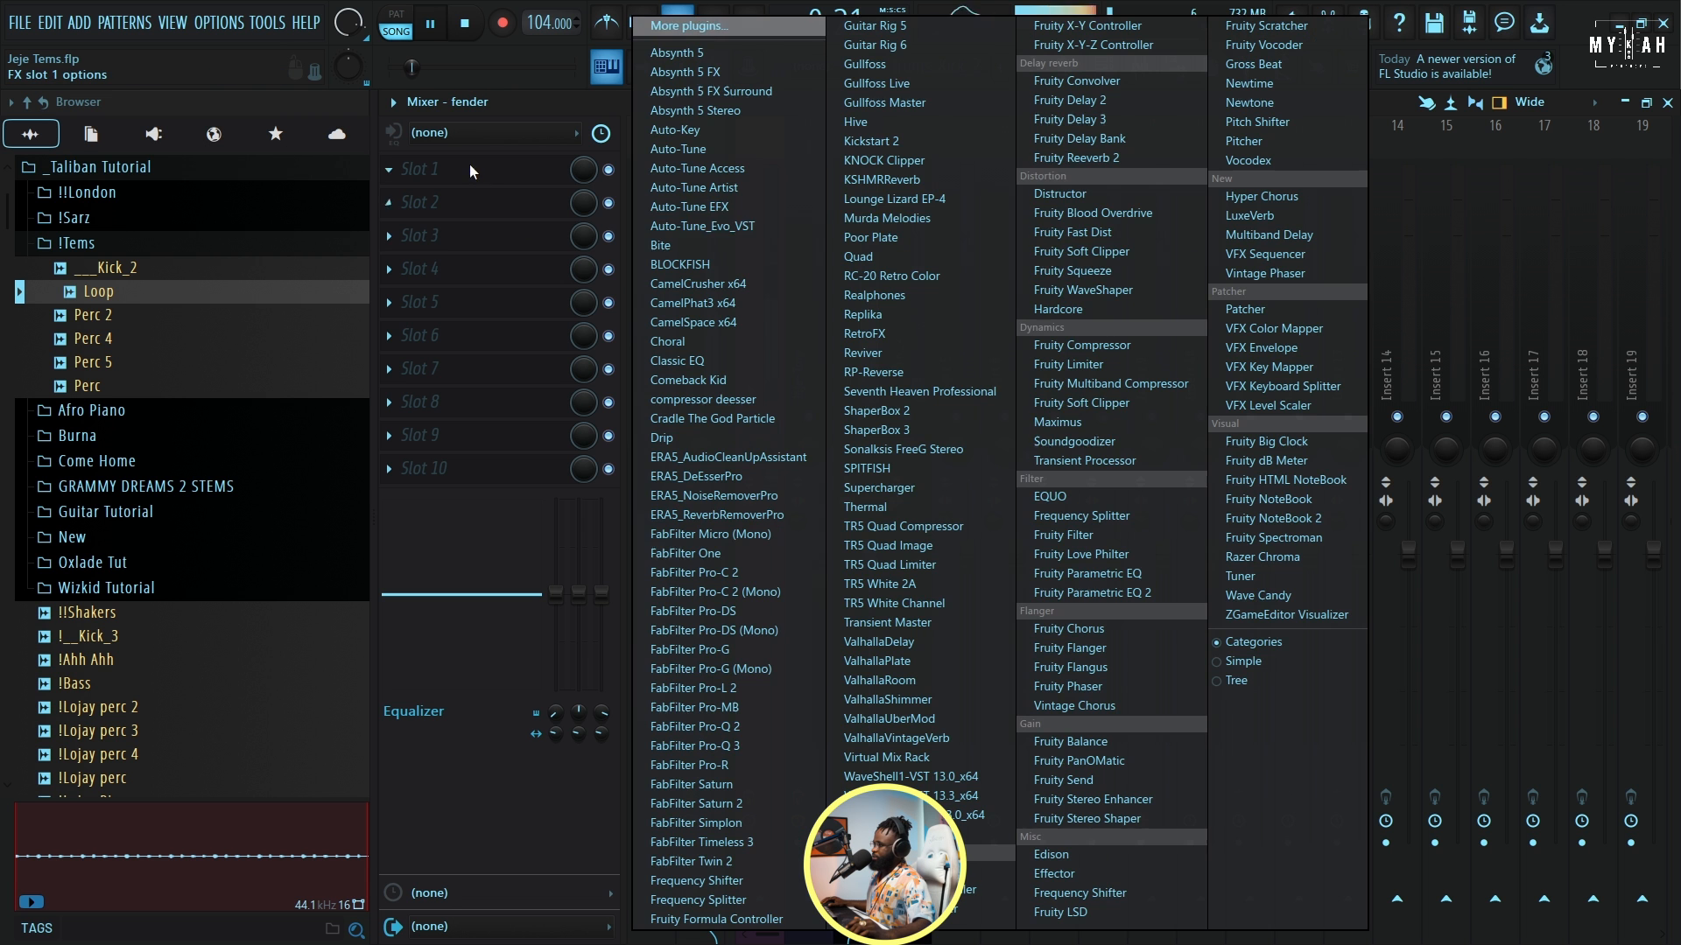
pyautogui.click(1073, 364)
pyautogui.click(580, 508)
pyautogui.click(795, 508)
pyautogui.click(837, 540)
# Adjust the compressor's threshold, ratio and release to duck the bass under the kick, and close Fruity Limiter.
pyautogui.moveTo(548, 424); pyautogui.dragTo(548, 398)
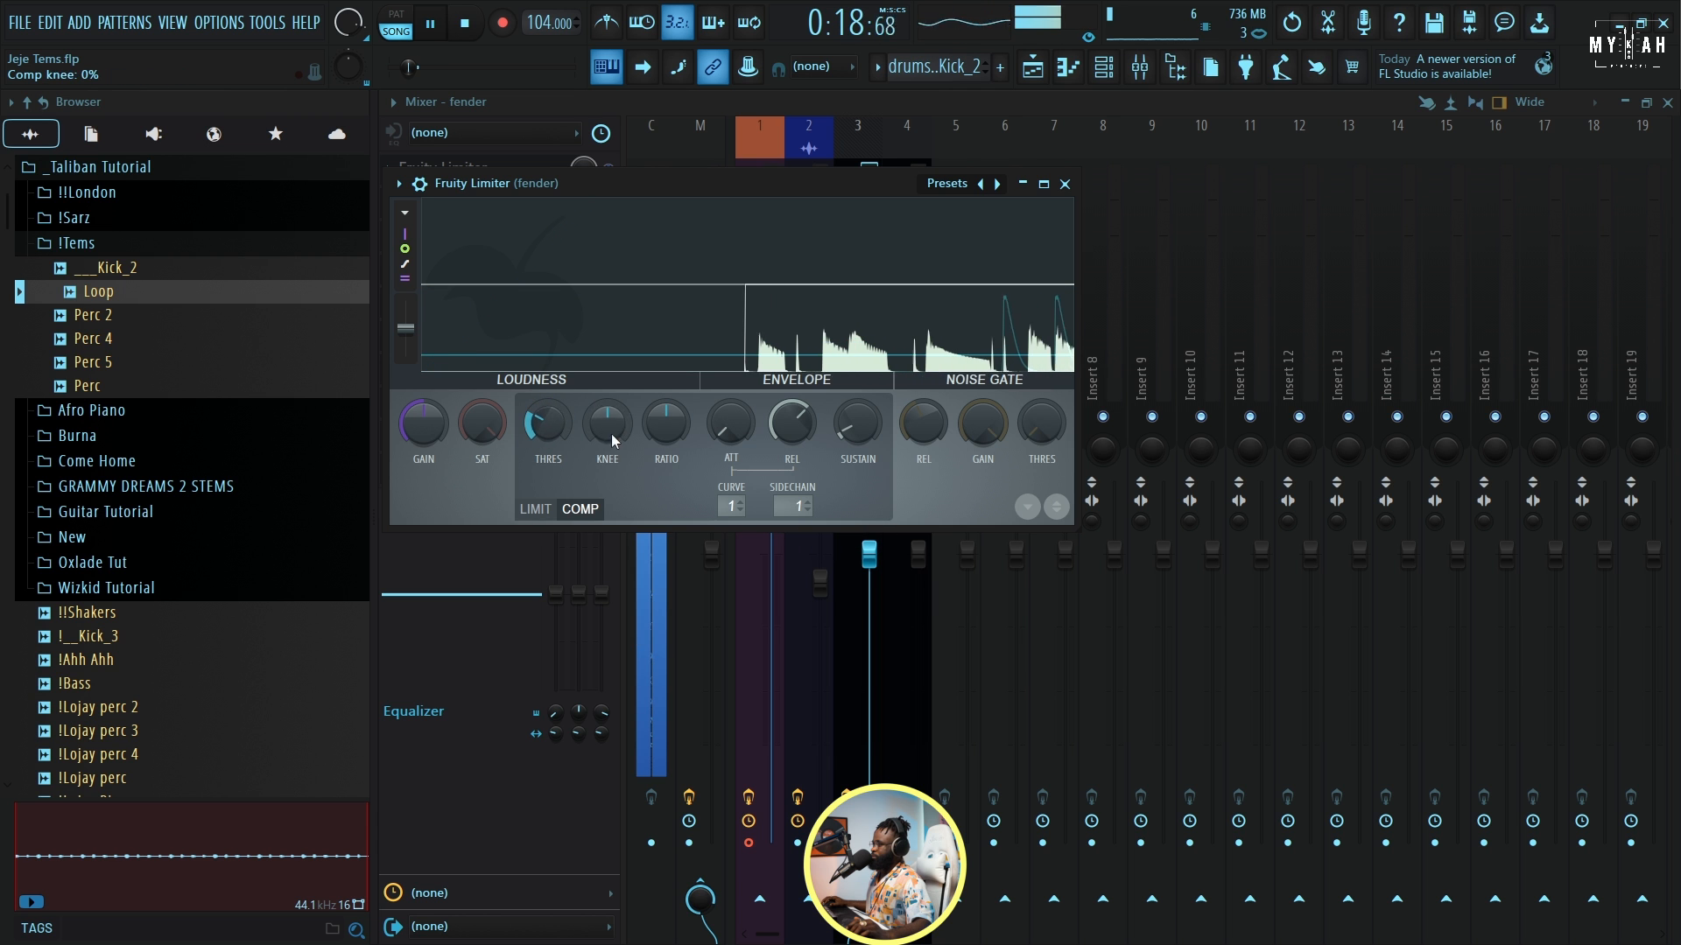
pyautogui.moveTo(666, 424); pyautogui.dragTo(666, 404)
pyautogui.moveTo(792, 423); pyautogui.dragTo(791, 457)
pyautogui.click(728, 112)
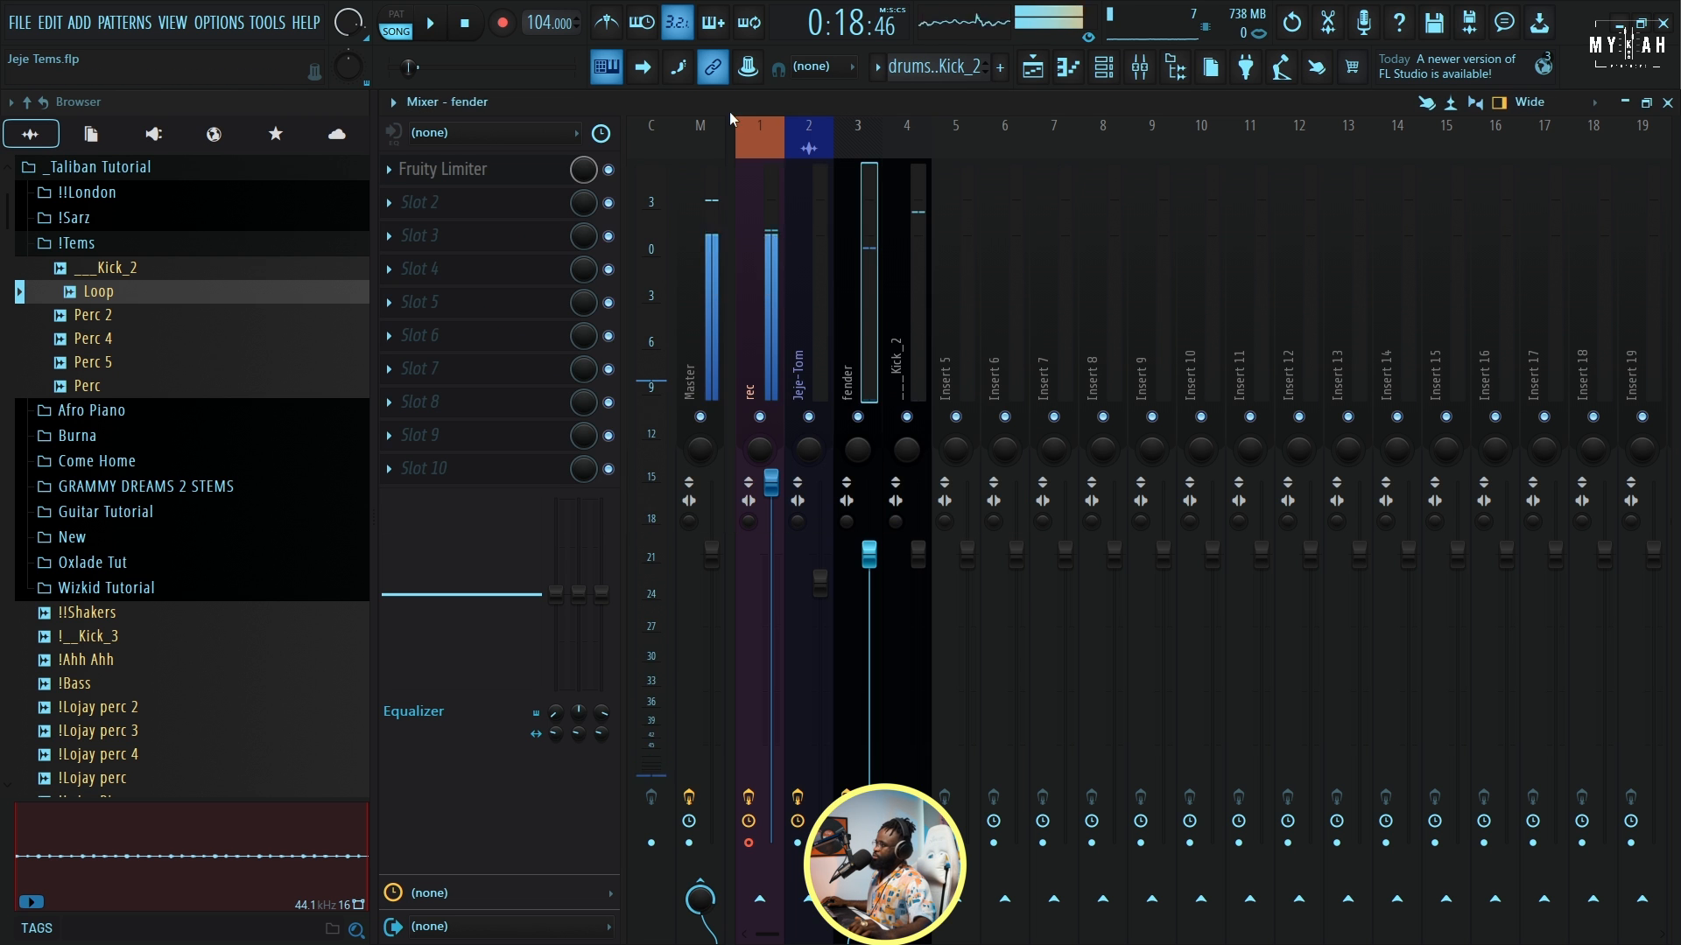
# Unmute the vocal on Track 1 and duplicate the clips on Tracks 2 to 8 from bars 9–12 into bars 13–16.
pyautogui.click(1033, 67)
pyautogui.press('space')
pyautogui.scroll(-3, 652, 155)
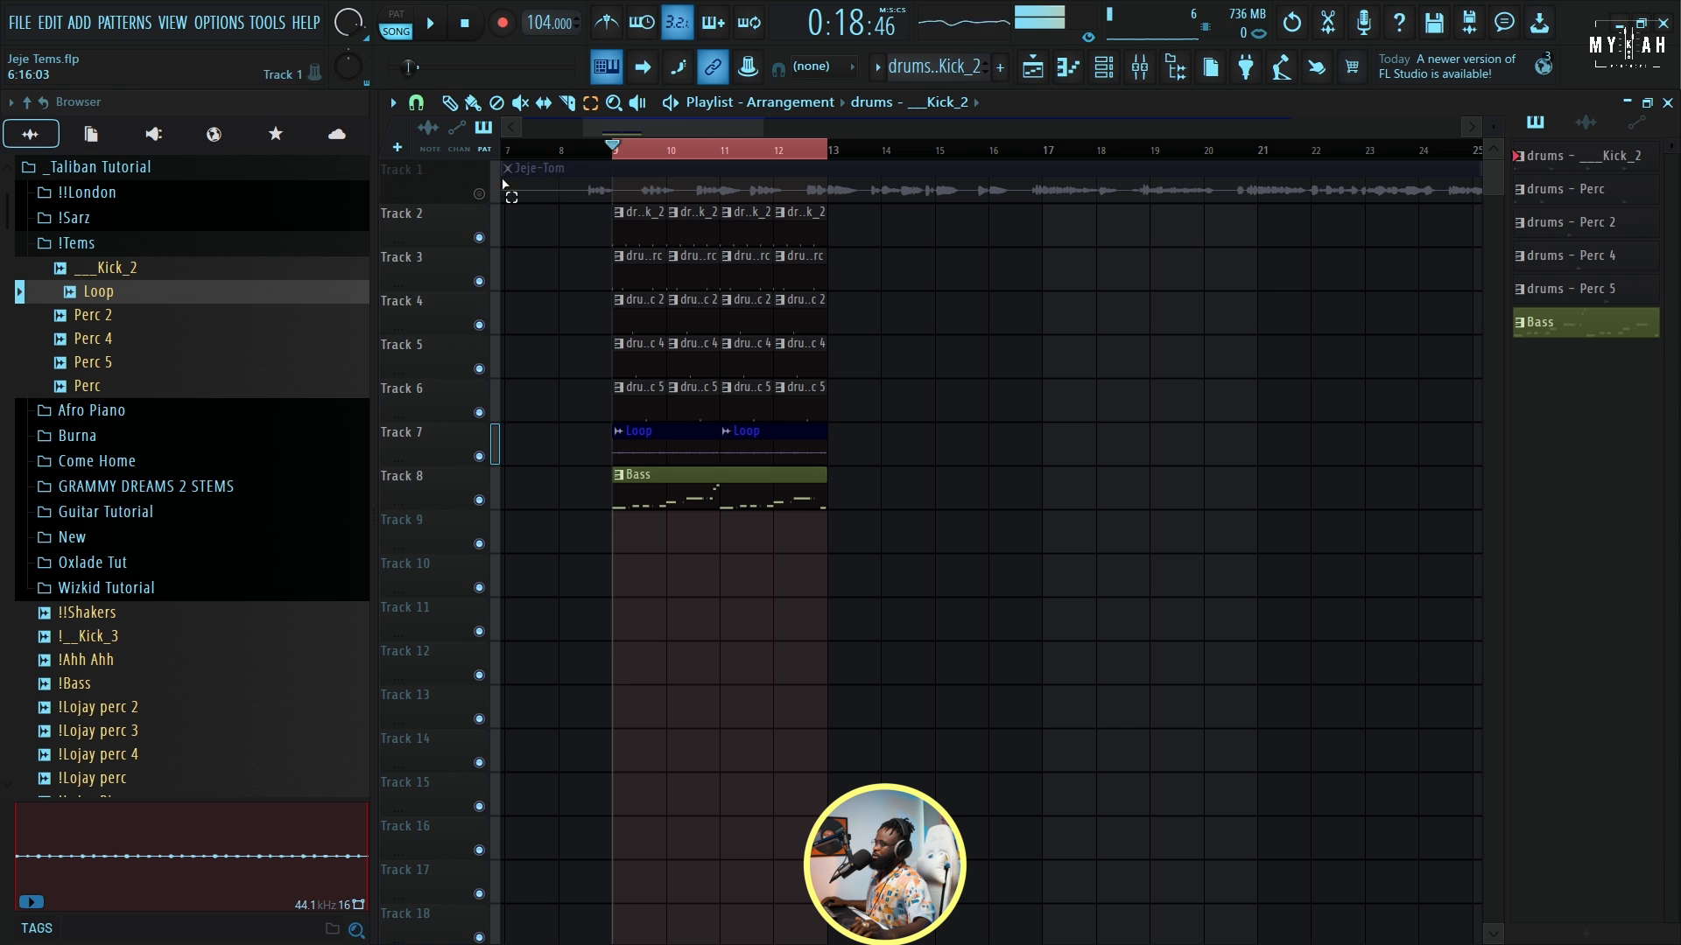
pyautogui.click(480, 195)
pyautogui.moveTo(612, 200); pyautogui.dragTo(853, 553)
pyautogui.hotkey('ctrl', 'b')
# Clear the timeline selection and play the extended arrangement with the vocal from around bar 13.
pyautogui.click(792, 150)
pyautogui.press('space')
pyautogui.scroll(-3, 801, 160)
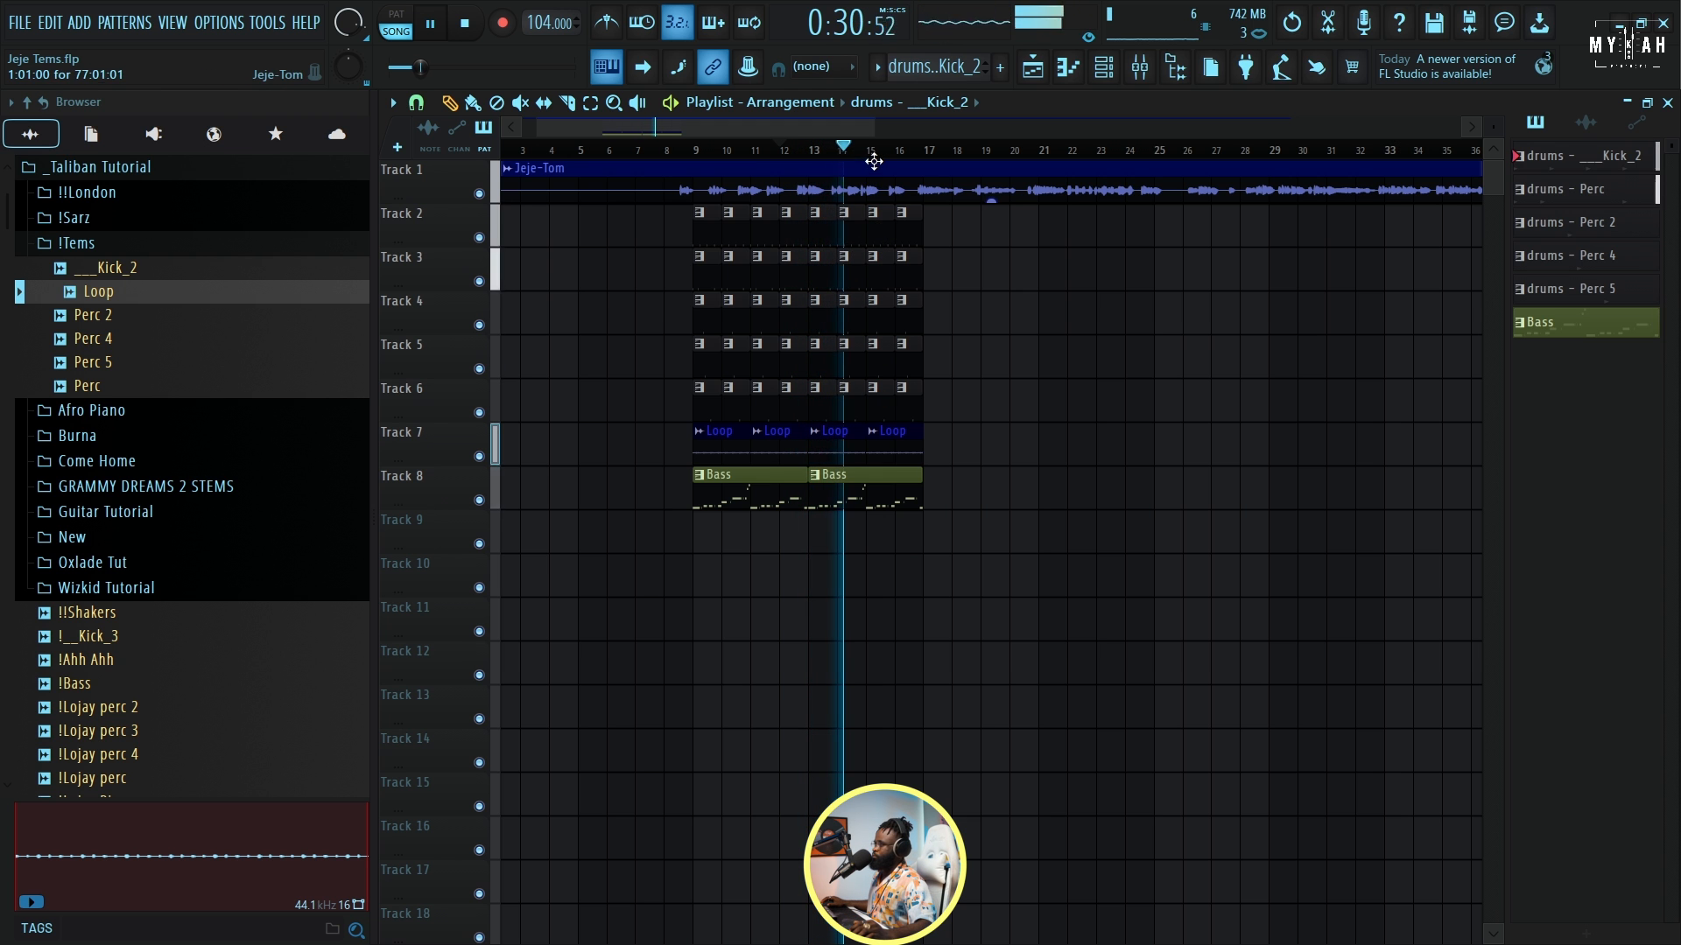
# Make the Bass clip at bar 13 unique and add an F#5 note in the second half of its second bar.
pyautogui.scroll(-1, 880, 160)
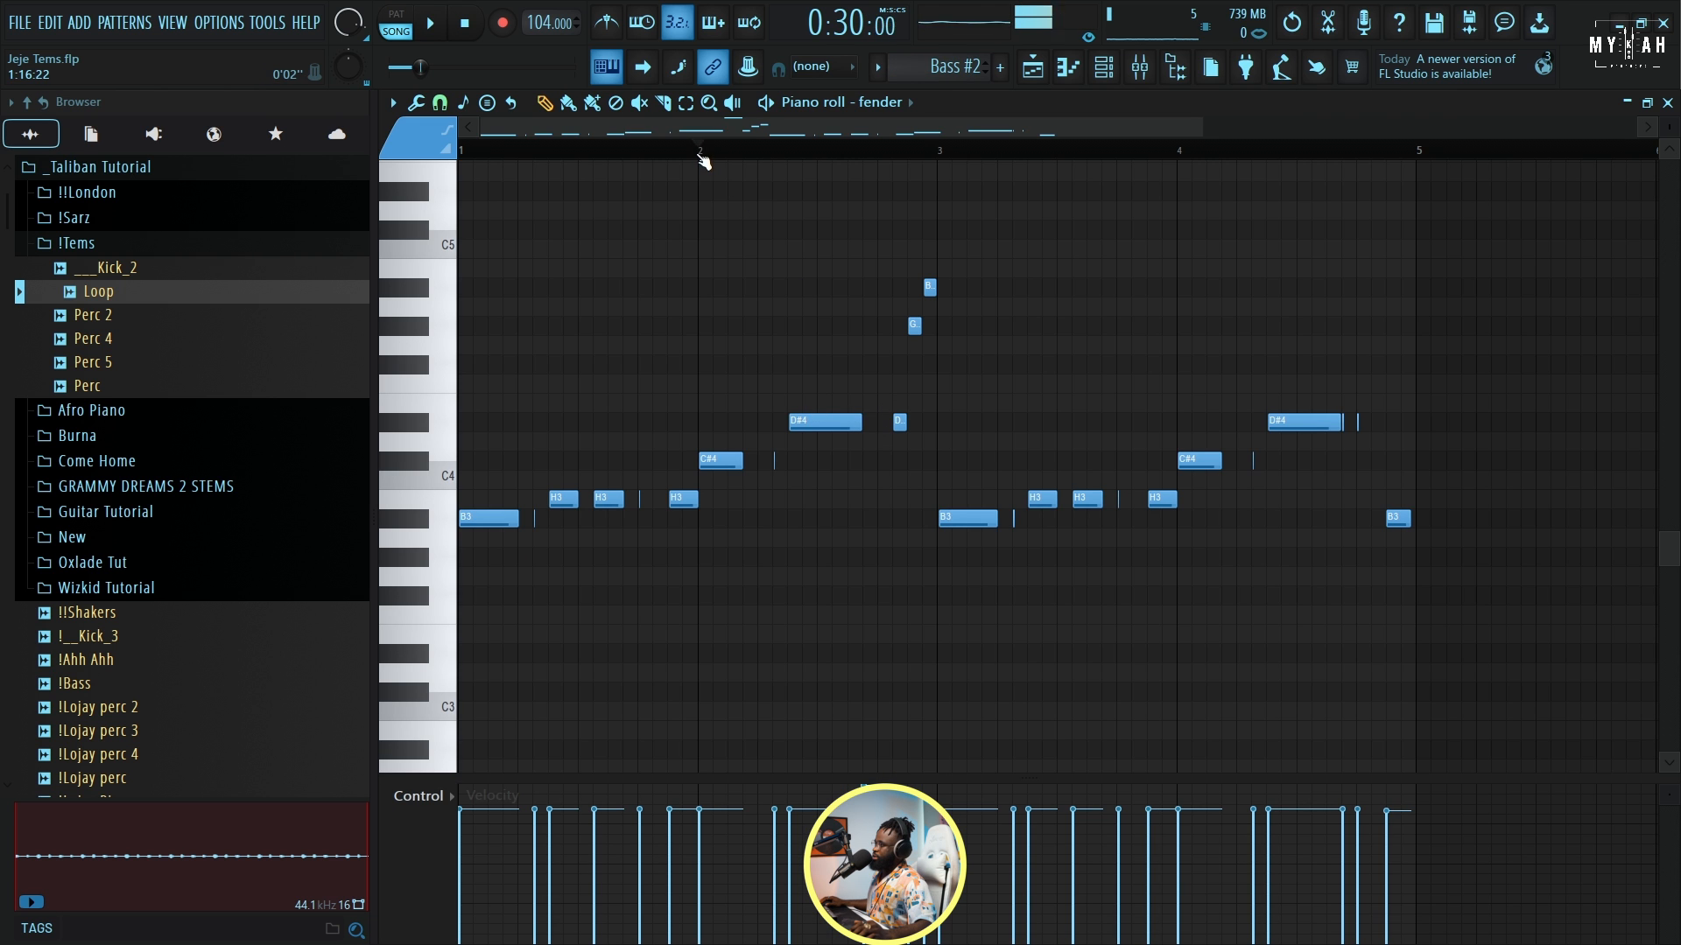
pyautogui.press('space')
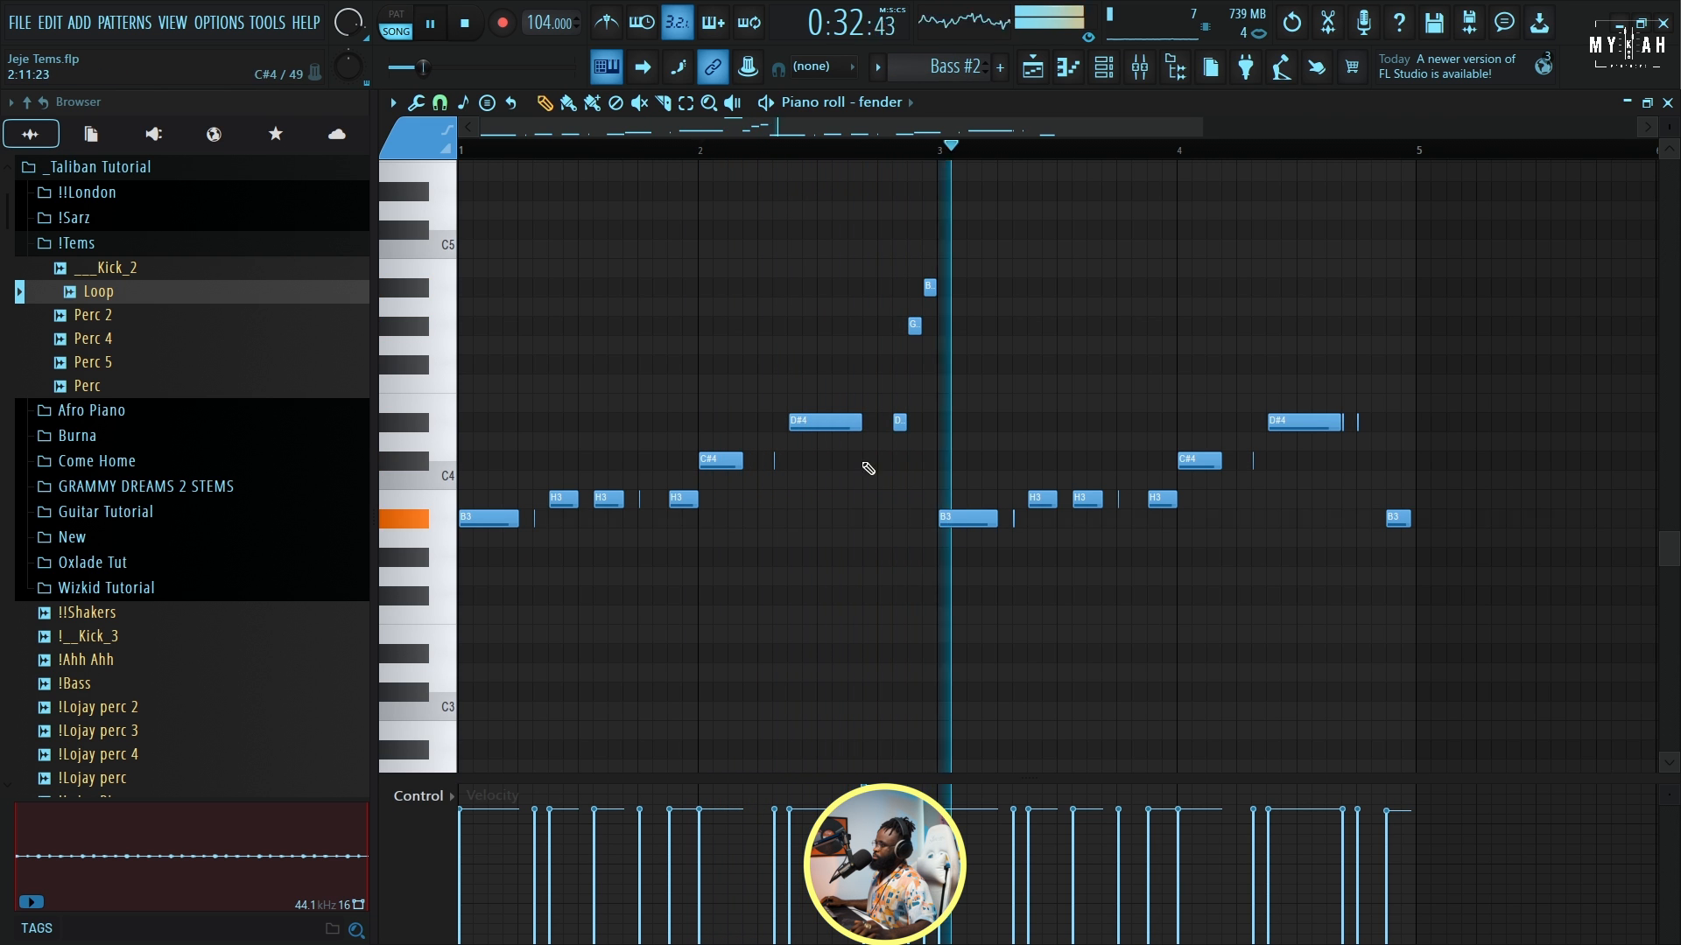
pyautogui.press('space')
pyautogui.scroll(3, 861, 460)
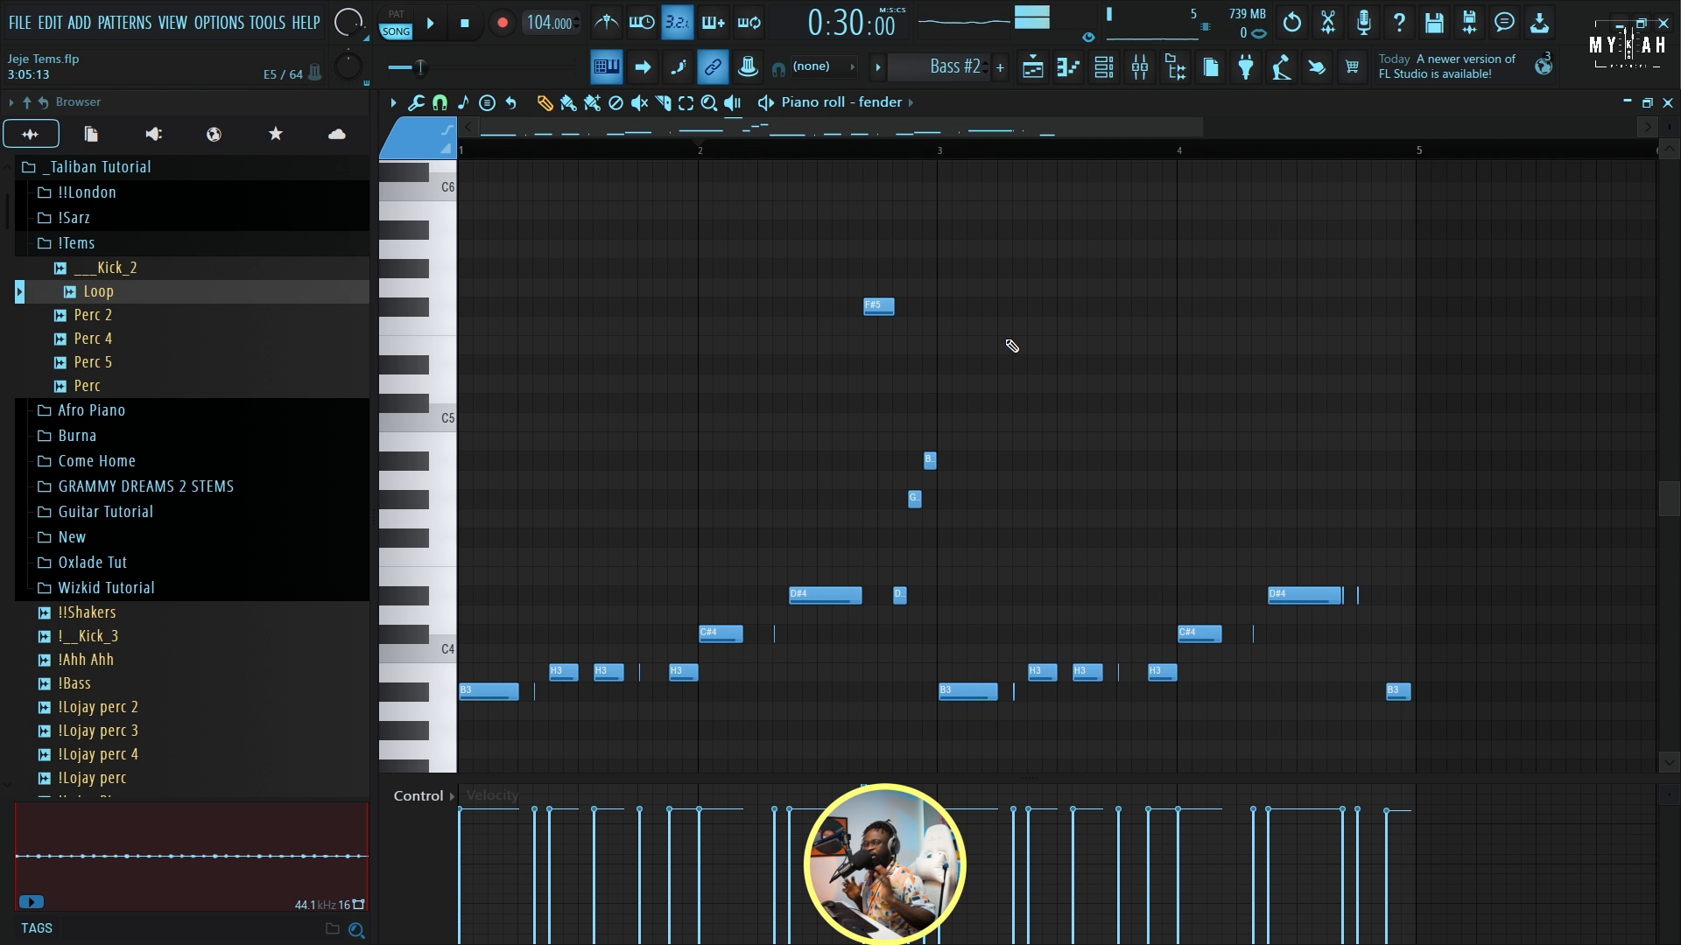
# Repeat the eight-bar section of Tracks 2 to 8 from bars 9–16 through bar 72, matching the vocal's end.
pyautogui.click(1034, 67)
pyautogui.press('space')
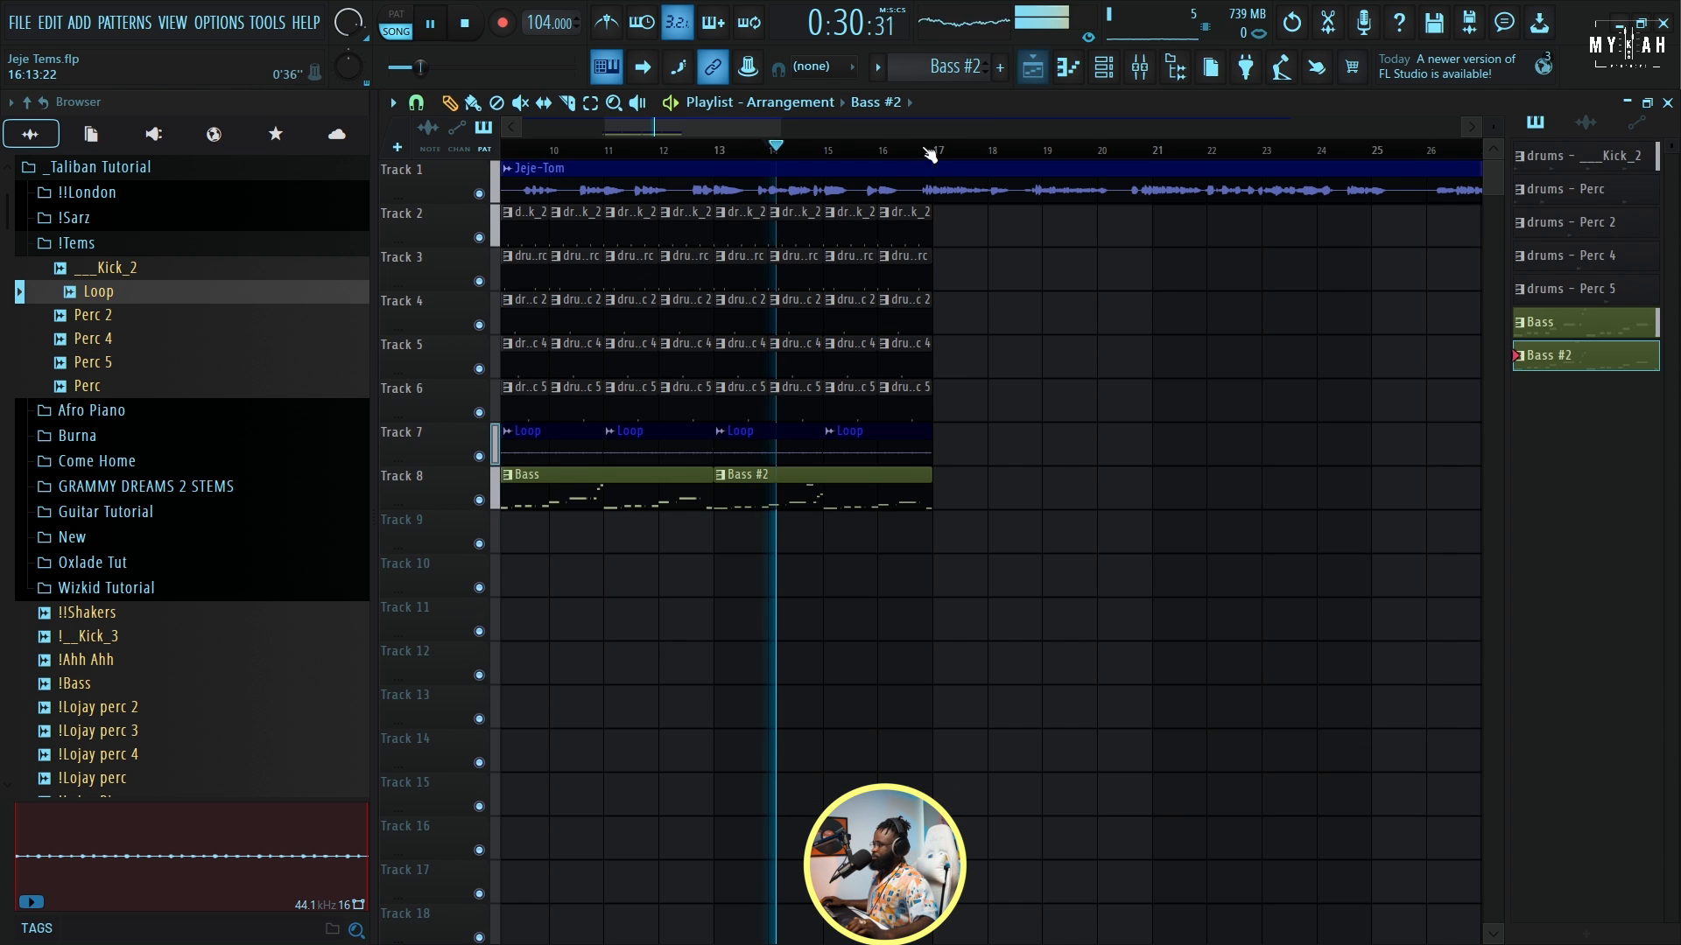
pyautogui.moveTo(618, 200); pyautogui.dragTo(943, 501)
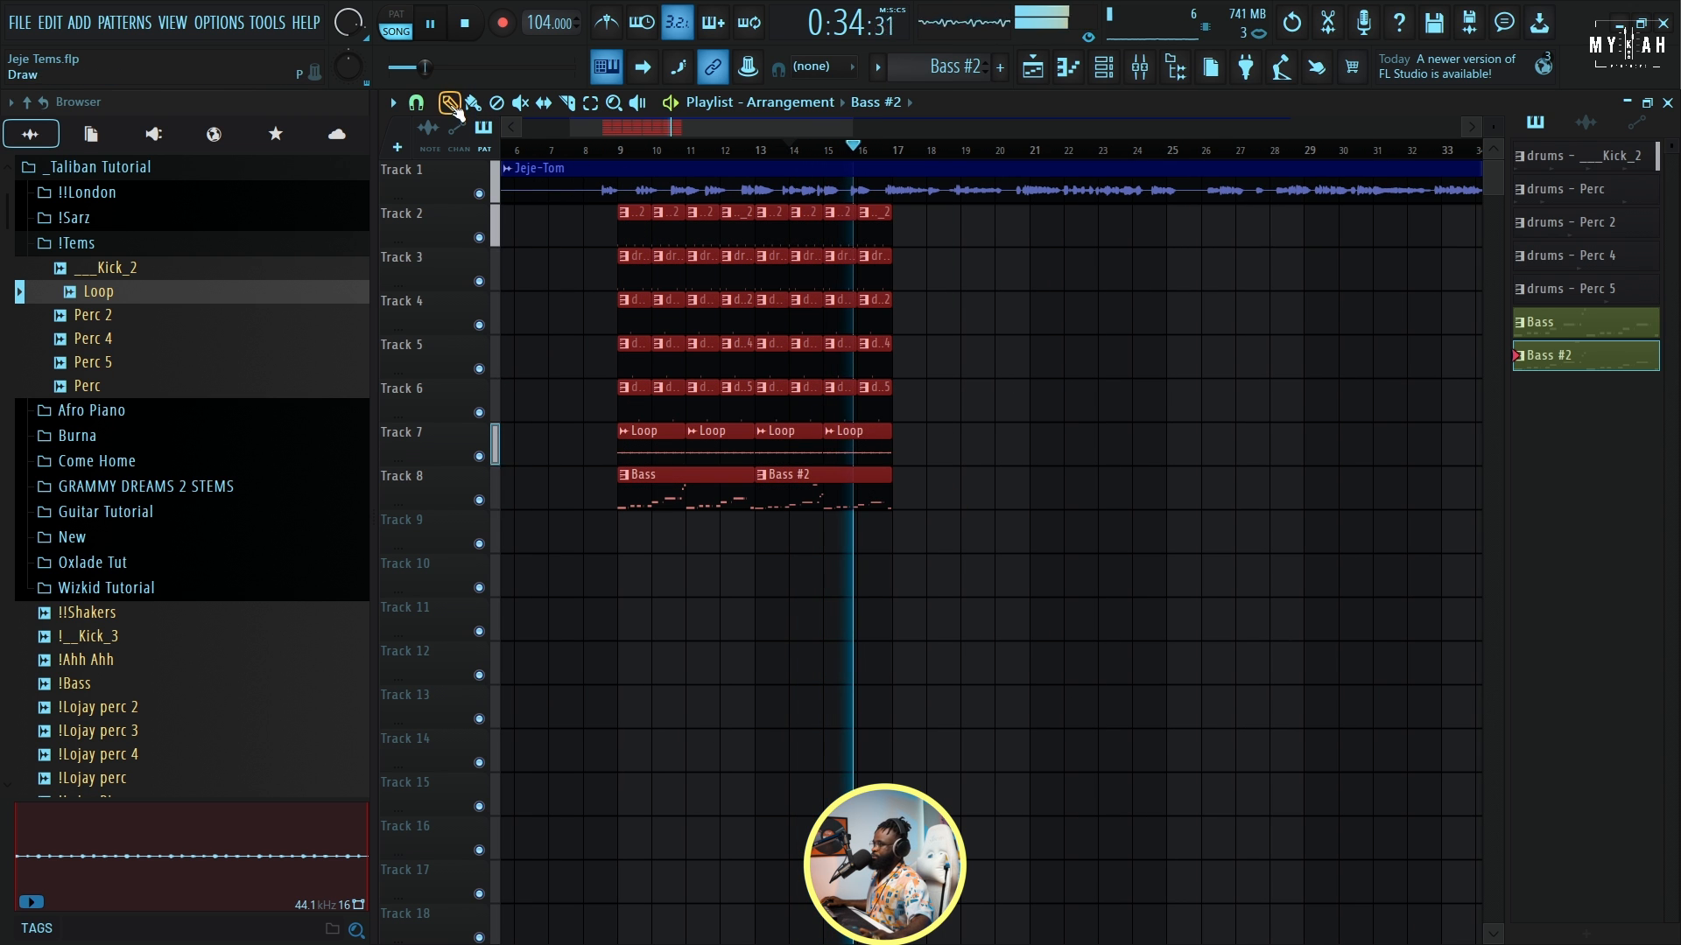
pyautogui.hotkey('ctrl', 'b')
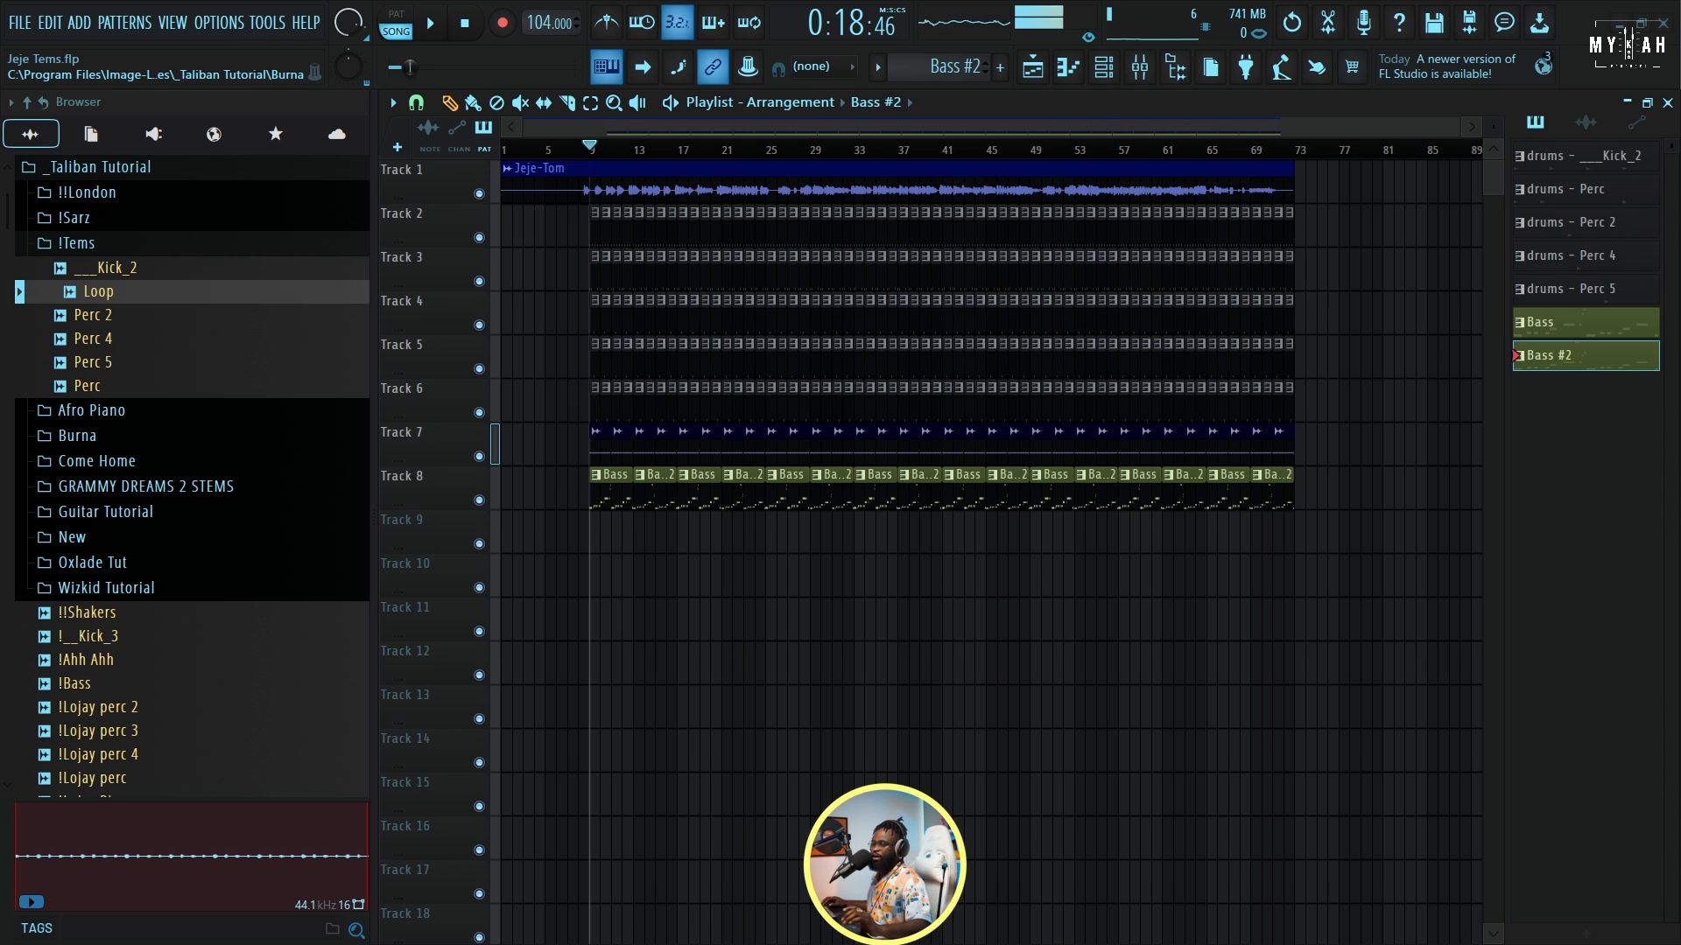
# Add a Nexus instrument channel to the Unsorted channel group and load its pad preset.
pyautogui.click(1106, 73)
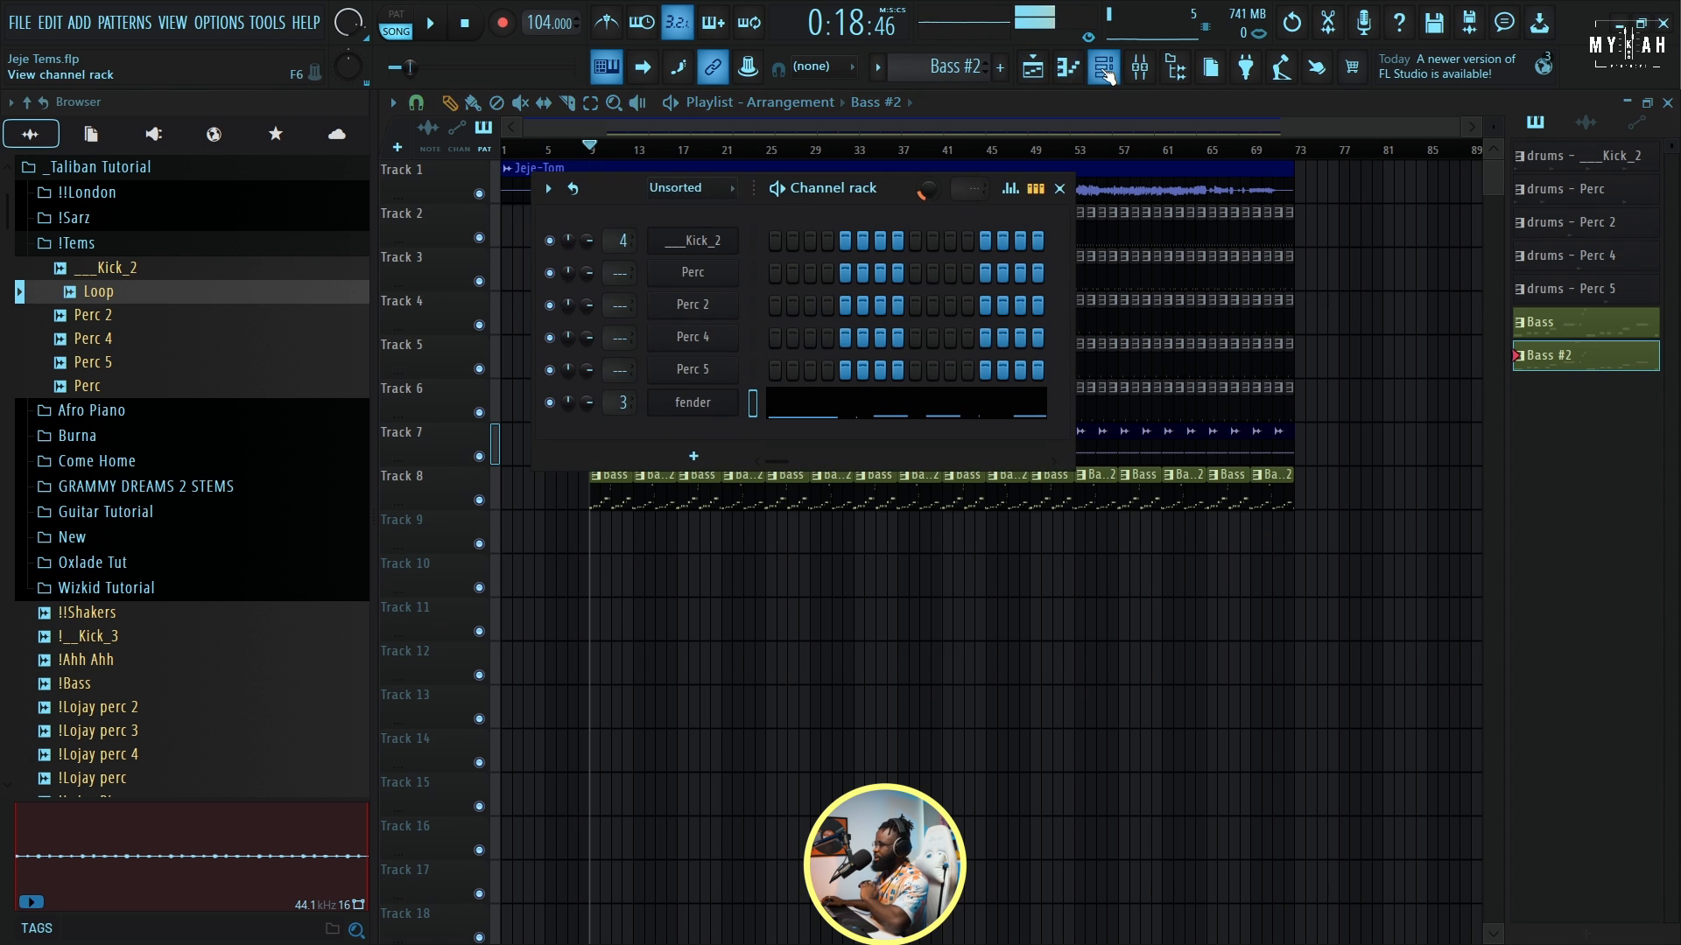
pyautogui.click(716, 454)
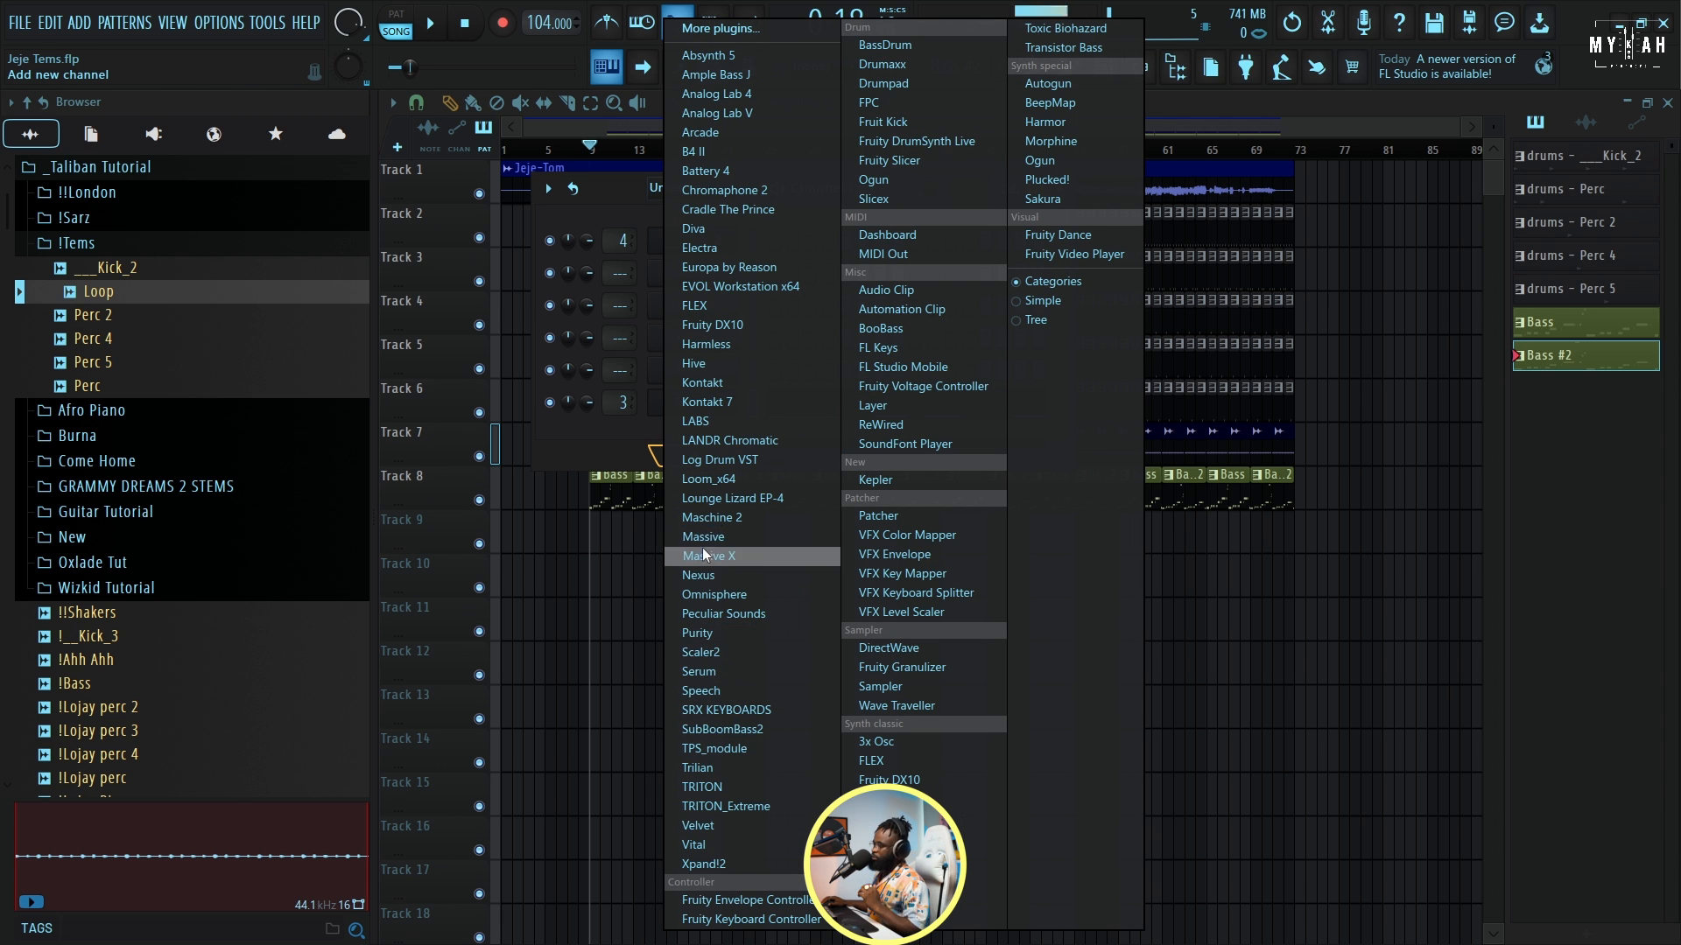
pyautogui.click(702, 576)
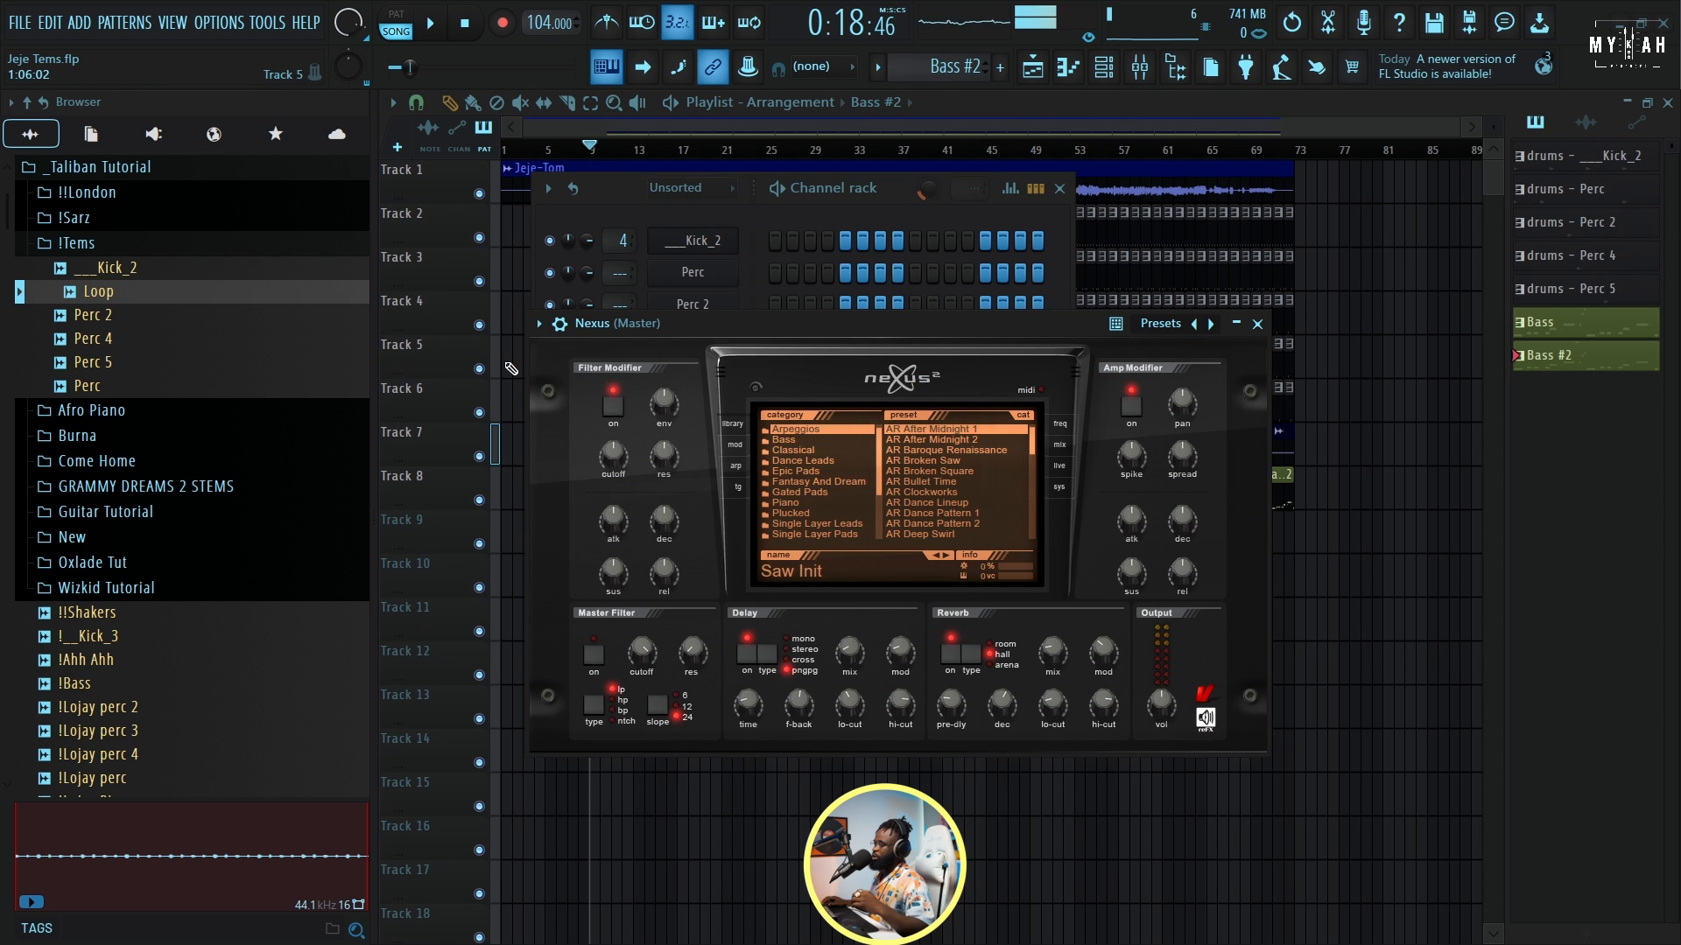
pyautogui.click(539, 326)
pyautogui.moveTo(578, 382)
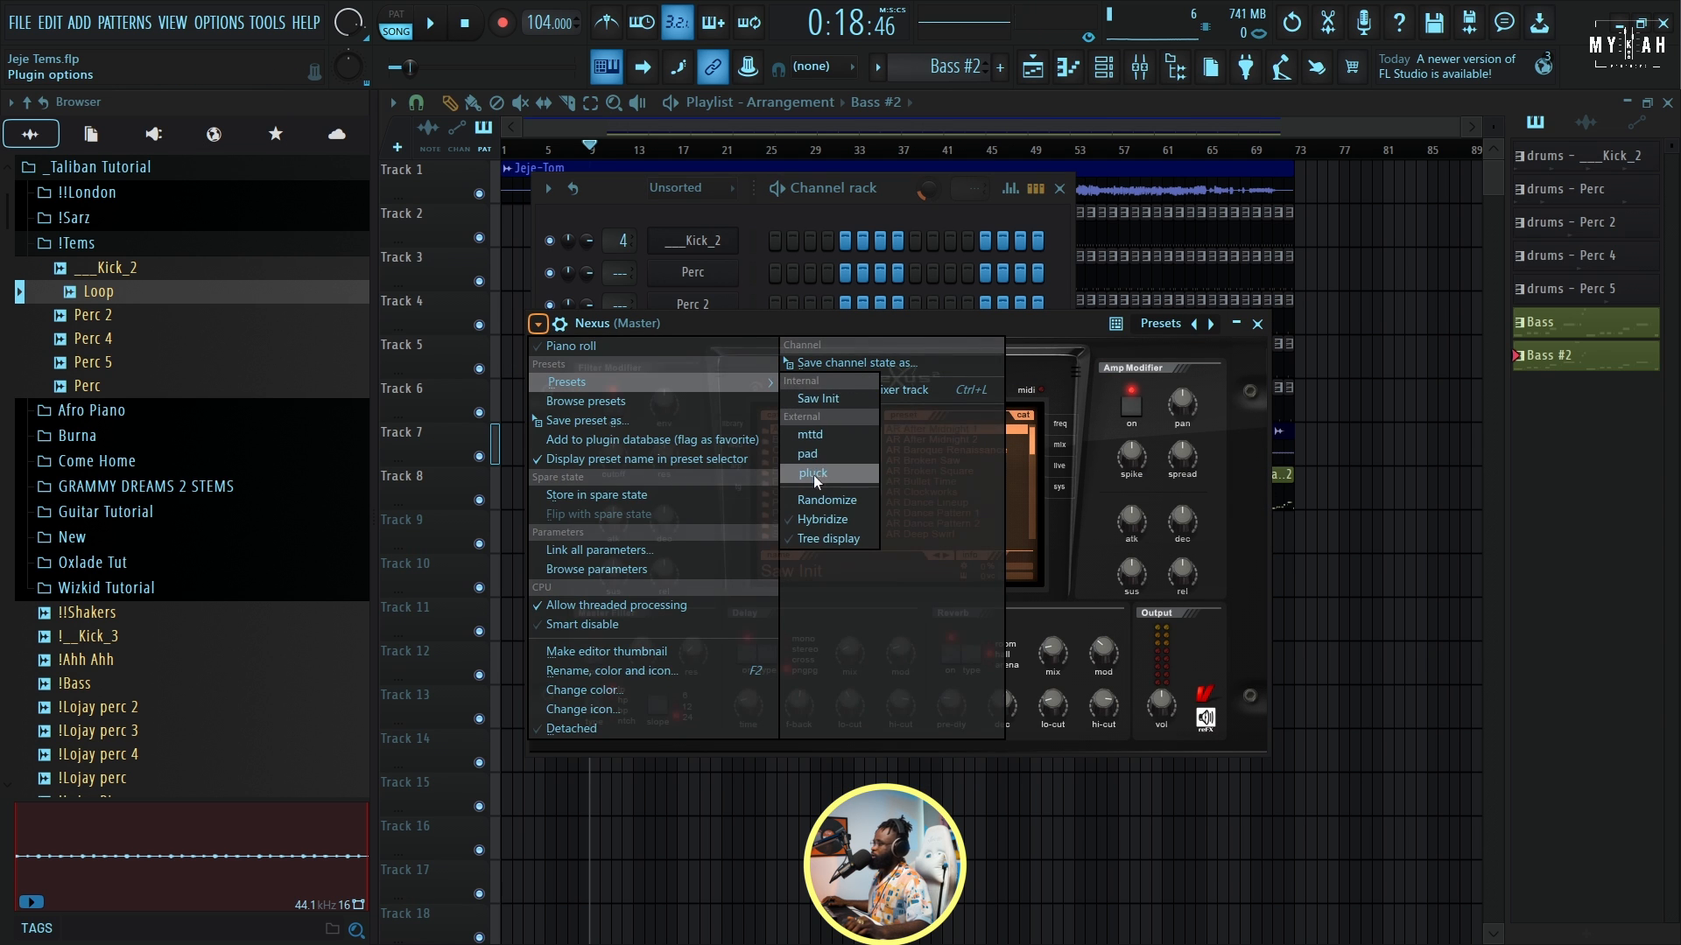
pyautogui.click(816, 453)
pyautogui.moveTo(881, 324); pyautogui.dragTo(832, 283)
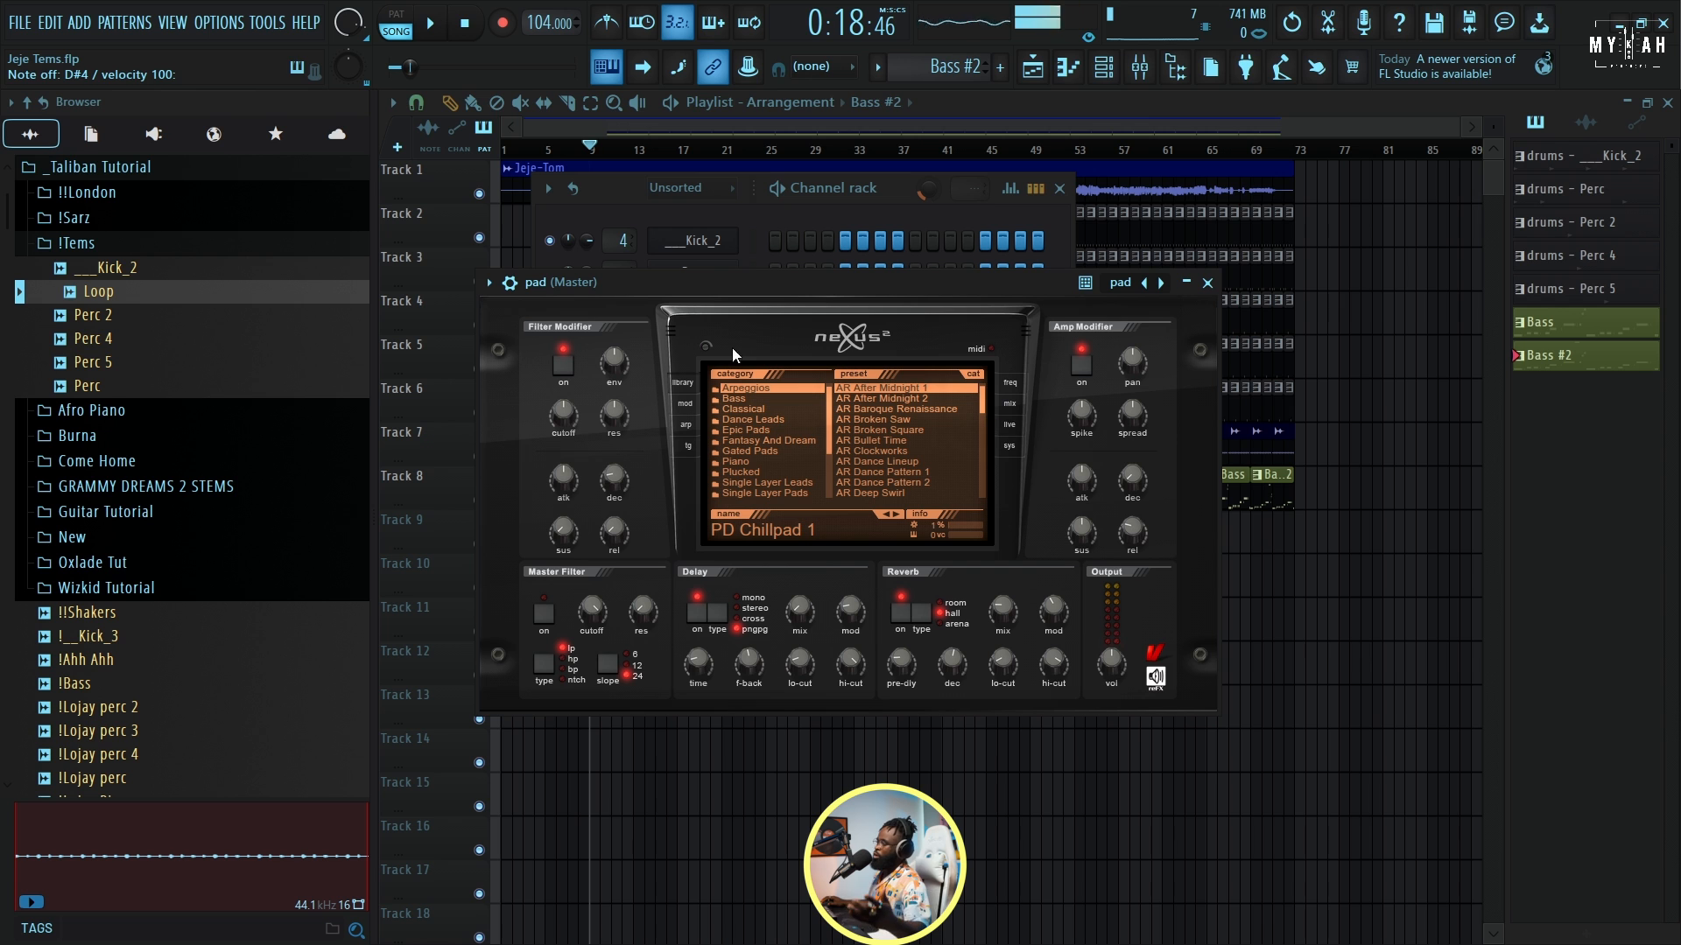
# Create a new pattern named pad and enter four chords across bars 1 and 2 for the pad channel.
pyautogui.click(878, 67)
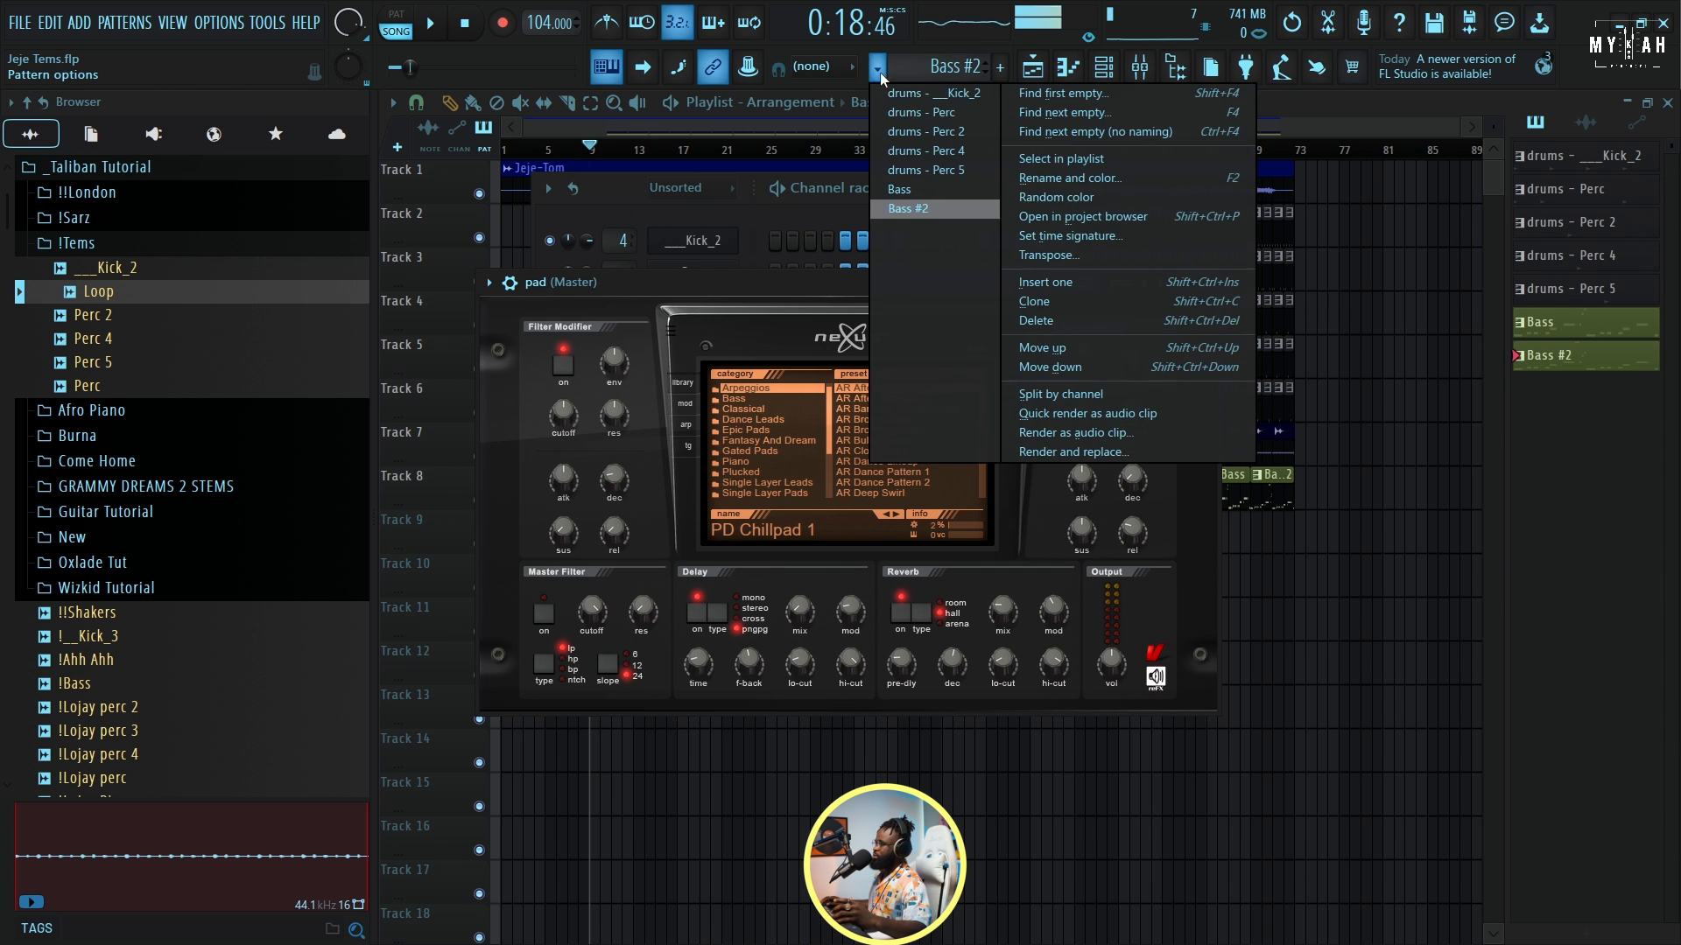
pyautogui.click(1045, 91)
pyautogui.press('F7')
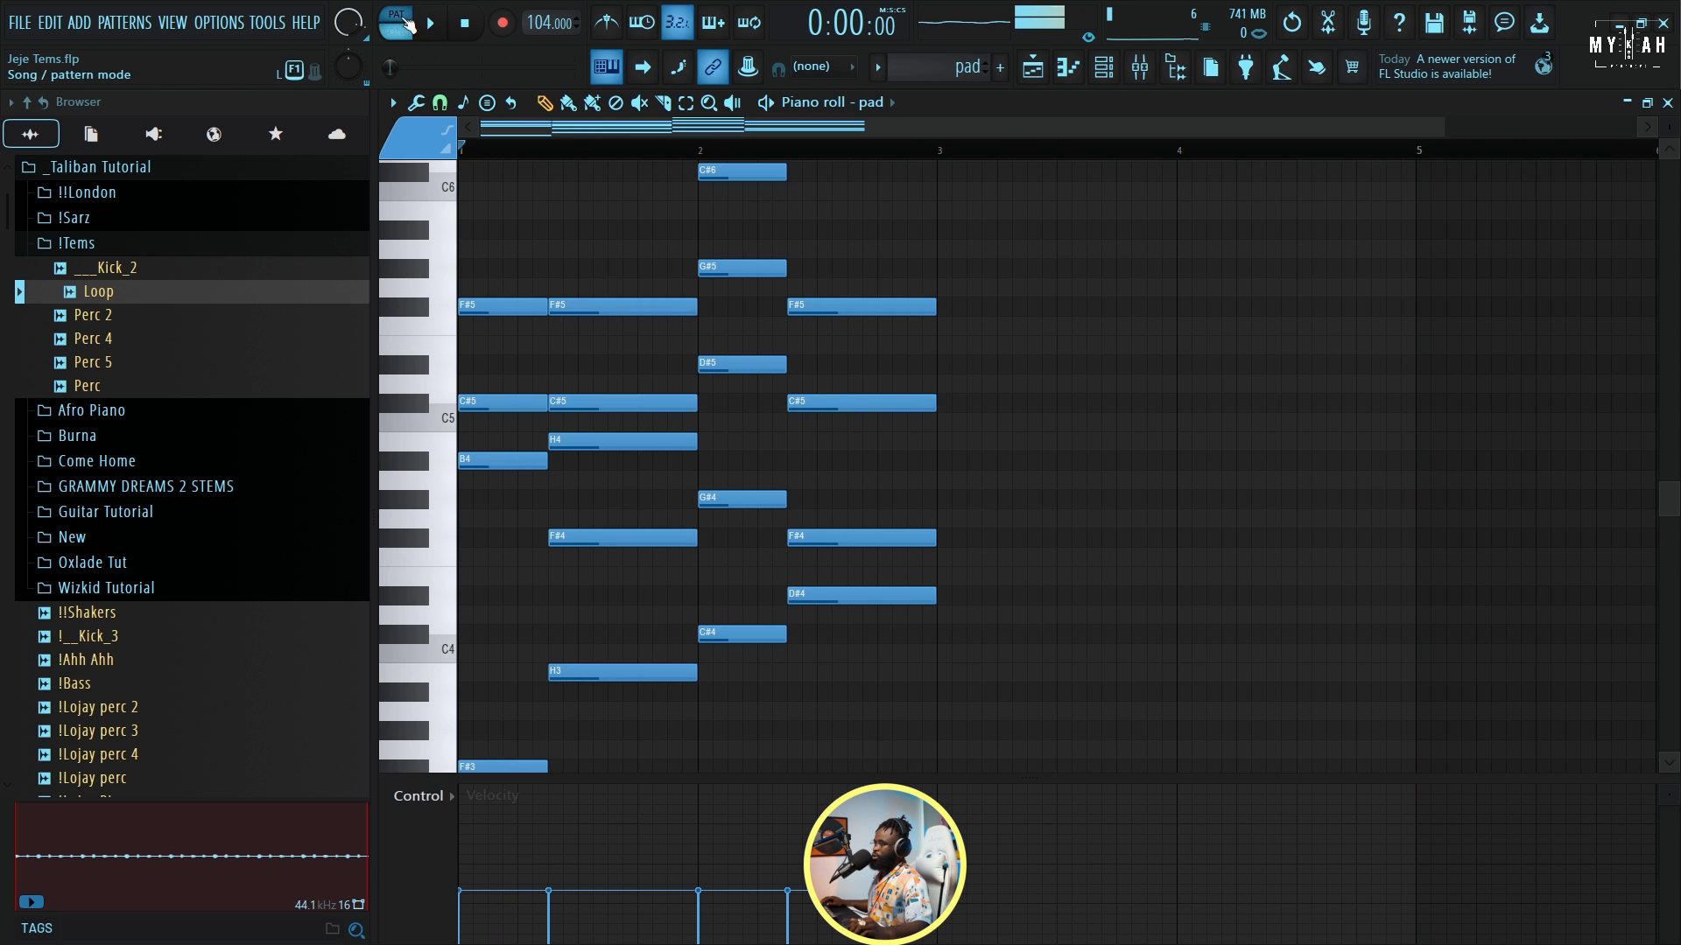
# Play the pad pattern on its own in pattern mode and examine its chord notes.
pyautogui.press('space')
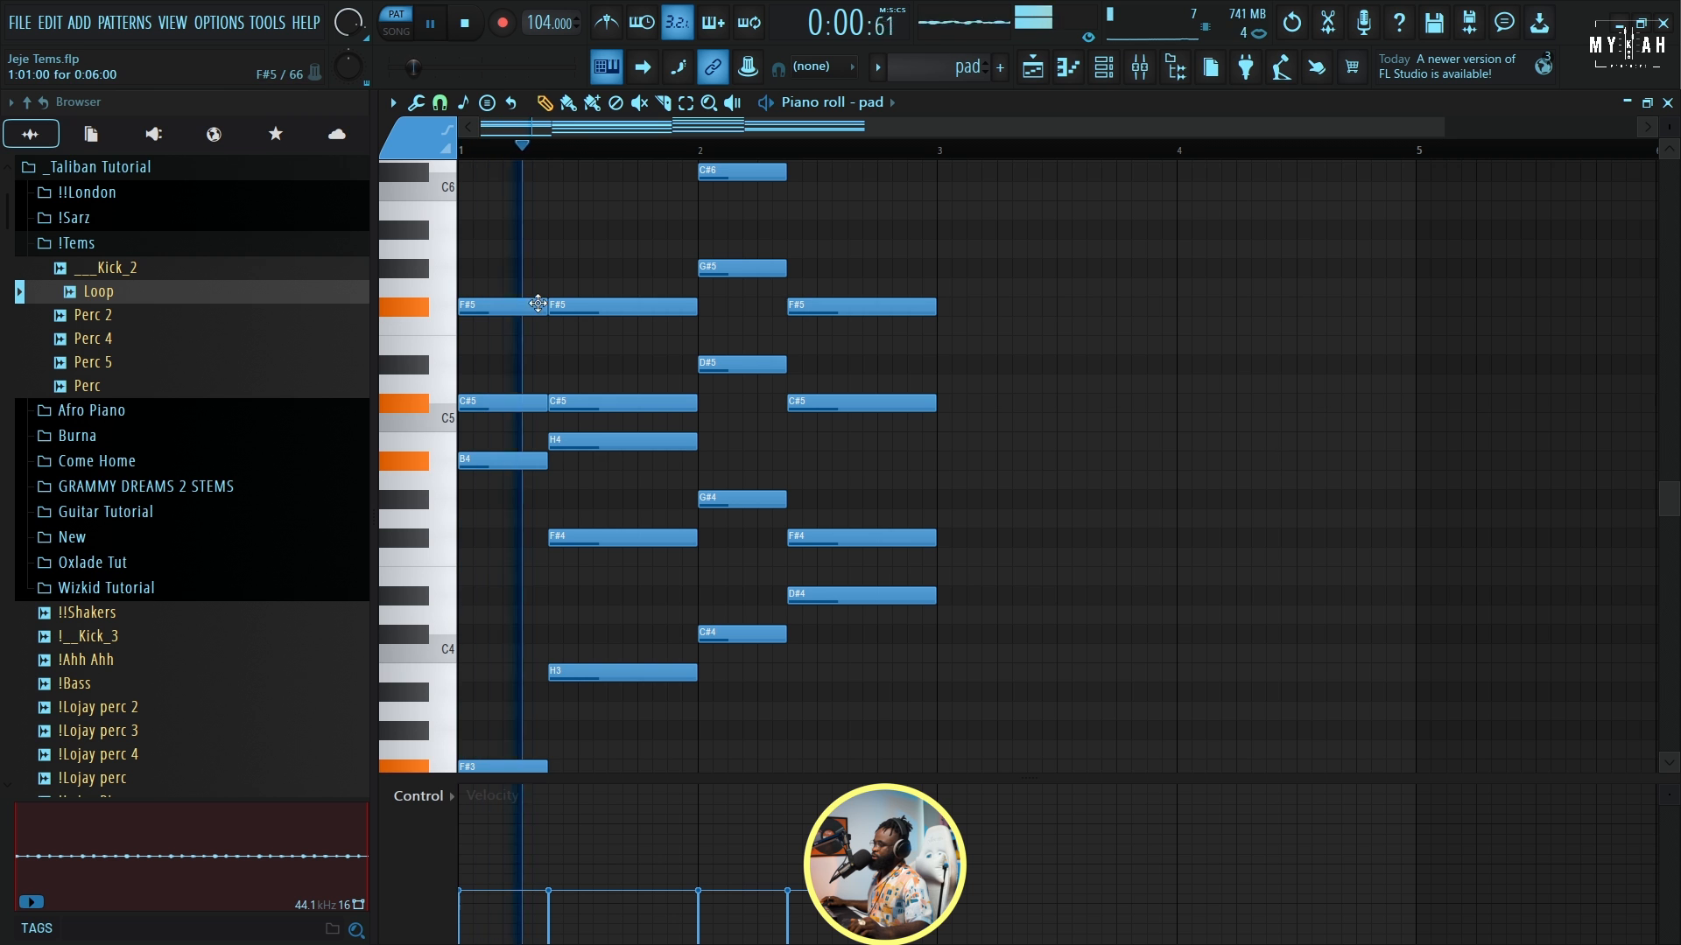
pyautogui.scroll(-2, 618, 355)
pyautogui.scroll(2, 718, 360)
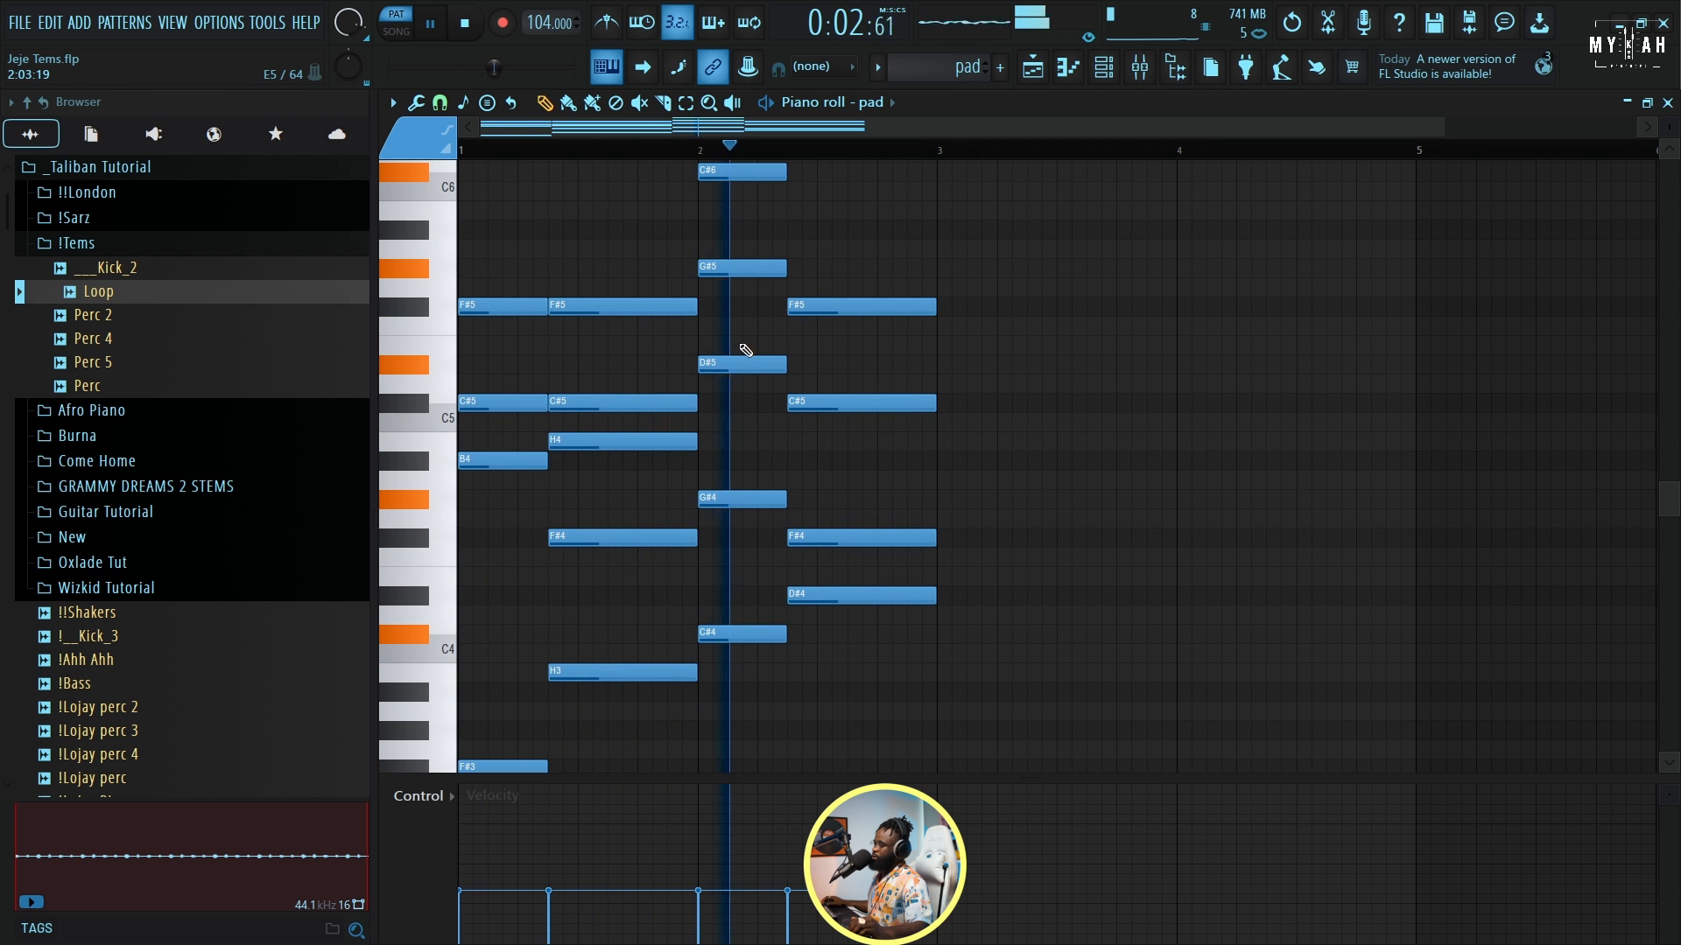
# Place the pad pattern in the playlist on Track 9 at bar 9 and play it in song mode.
pyautogui.press('space')
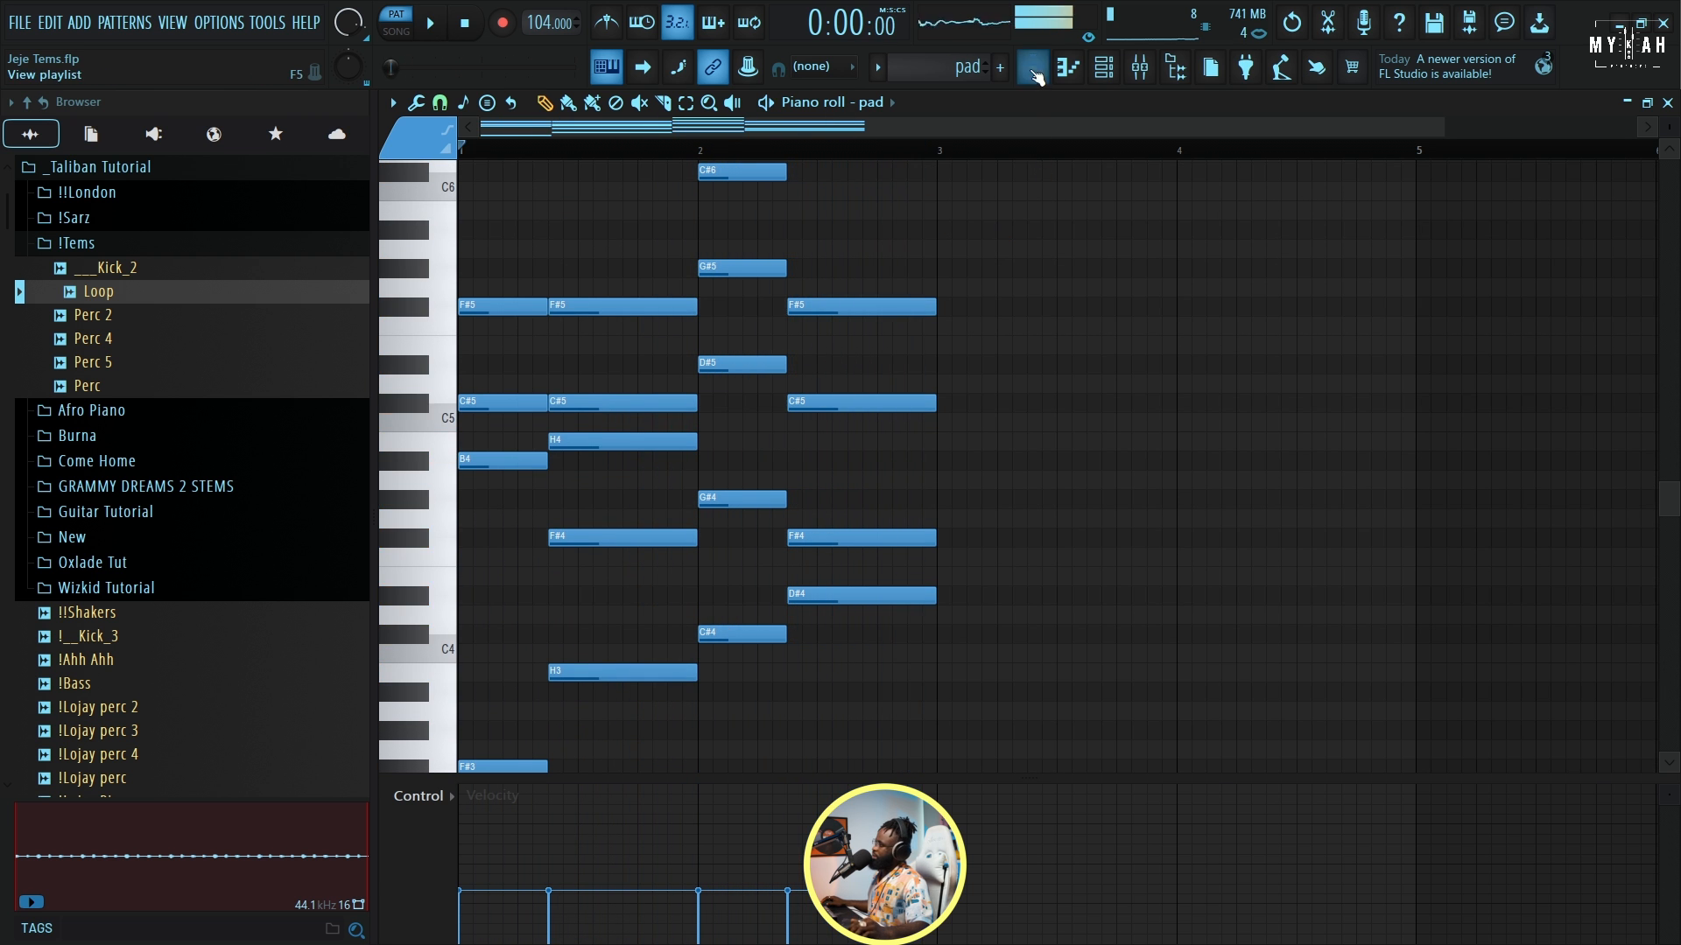
pyautogui.click(1033, 68)
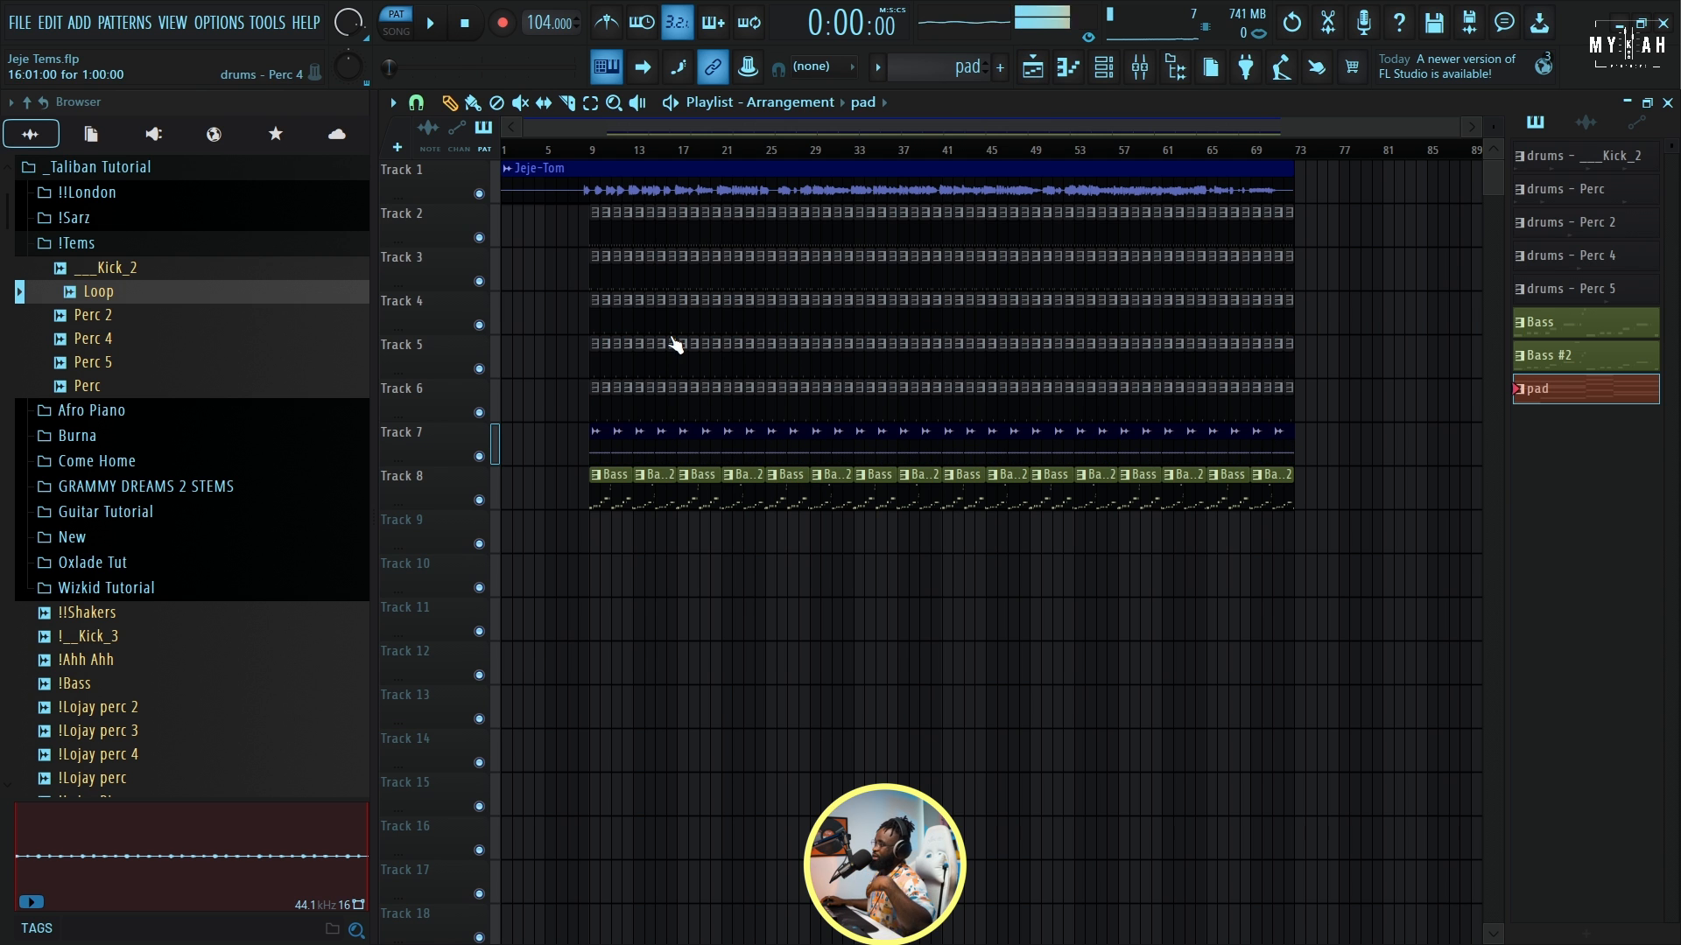
pyautogui.click(1104, 67)
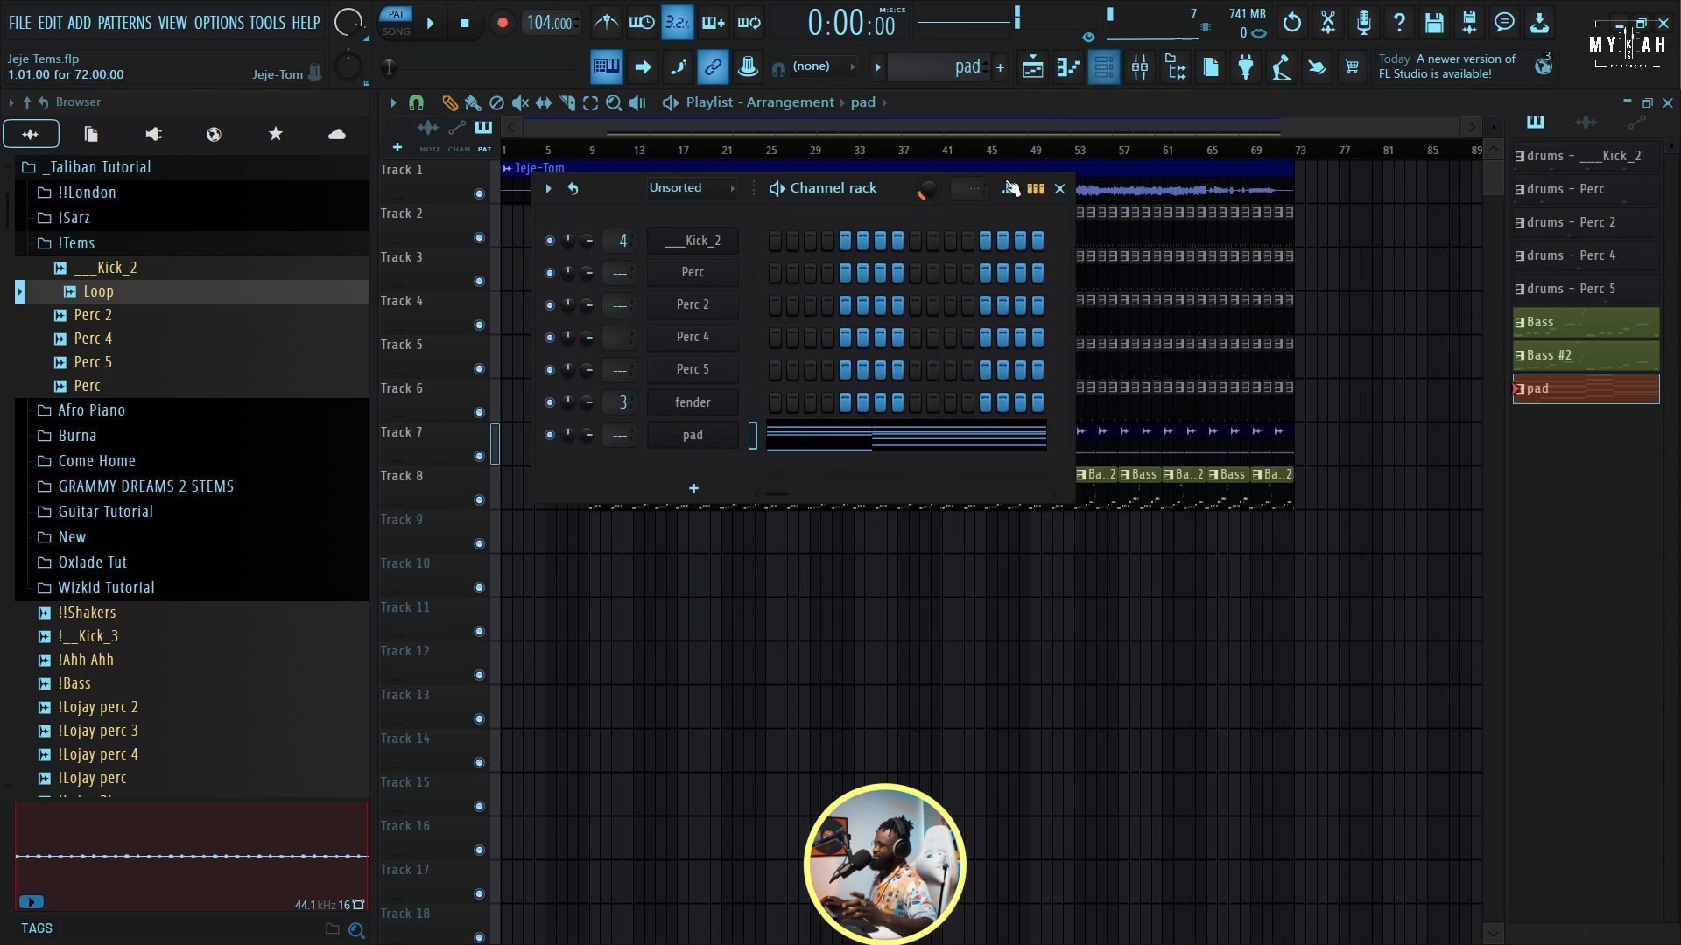
pyautogui.click(693, 435)
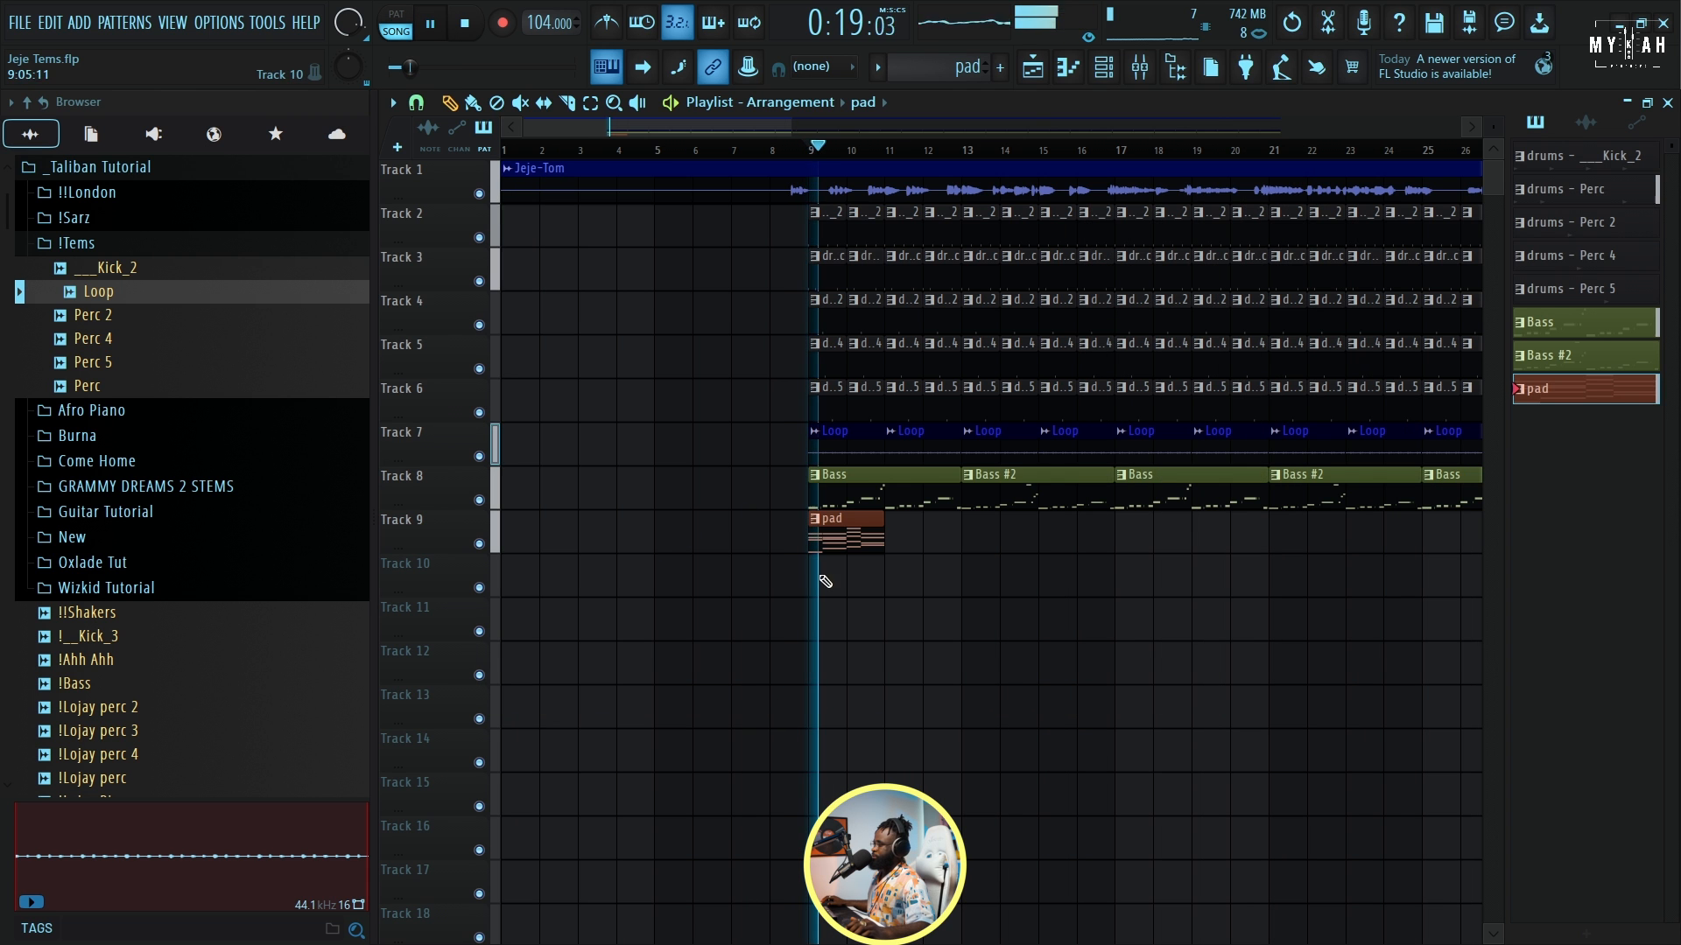
# Route the pad channel to mixer track 5.
pyautogui.click(1104, 67)
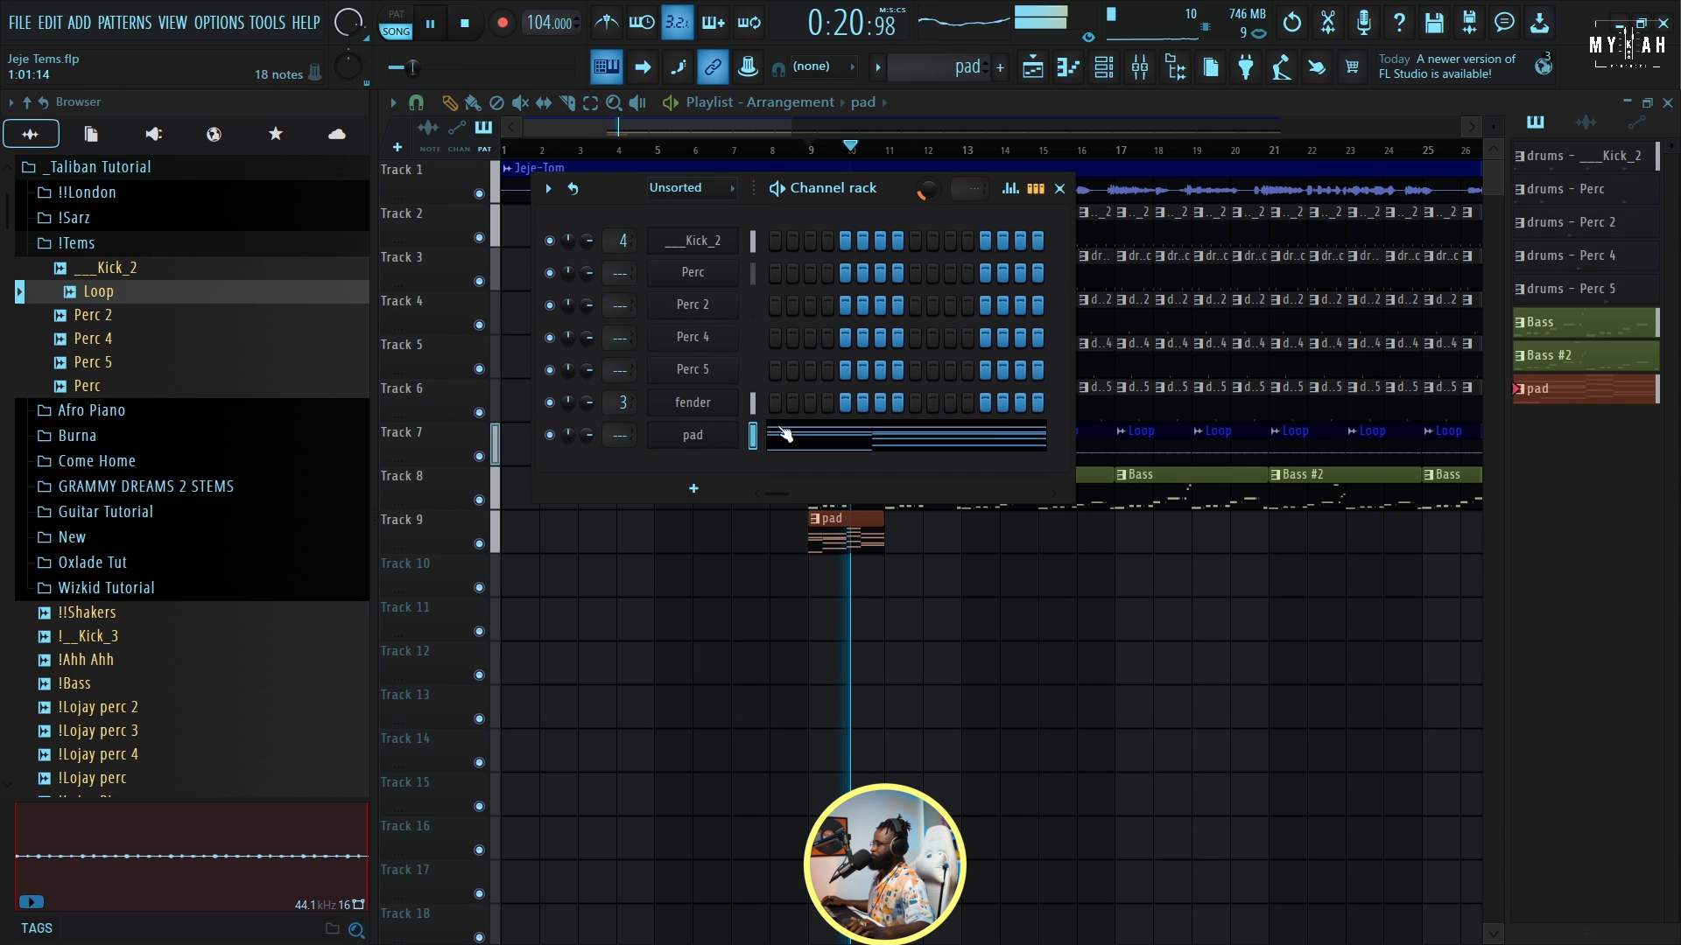
pyautogui.click(703, 436)
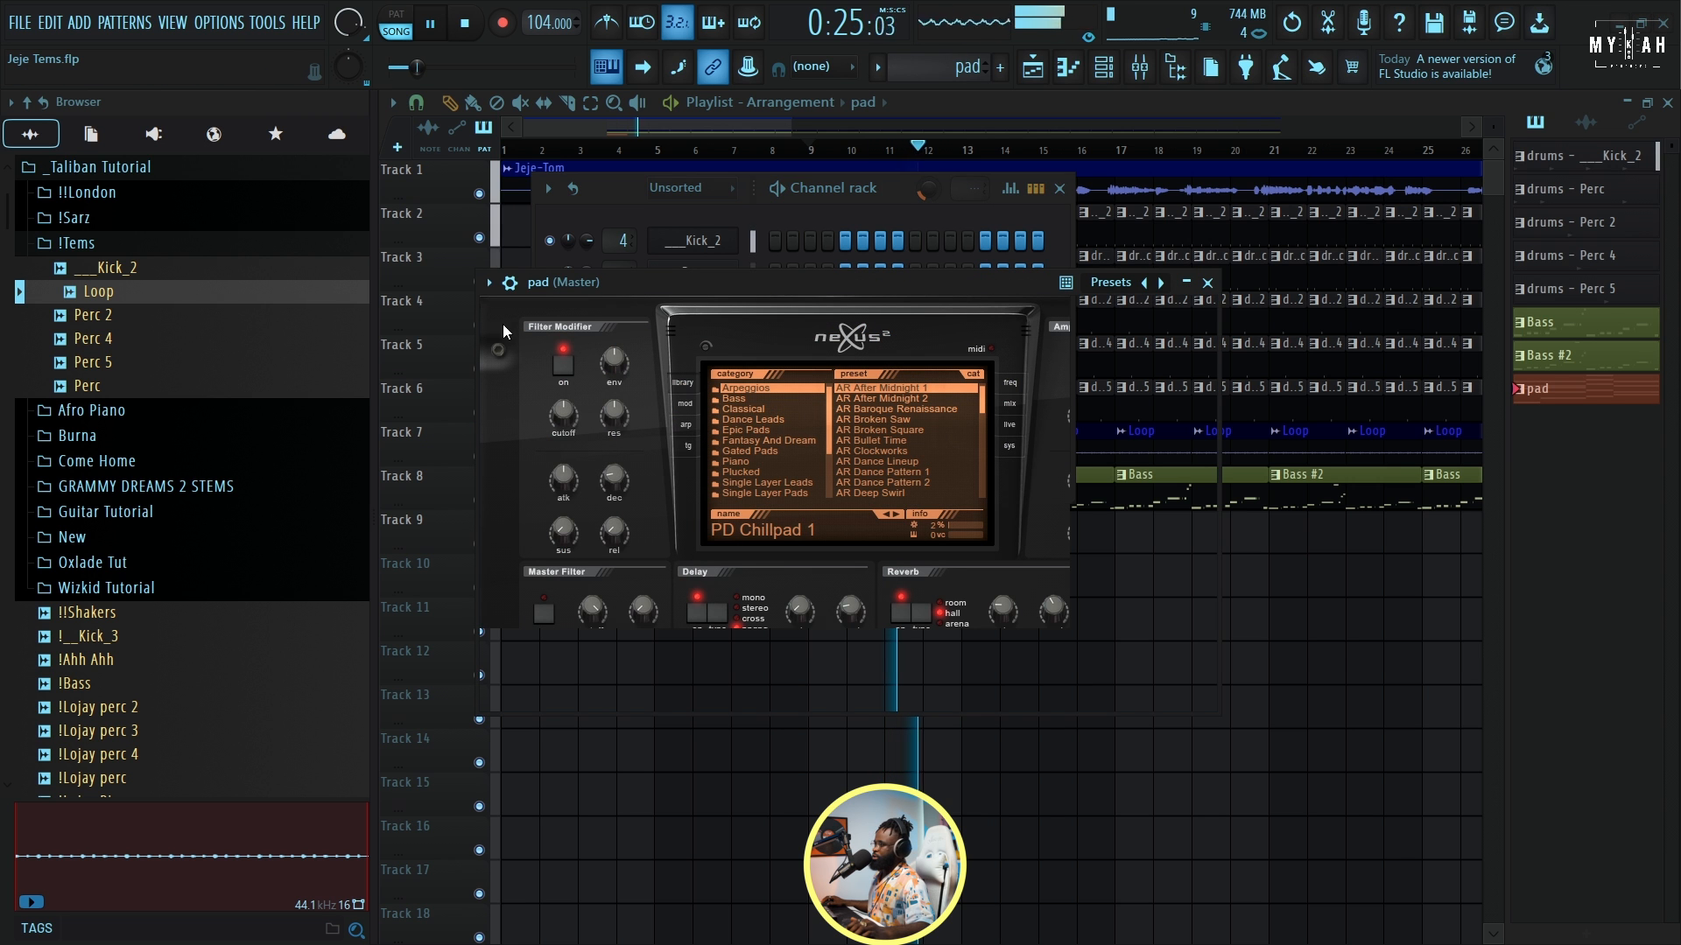
pyautogui.click(510, 282)
pyautogui.hotkey('ctrl', 'l')
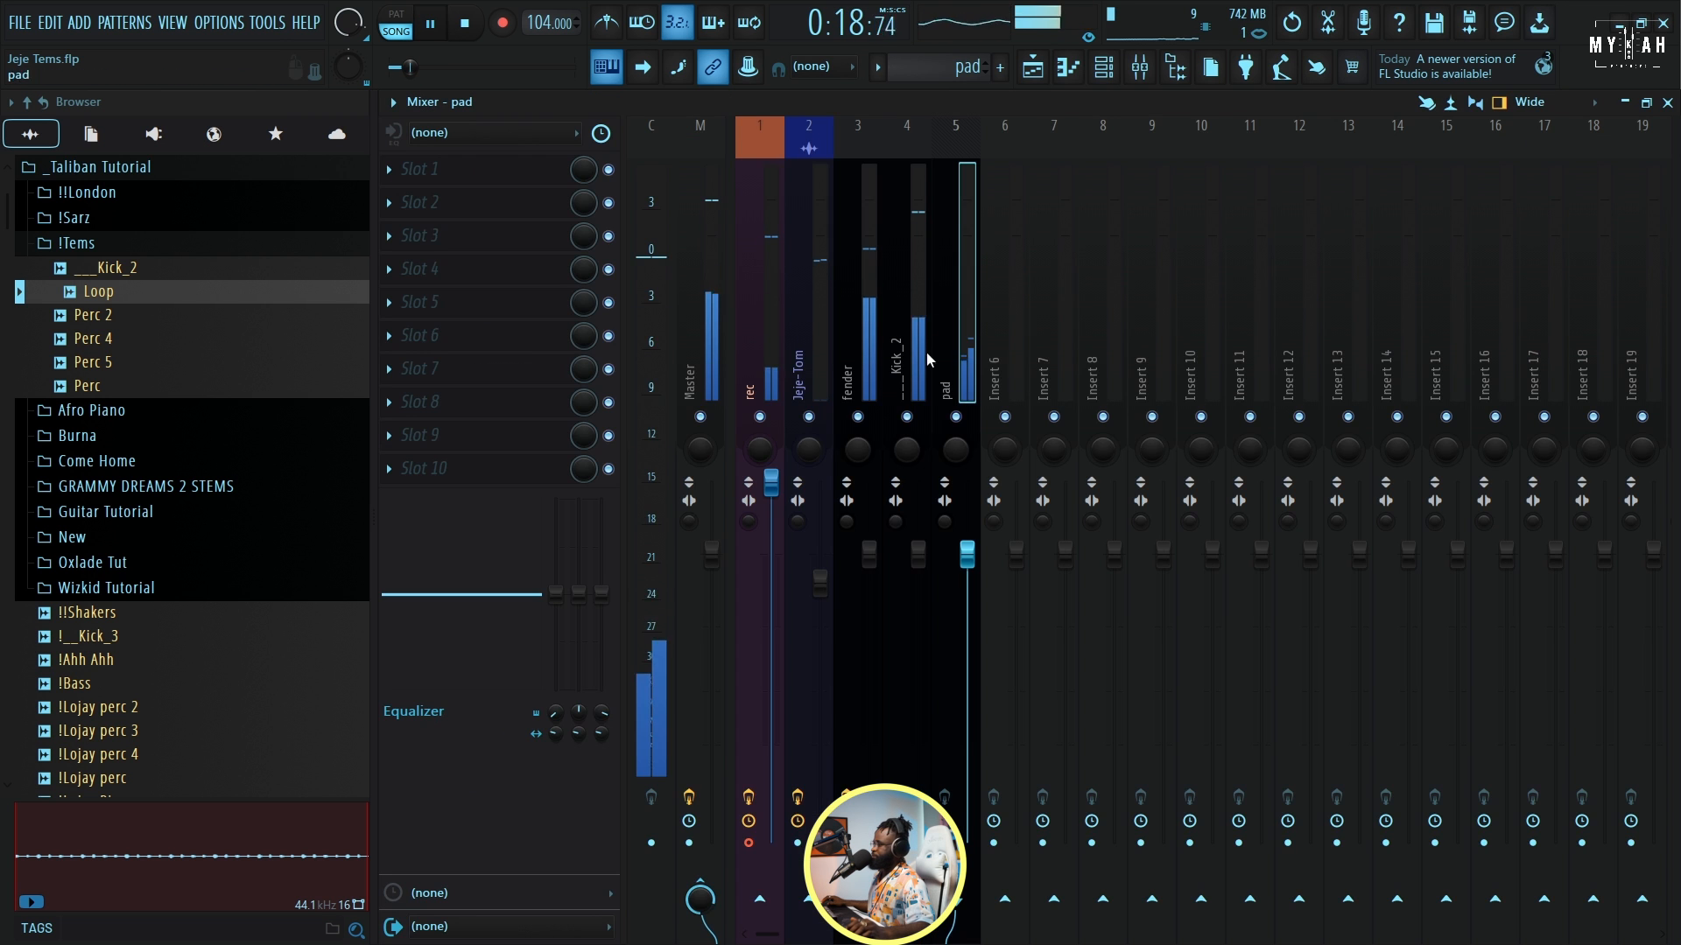
# Add Fruity Parametric EQ 2 to the pad's mixer track, cut band 7 to -18 dB near 3 kHz, and lower the fader to about -2.1 dB.
pyautogui.click(490, 169)
pyautogui.click(1138, 592)
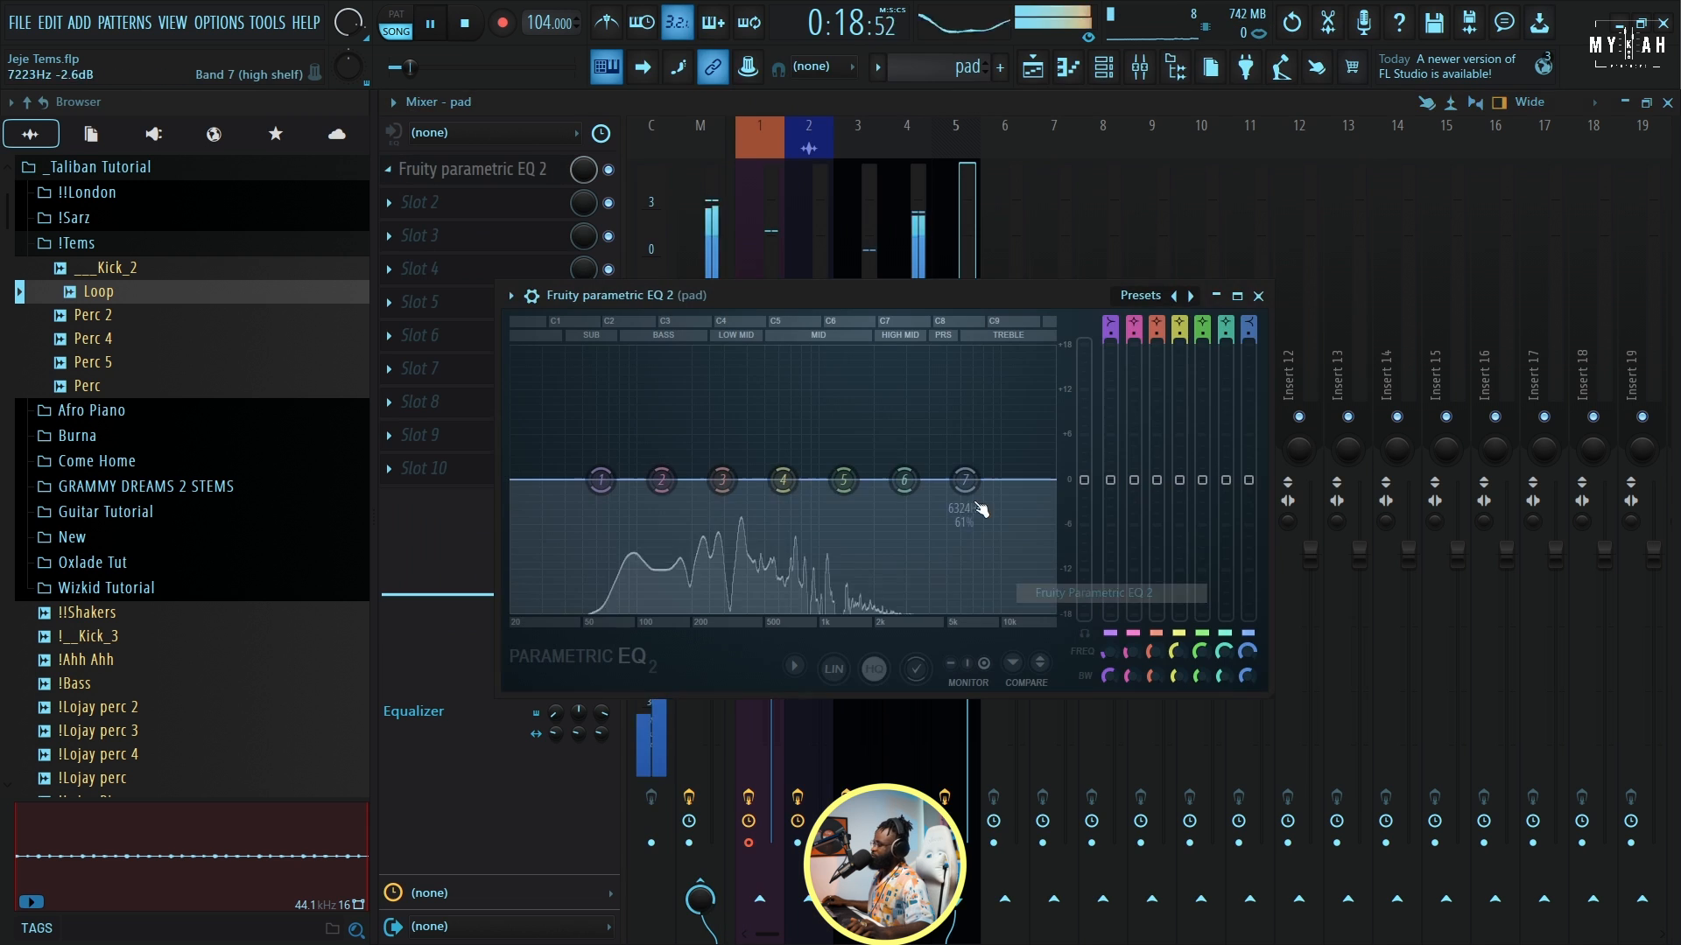
pyautogui.press('space')
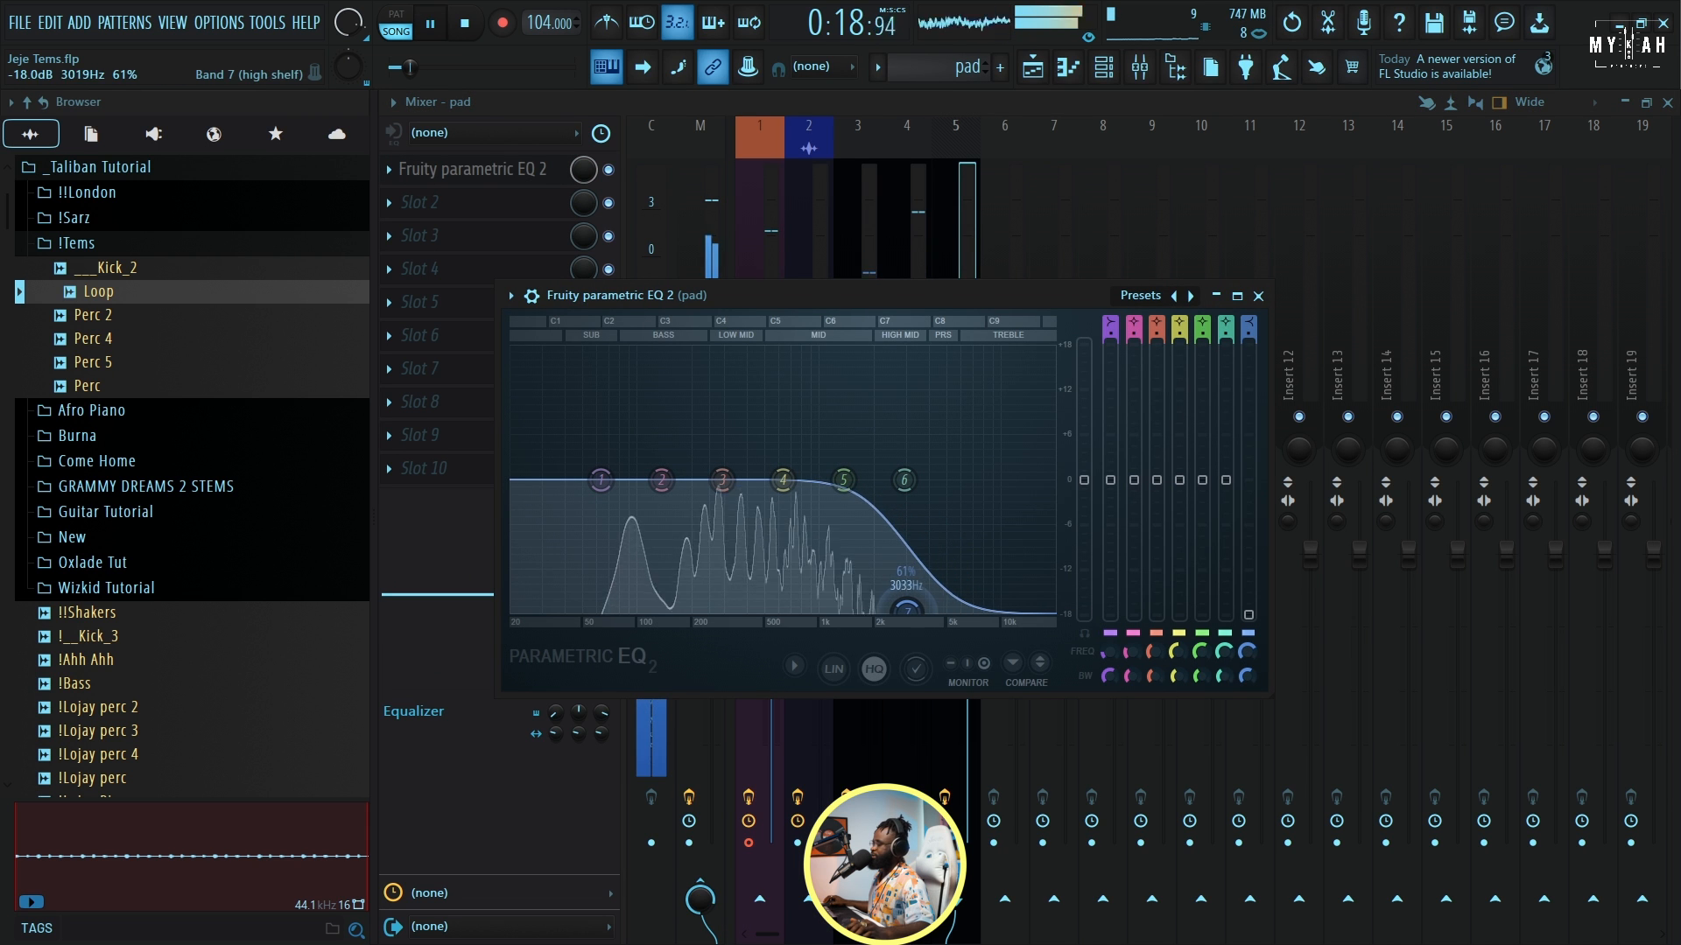
pyautogui.click(959, 105)
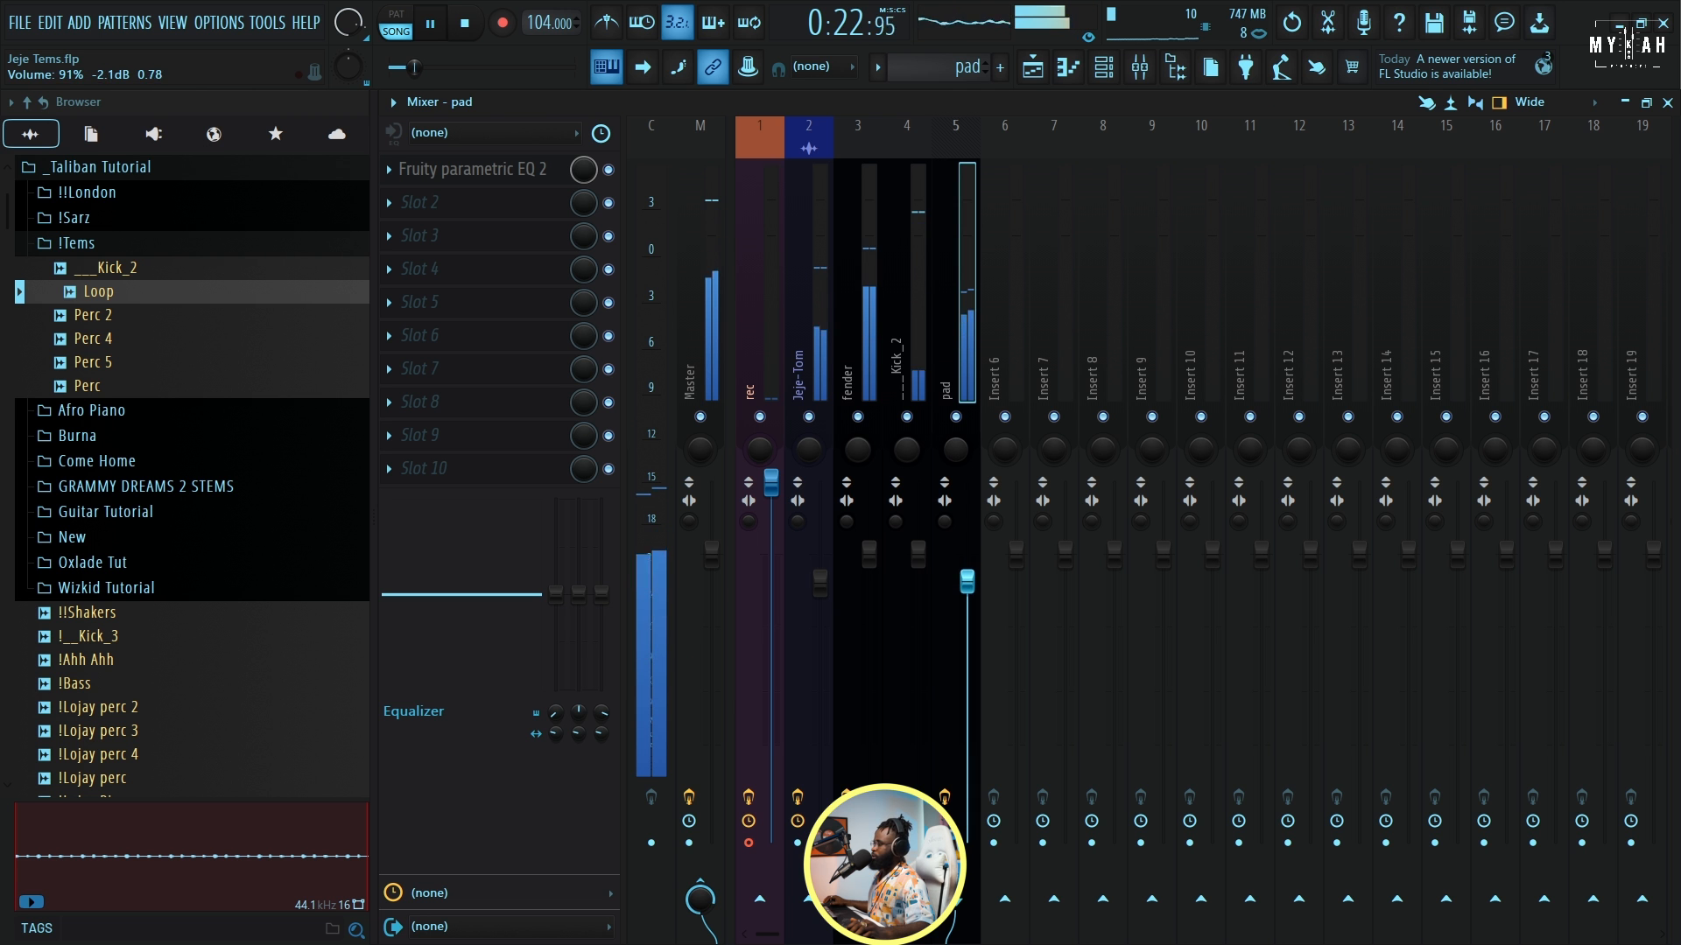
pyautogui.press('space')
# Repeat the pad clip along Track 9 from bar 9 to the end of the vocal.
pyautogui.click(1033, 69)
pyautogui.press('space')
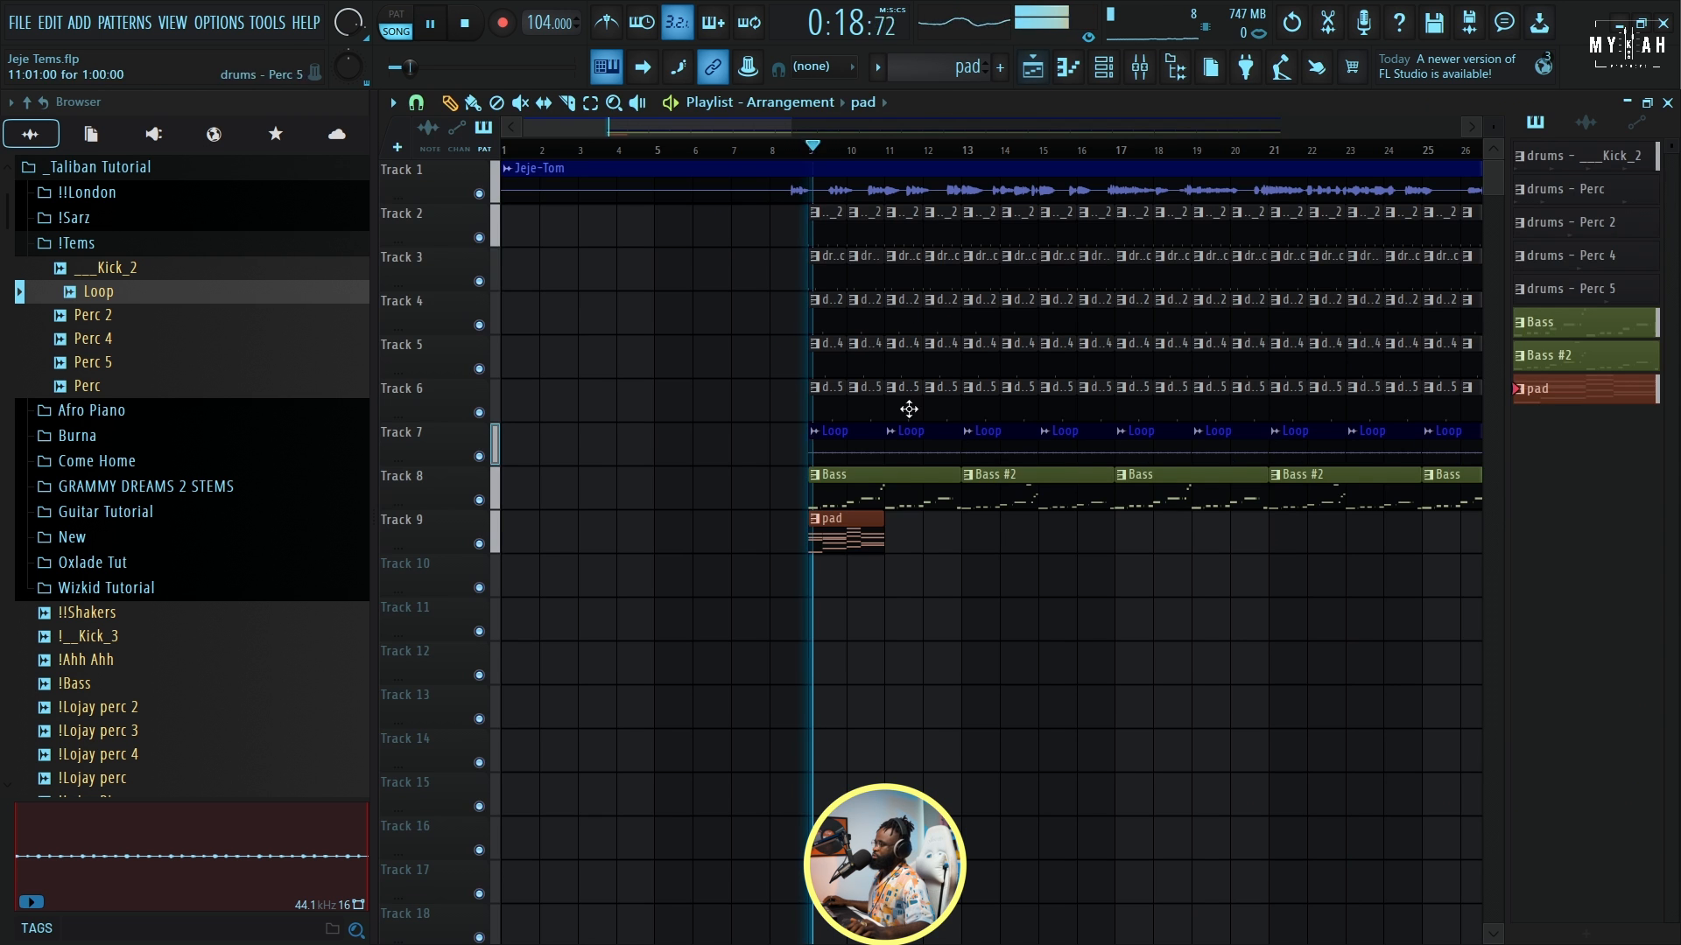
pyautogui.scroll(-5, 817, 158)
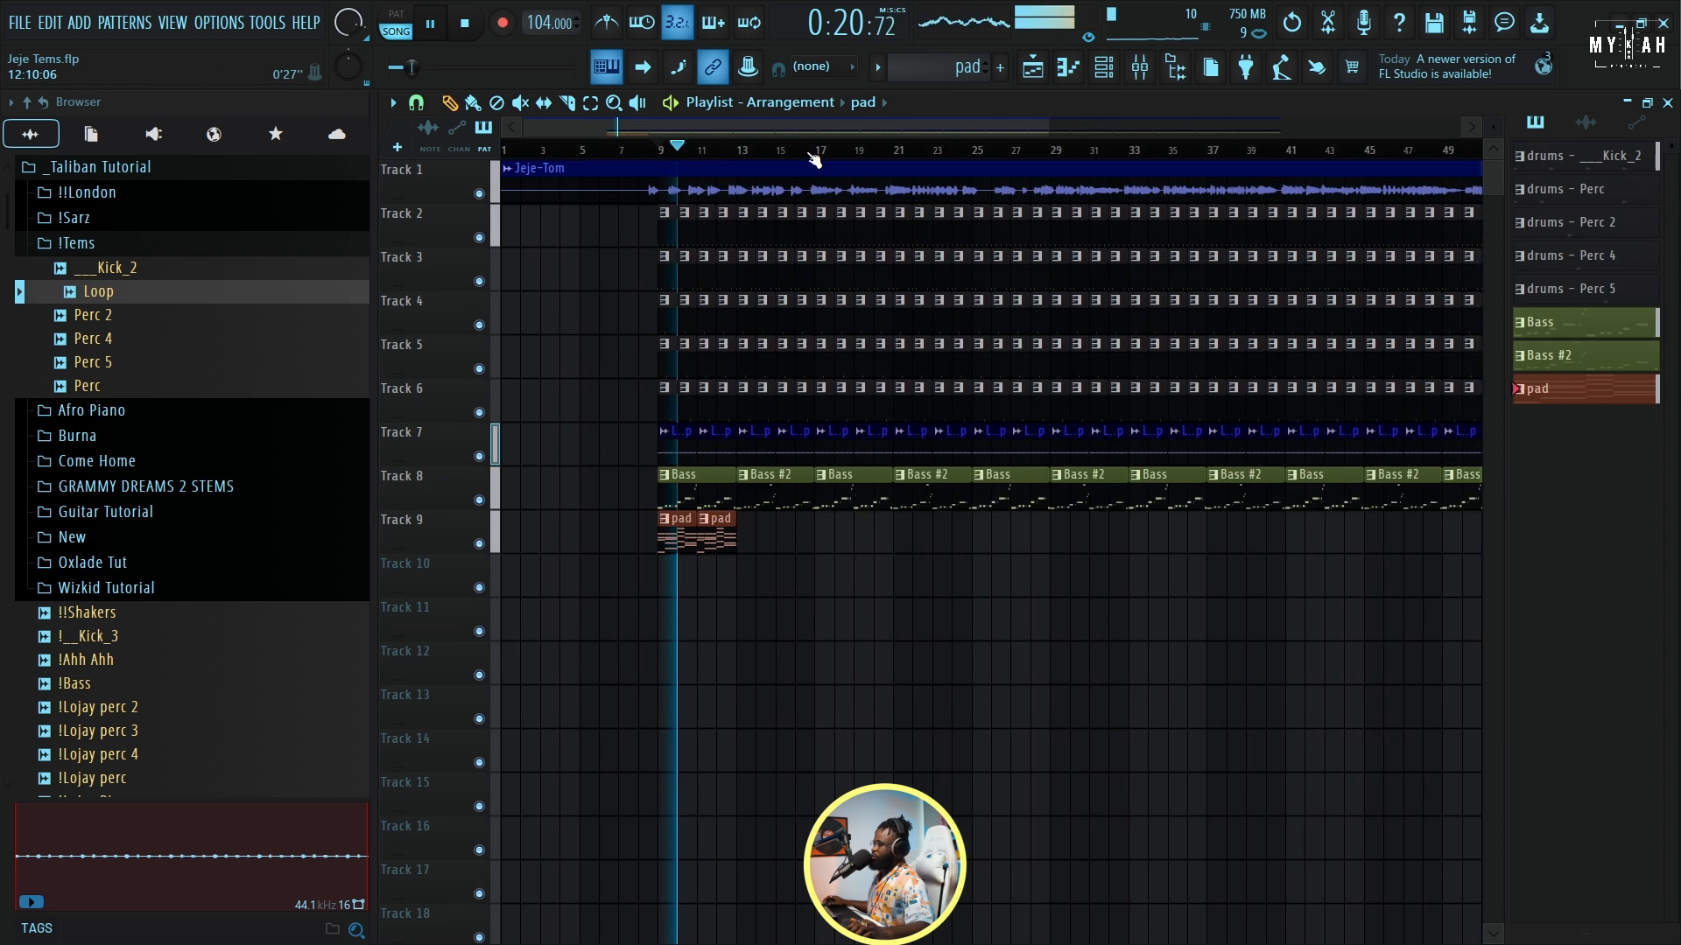
pyautogui.scroll(-2, 629, 145)
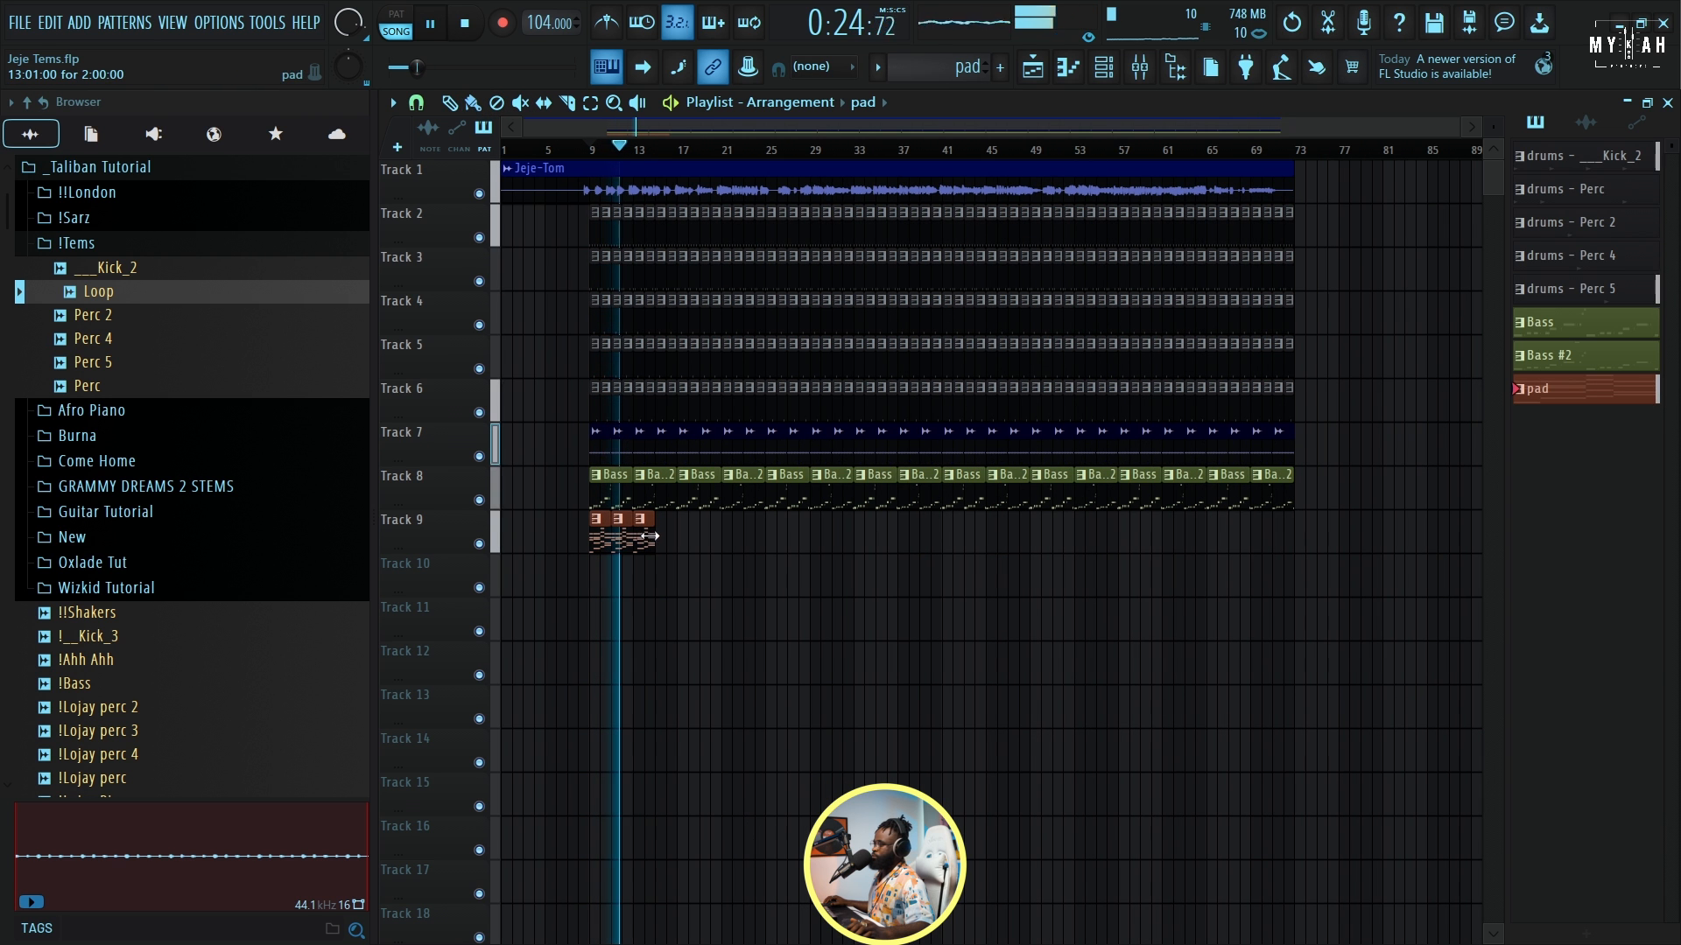
pyautogui.moveTo(655, 541); pyautogui.dragTo(1270, 543)
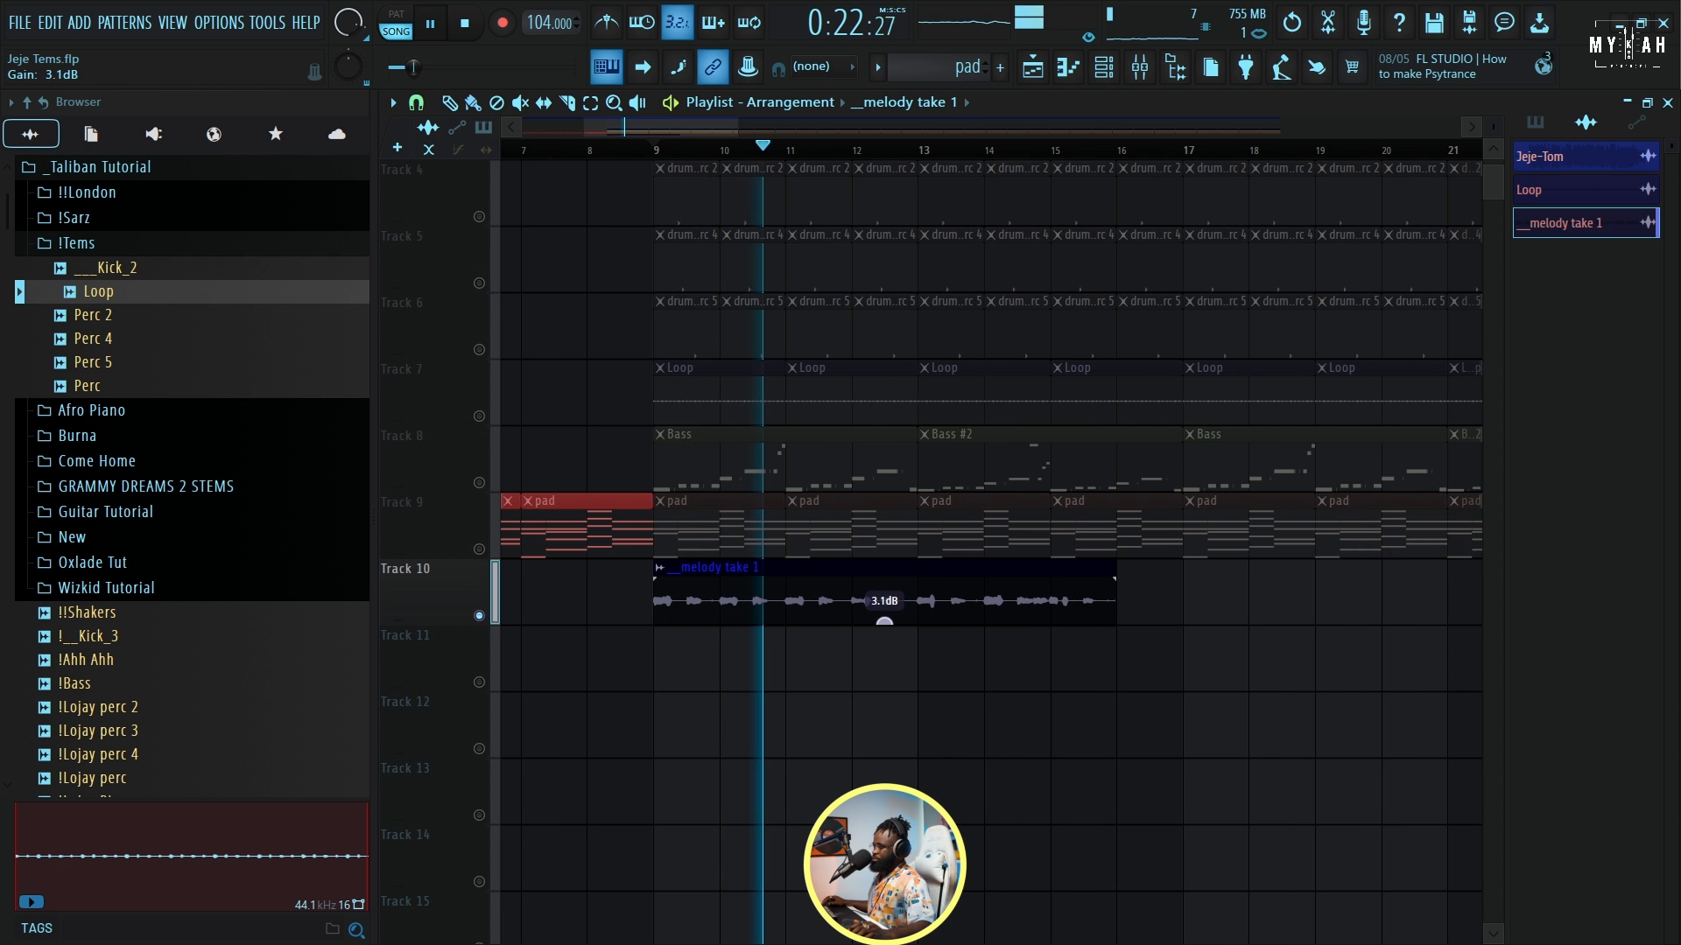
# Set the __melody take 1 clip's gain to 3.7 dB and unmute Tracks 2 to 8 to play it with drums, loop and bass.
pyautogui.doubleClick(899, 582)
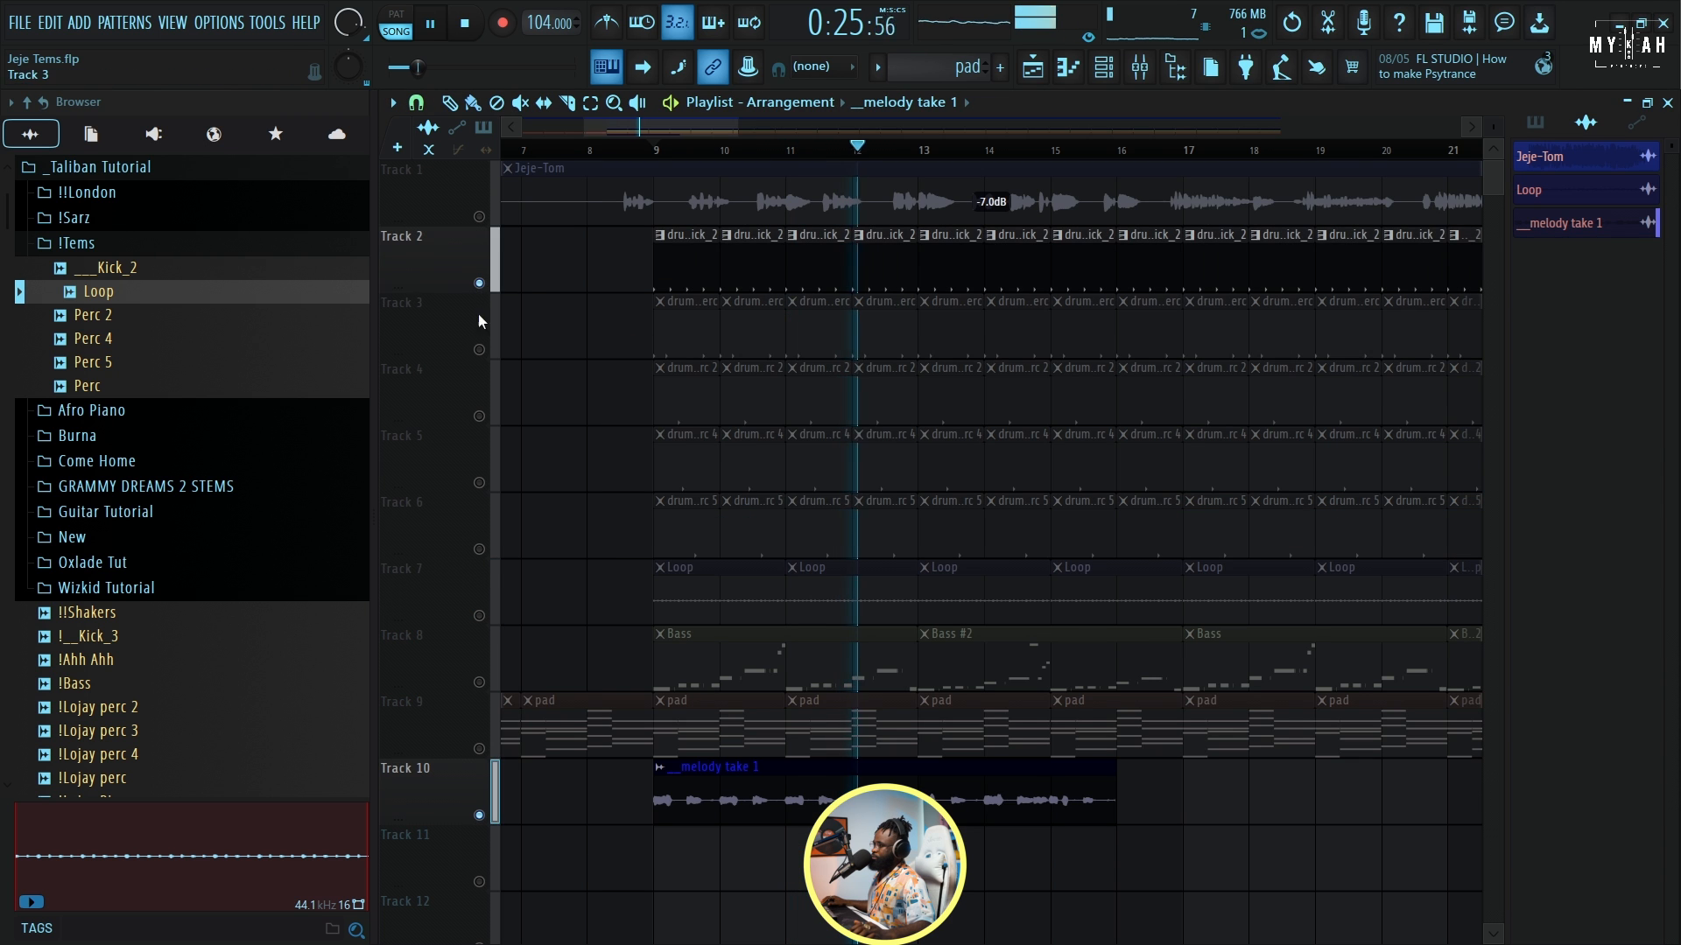
pyautogui.click(478, 416)
pyautogui.click(478, 482)
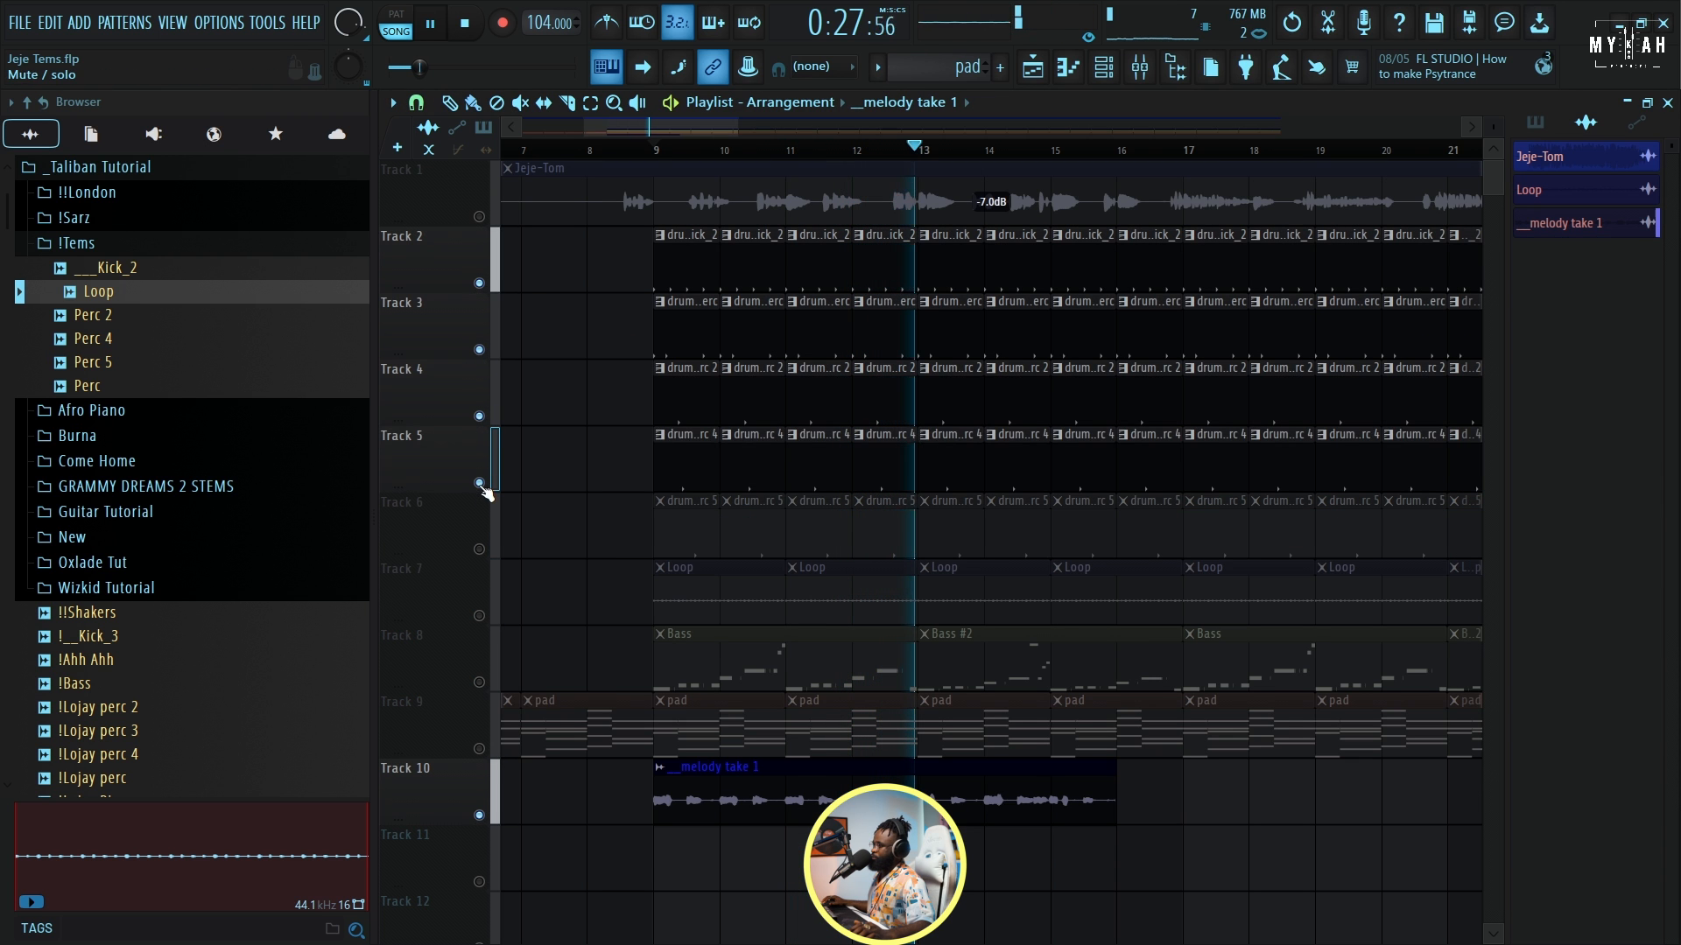
pyautogui.click(479, 549)
pyautogui.click(479, 615)
pyautogui.click(478, 682)
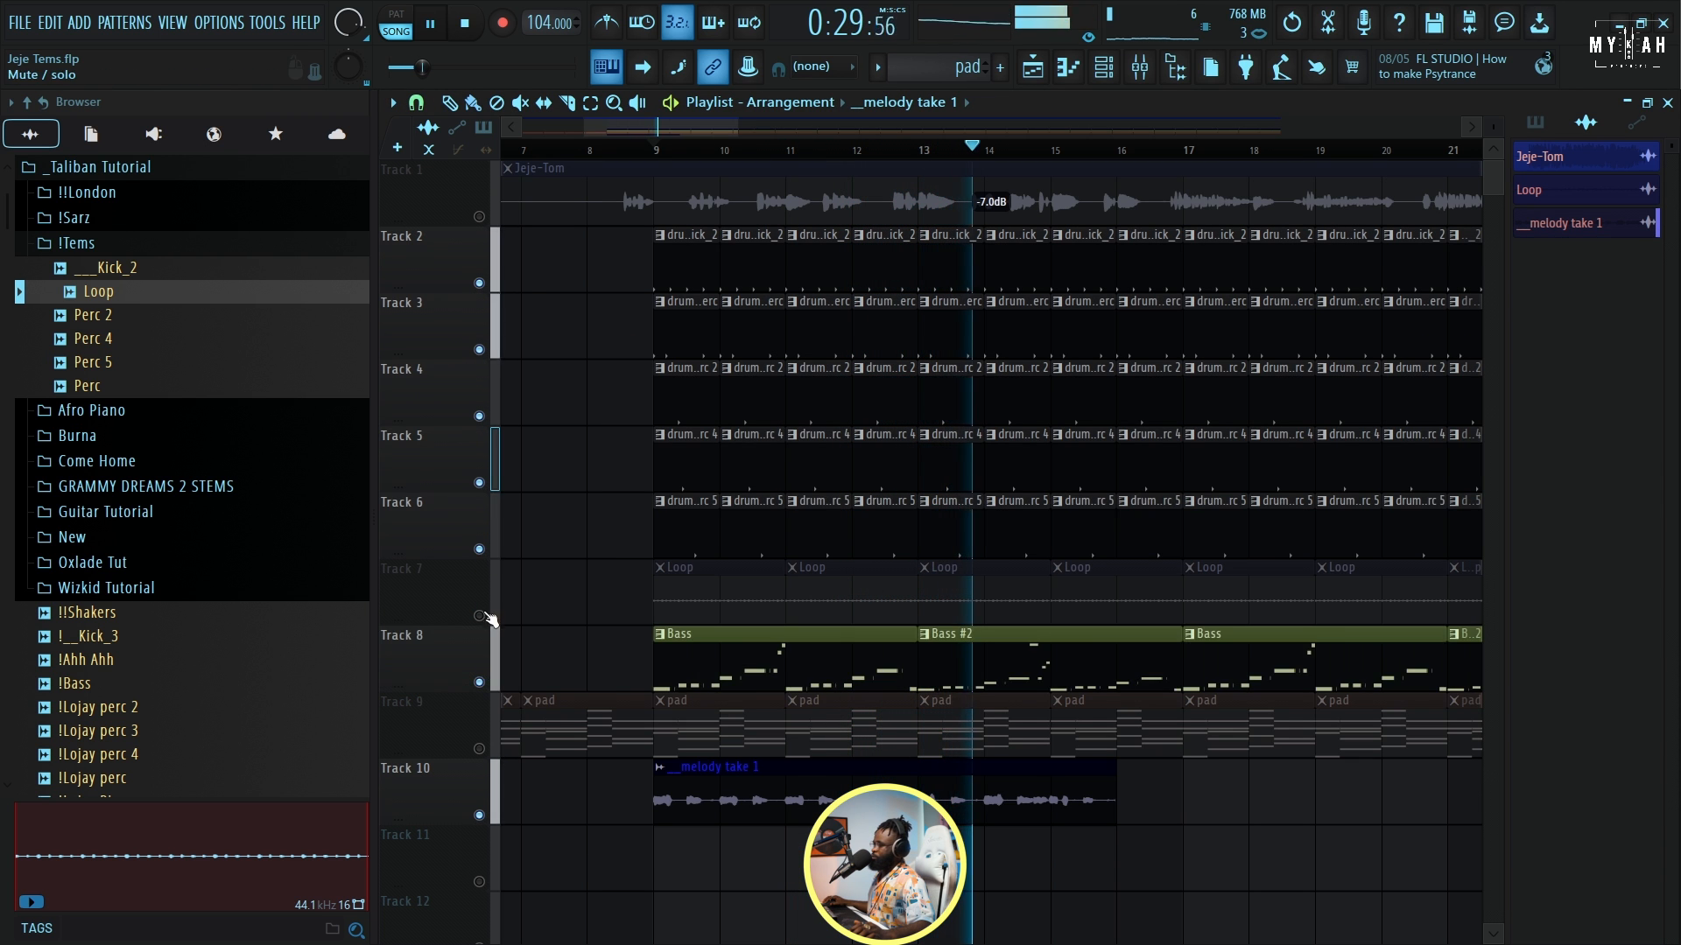
pyautogui.press('space')
pyautogui.press('space')
# Duplicate the __melody take 1 clip along Track 10 after its first occurrence.
pyautogui.scroll(-4, 683, 560)
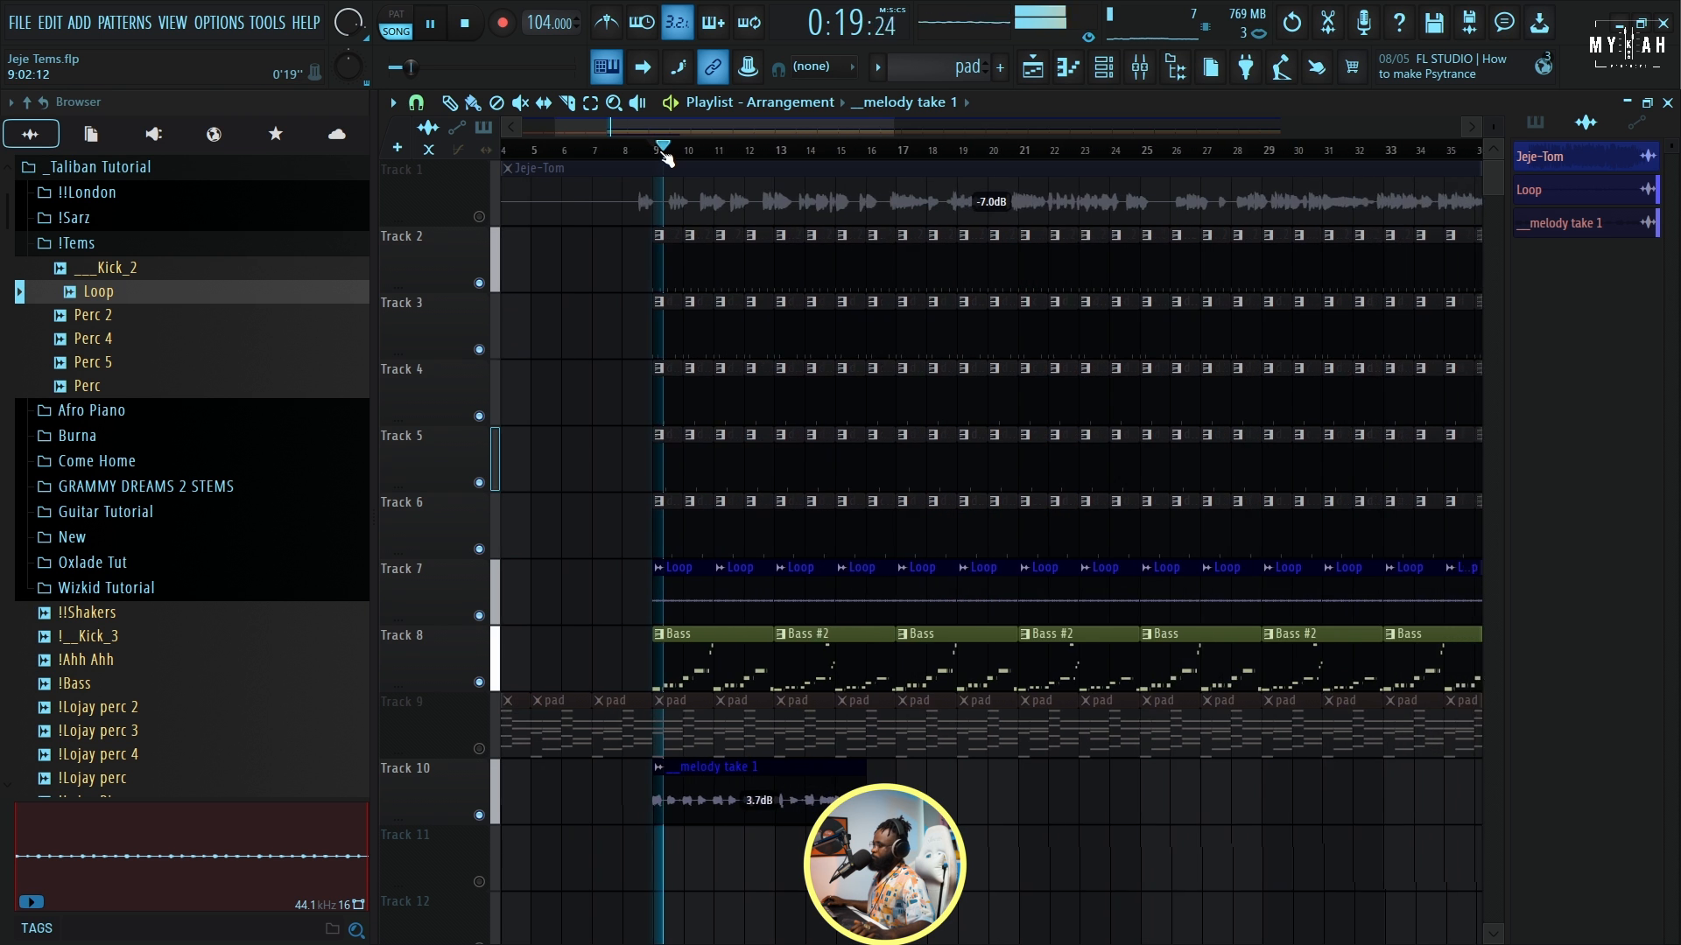
pyautogui.keyDown('ctrl'); pyautogui.click(743, 793); pyautogui.keyUp('ctrl')
pyautogui.hotkey('ctrl', 'b')
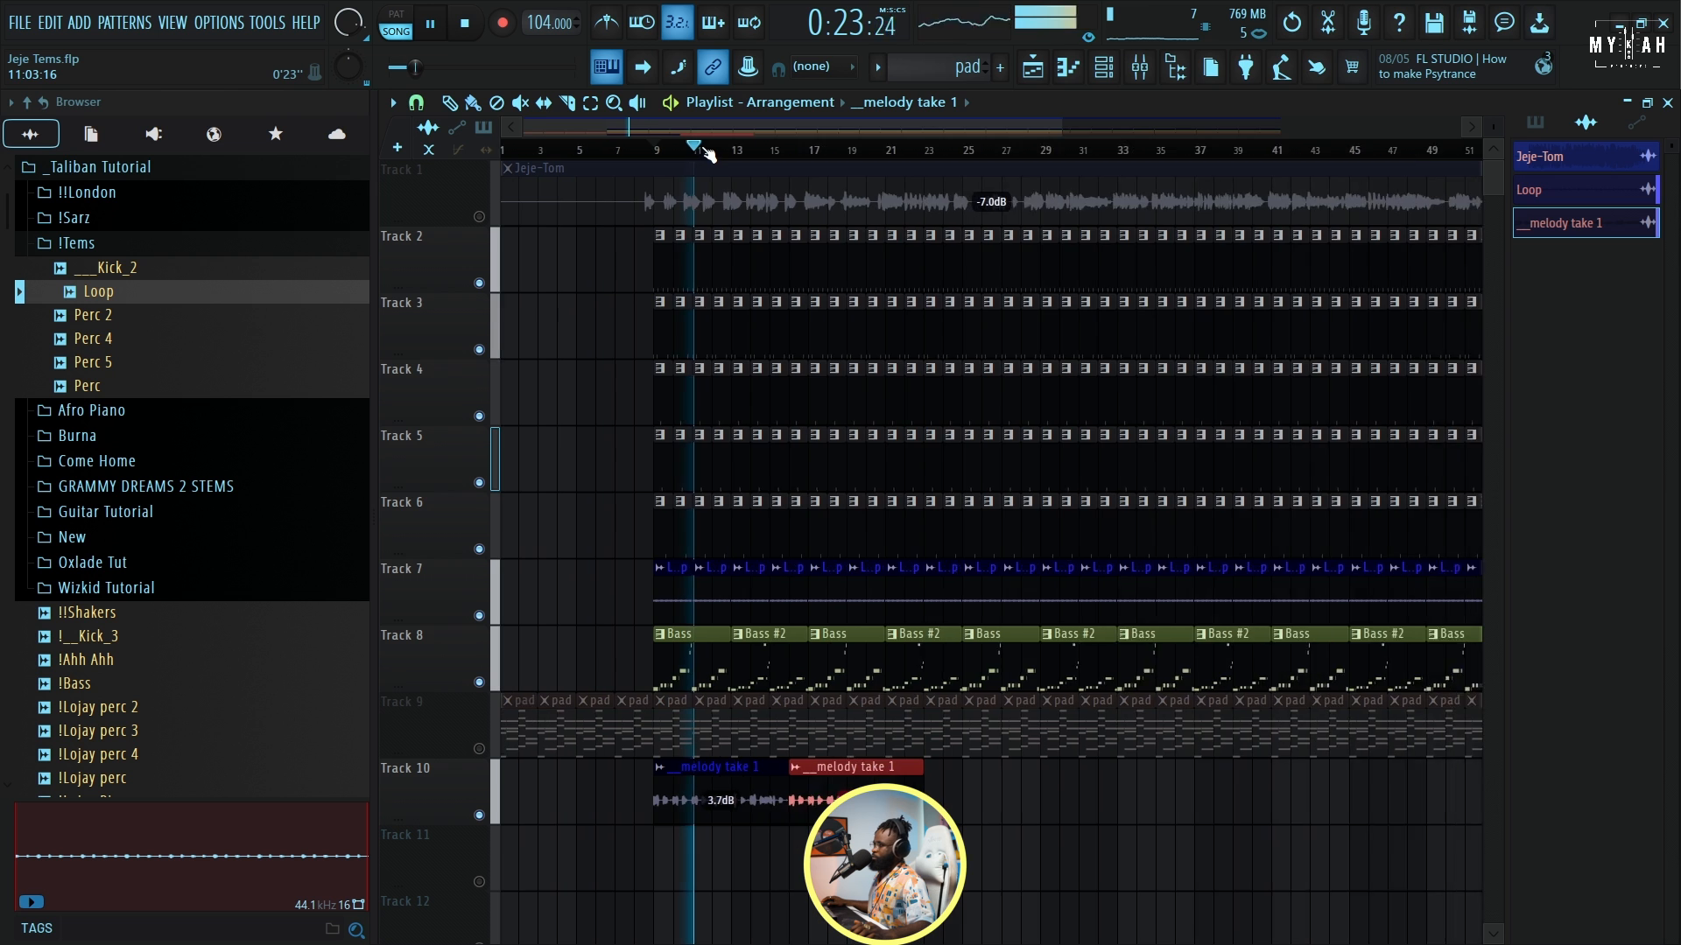
pyautogui.scroll(-3, 724, 778)
pyautogui.hotkey('ctrl', 'b')
pyautogui.doubleClick(724, 778)
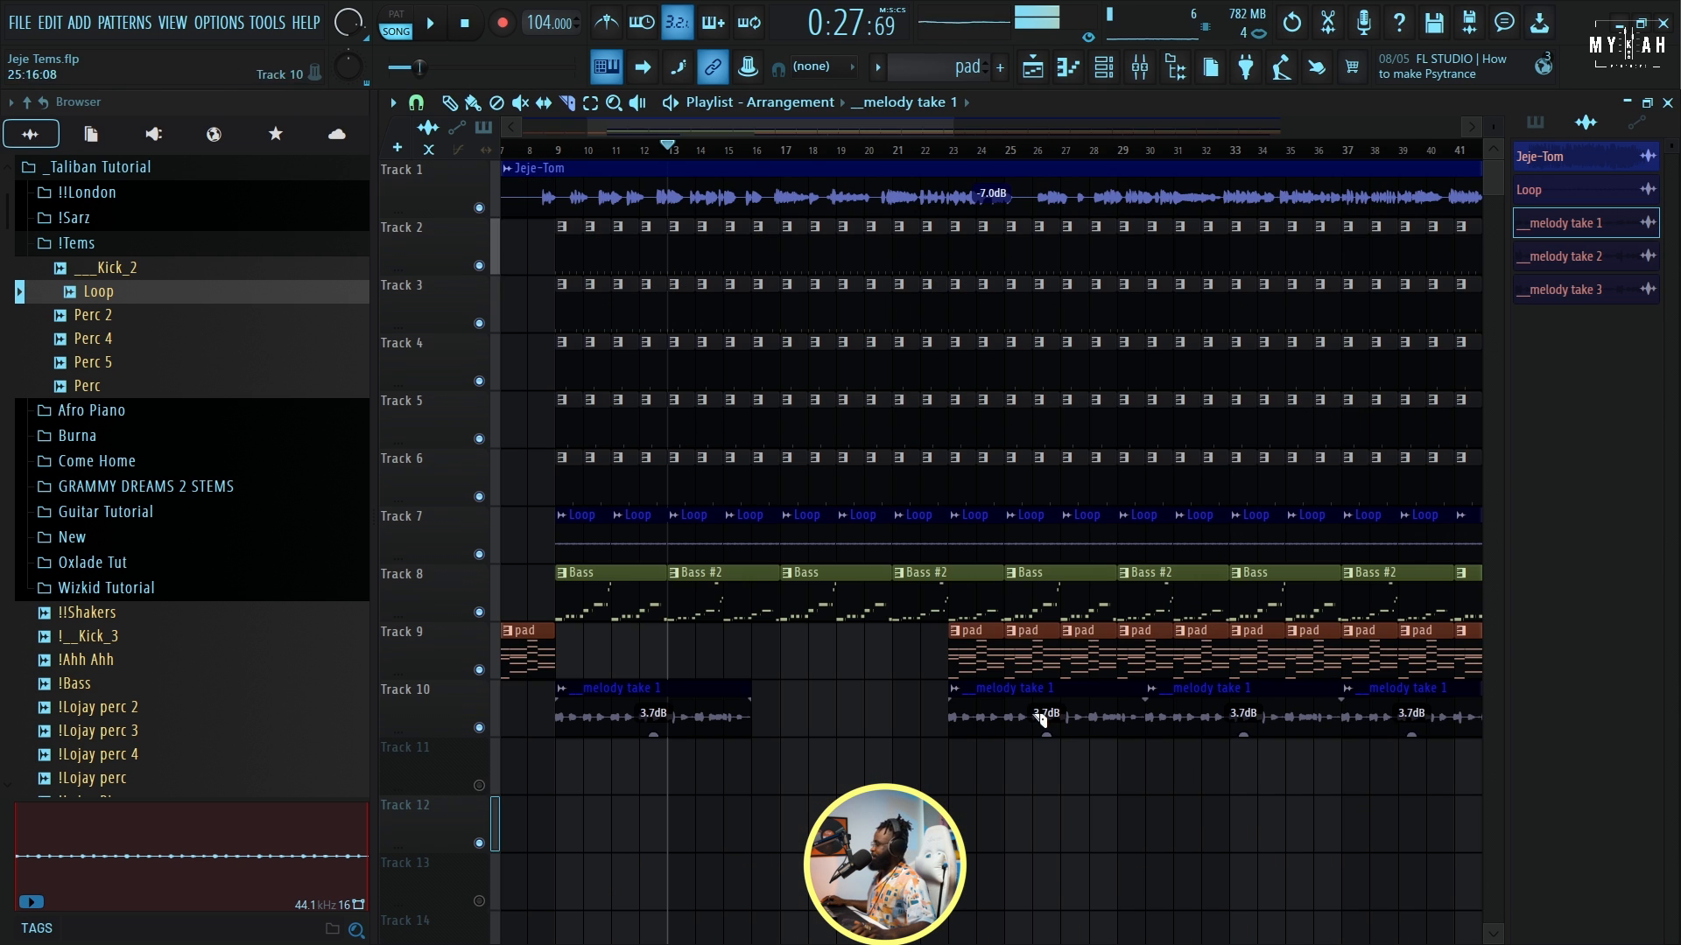
# Delete the repeated __melody take 1 clips from bar 23 onward on Track 10, keeping only the first clip.
pyautogui.scroll(-4, 611, 163)
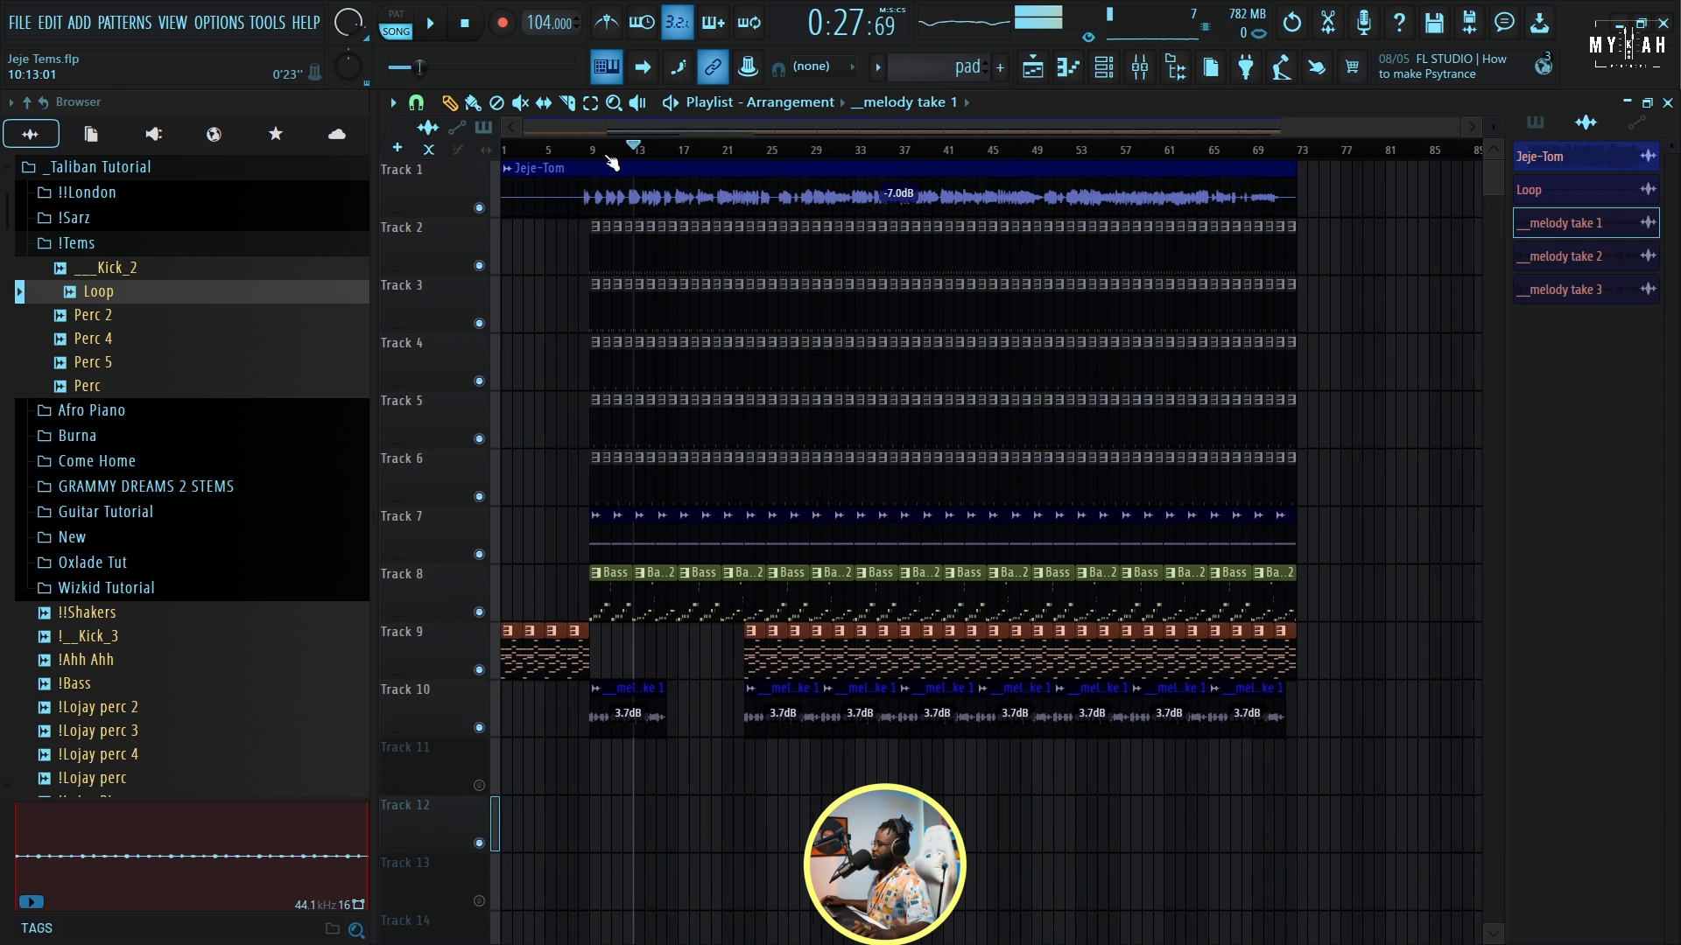
pyautogui.rightClick(884, 725)
pyautogui.rightClick(770, 721)
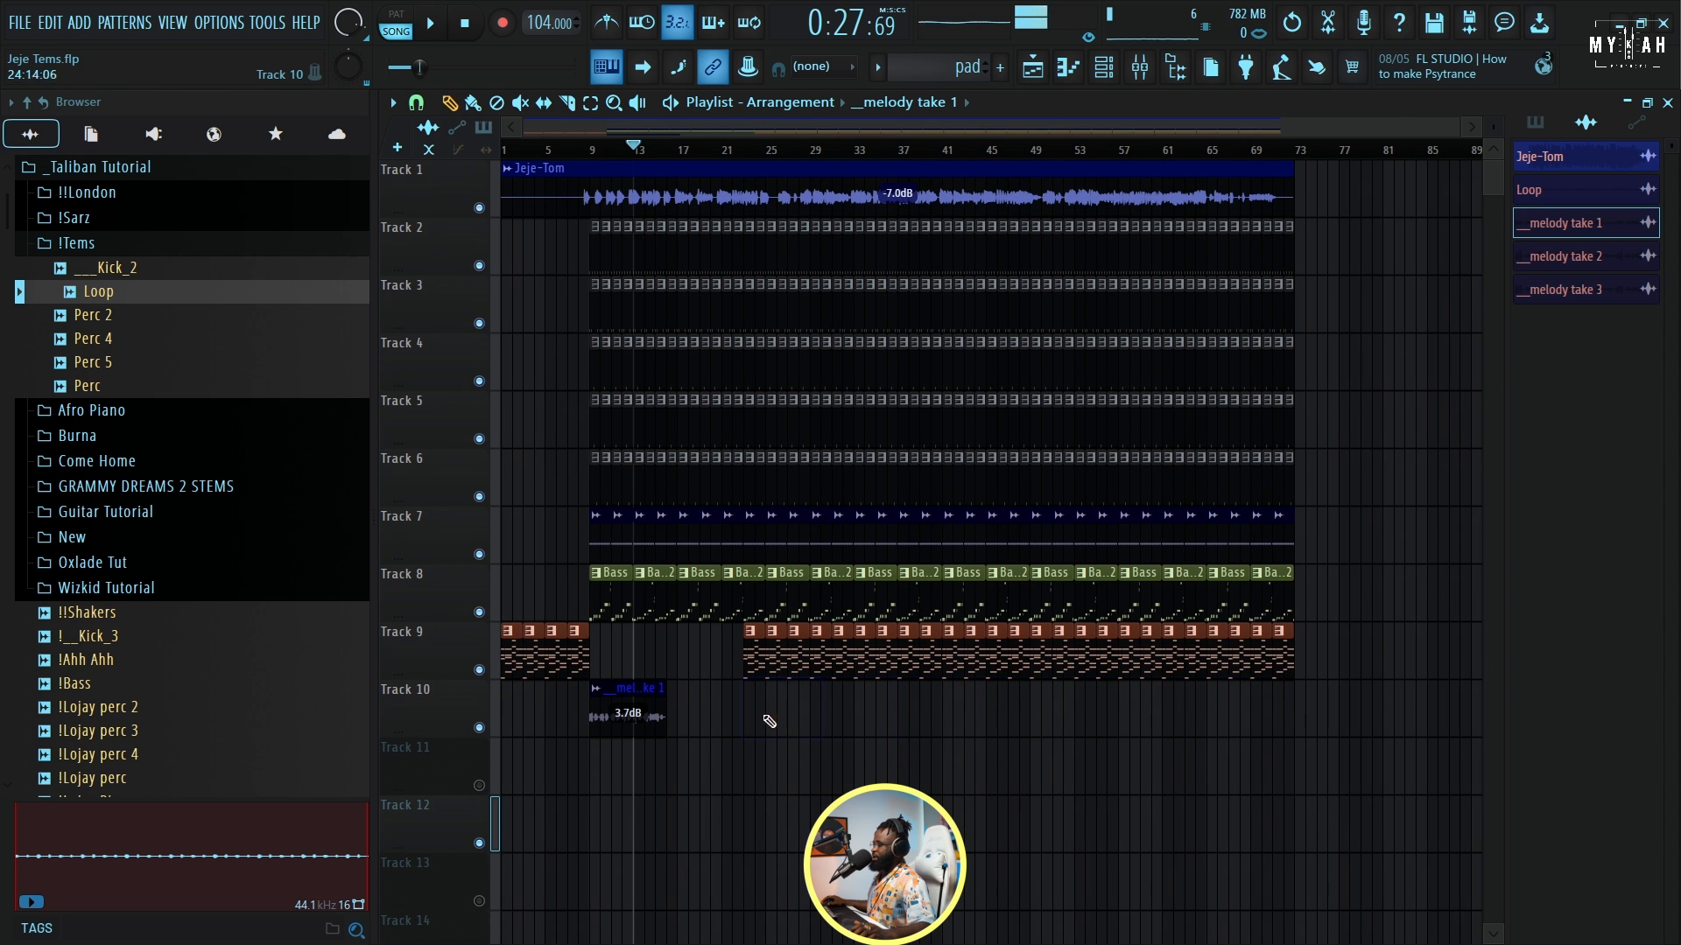
# Place the __mute session audio clip at bar 1 of Track 11 and play the intro from the start.
pyautogui.click(593, 148)
pyautogui.scroll(2, 543, 148)
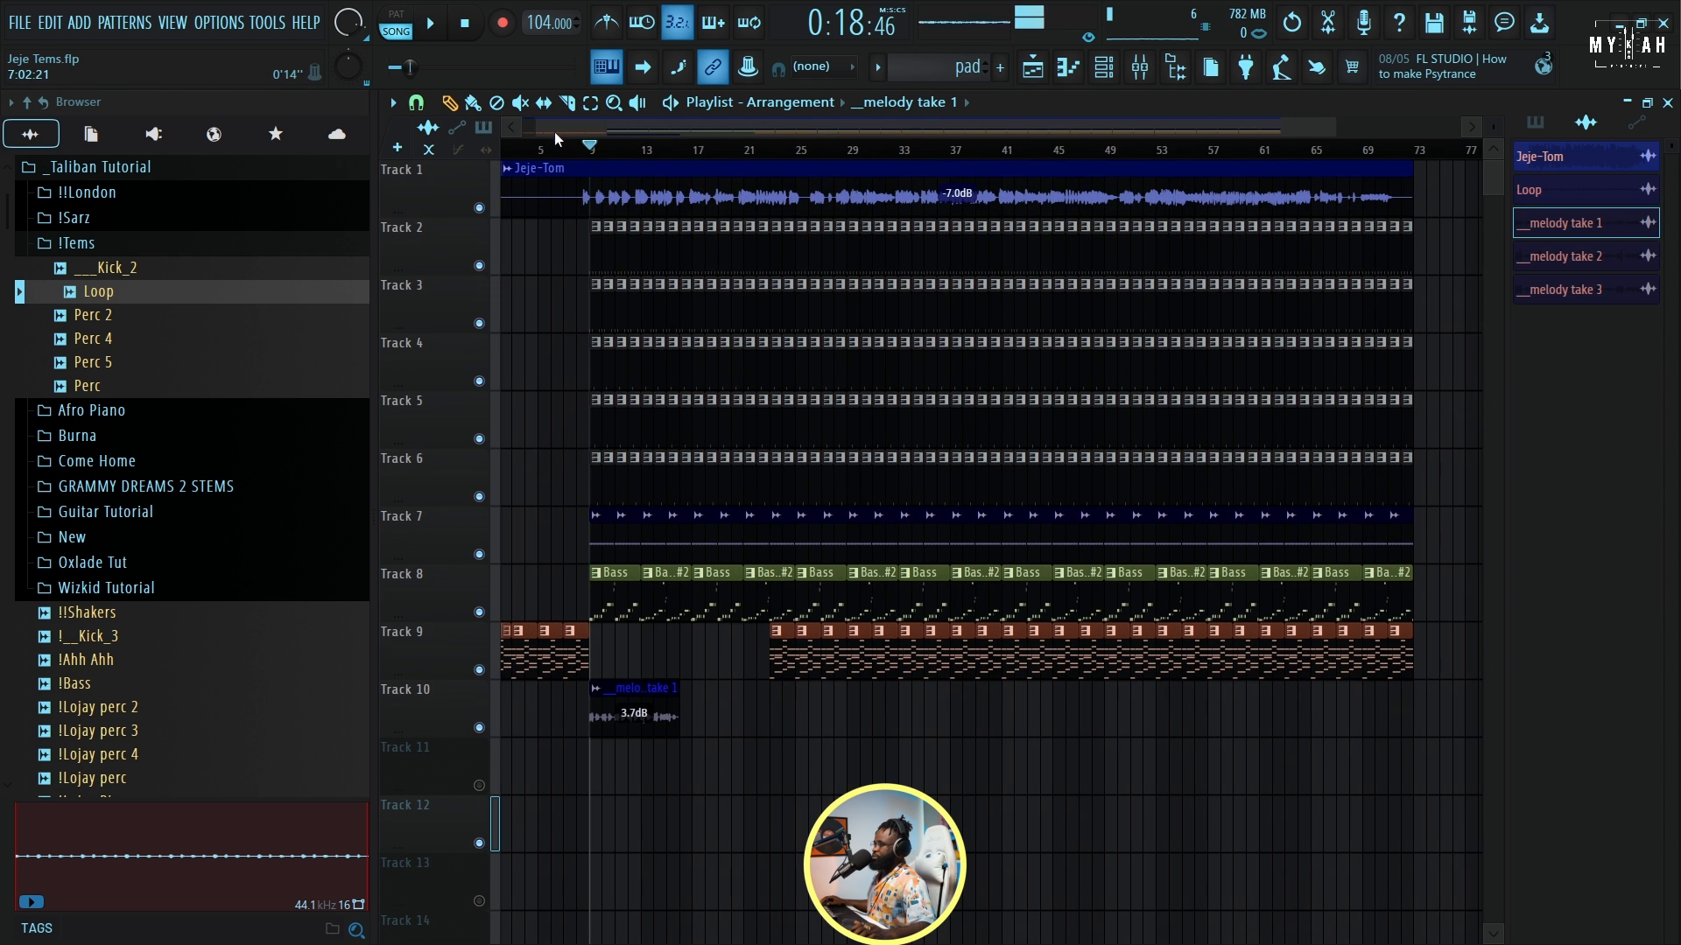
pyautogui.click(508, 145)
pyautogui.scroll(5, 515, 140)
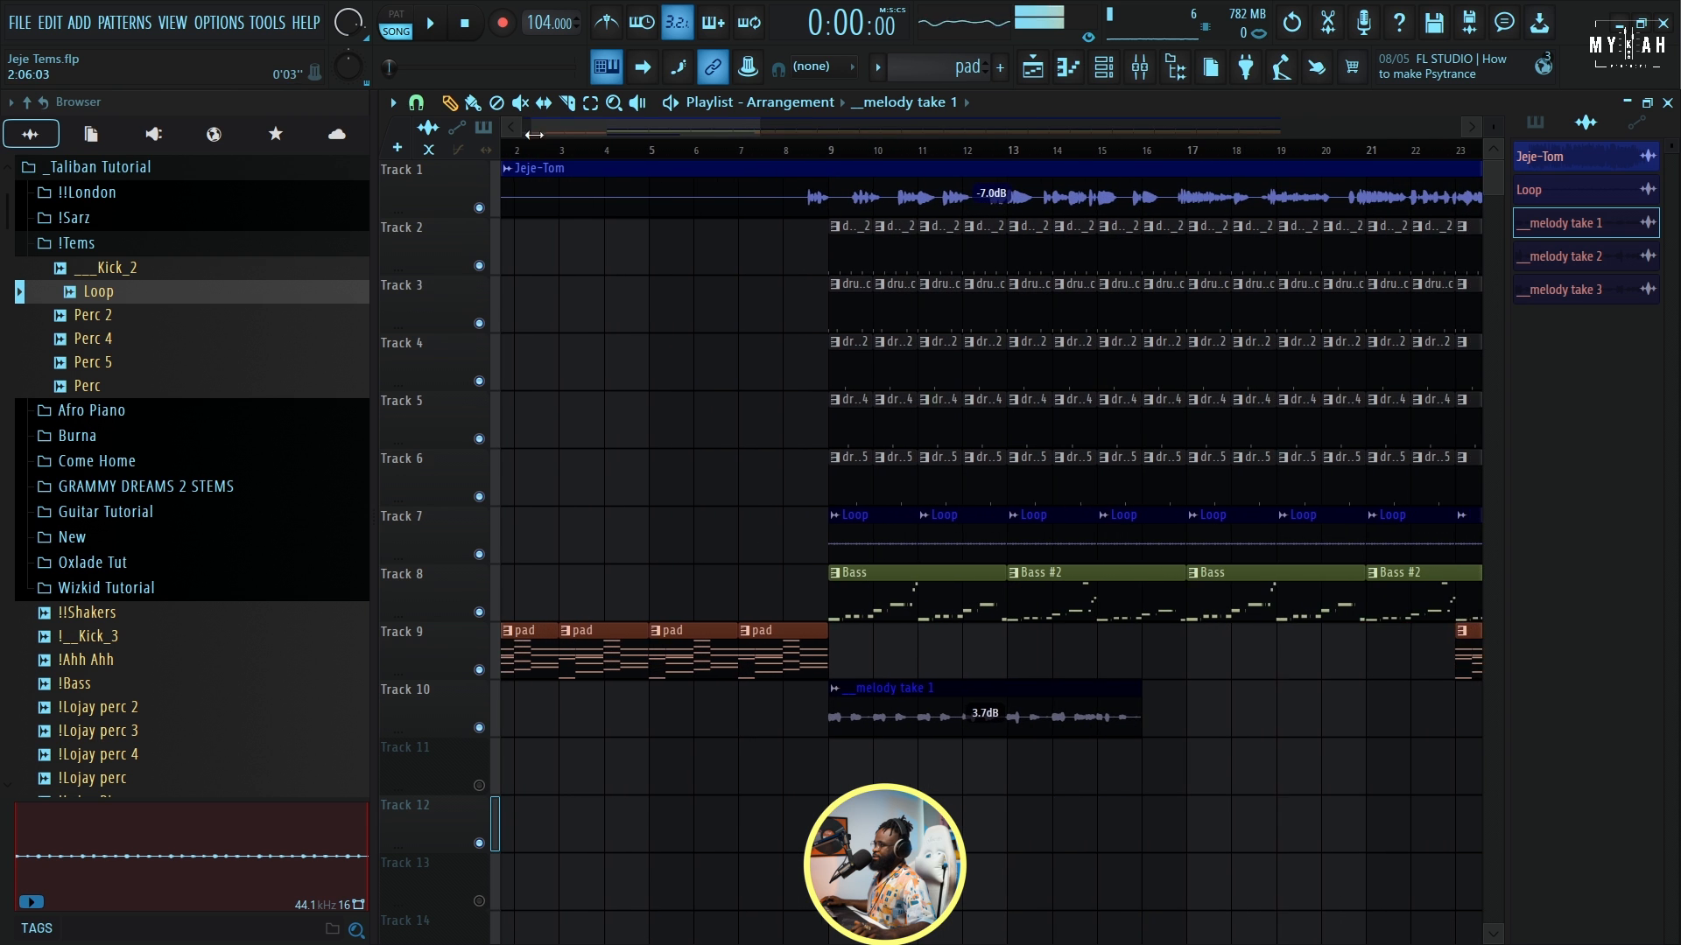
pyautogui.press('space')
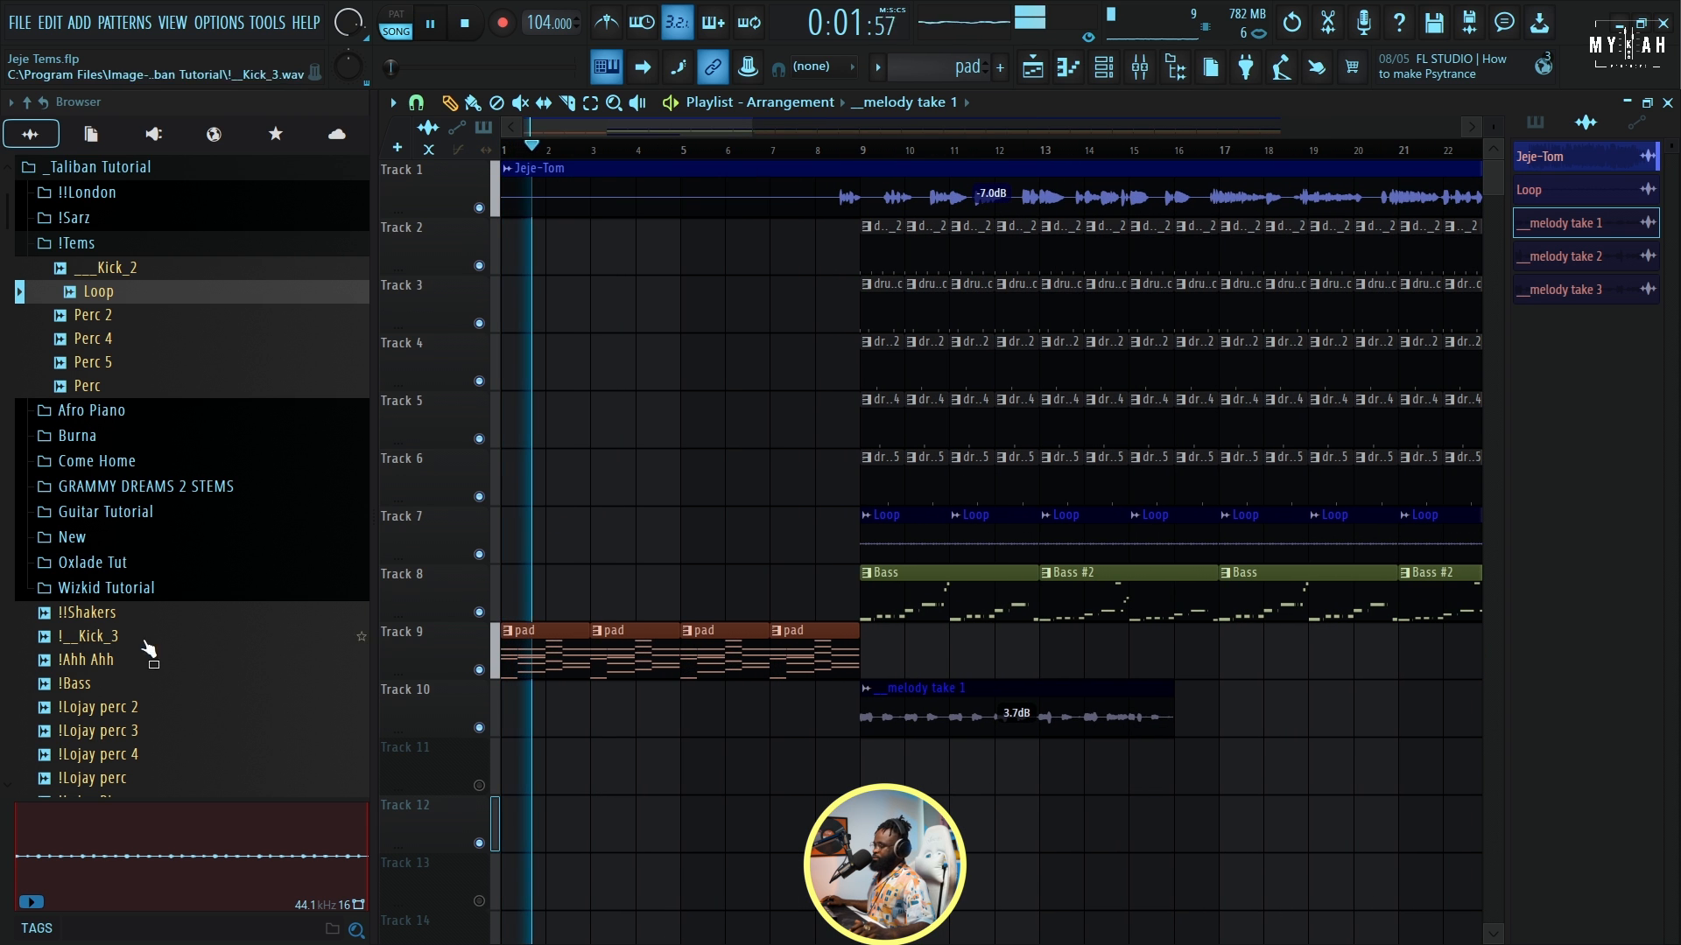
pyautogui.press('space')
pyautogui.moveTo(547, 814); pyautogui.dragTo(525, 761)
pyautogui.press('space')
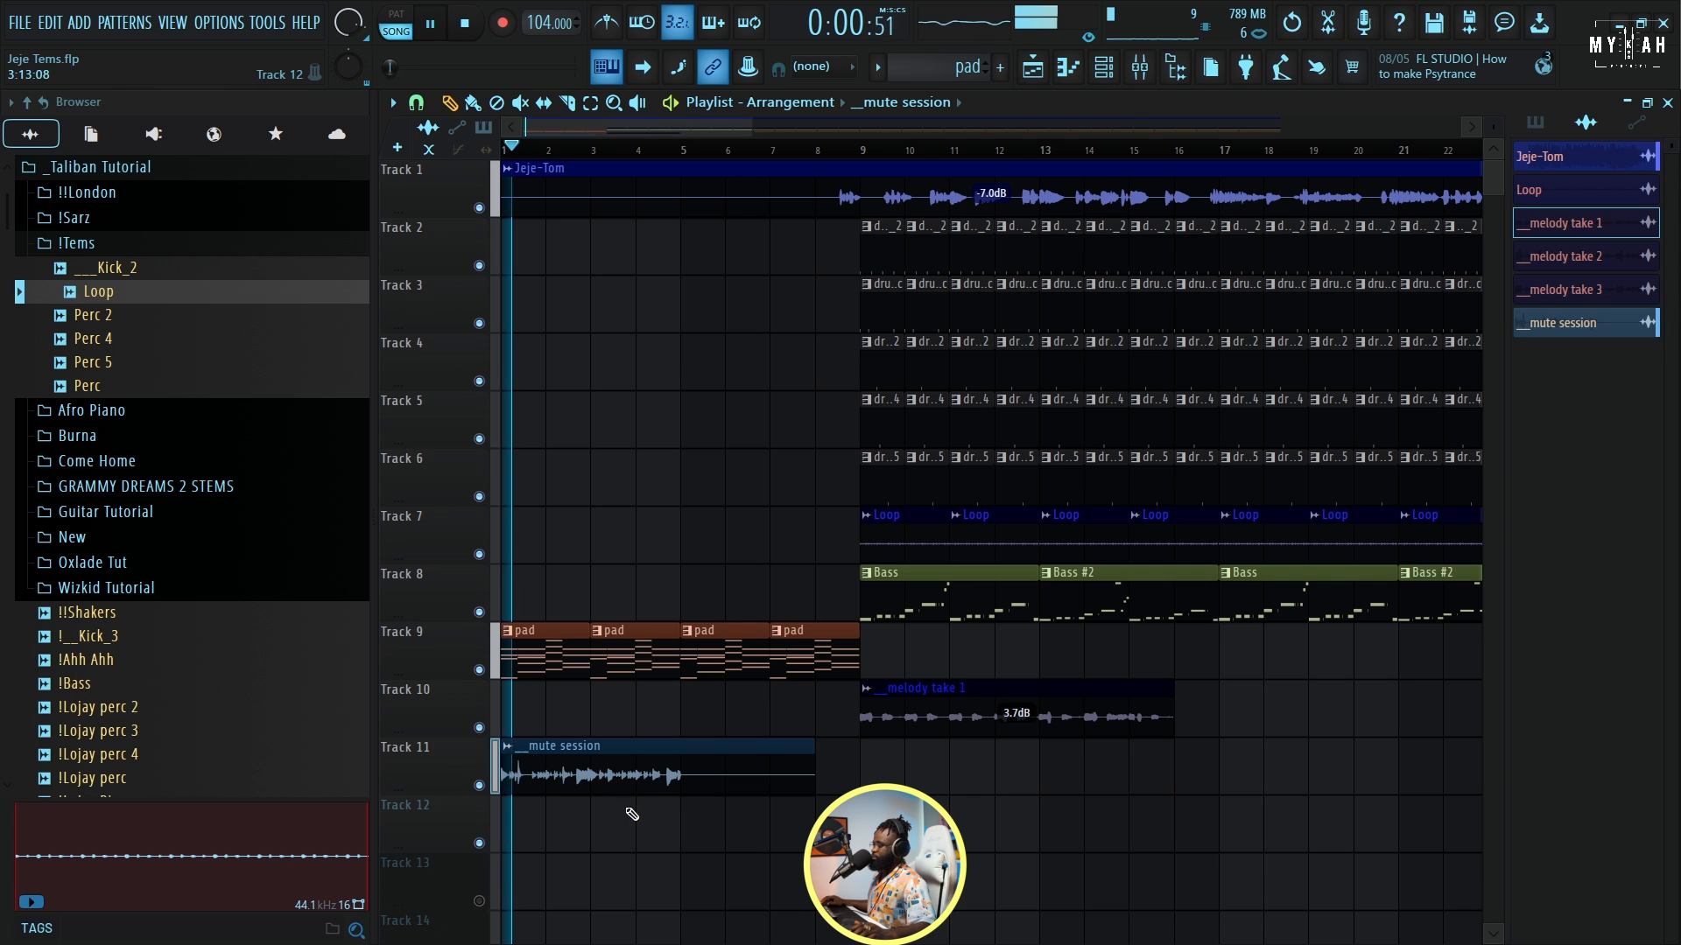
# Slice the __mute session clip at bar 5 and delete its silent remainder.
pyautogui.click(679, 766)
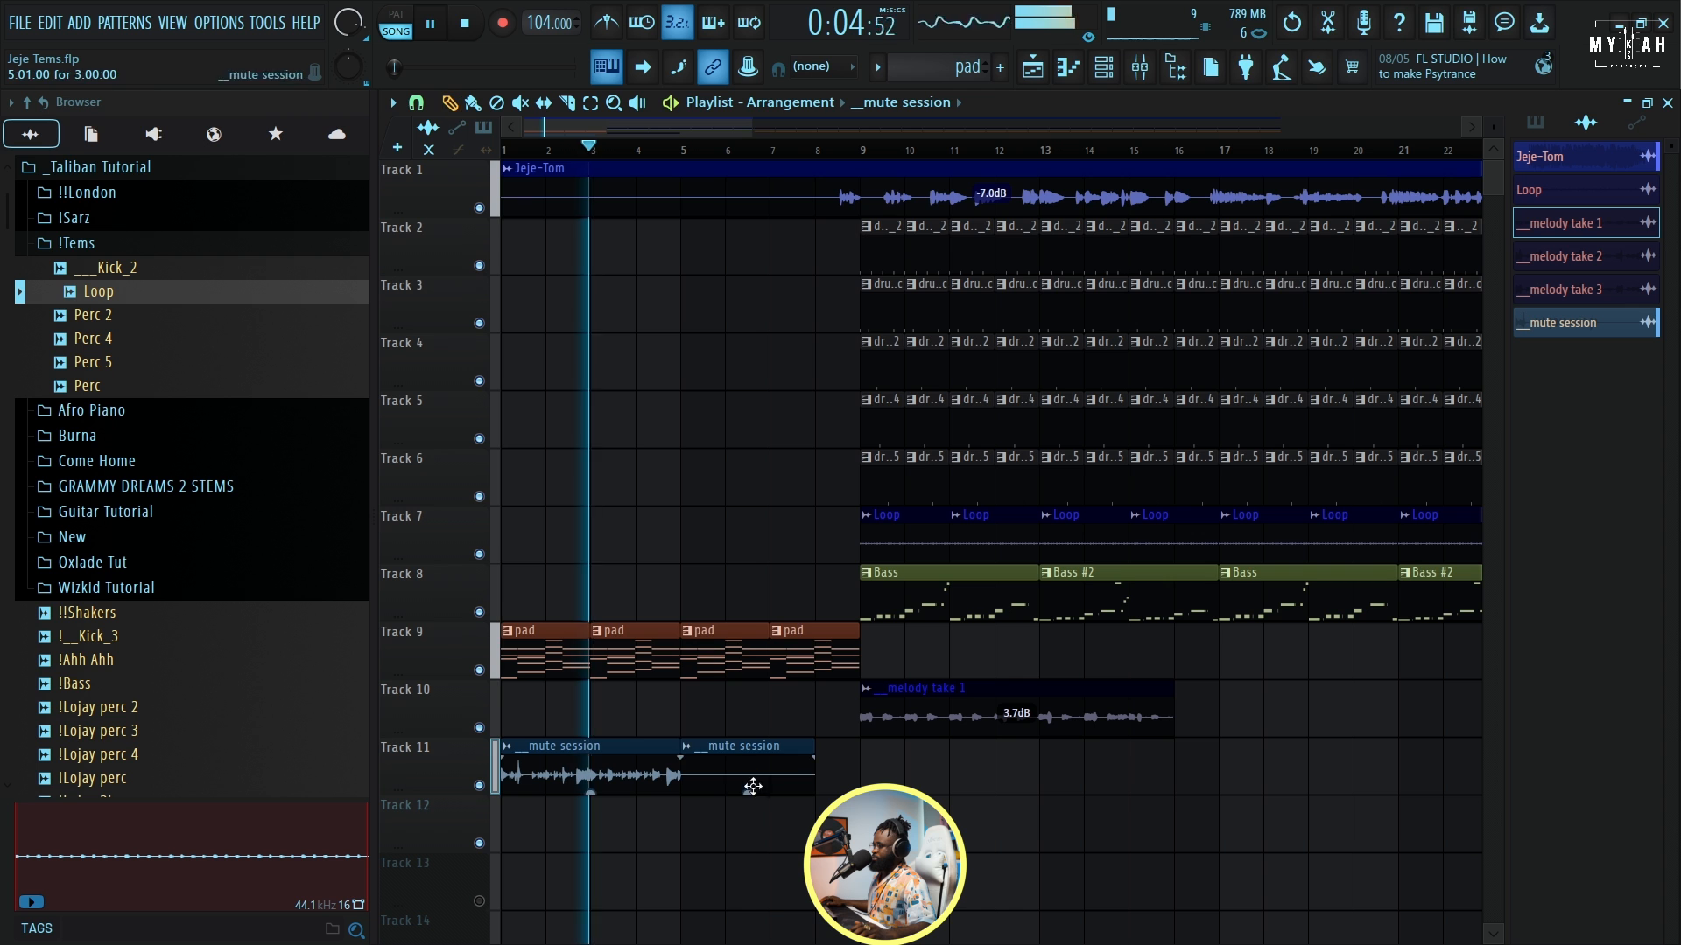
pyautogui.rightClick(753, 786)
pyautogui.press('space')
# Route the __mute session clip to mixer track 7 and load VOCAL SAMPLE PRESET on that track.
pyautogui.click(572, 750)
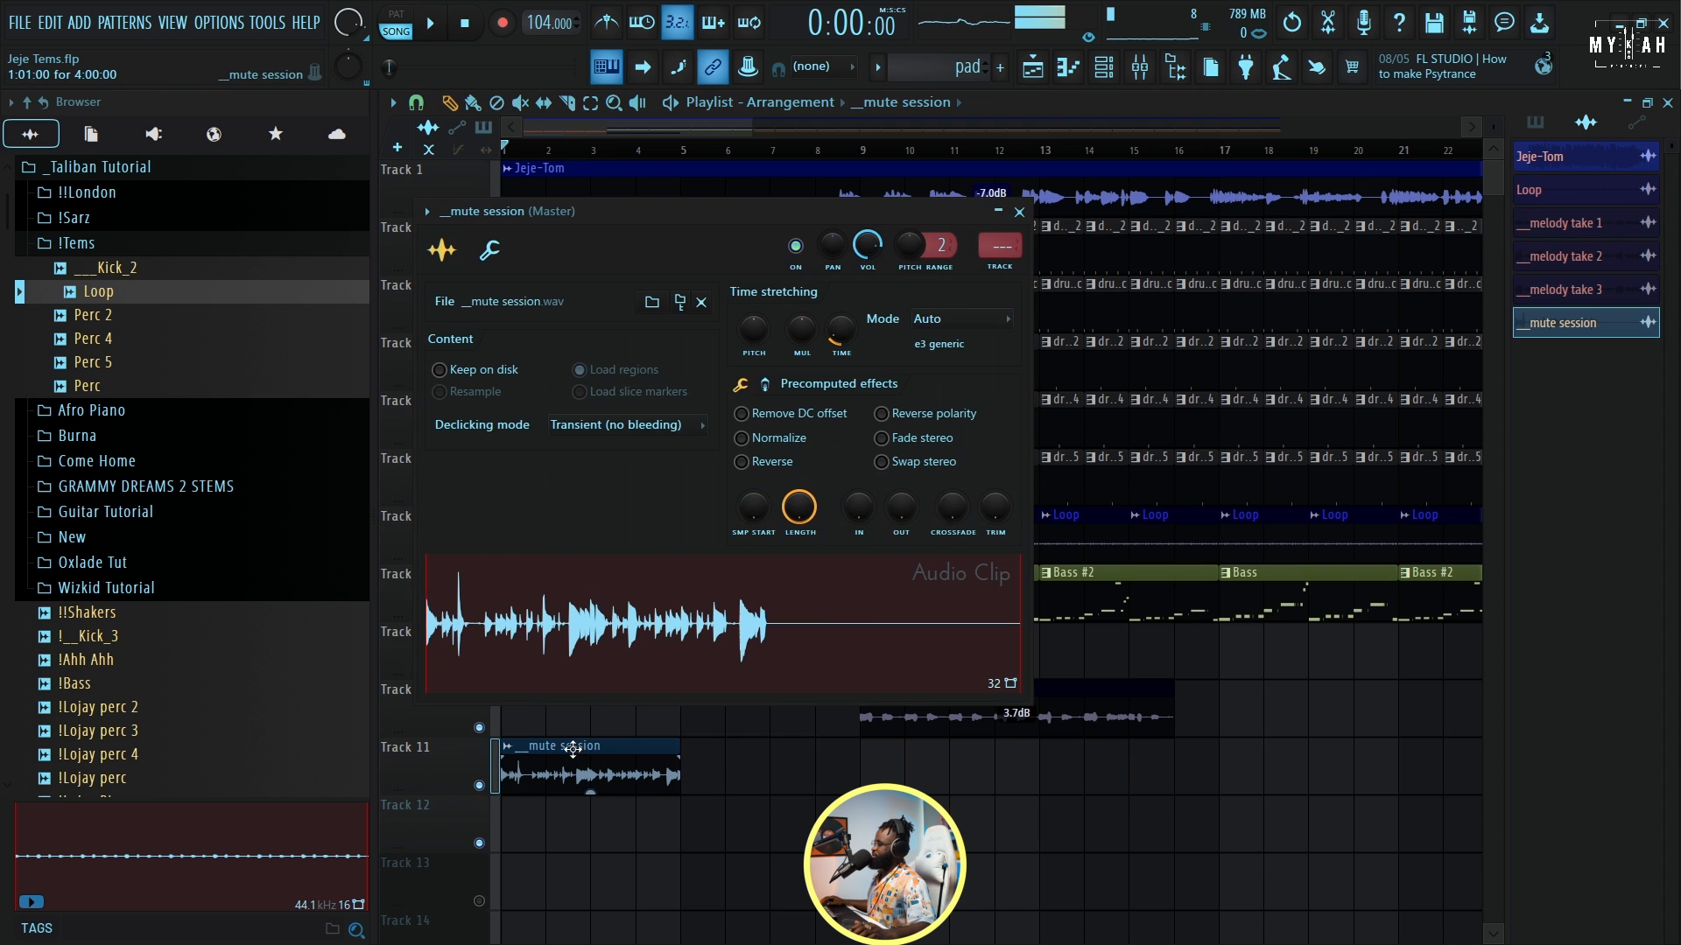
pyautogui.click(1003, 271)
pyautogui.click(393, 102)
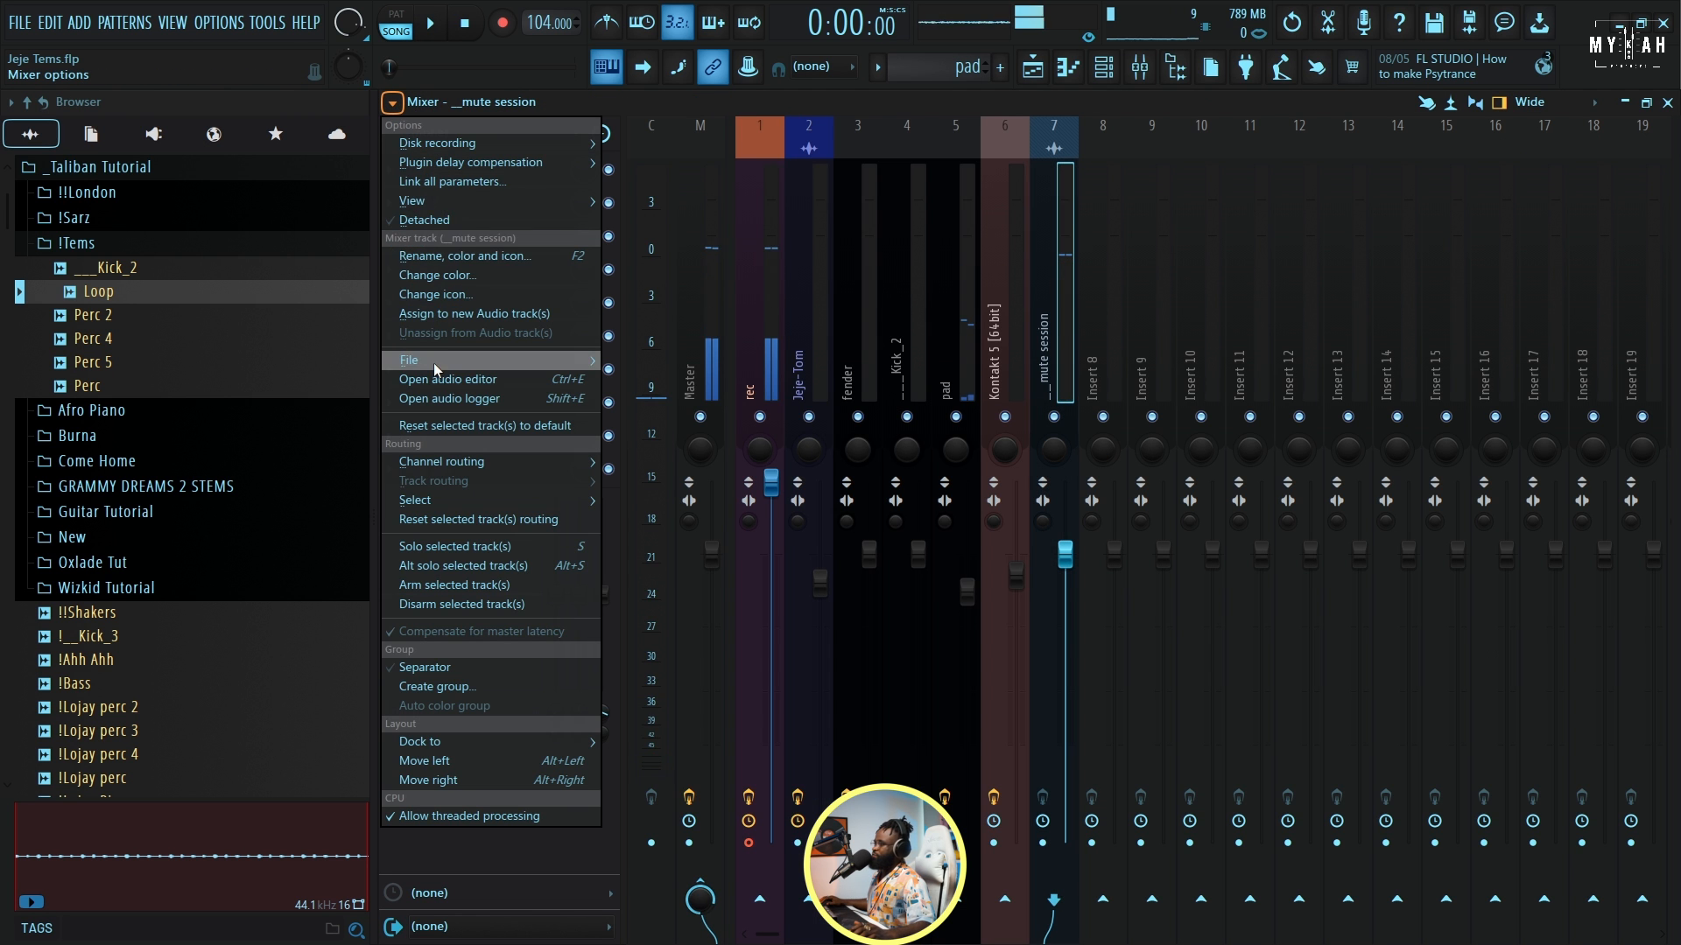
pyautogui.moveTo(434, 362)
pyautogui.click(744, 877)
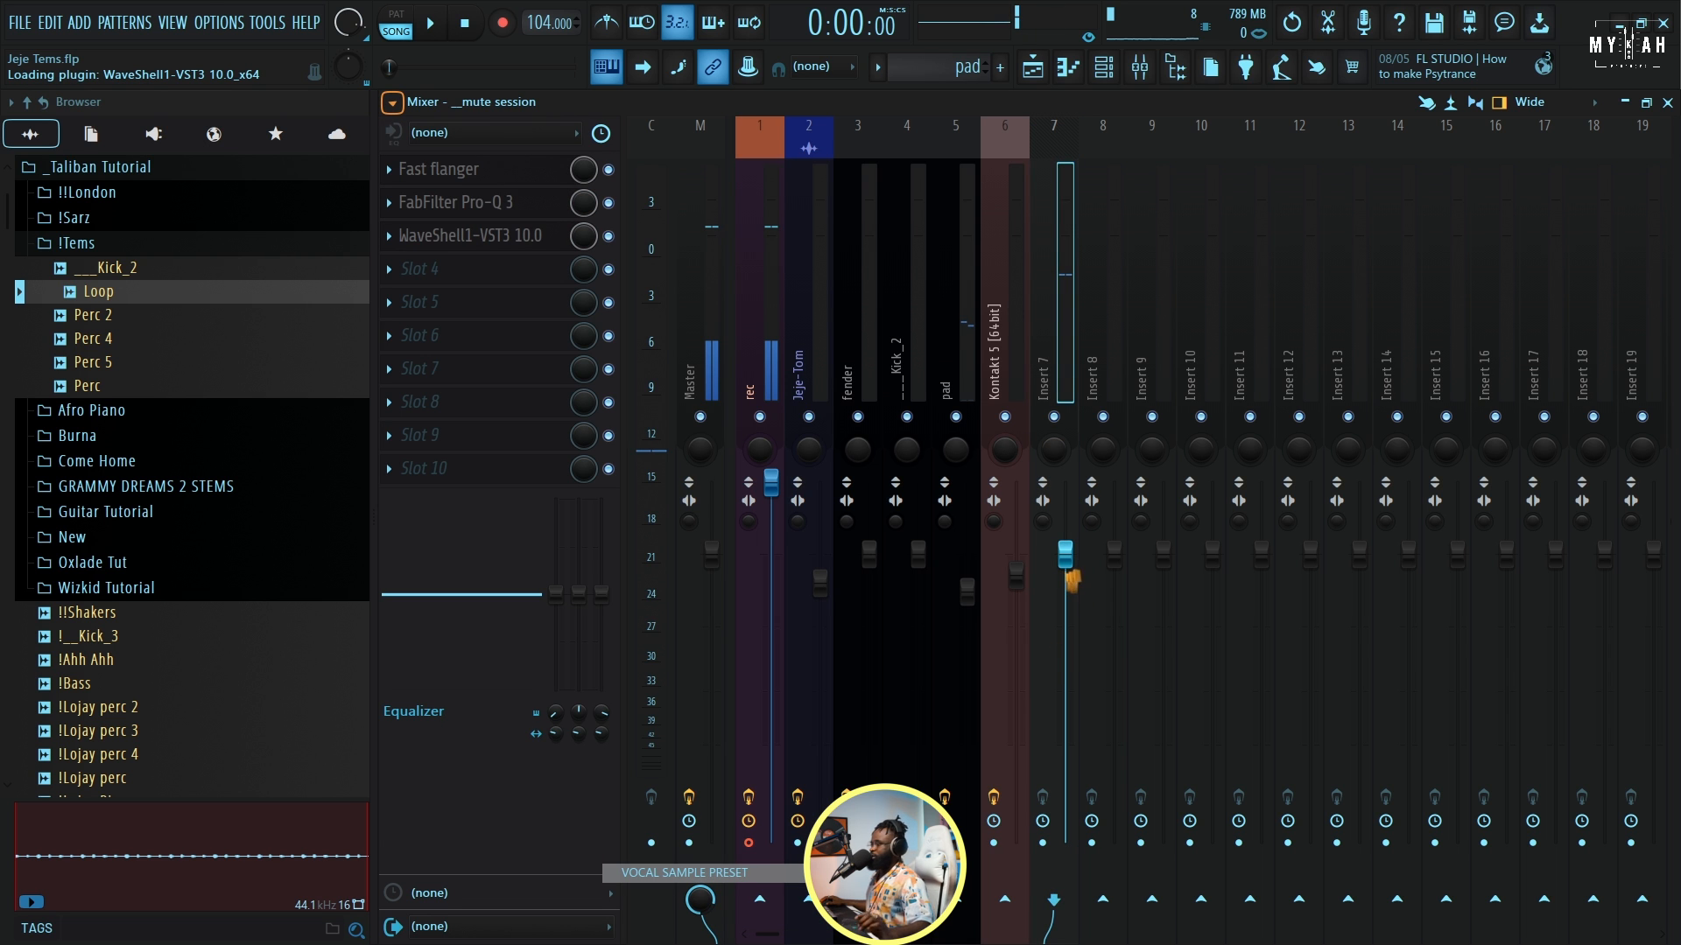
pyautogui.press('space')
pyautogui.rightClick(1064, 603)
pyautogui.click(1091, 613)
# Review the ValhallaVintageVerb settings on the VOCALS mixer track and set ValhallaDelay's feedback to 14.0%.
pyautogui.click(464, 269)
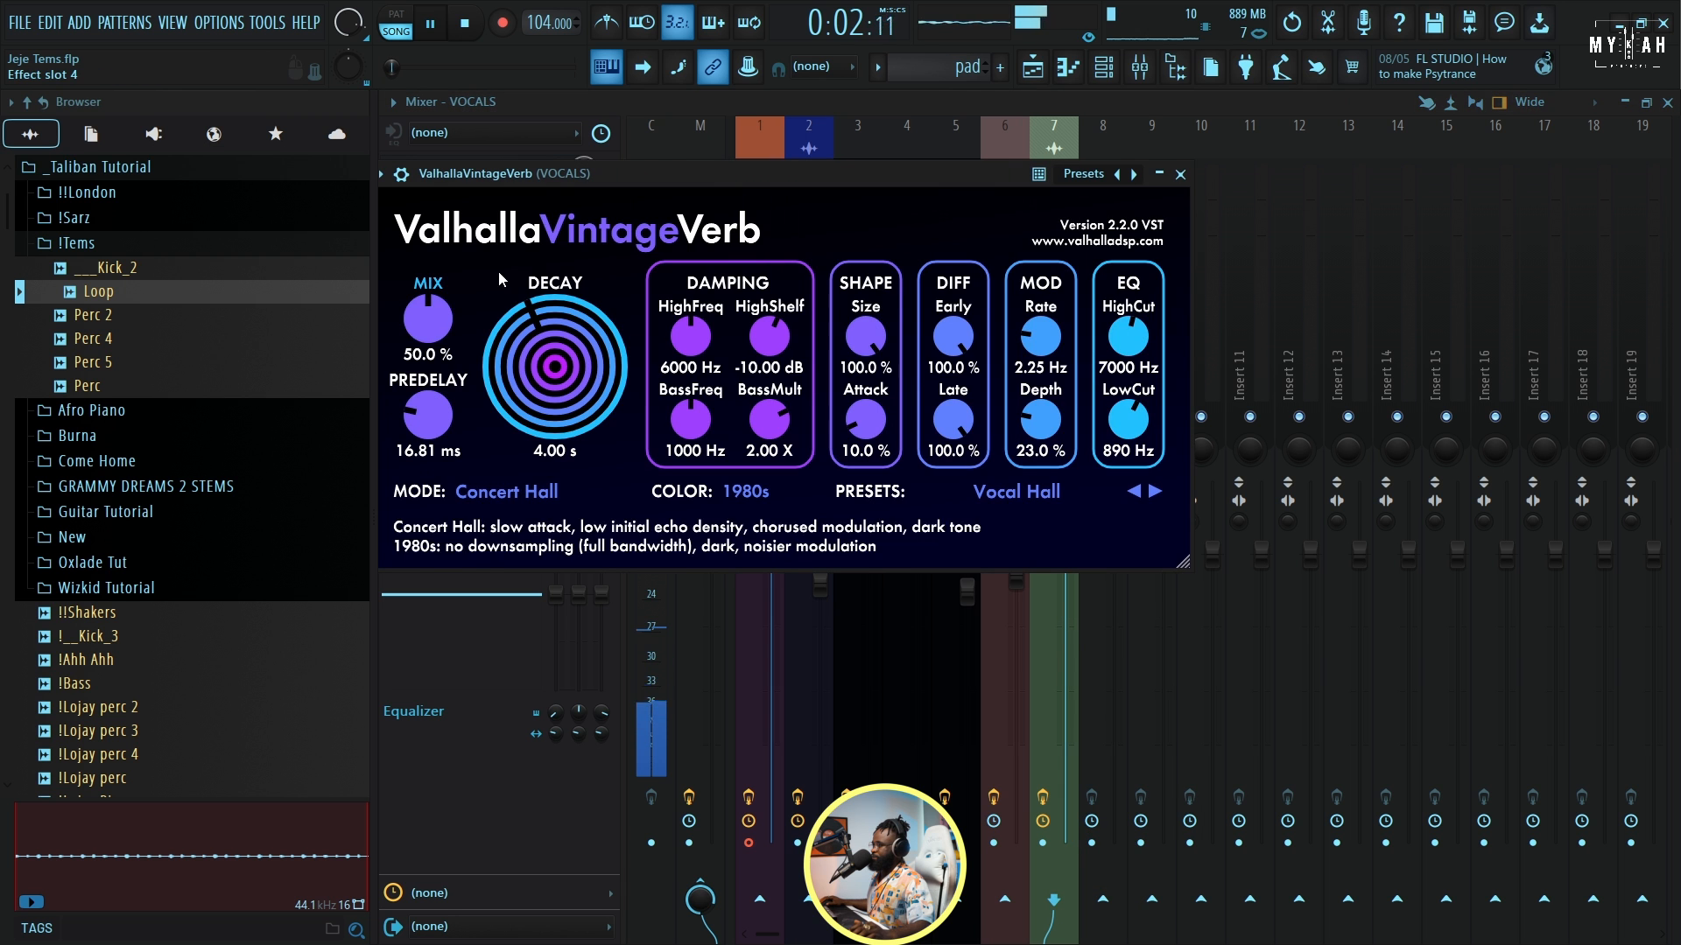
pyautogui.click(569, 107)
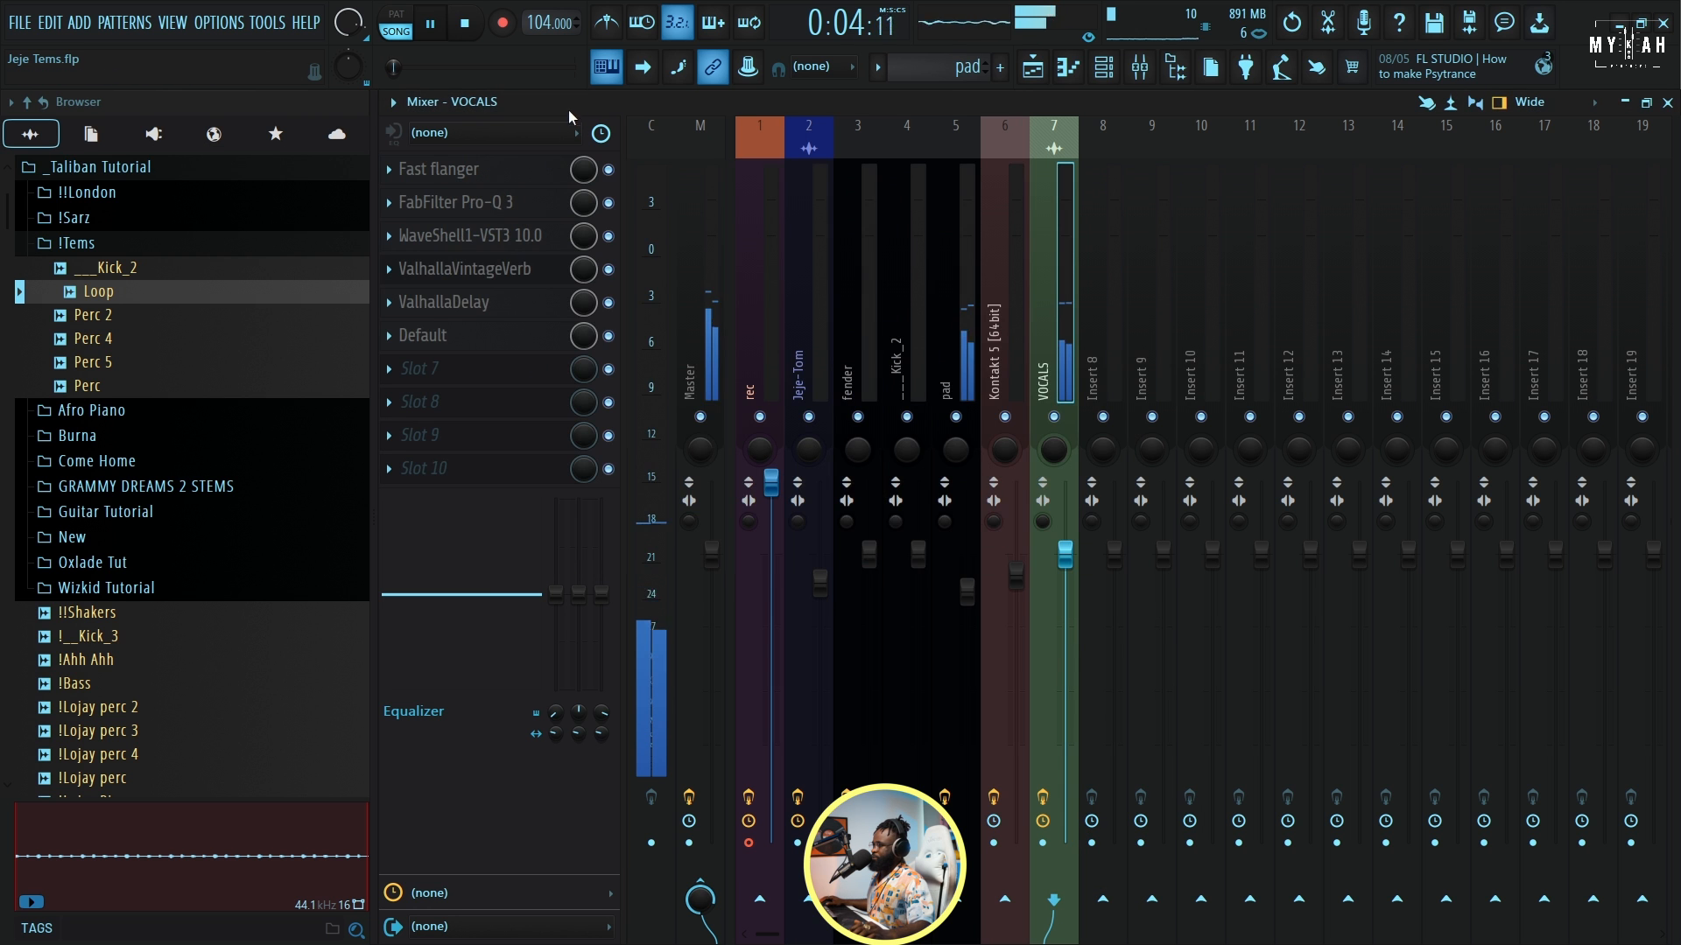
pyautogui.click(490, 302)
pyautogui.moveTo(812, 408); pyautogui.dragTo(834, 445)
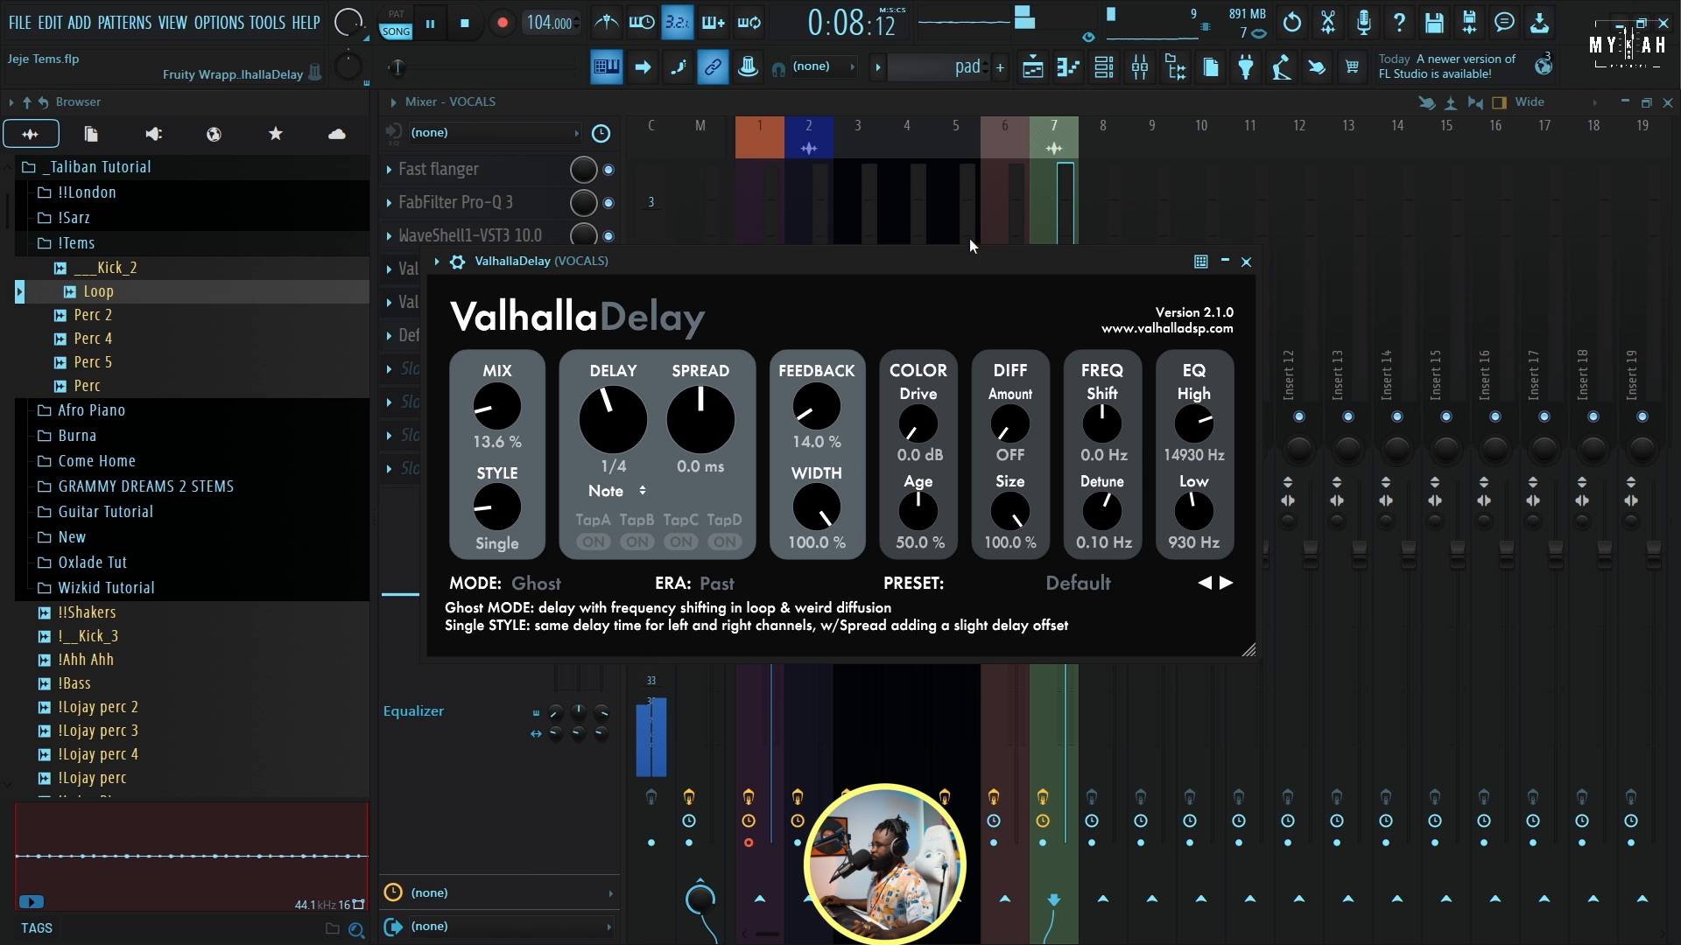
# Place a second __mute session clip on Track 11 at bar 5, filling the intro up to bar 9.
pyautogui.click(1033, 68)
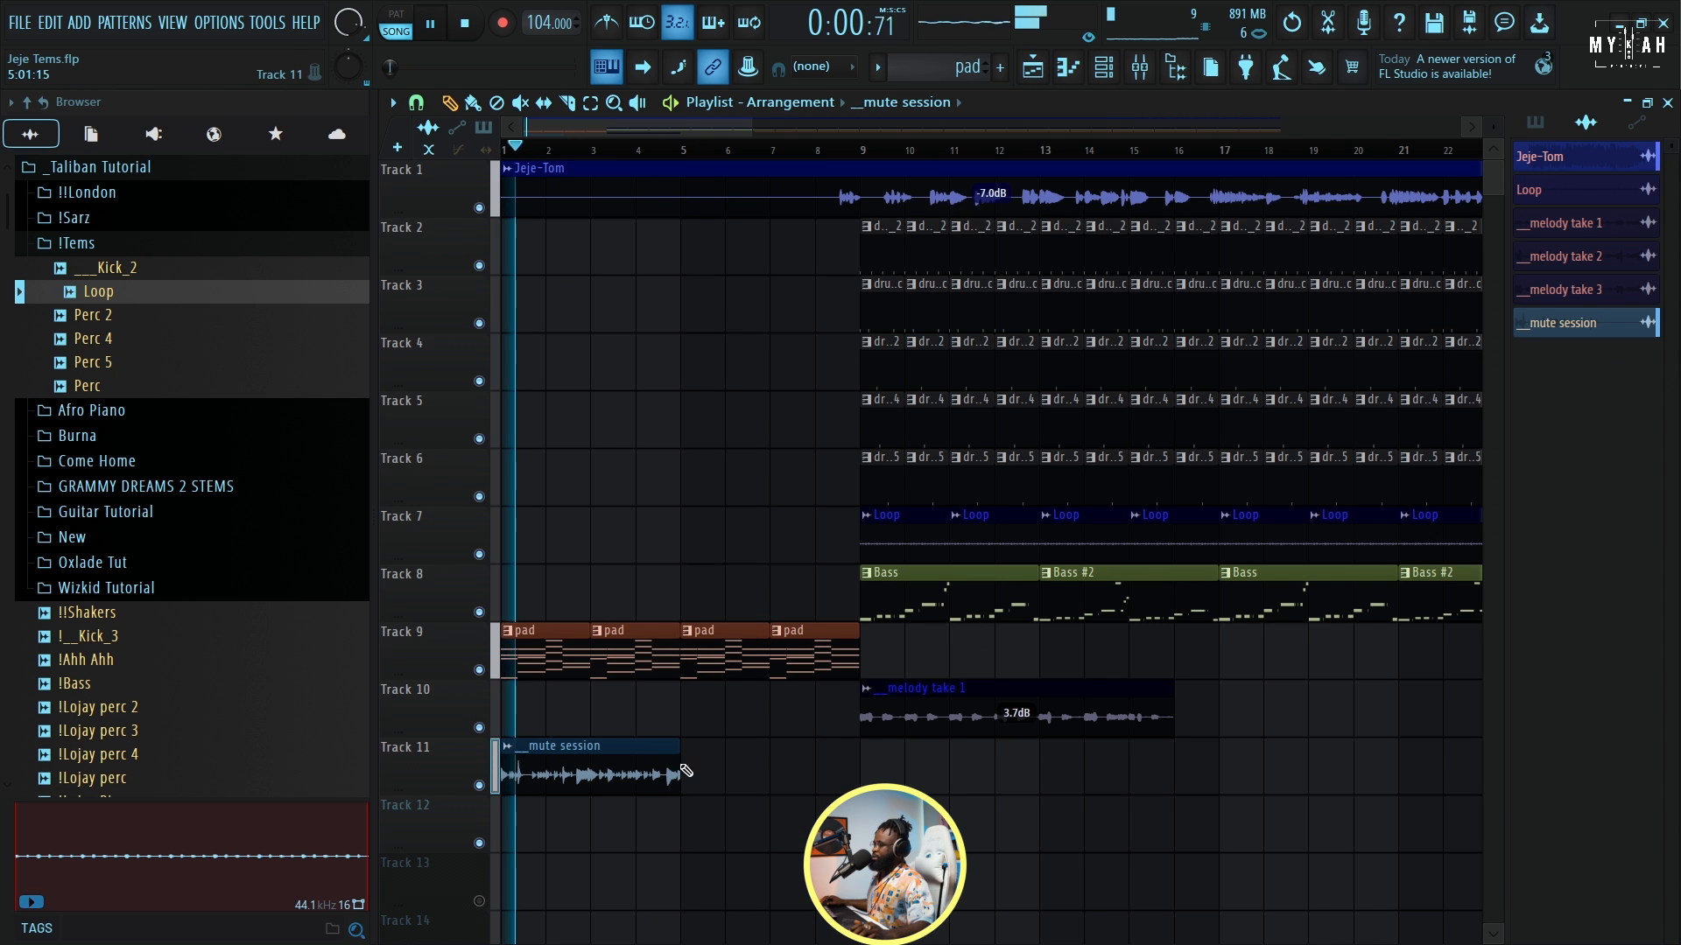
pyautogui.click(687, 766)
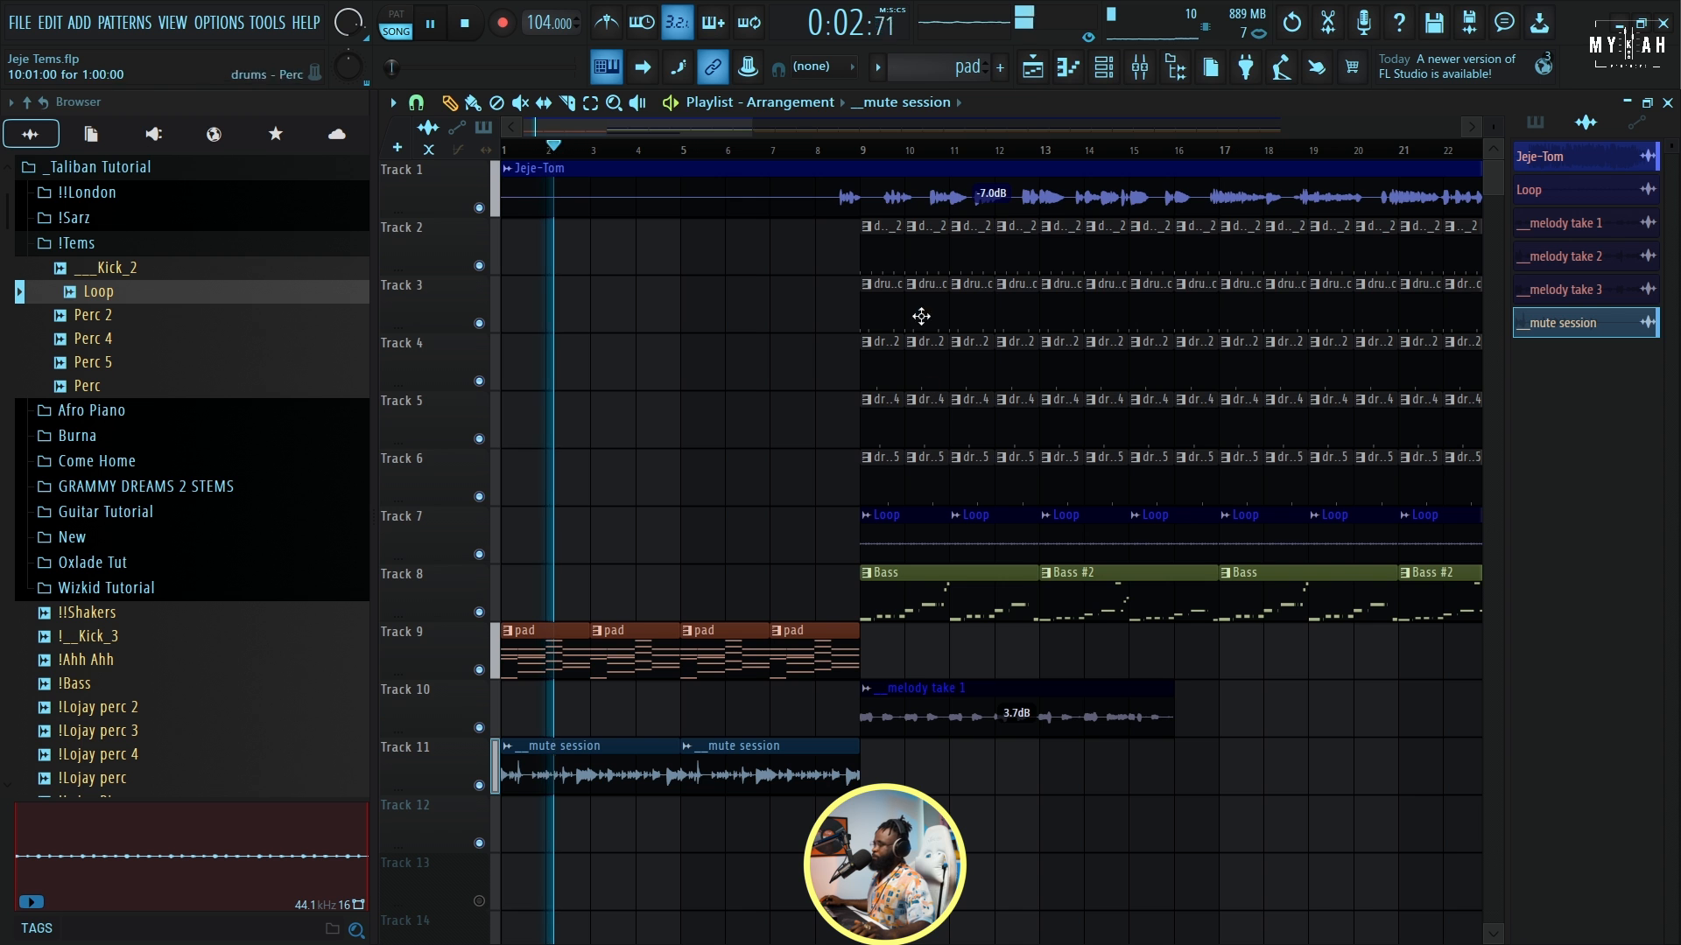
# Mute the Jeje-Tom vocal on Track 1 and pick the __melody take 1 clip on Track 10 as the clip to place.
pyautogui.scroll(-5, 868, 160)
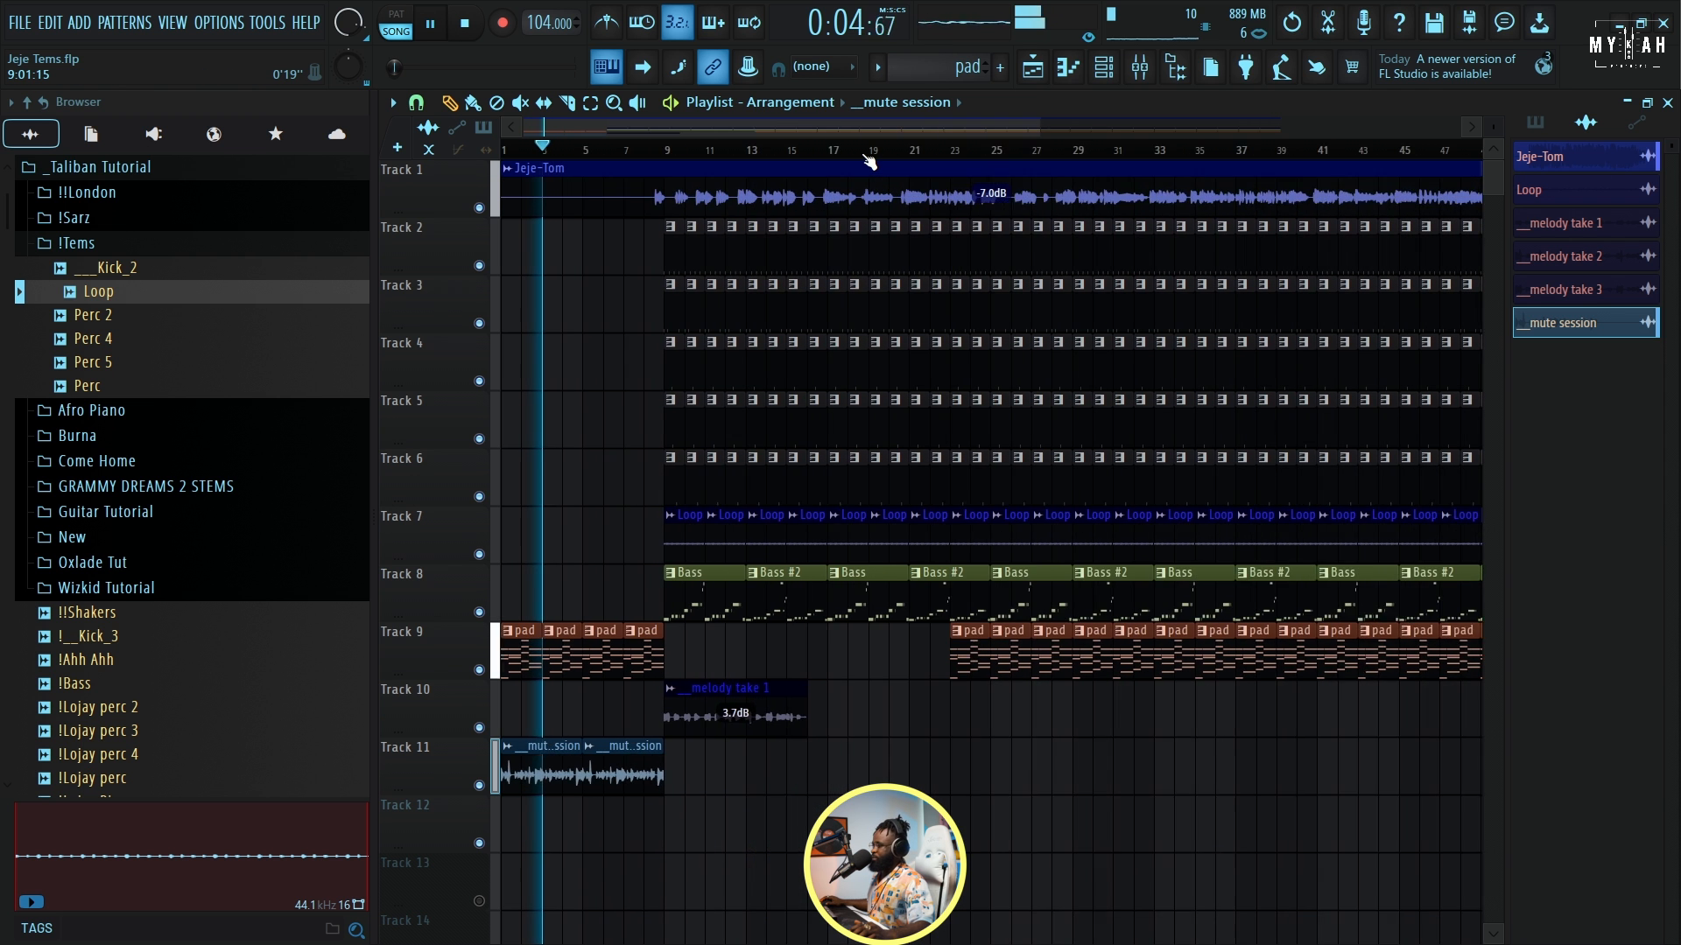
pyautogui.scroll(-1, 868, 160)
pyautogui.click(480, 209)
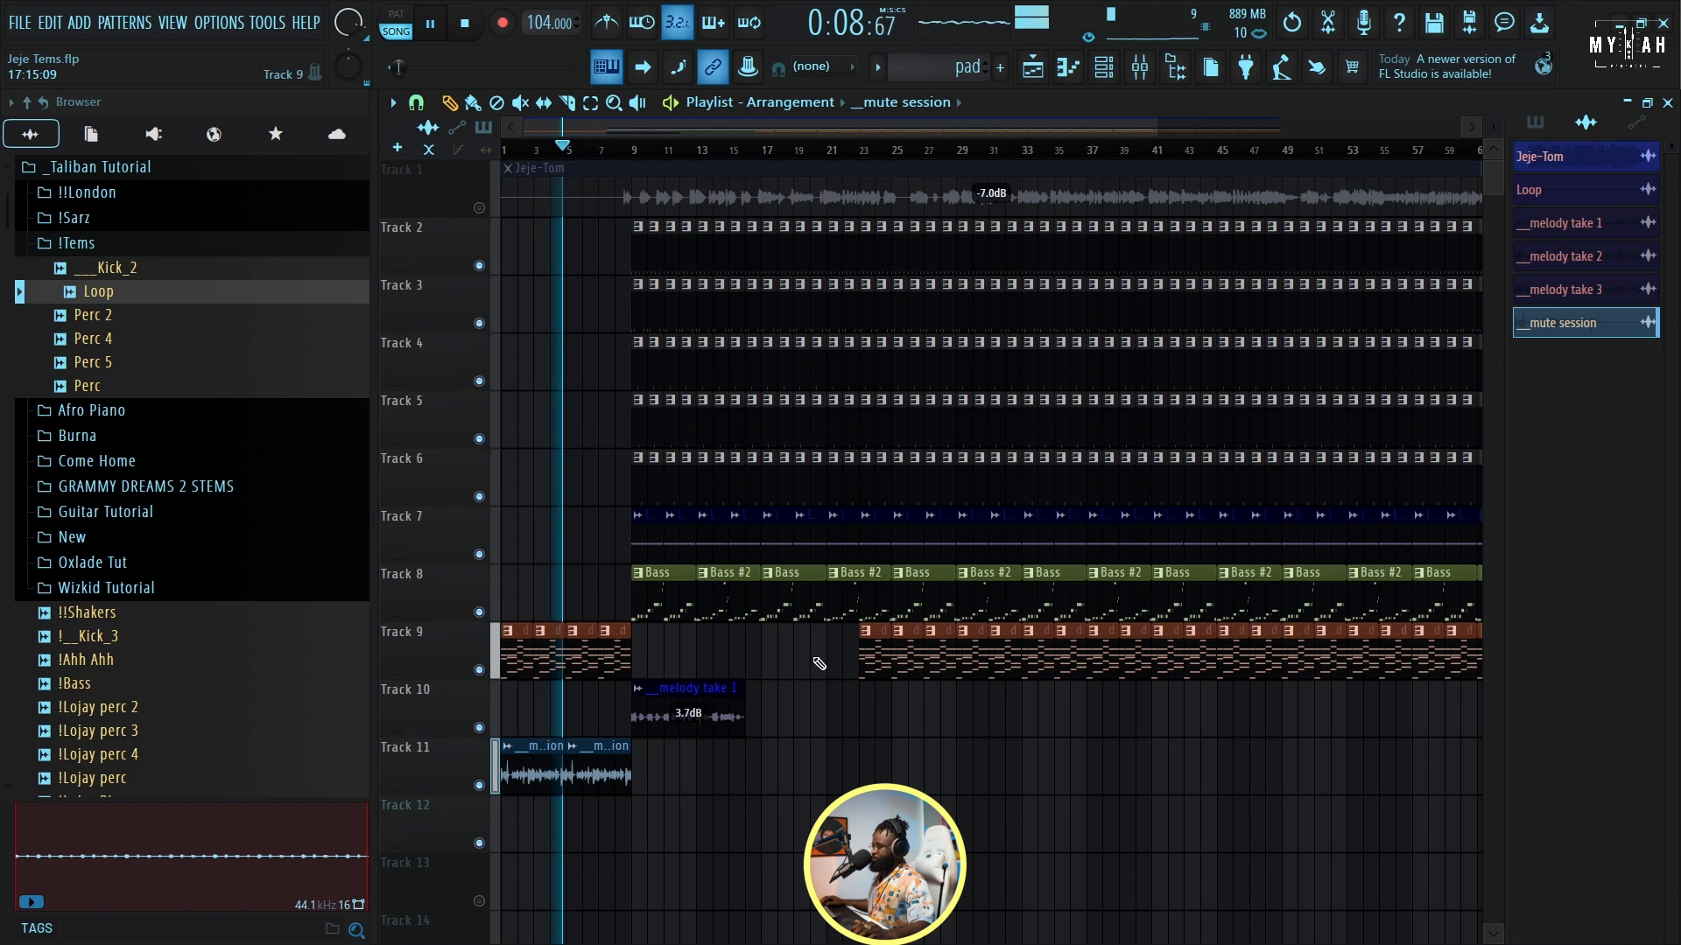
pyautogui.scroll(-3, 1488, 163)
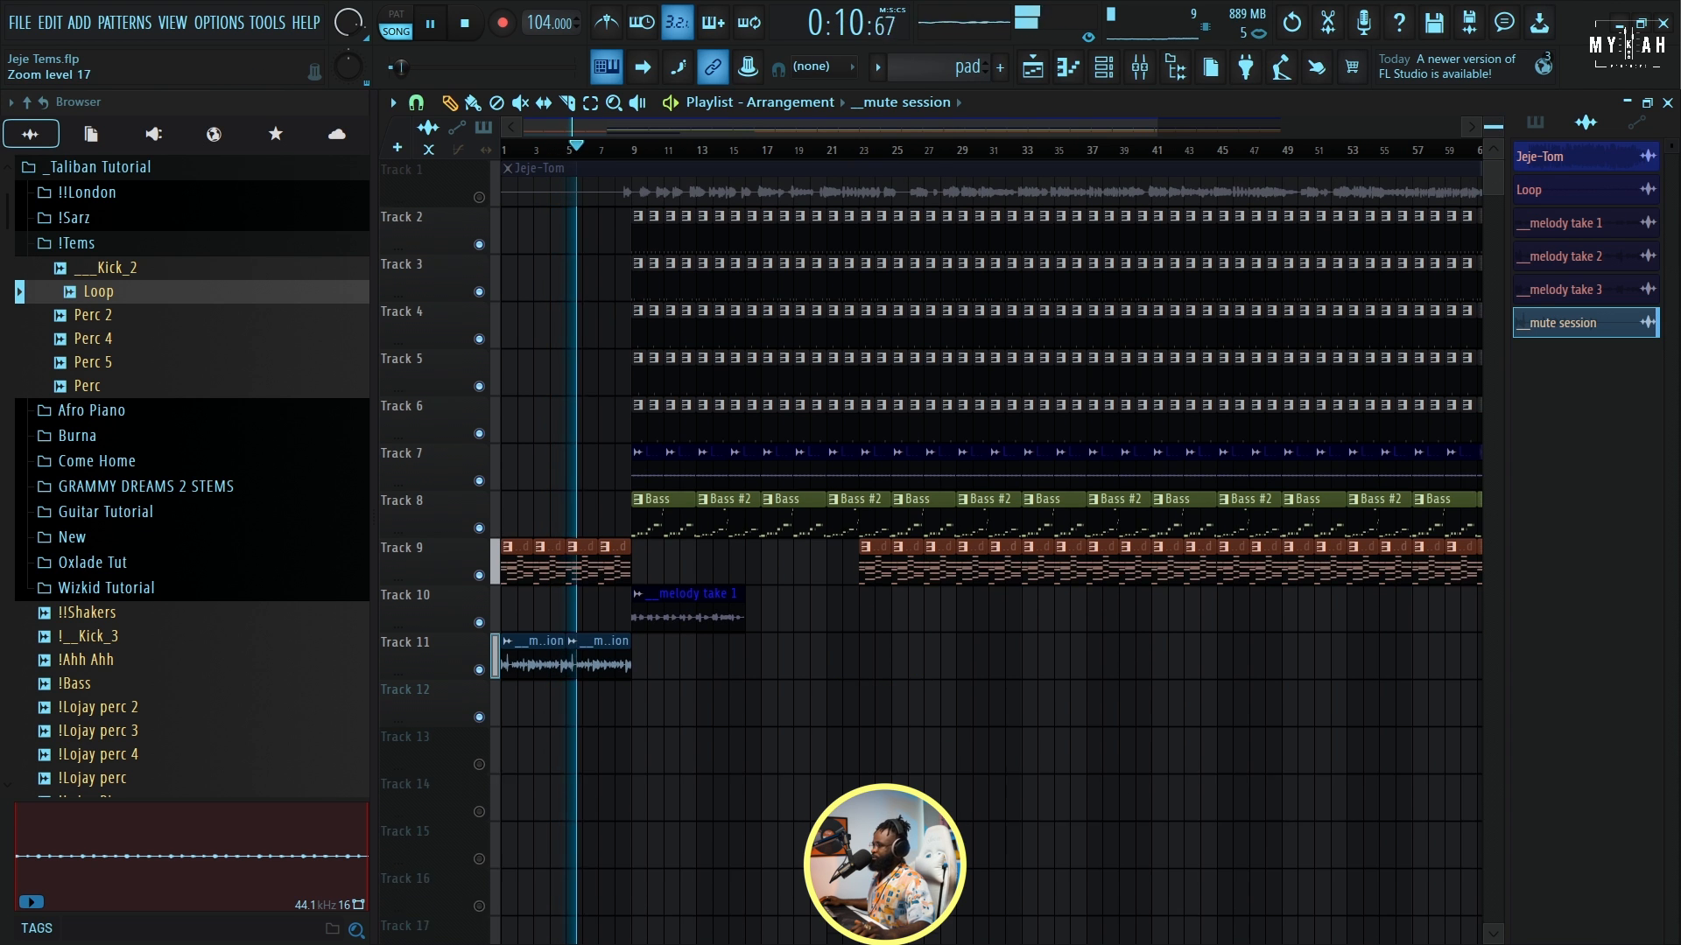
pyautogui.click(699, 572)
pyautogui.scroll(-3, 705, 165)
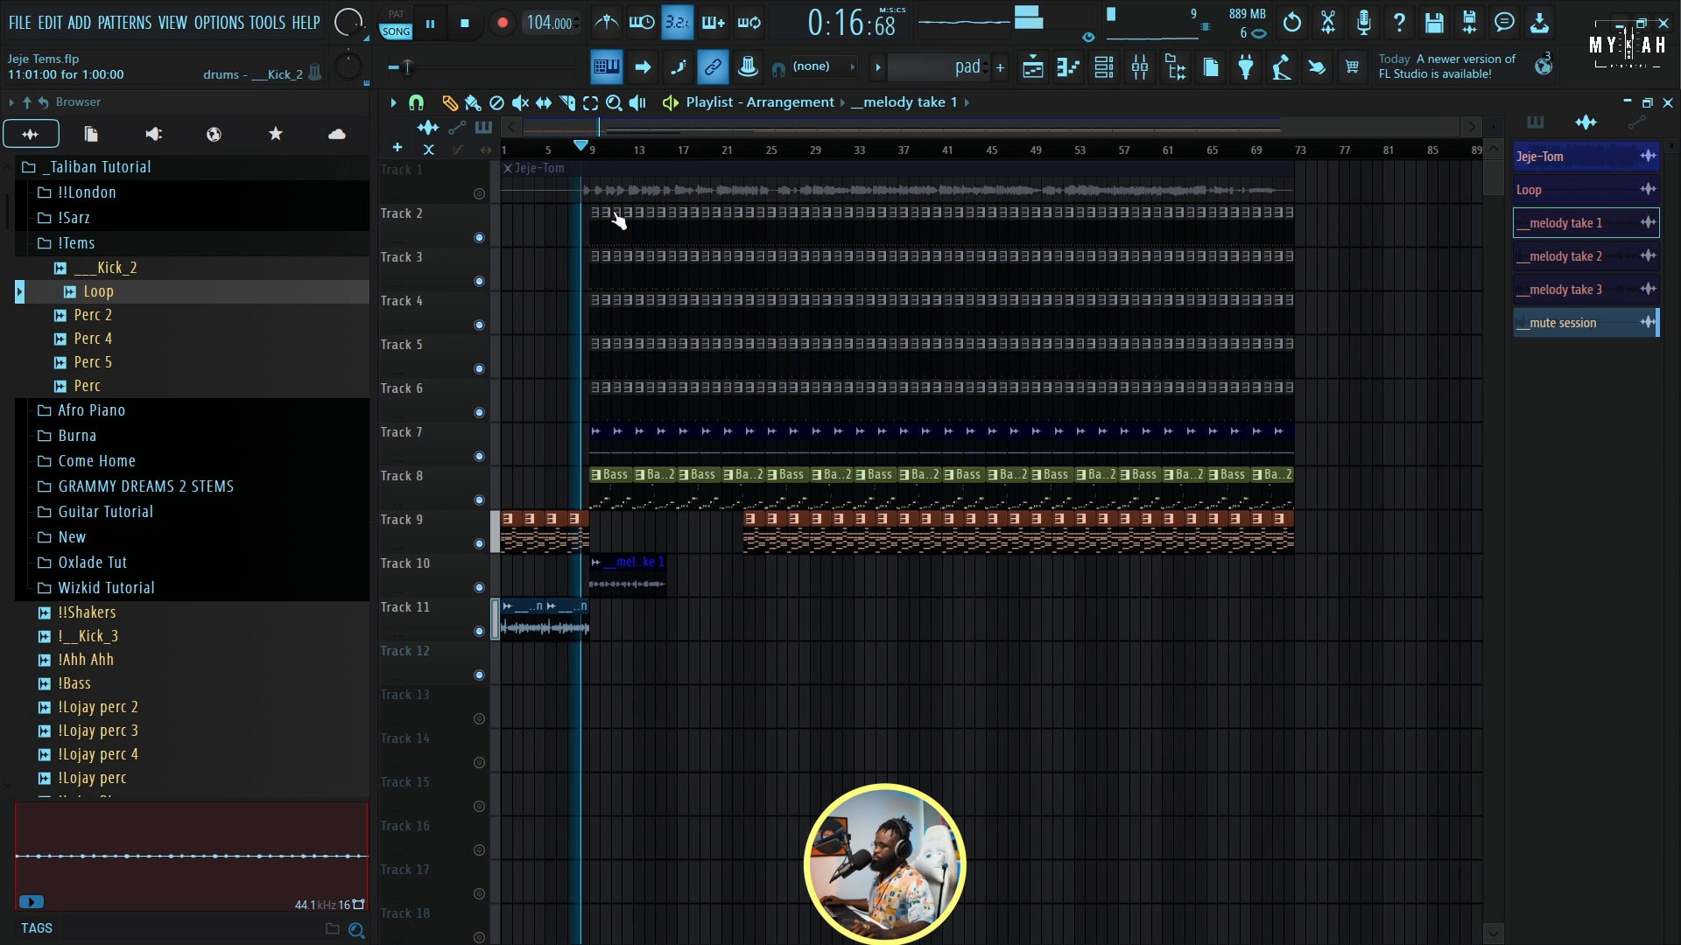
pyautogui.scroll(5, 593, 156)
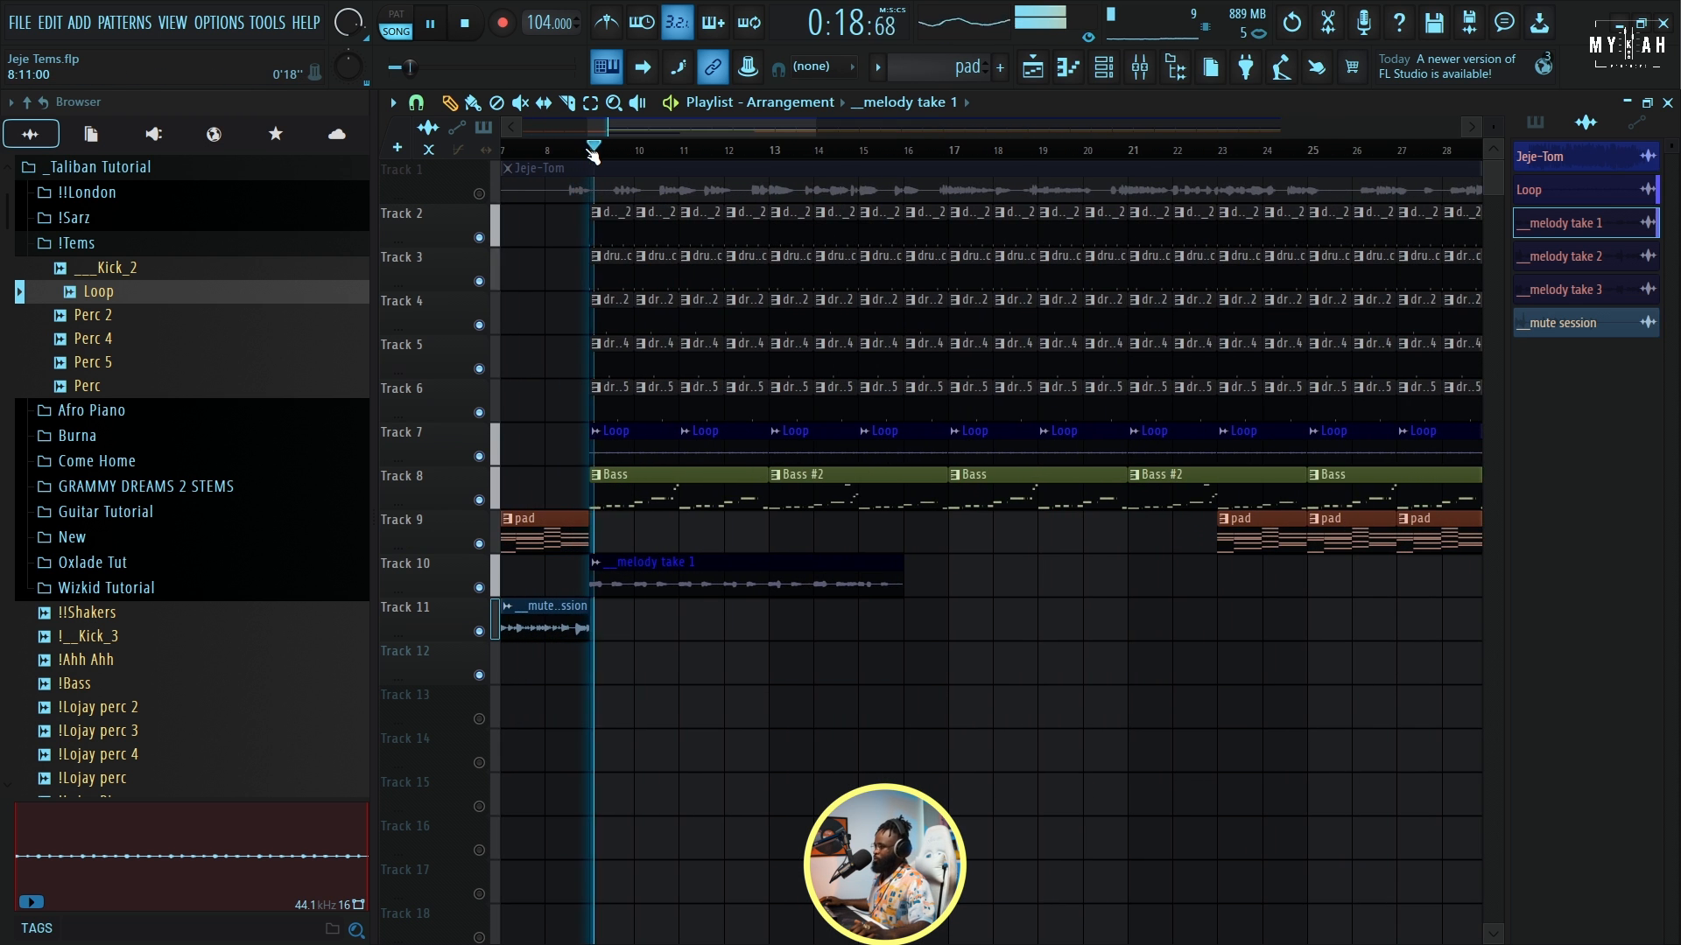
pyautogui.scroll(2, 593, 155)
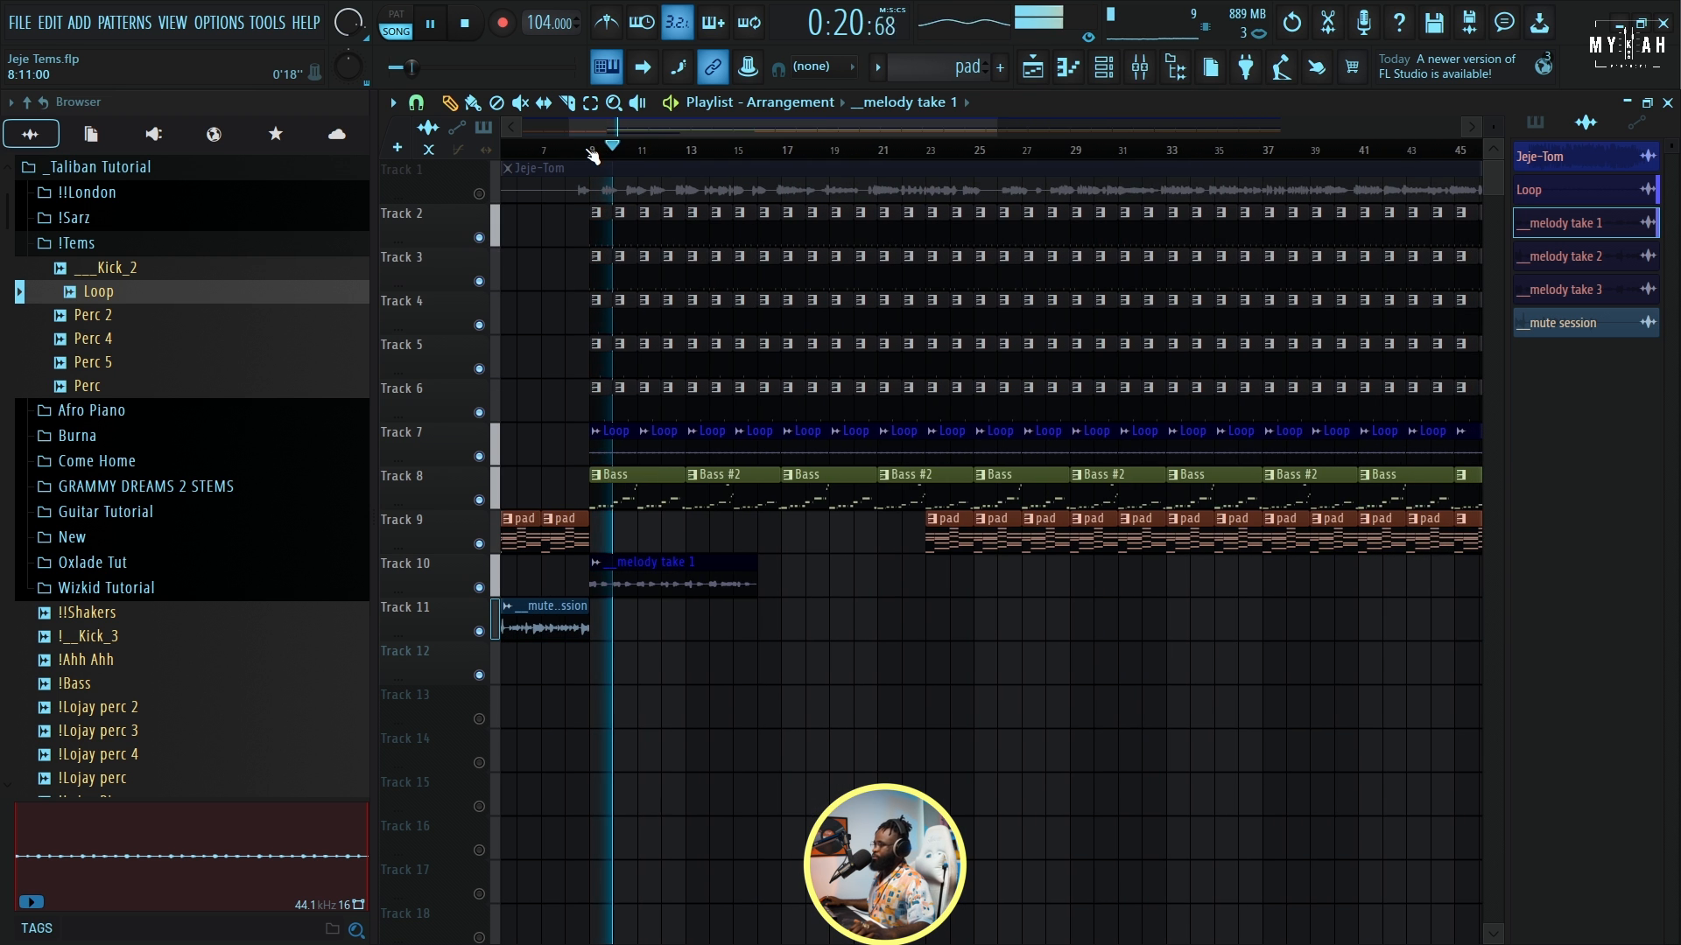
pyautogui.scroll(3, 593, 156)
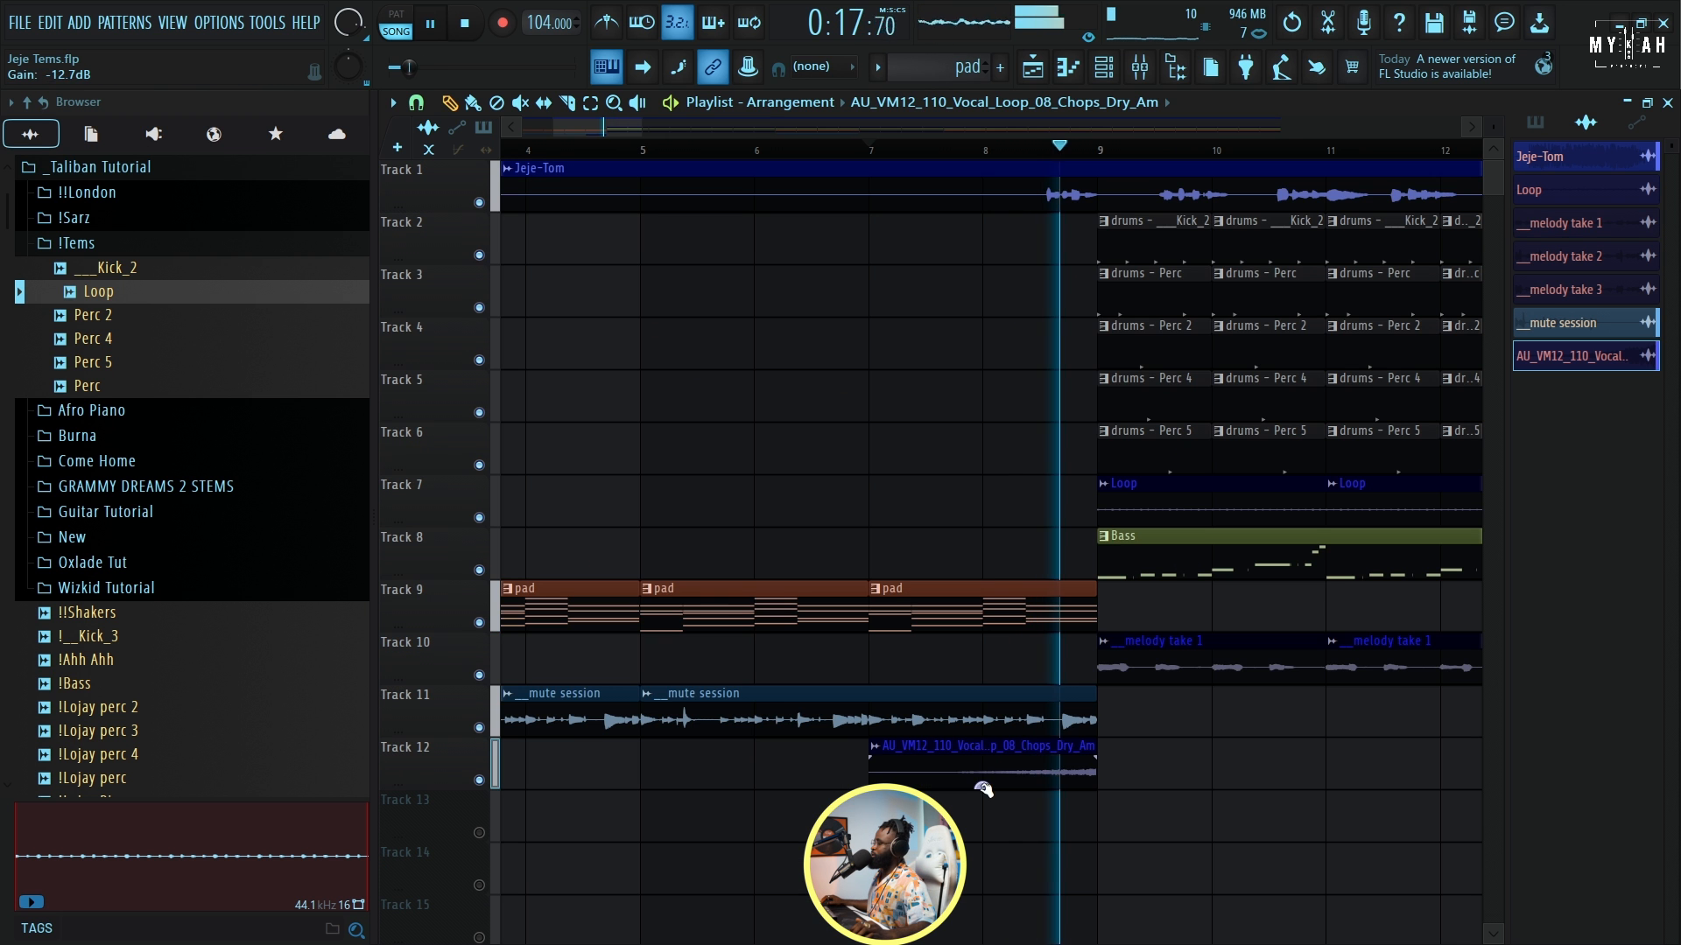
# Mute Track 1 holding the Jeje-Tom vocal.
pyautogui.scroll(-6, 961, 154)
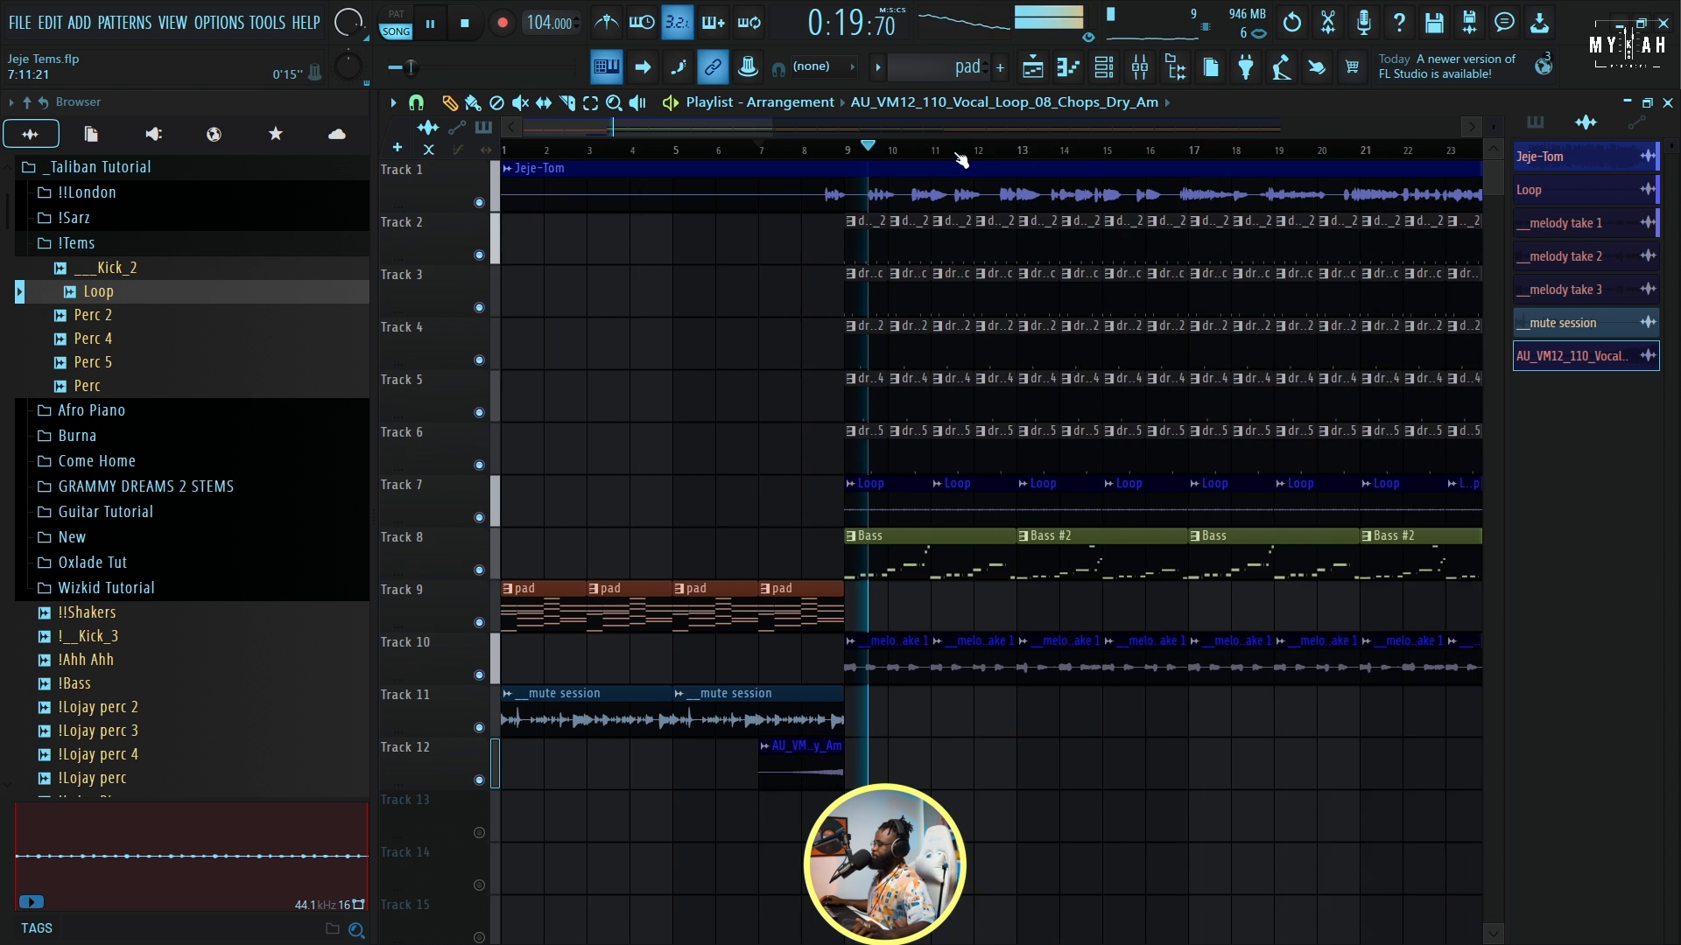
pyautogui.scroll(-2, 962, 158)
pyautogui.click(479, 202)
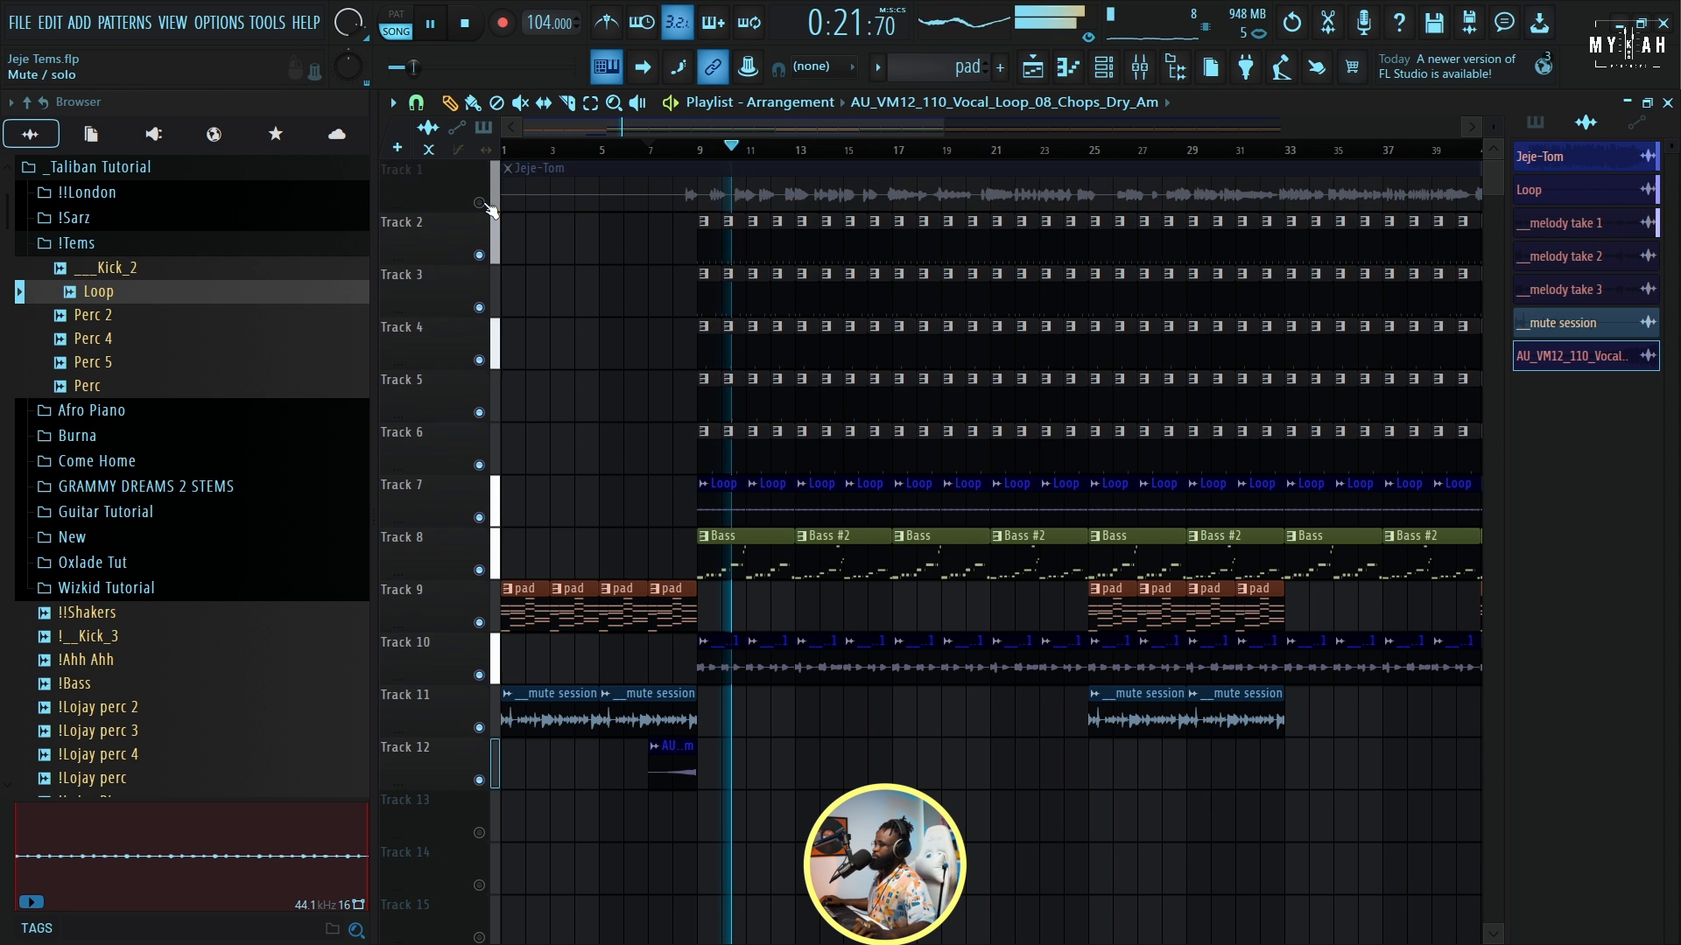
# Place copies of the AU_VM12_110_Vocal_Loop_08_Chops_Dry_Am clip on Track 12 at bars 23 and 31.
pyautogui.scroll(-4, 963, 151)
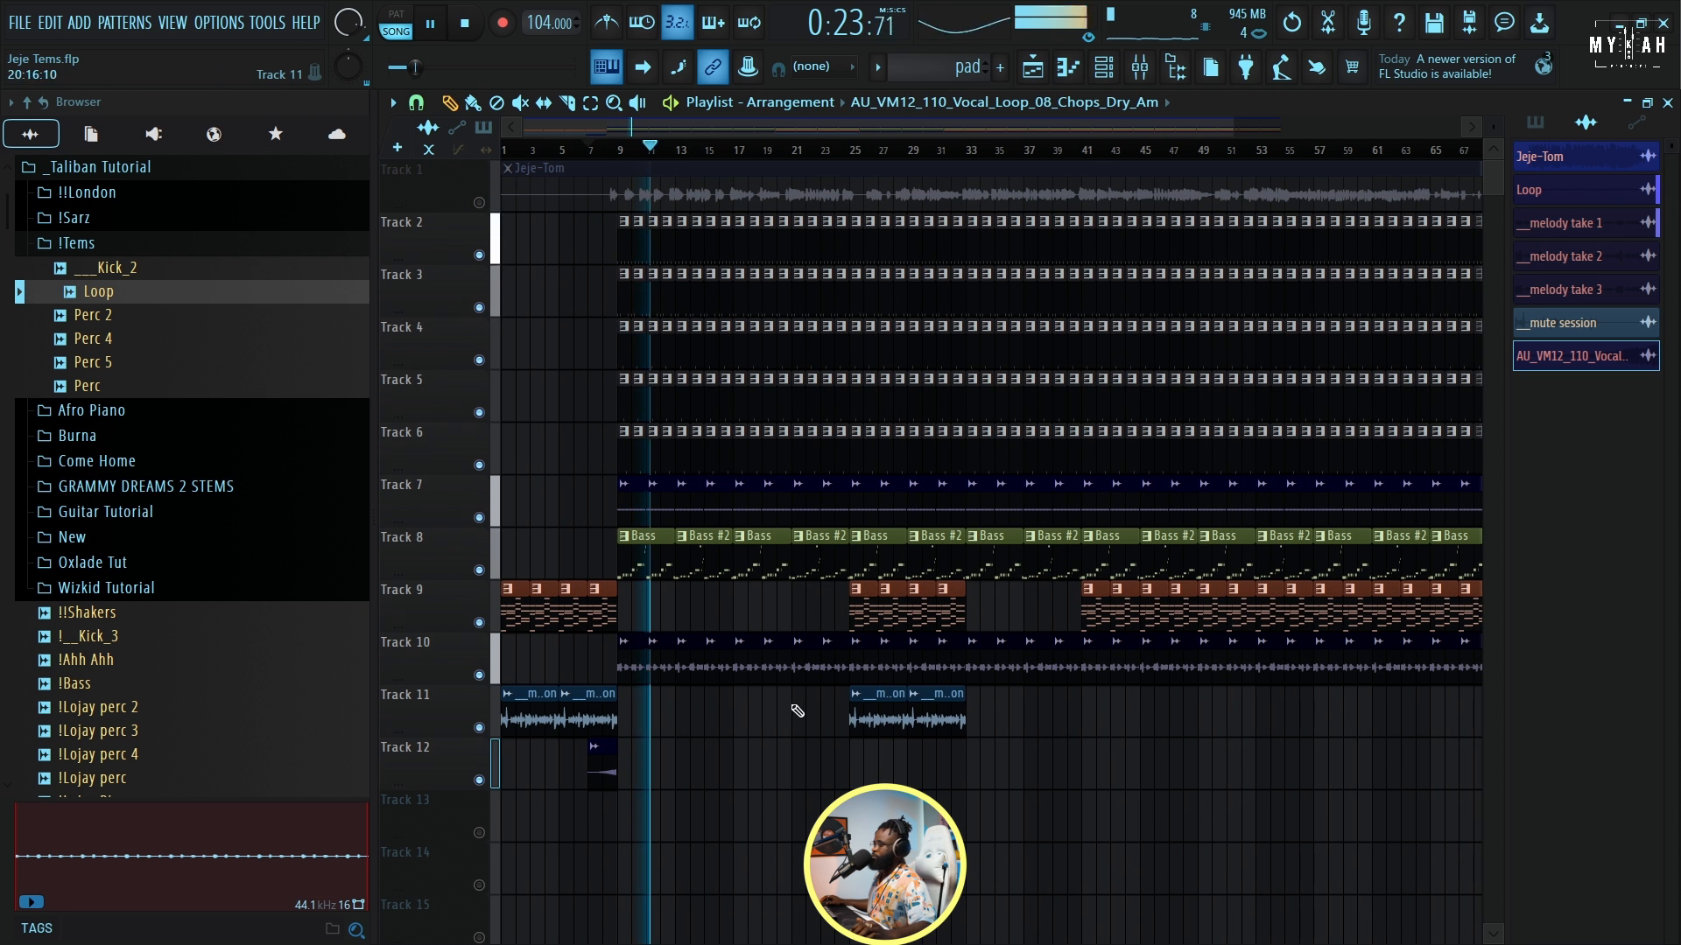
pyautogui.moveTo(635, 747); pyautogui.dragTo(831, 753)
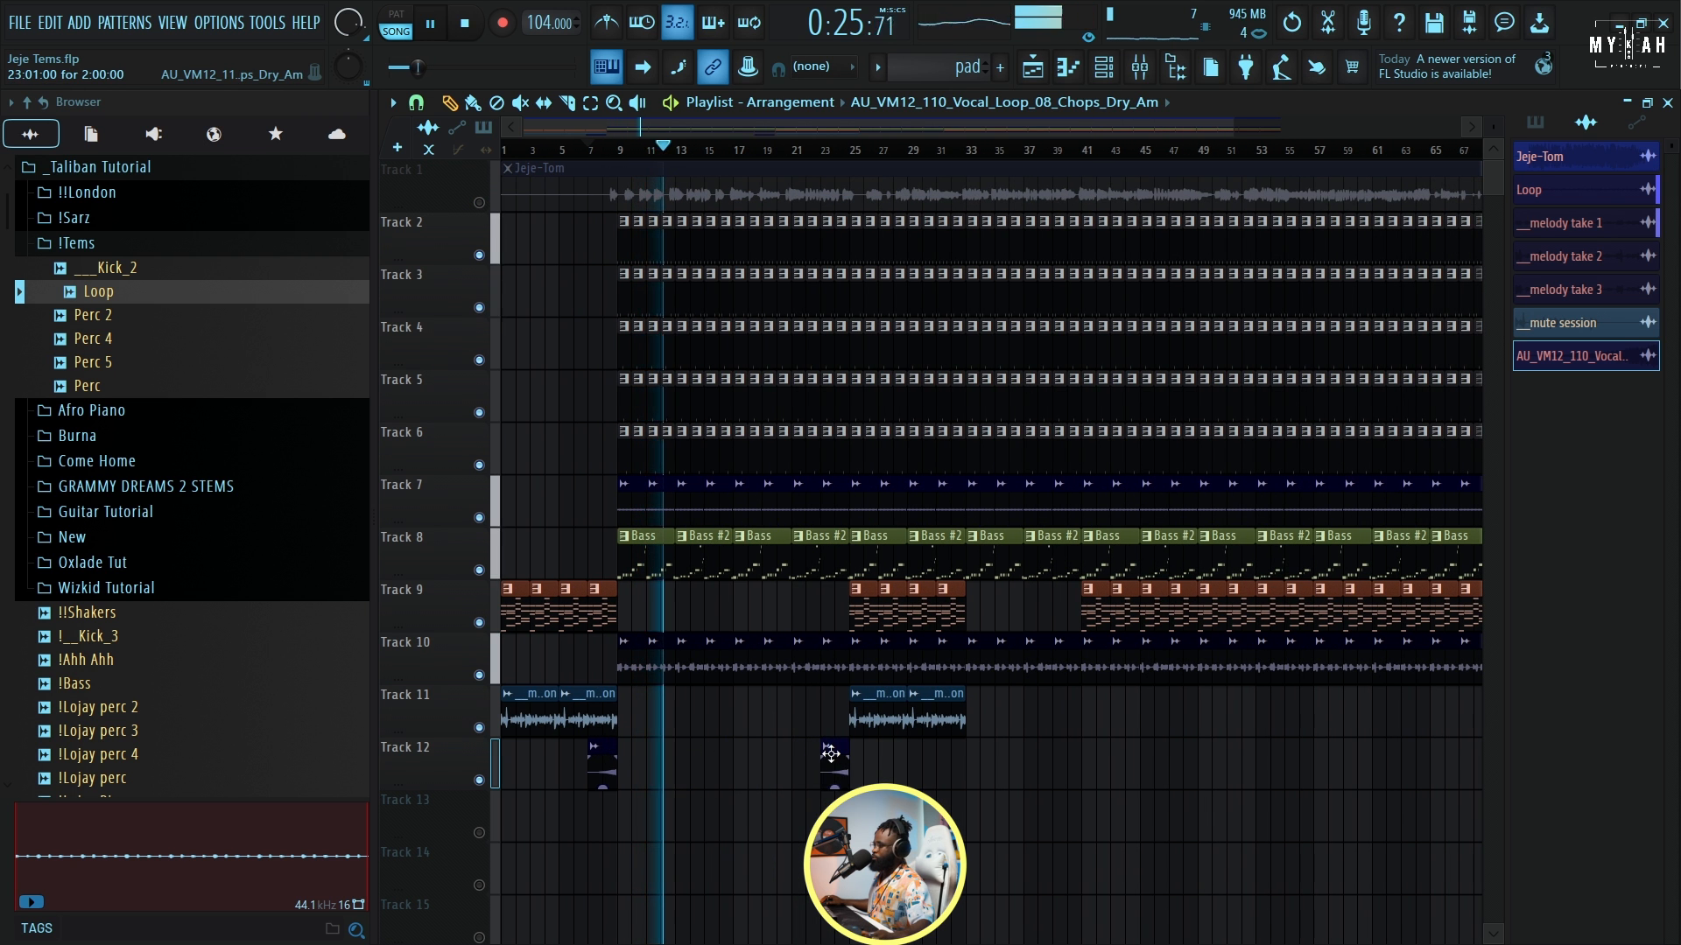
pyautogui.moveTo(934, 746); pyautogui.dragTo(952, 747)
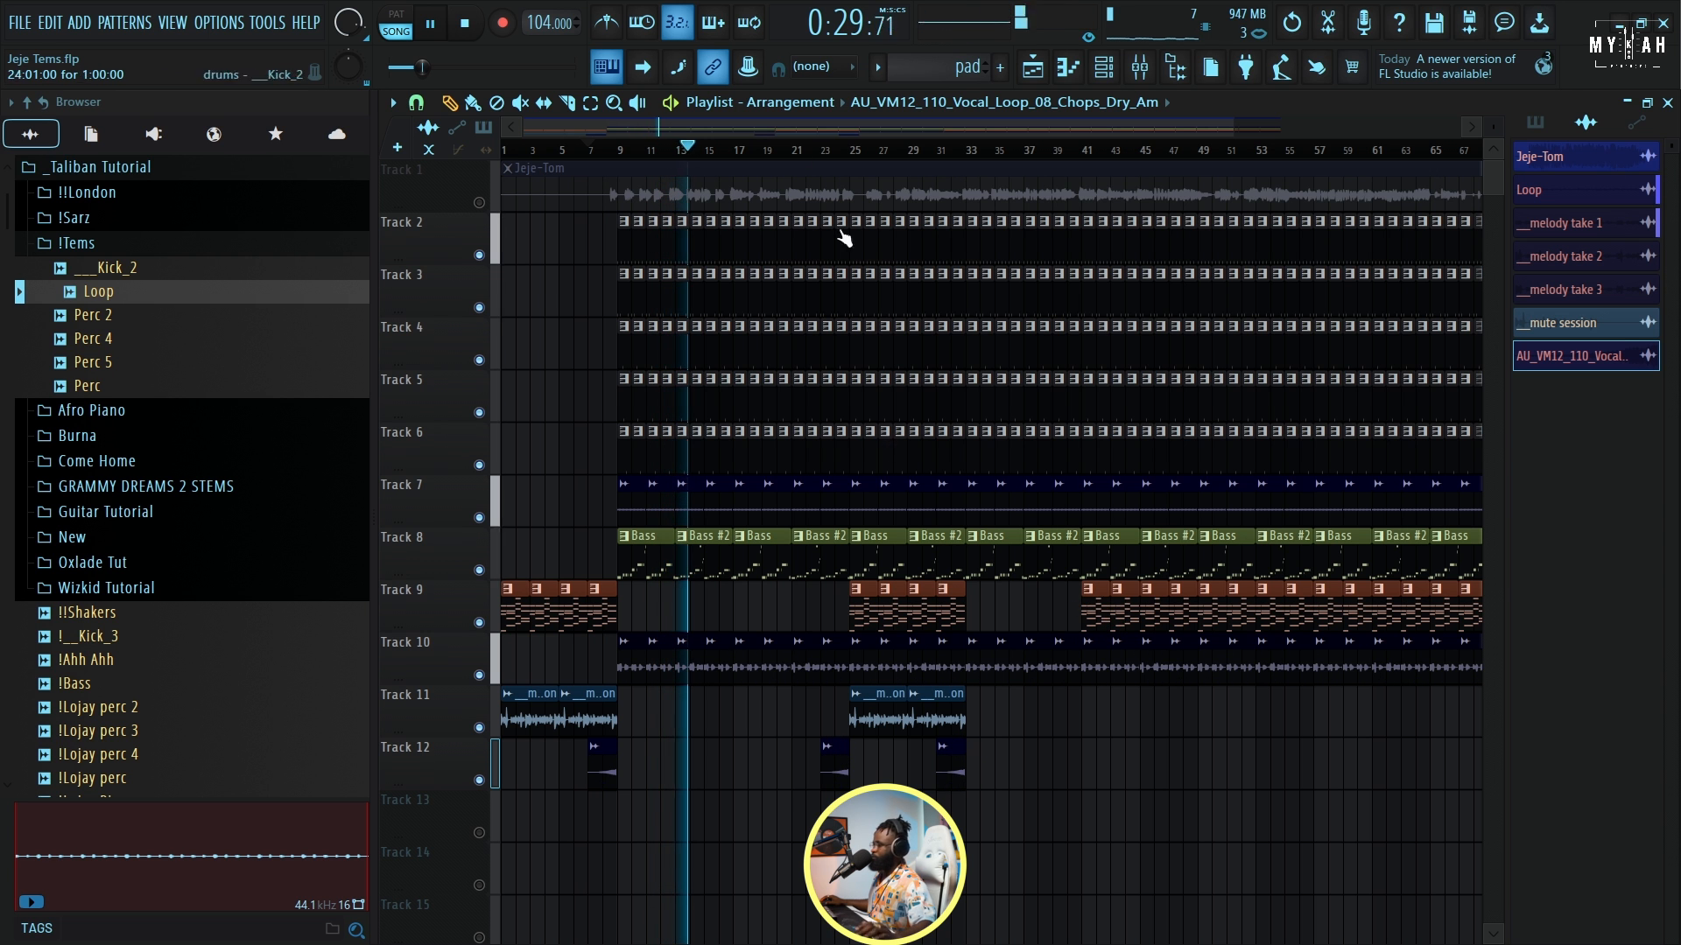
# Add a pad clip on Track 9 at bar 17 and make it unique as pad #2.
pyautogui.scroll(4, 689, 156)
pyautogui.scroll(3, 689, 156)
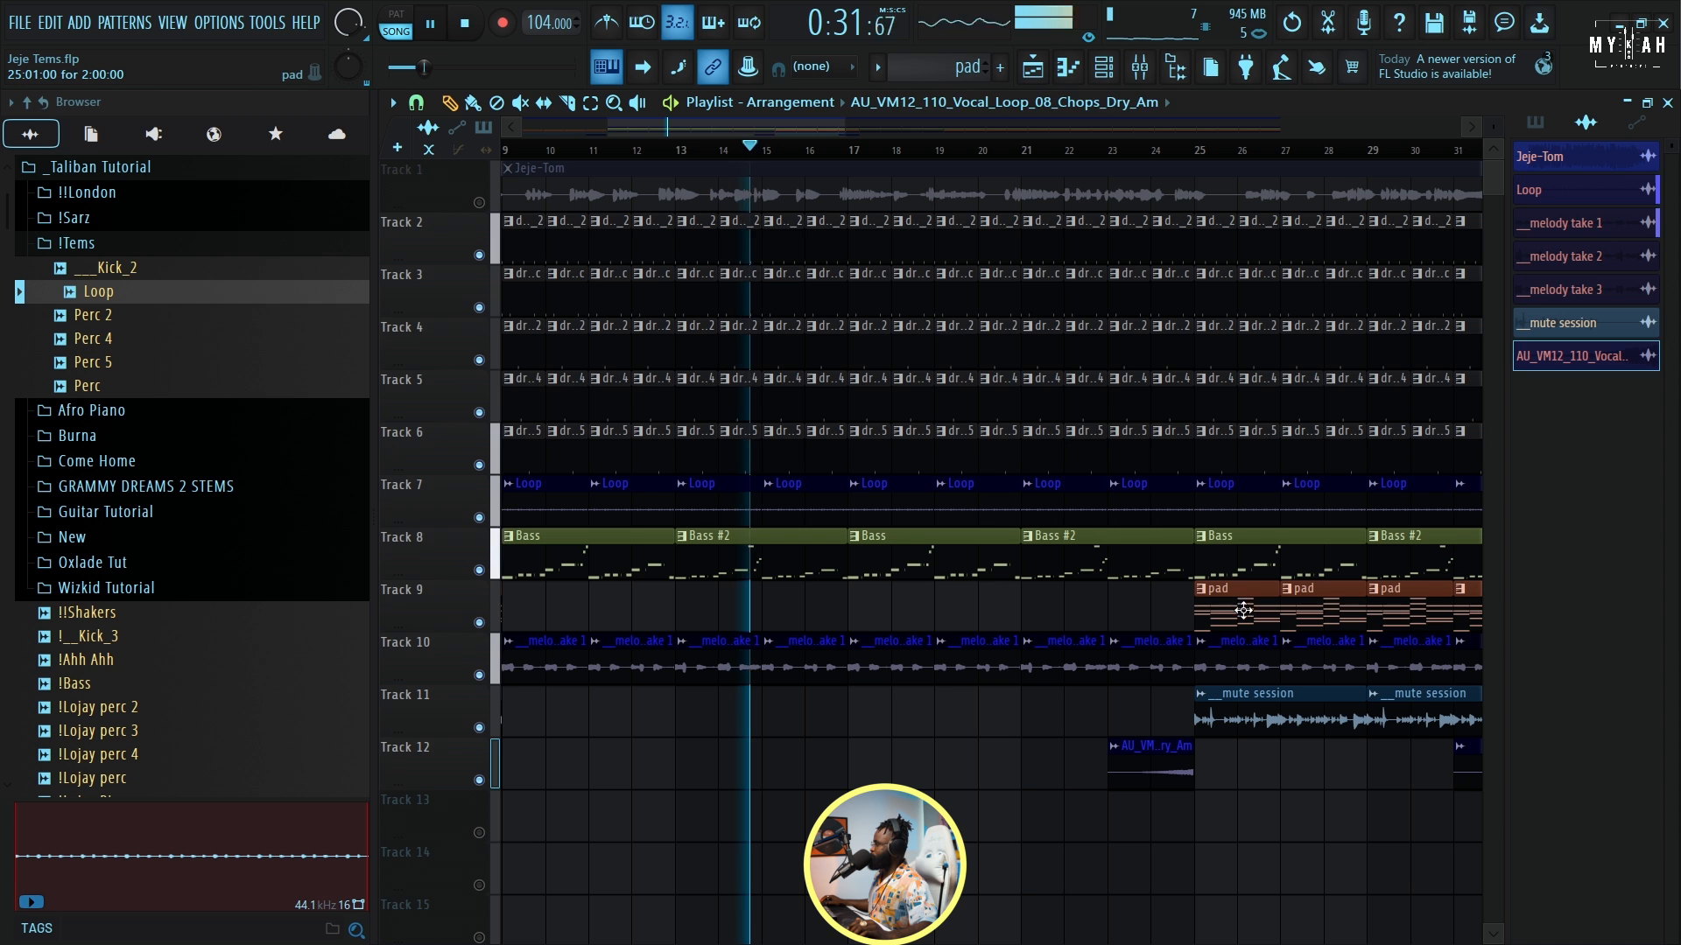
pyautogui.click(845, 612)
pyautogui.click(853, 589)
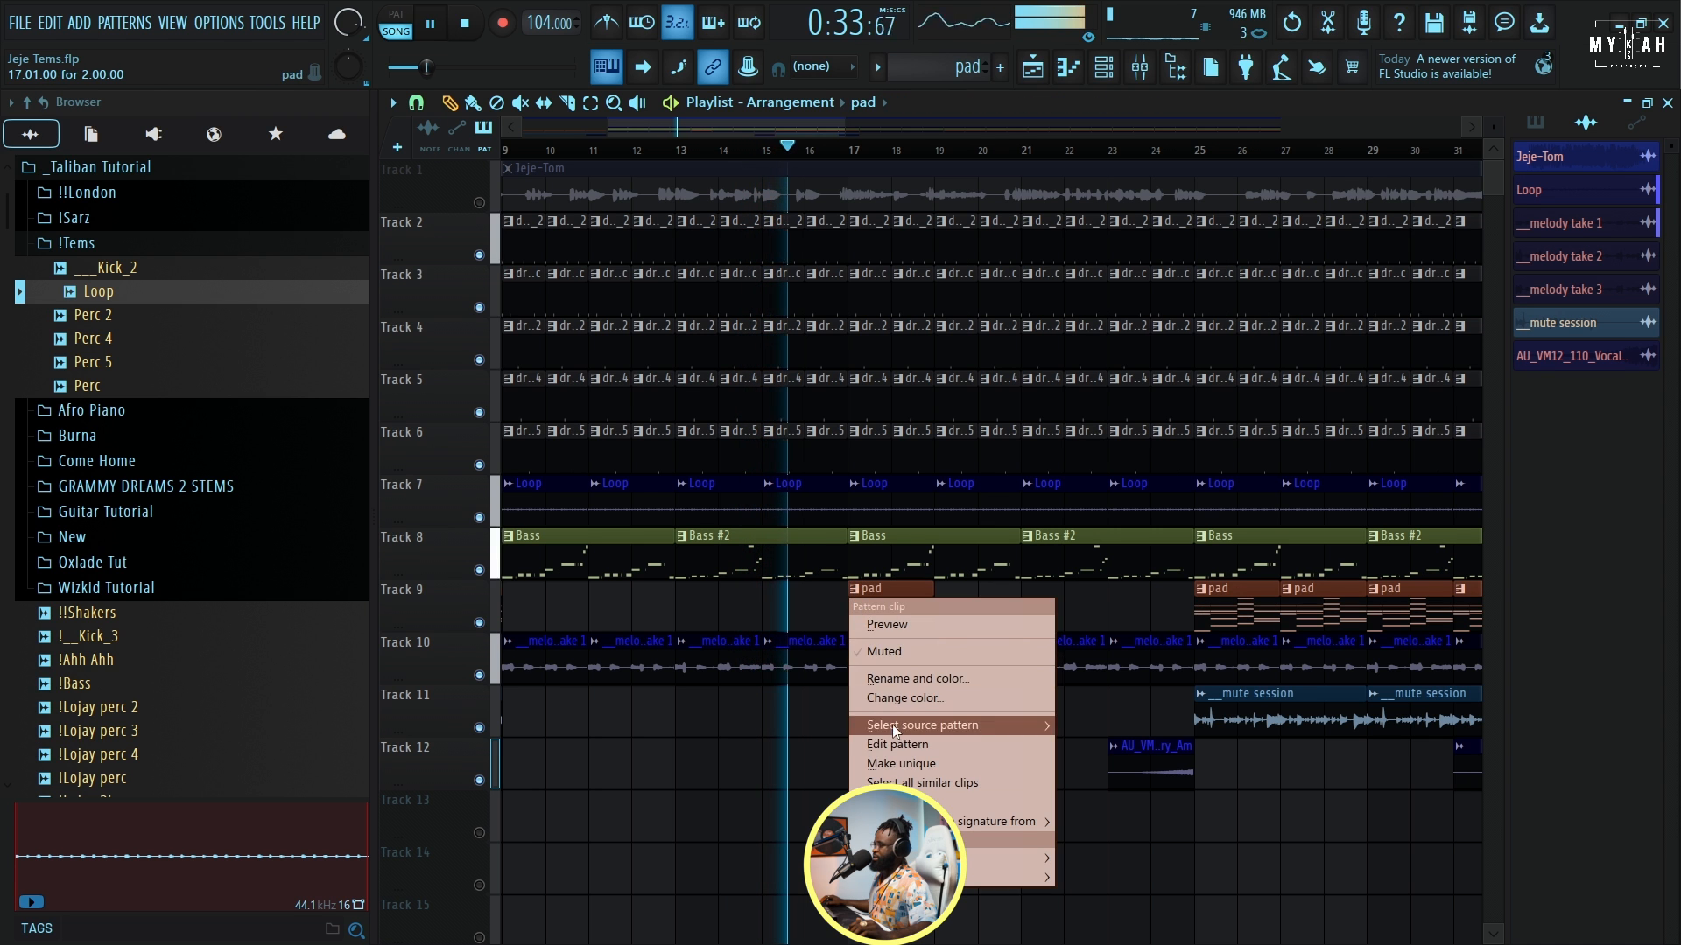
pyautogui.click(893, 764)
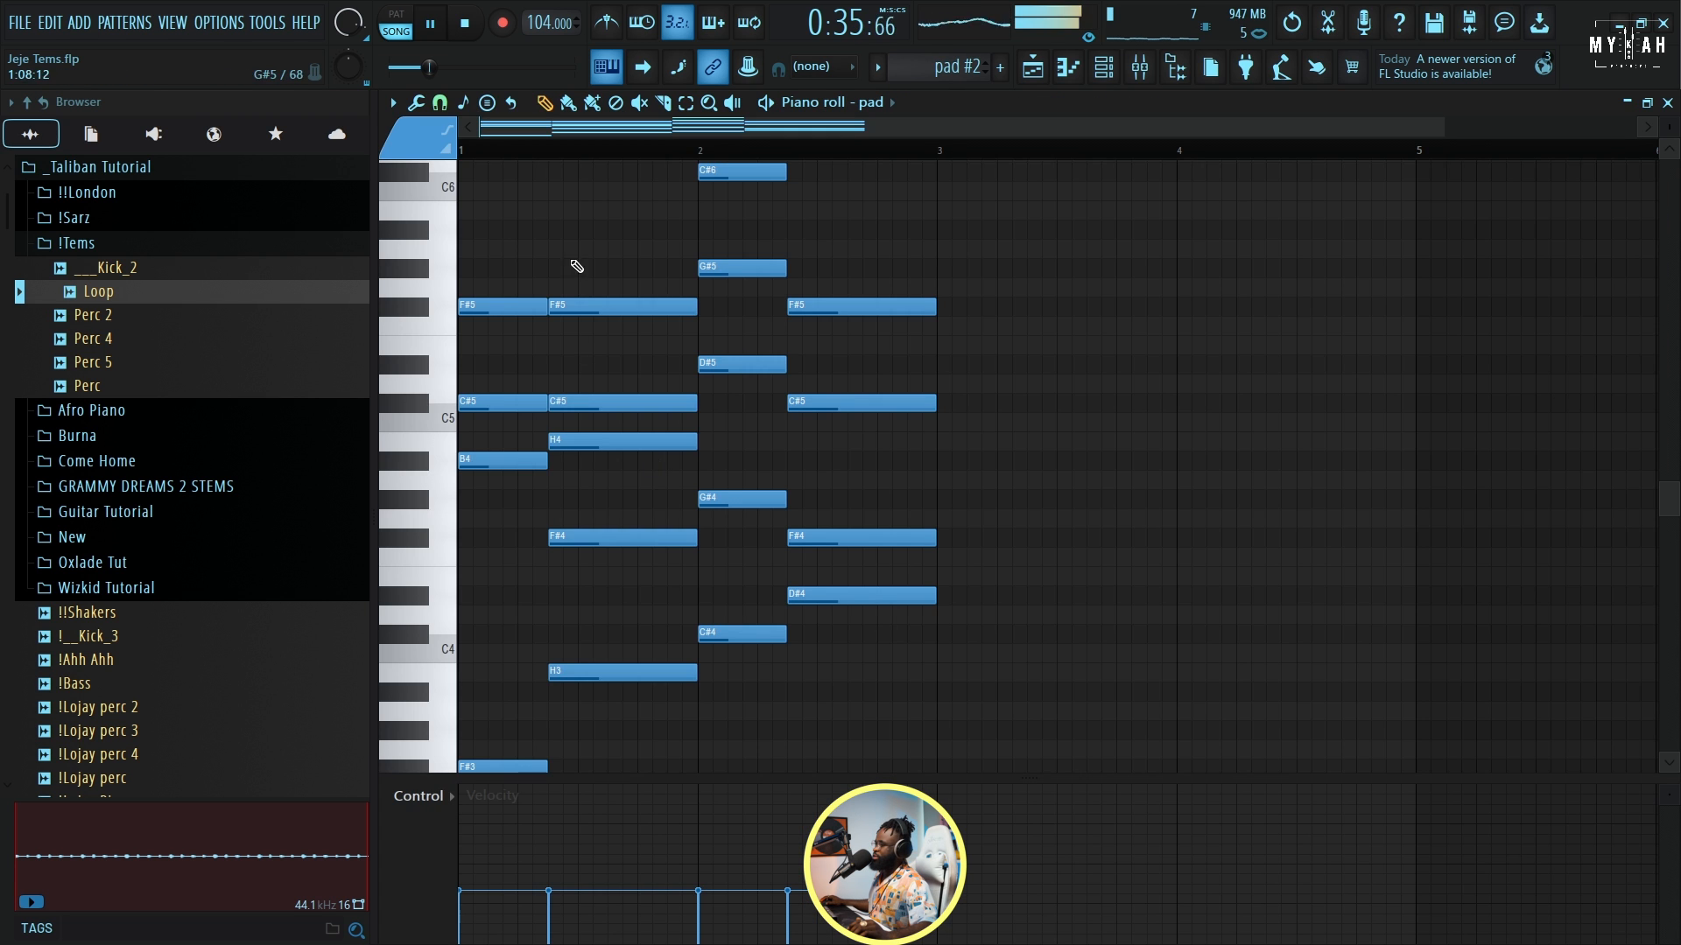
# Delete all five notes of the second chord in bar 1 of pad #2.
pyautogui.rightClick(613, 306)
pyautogui.rightClick(615, 403)
pyautogui.rightClick(618, 442)
pyautogui.rightClick(622, 538)
pyautogui.rightClick(626, 673)
pyautogui.scroll(-2, 639, 700)
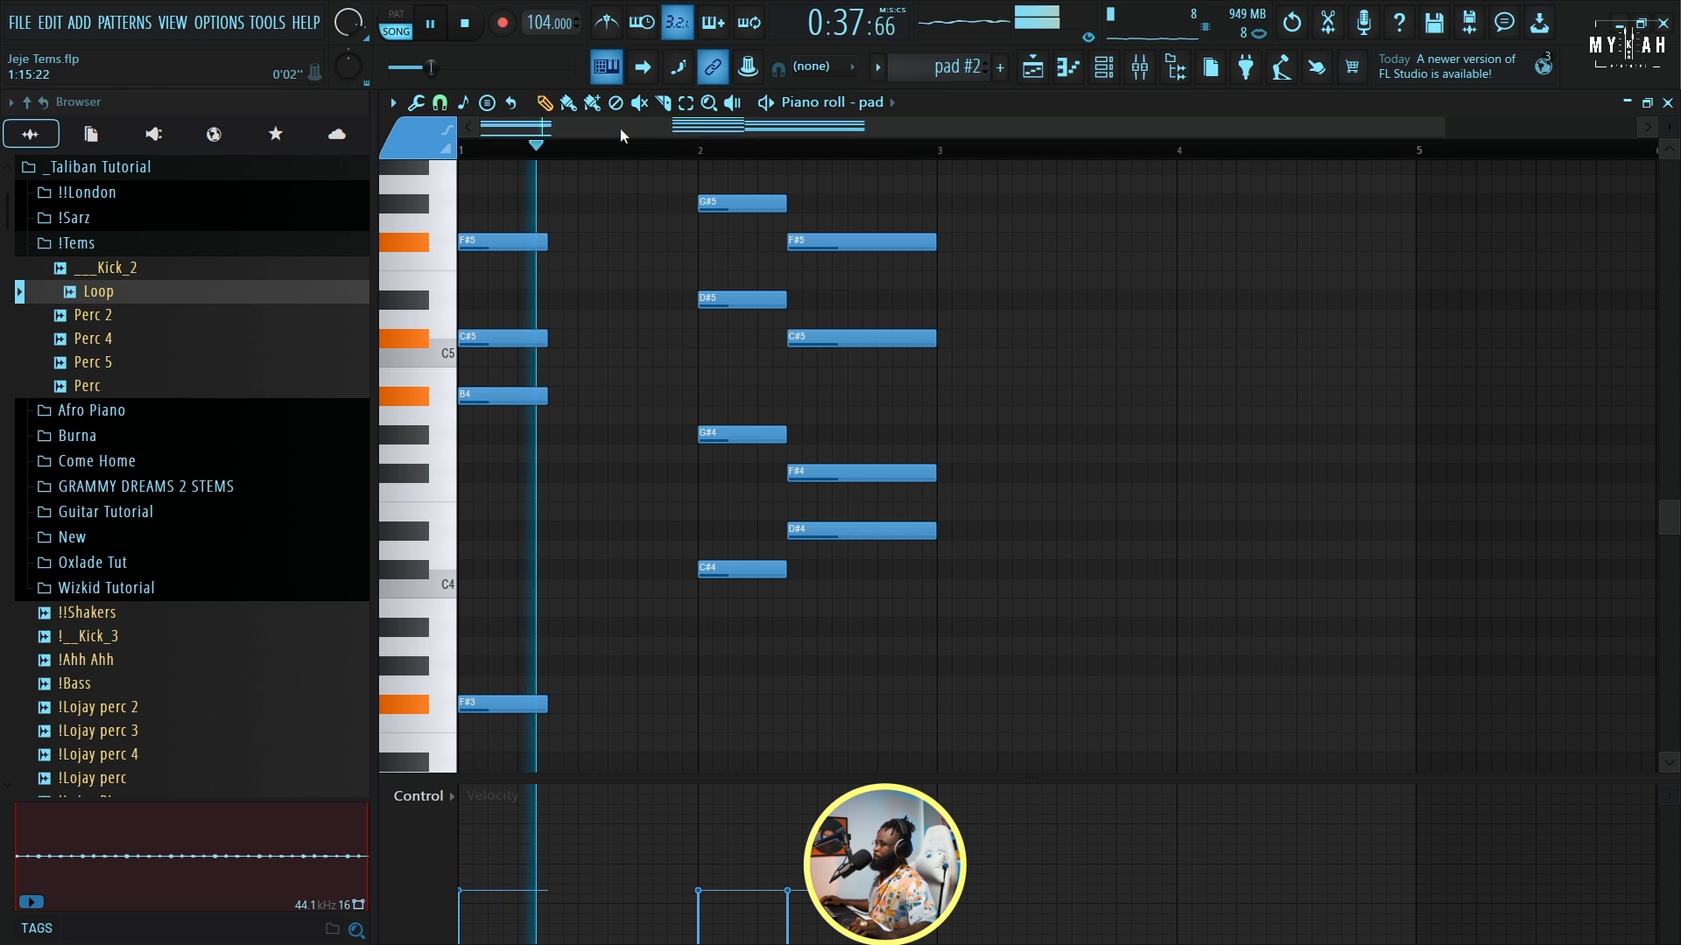
pyautogui.scroll(2, 713, 374)
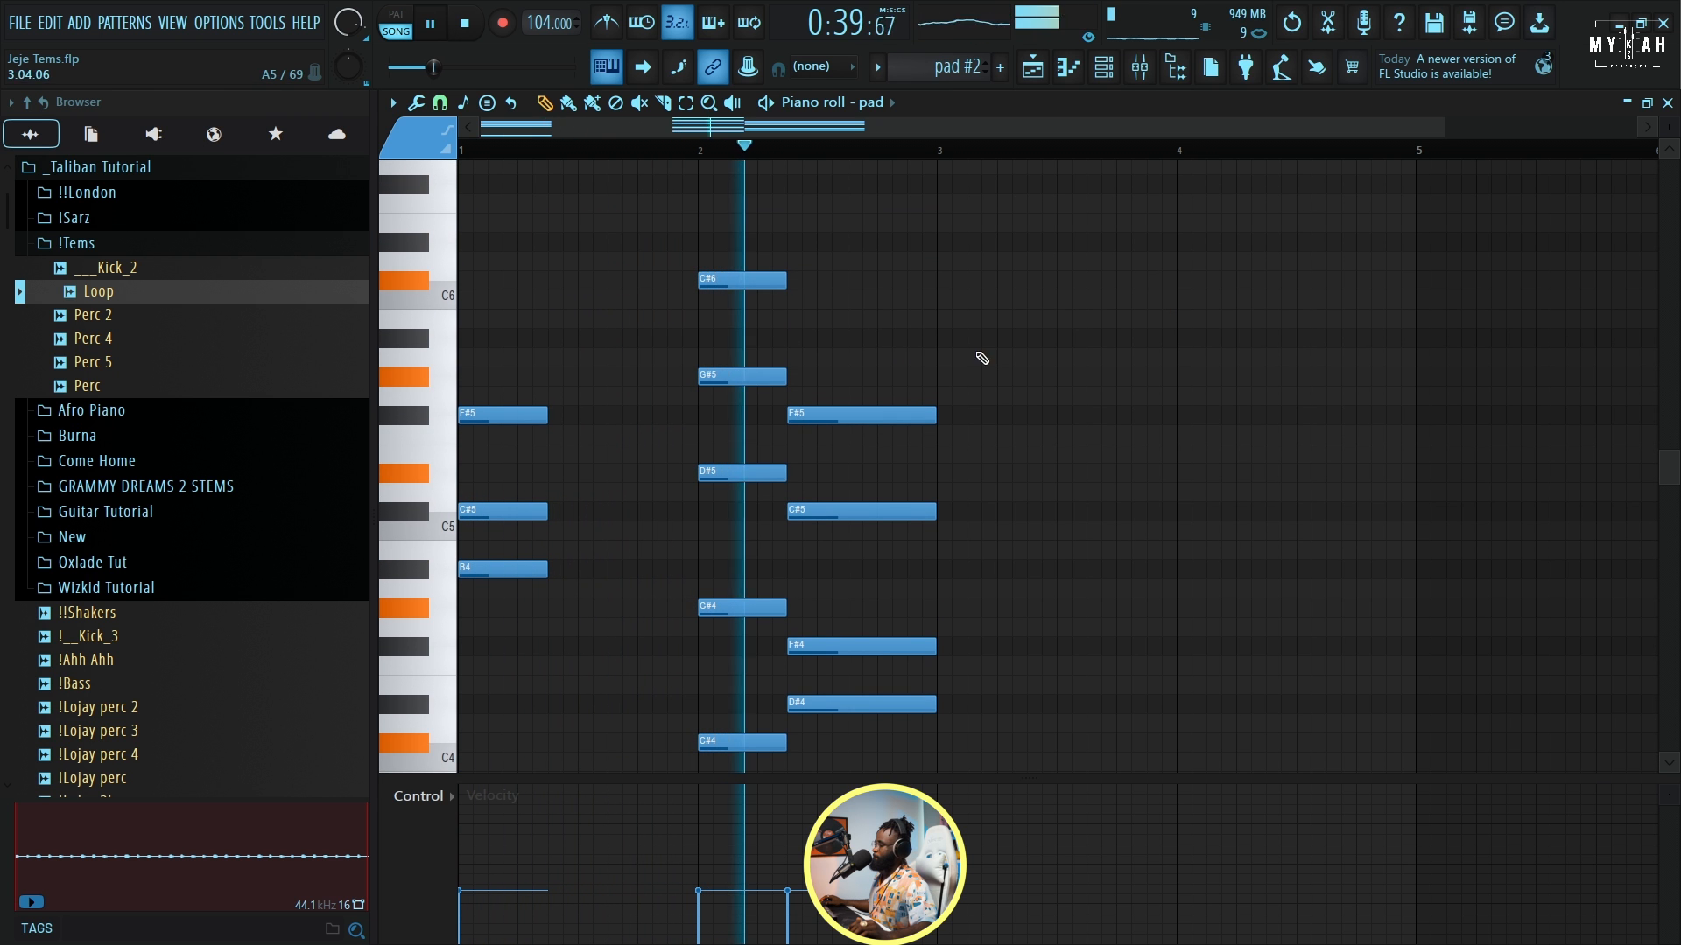
# Return to the playlist and repeat pad #2 on Track 9 to fill bars 17 to 25.
pyautogui.press('F5')
pyautogui.moveTo(956, 615); pyautogui.dragTo(1117, 615)
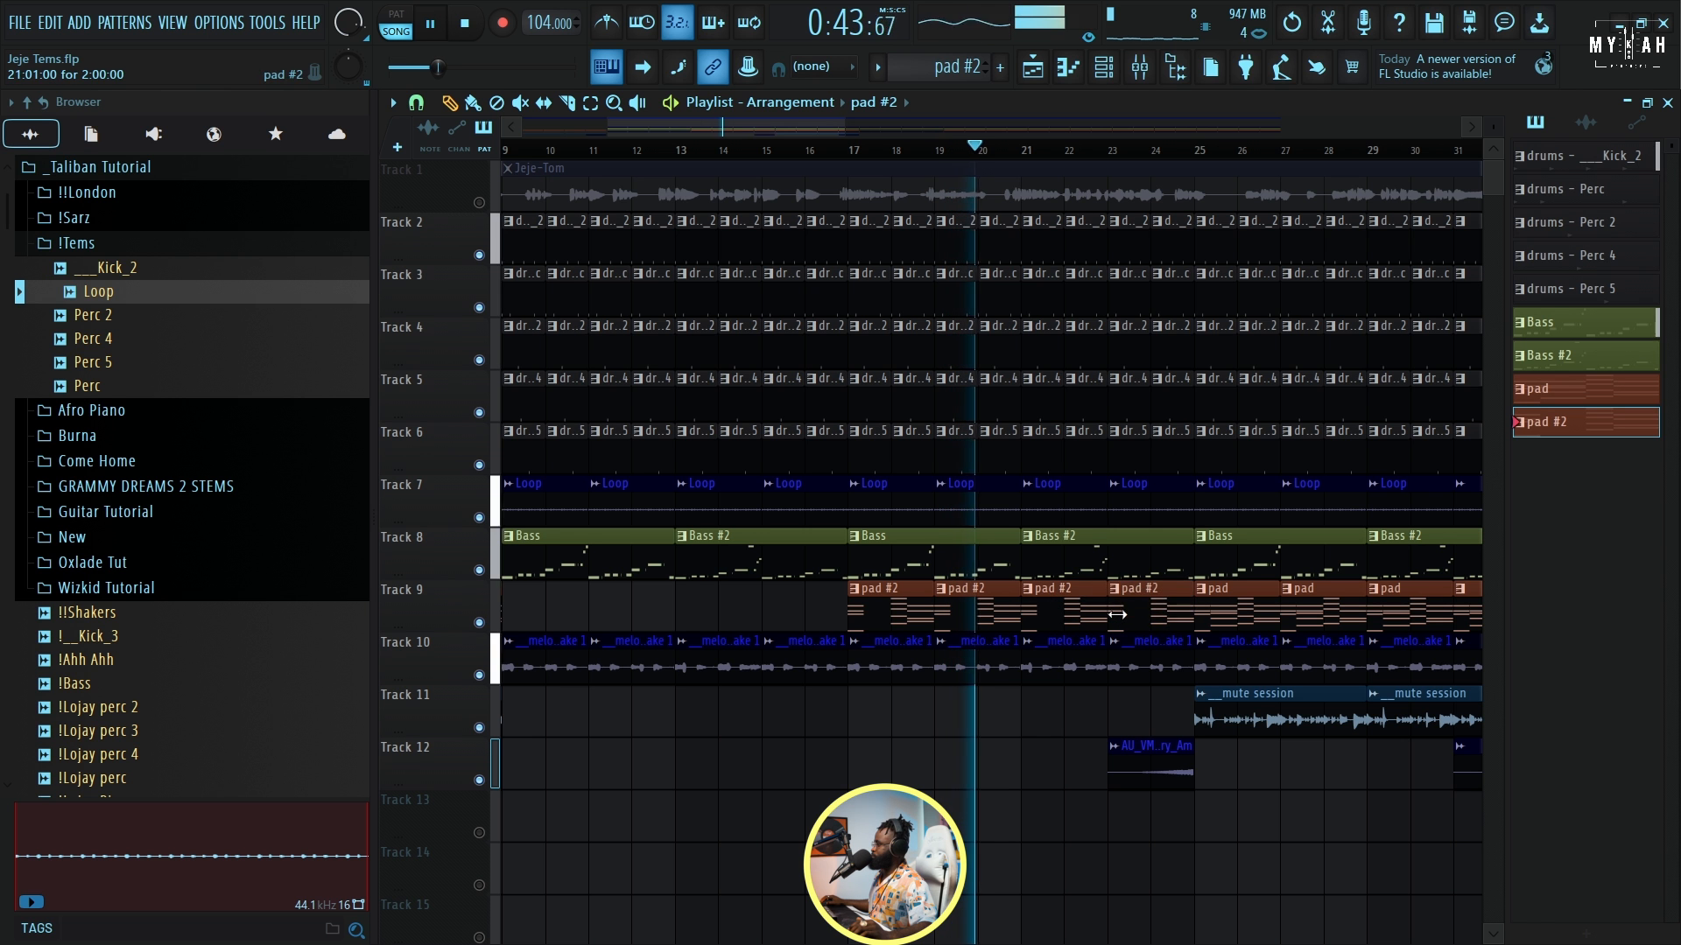
pyautogui.scroll(-3, 996, 158)
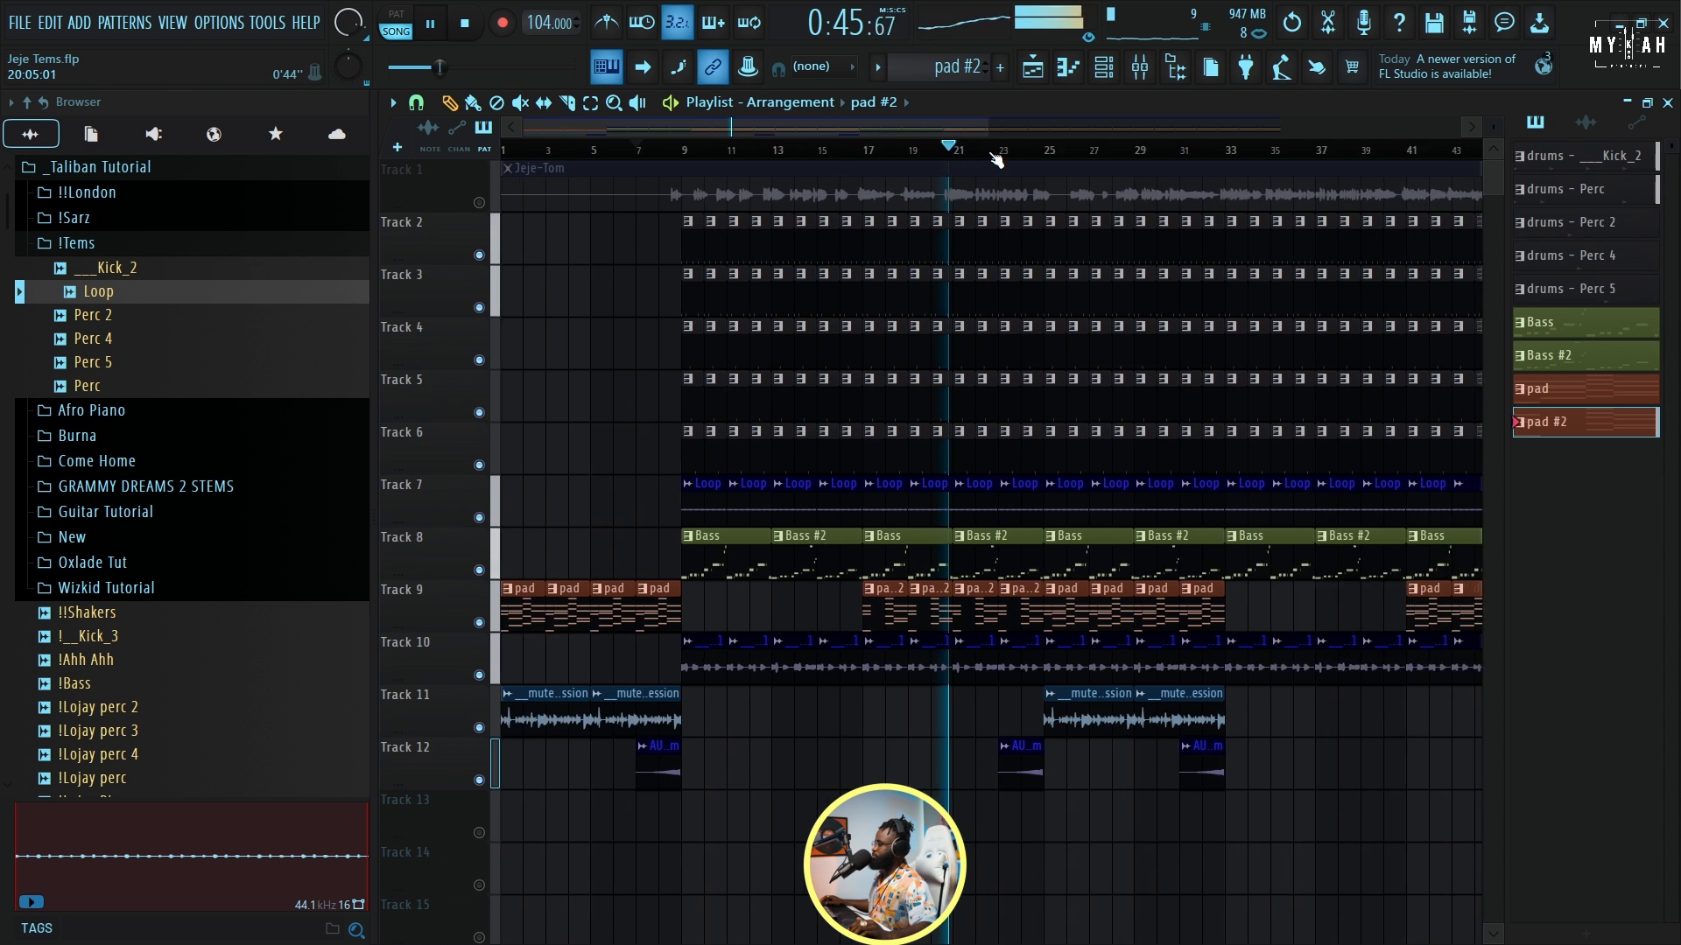
# Examine the full playlist arrangement across all tracks during playback.
pyautogui.scroll(-4, 996, 158)
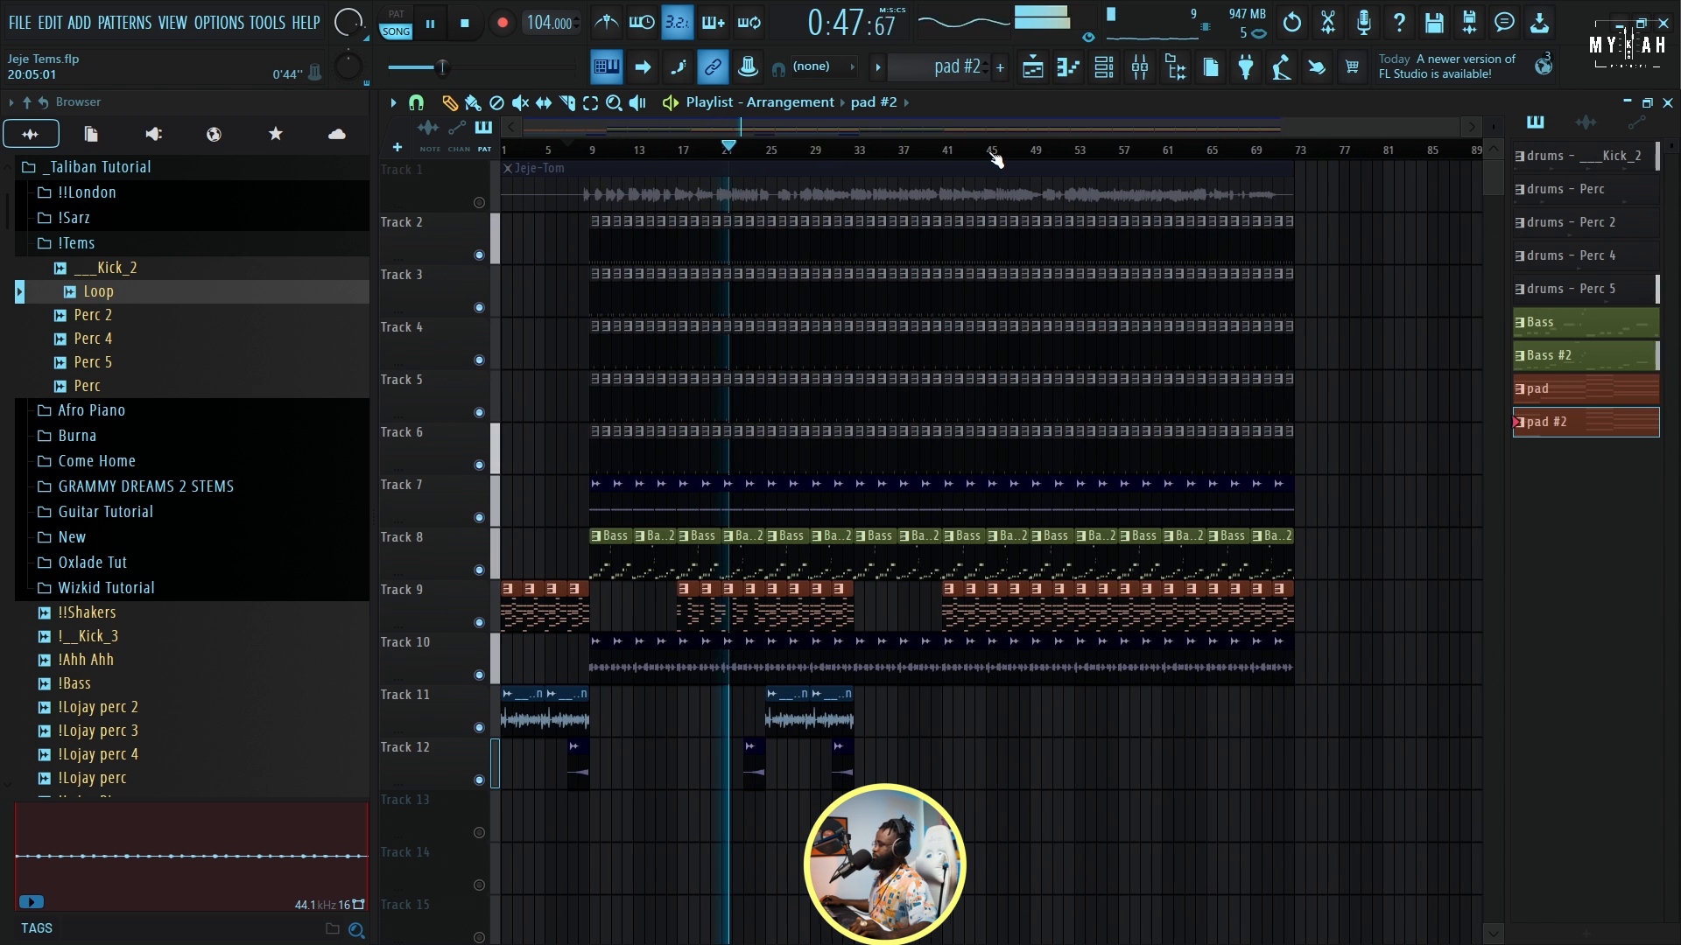
pyautogui.scroll(3, 953, 156)
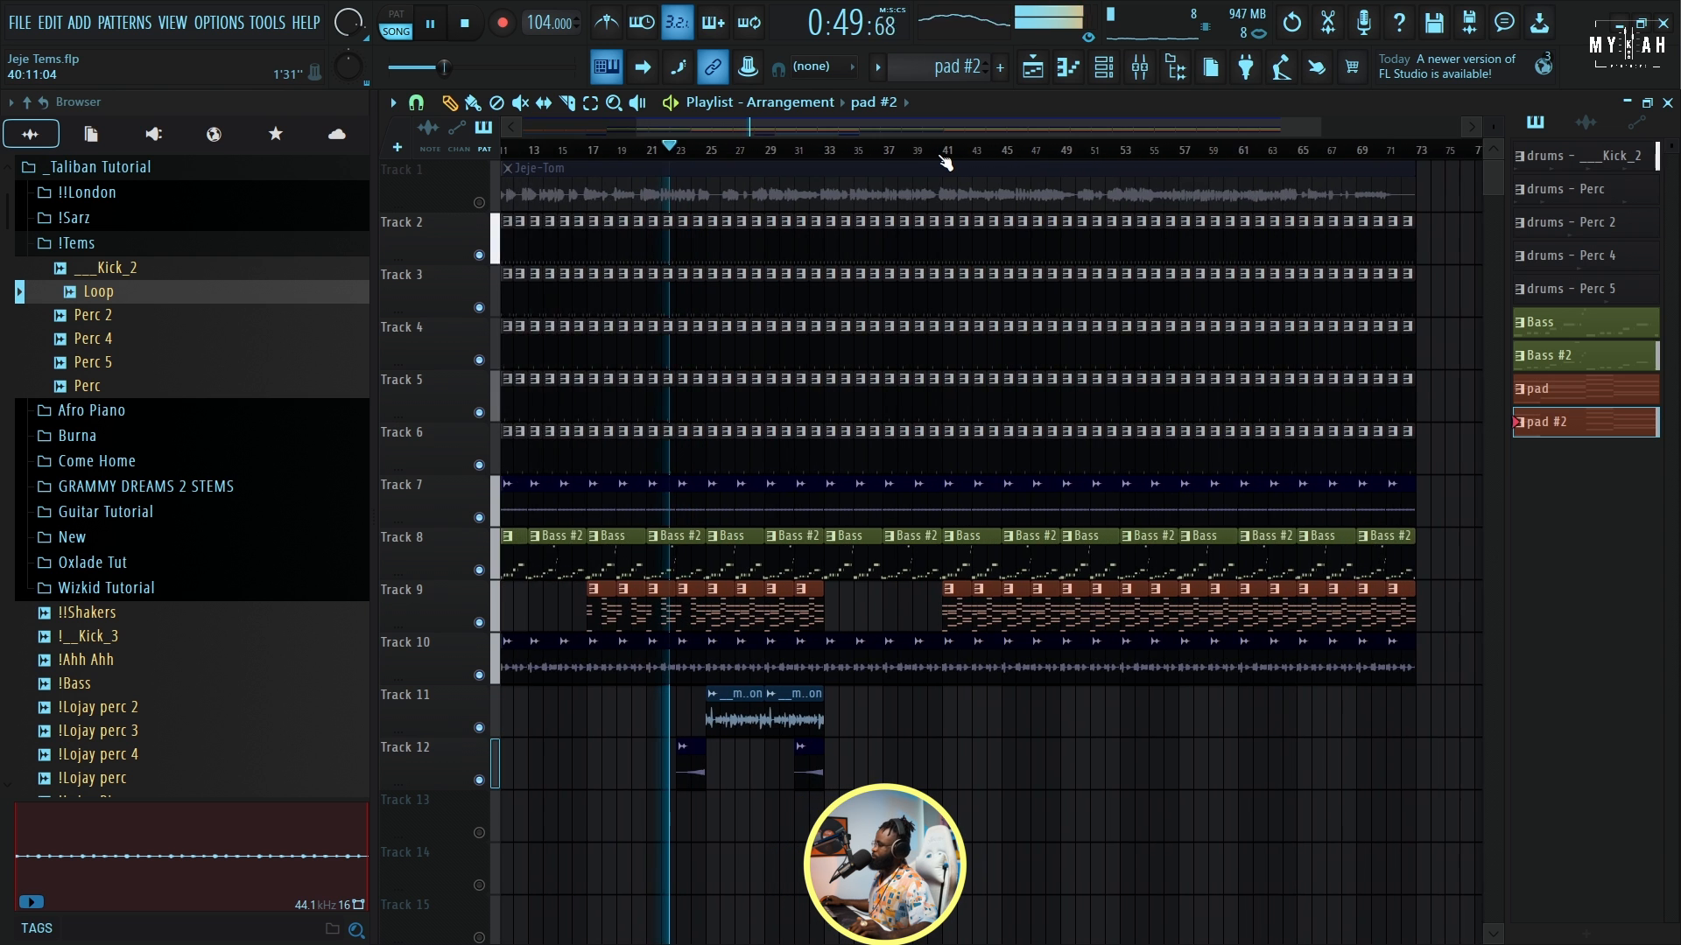
pyautogui.scroll(-2, 946, 159)
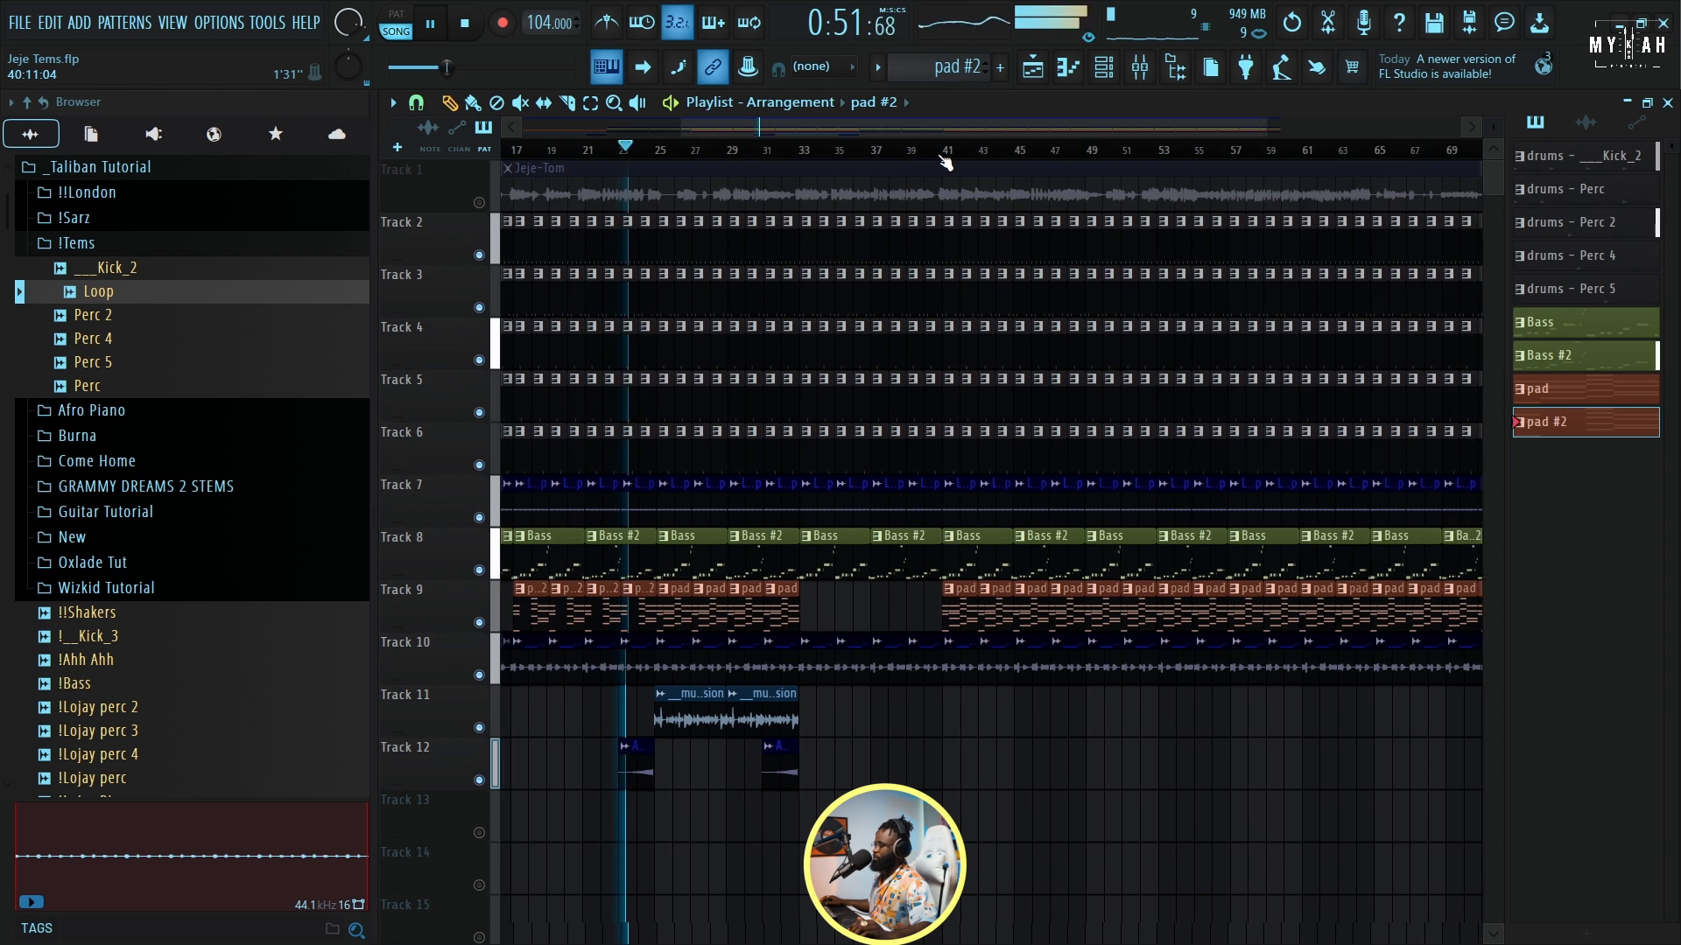
pyautogui.moveTo(669, 123); pyautogui.dragTo(618, 125)
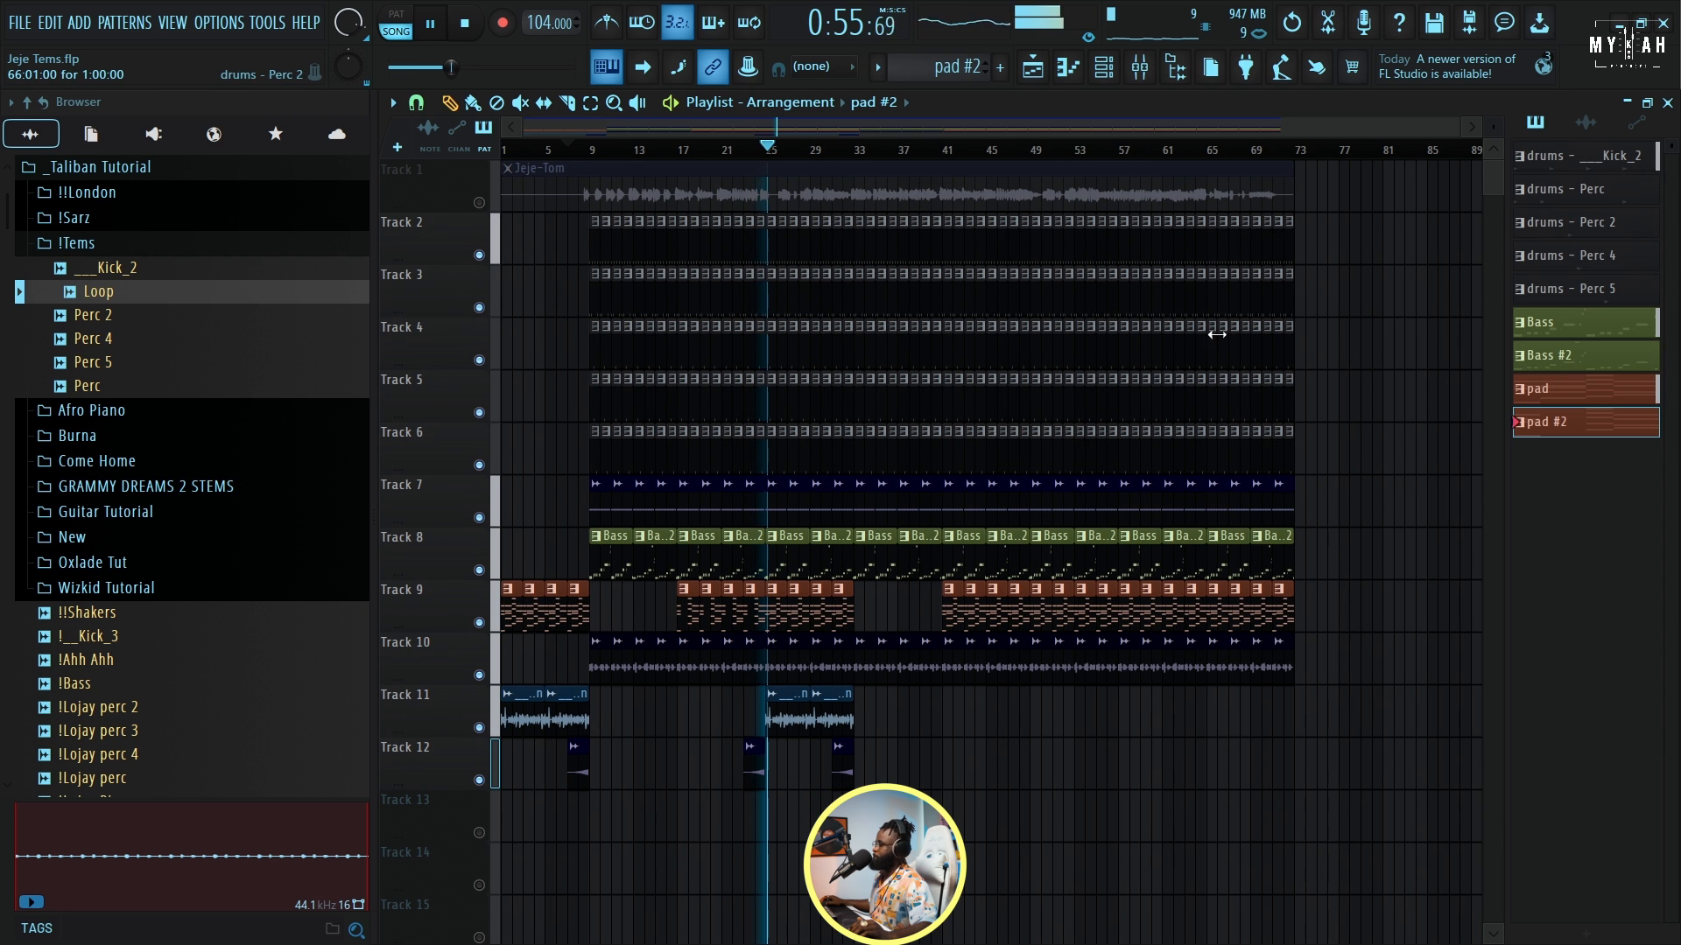
pyautogui.scroll(-2, 1498, 149)
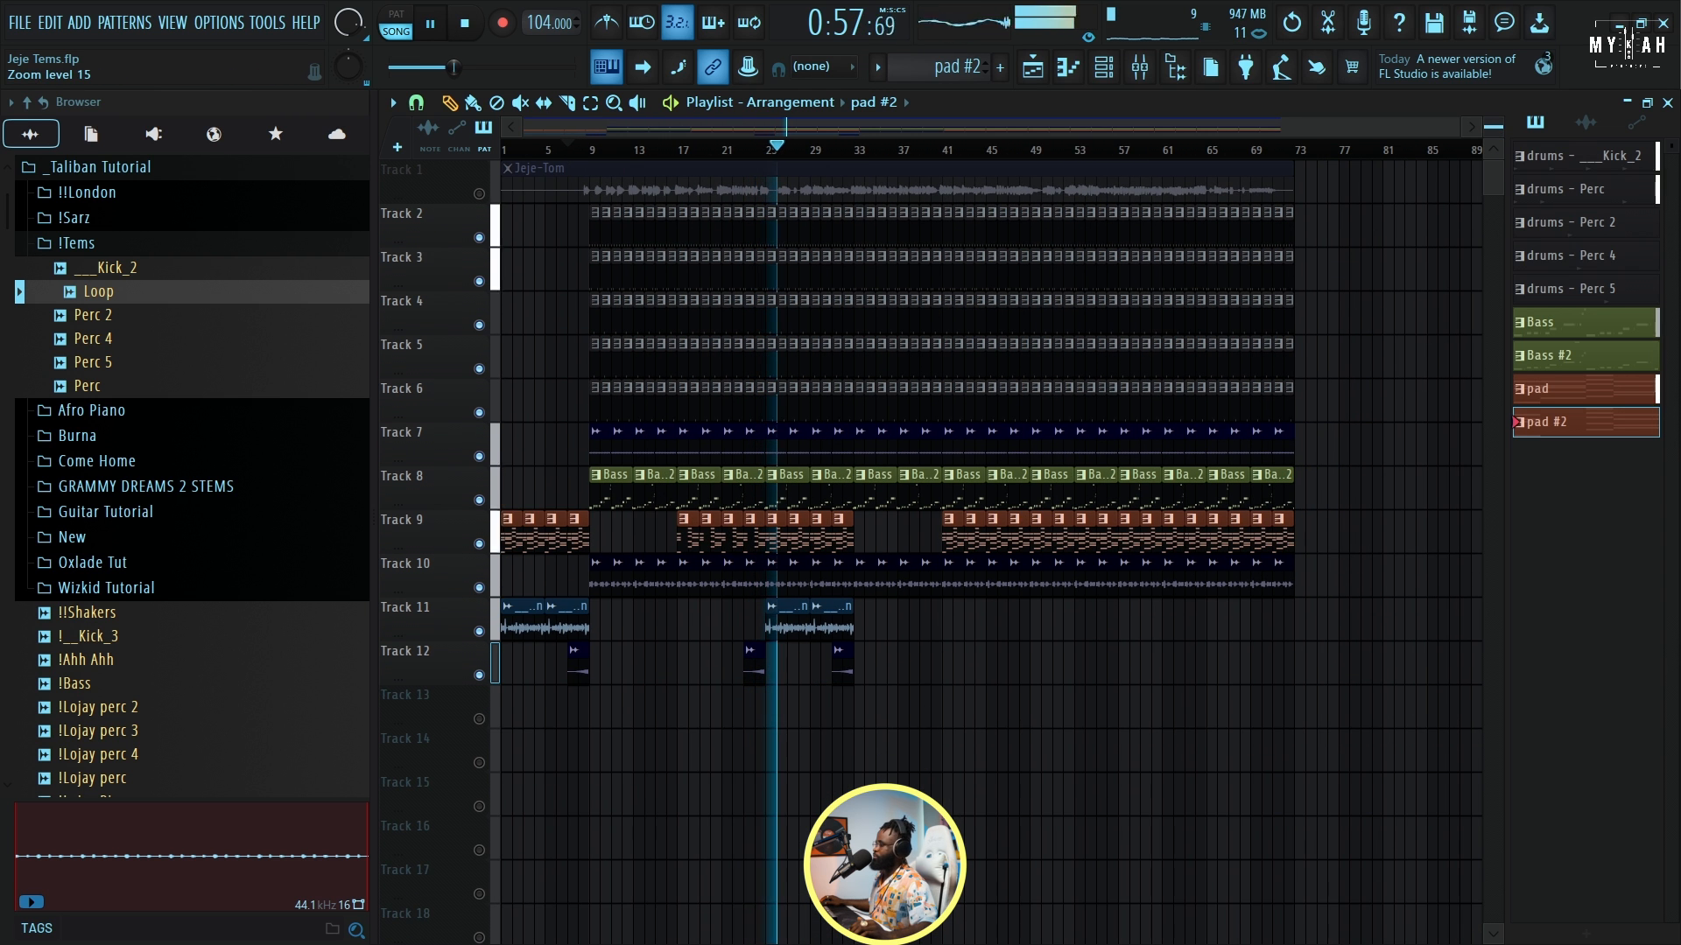
pyautogui.scroll(-2, 1499, 149)
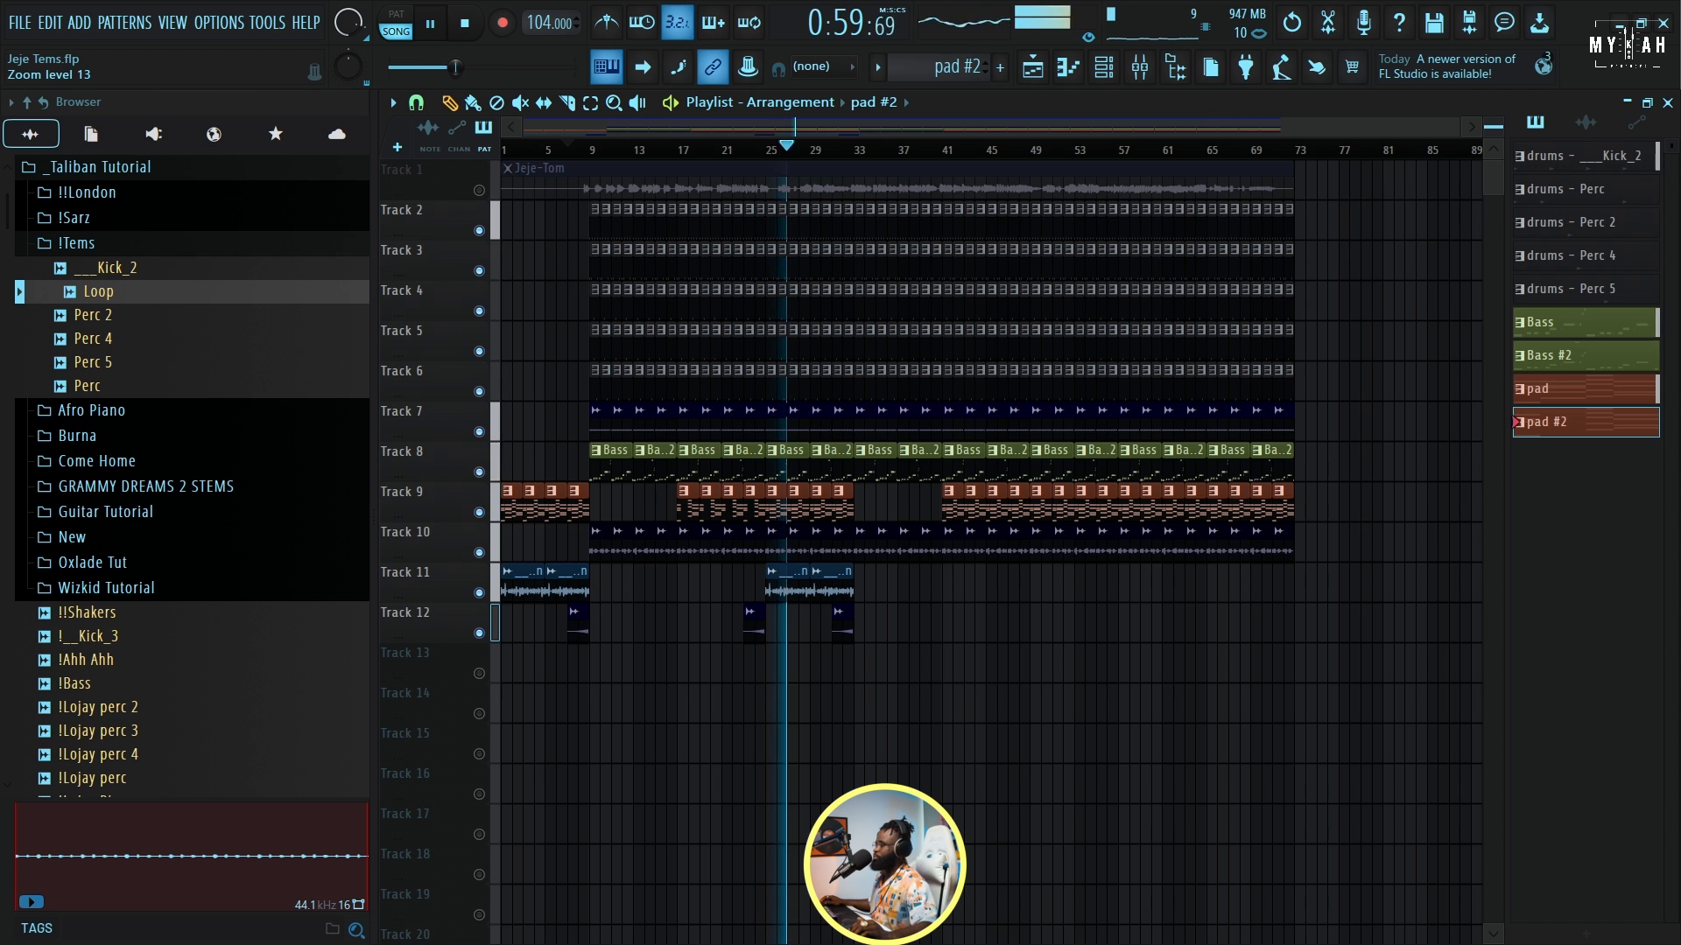
pyautogui.scroll(-1, 1494, 127)
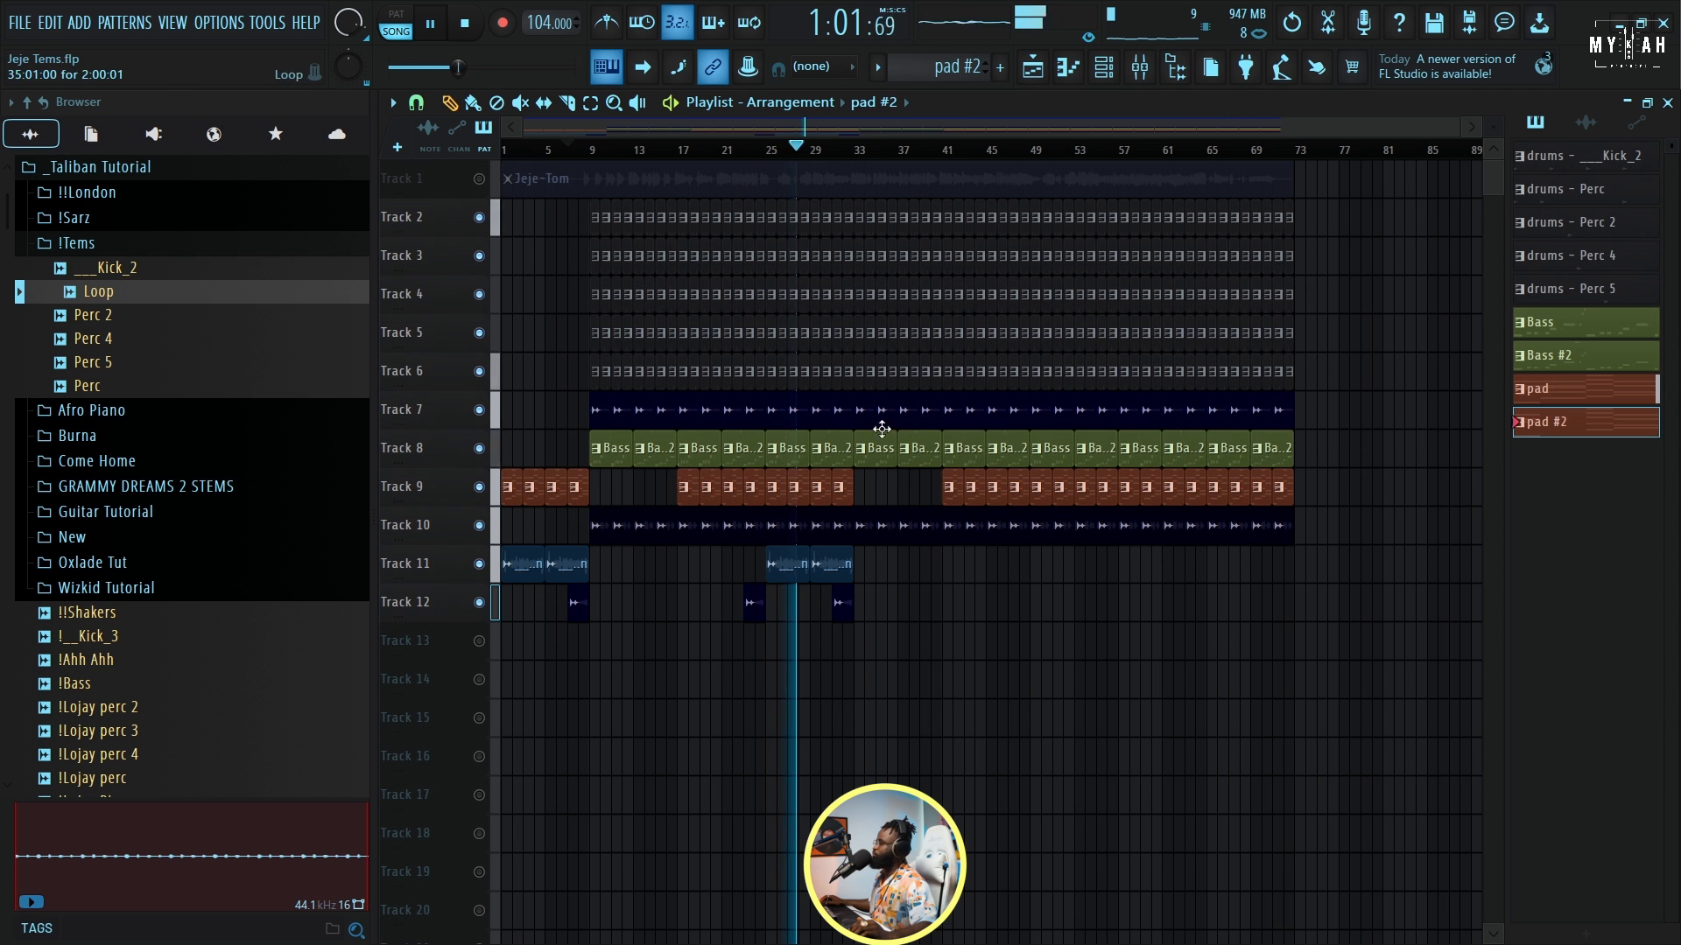
# Load WaveShell1-VST 13.3_x64 into slot 2 of the Master mixer track.
pyautogui.click(1140, 67)
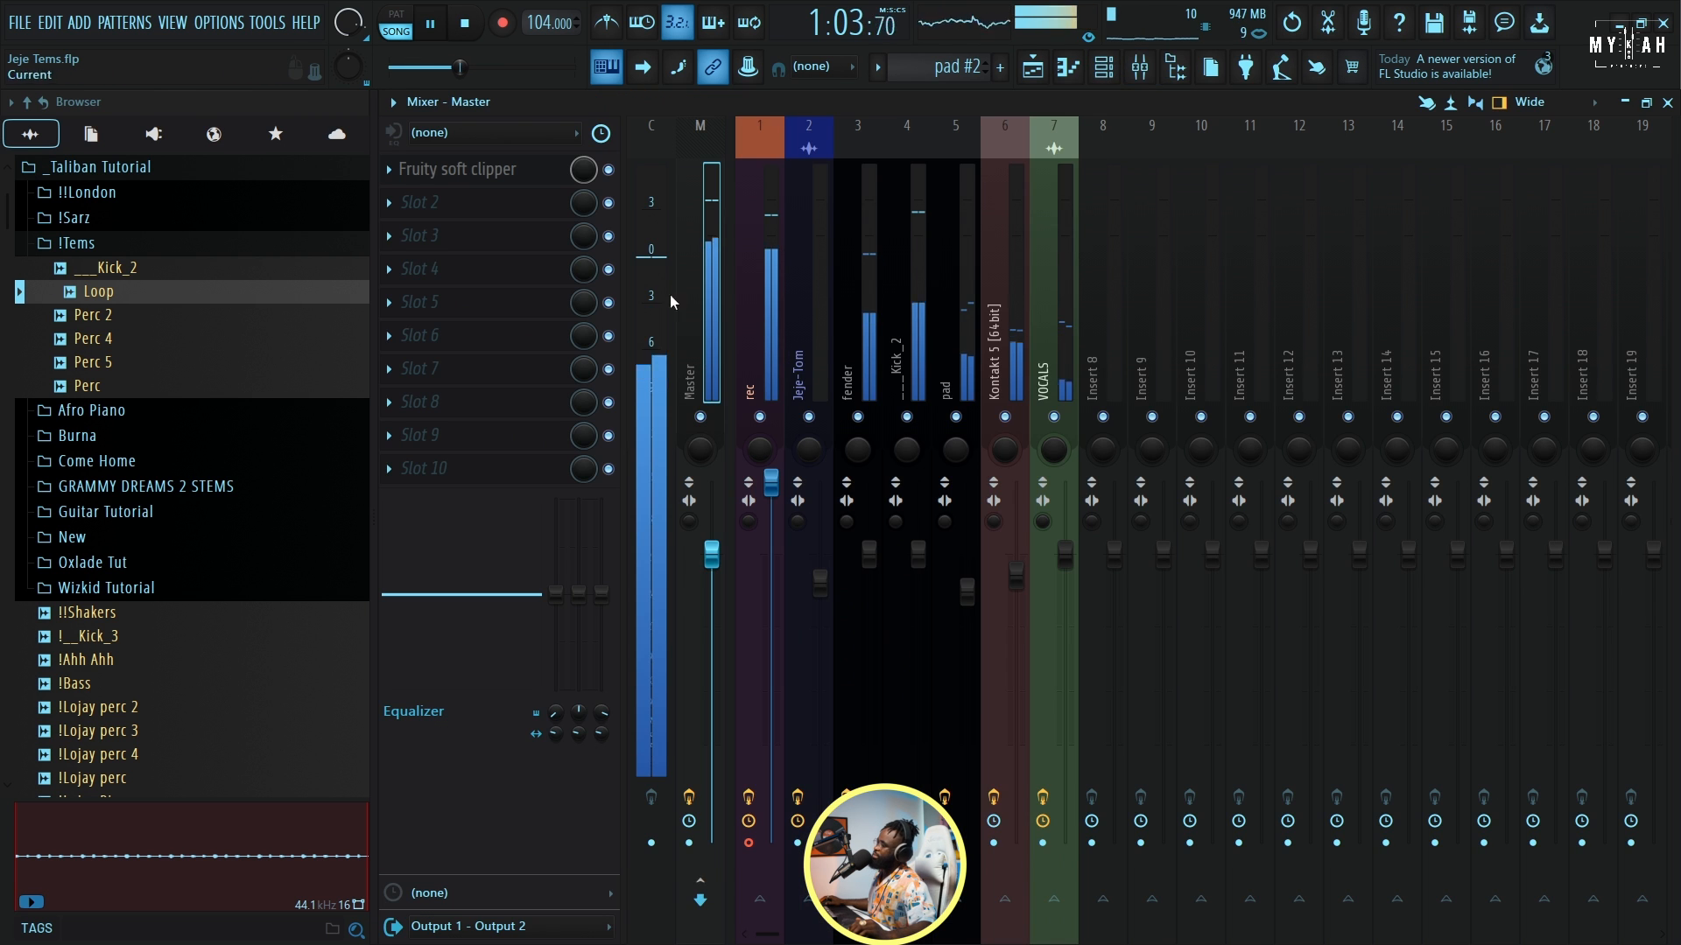
pyautogui.click(464, 200)
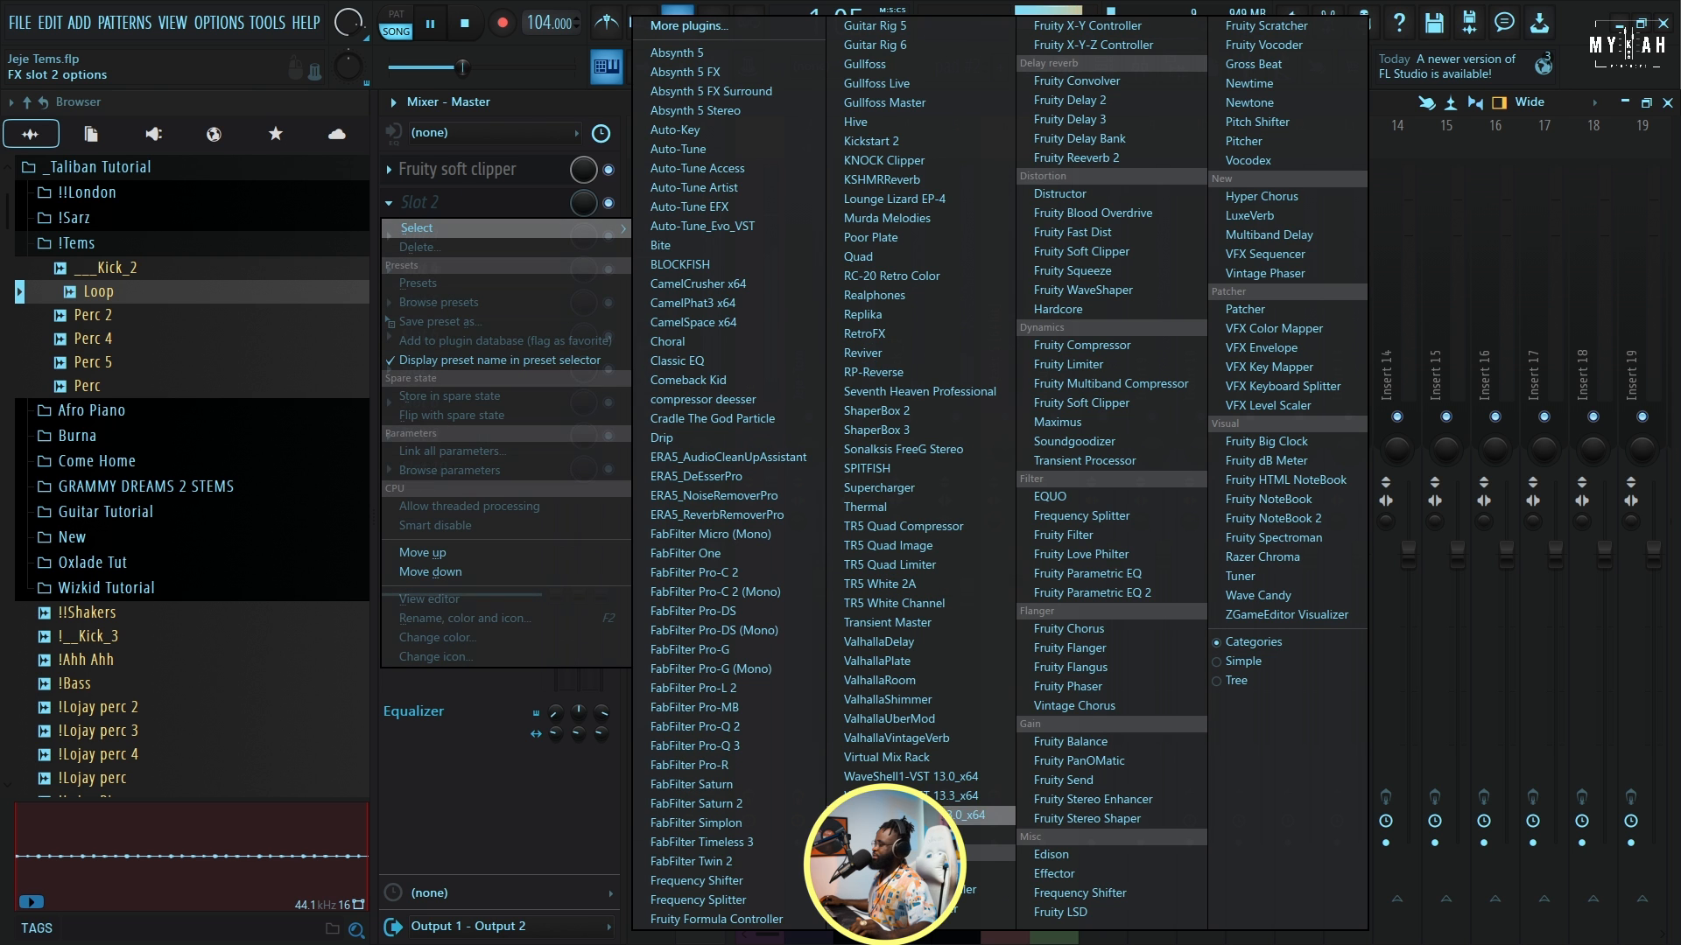
pyautogui.click(939, 796)
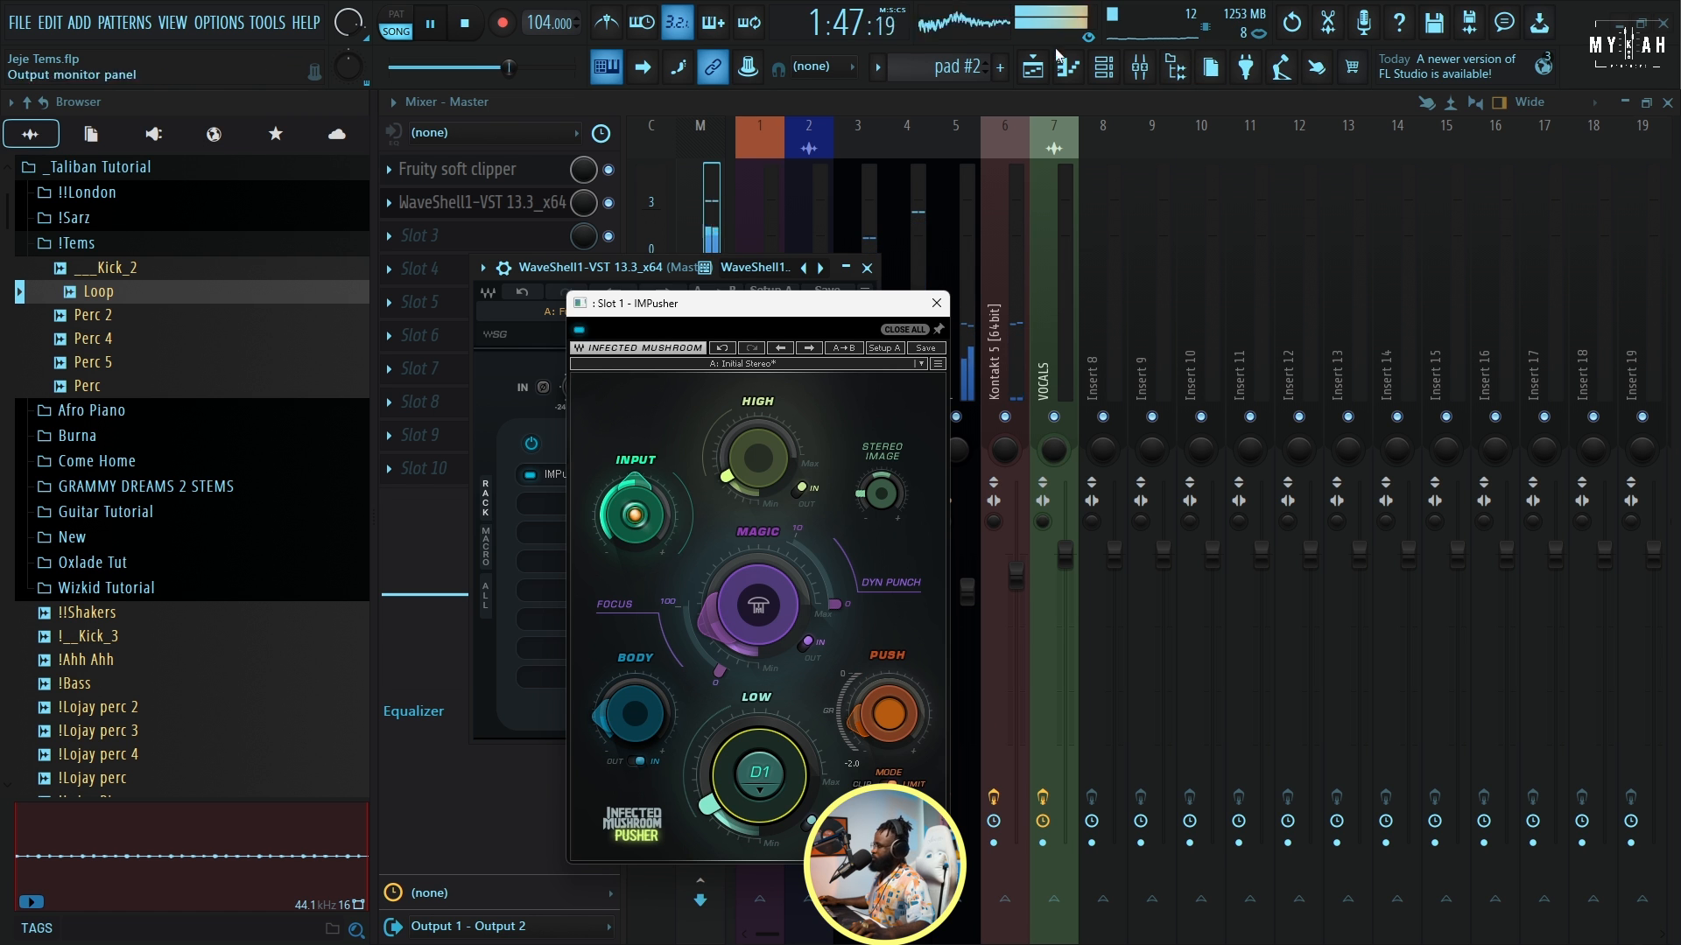
# Close the IMPusher plugin window, return to the playlist and resume playback around the end of the intro.
pyautogui.click(1033, 67)
pyautogui.press('space')
pyautogui.click(937, 303)
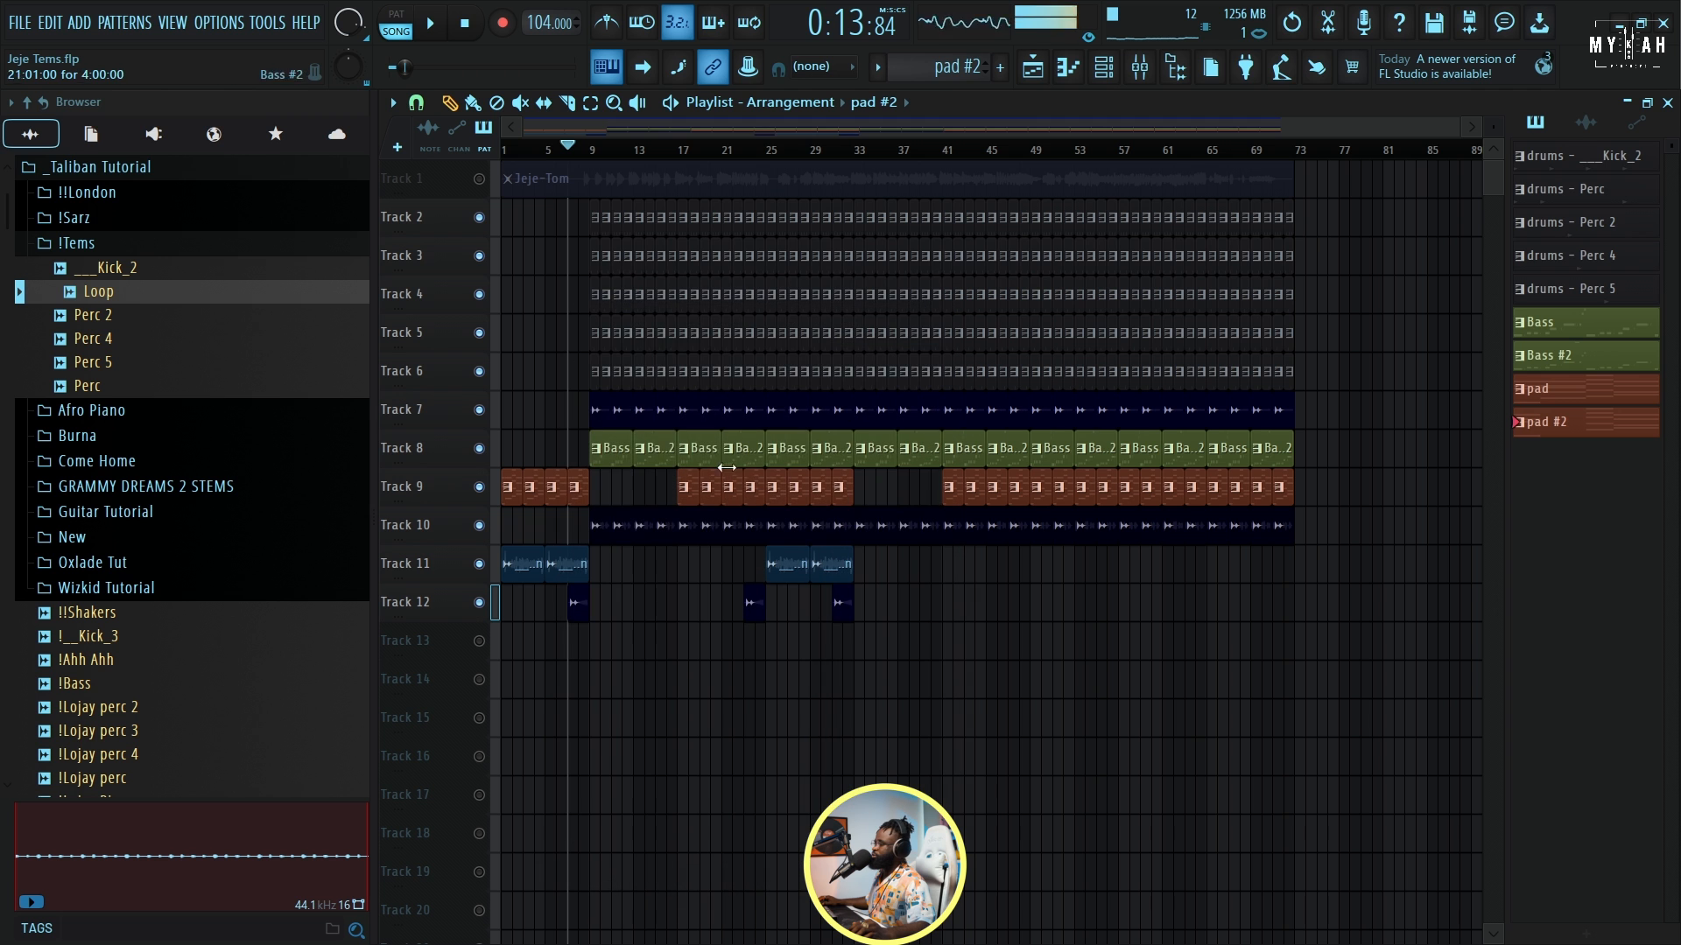
pyautogui.press('space')
pyautogui.scroll(4, 568, 152)
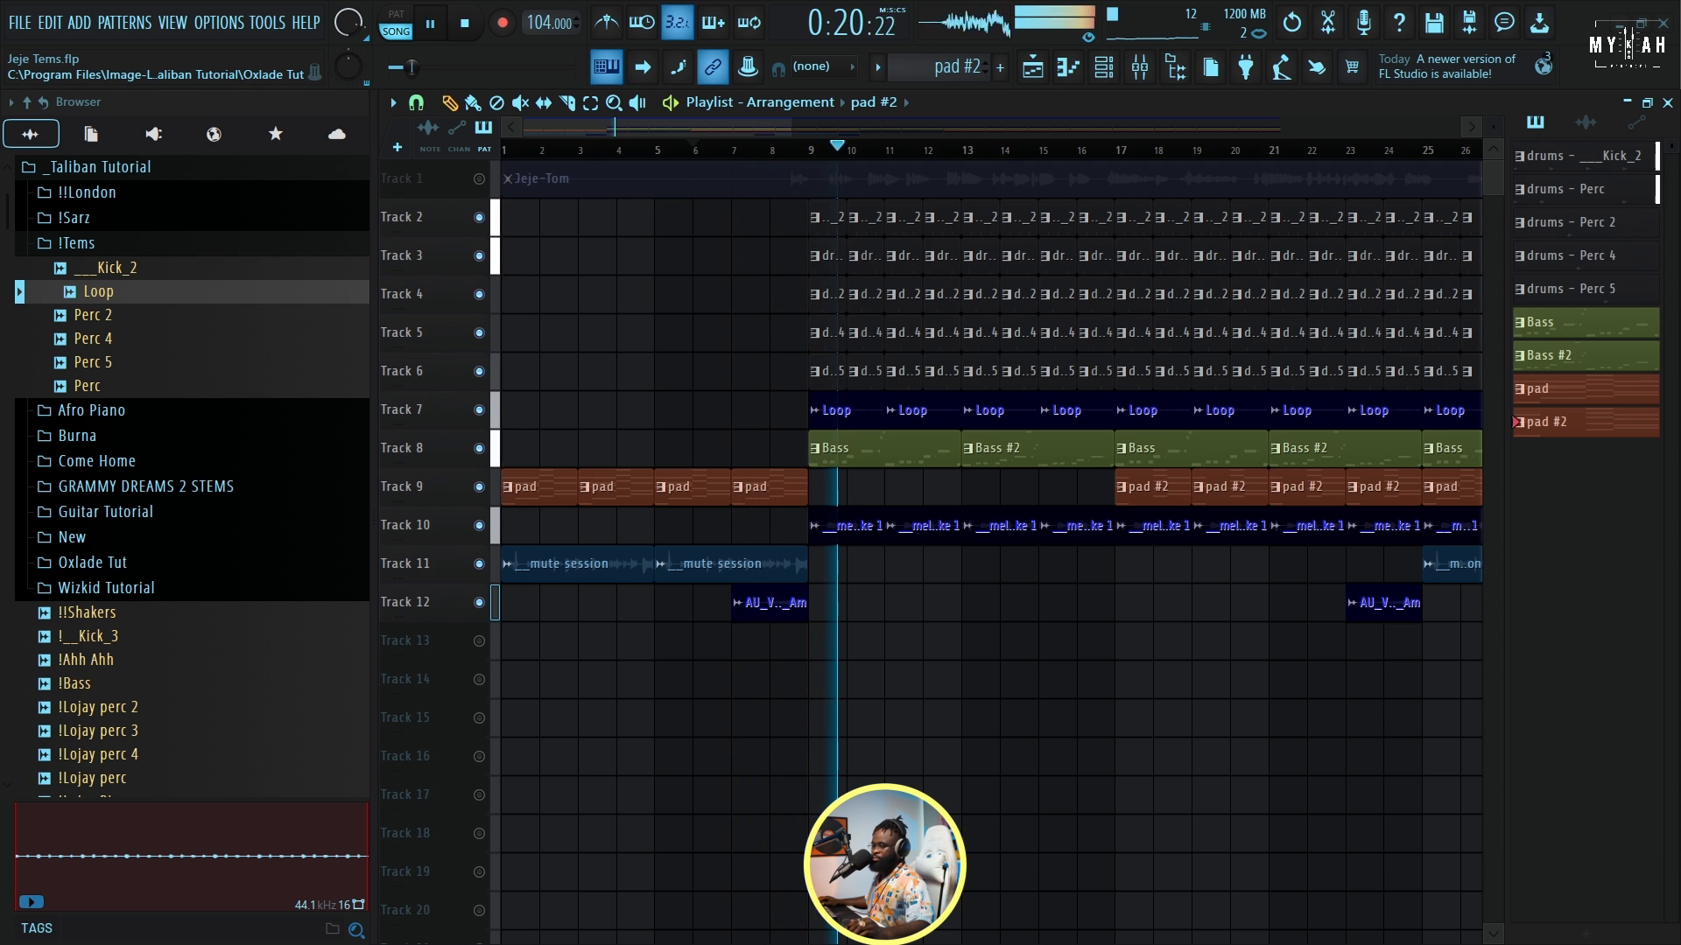
# Place the DS_FRDH_124_drum_fill_one_shot_late sample on Track 13 at bar 9 and set the playlist snap to 1/2 beat.
pyautogui.moveTo(186, 641); pyautogui.dragTo(653, 648)
pyautogui.moveTo(784, 654); pyautogui.dragTo(791, 655)
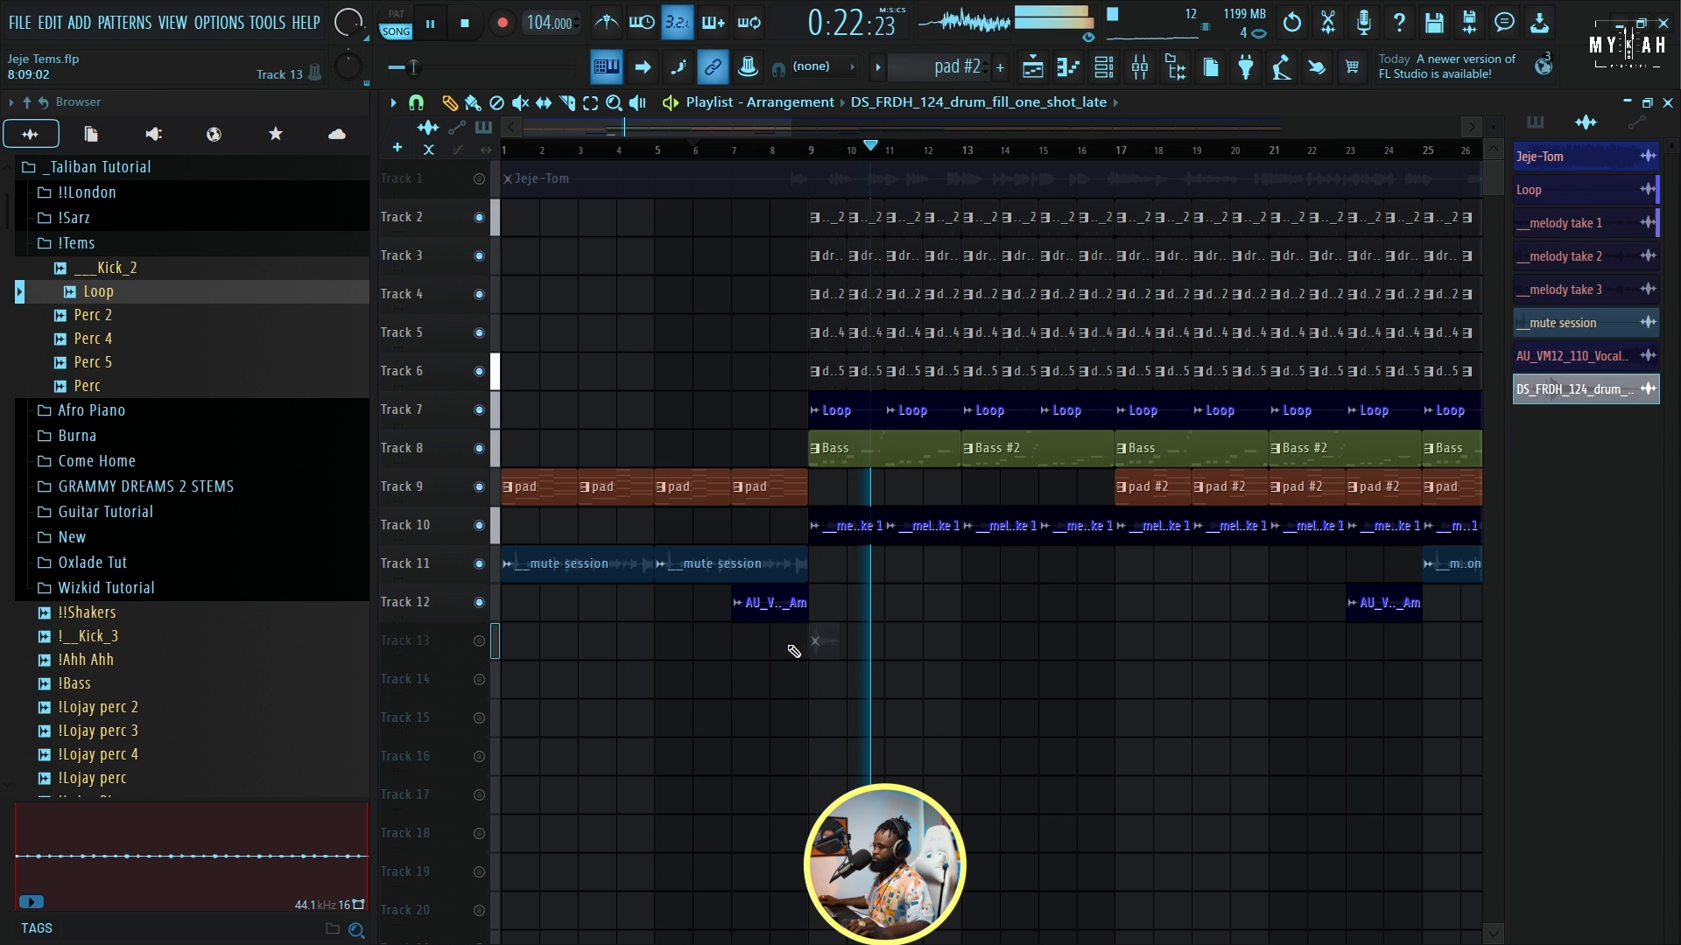
pyautogui.click(415, 104)
pyautogui.click(443, 353)
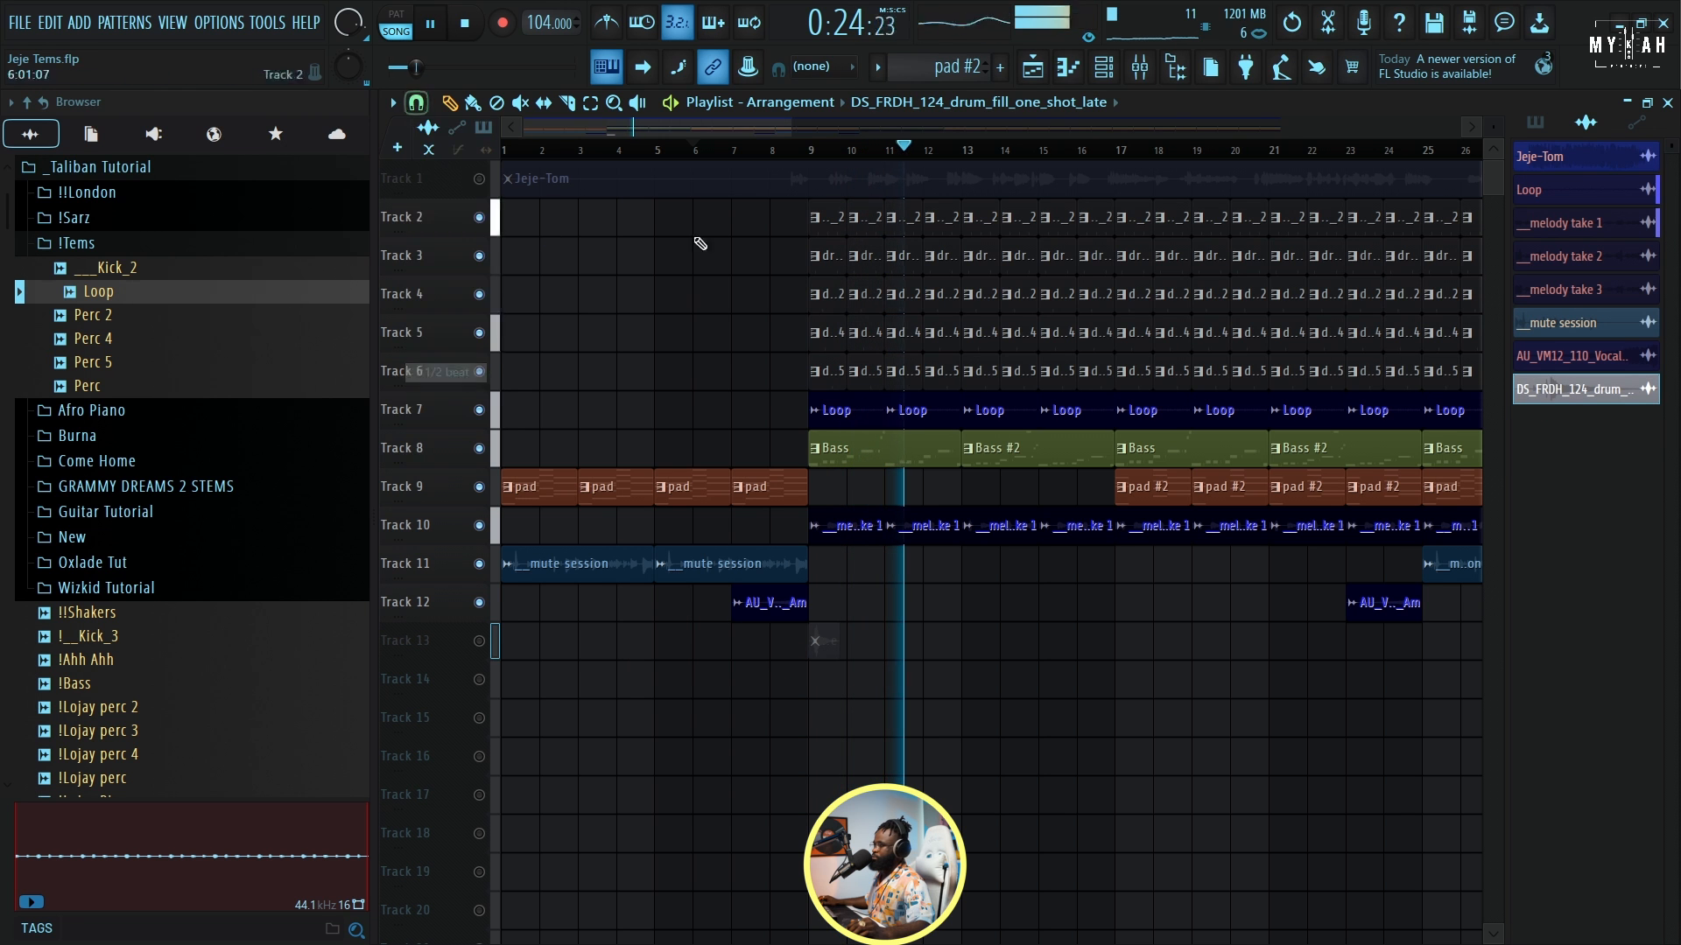
# Move the drum fill clip on Track 13 earlier to start at 8:11:15, leading into bar 9, and play that transition.
pyautogui.click(767, 151)
pyautogui.scroll(5, 777, 156)
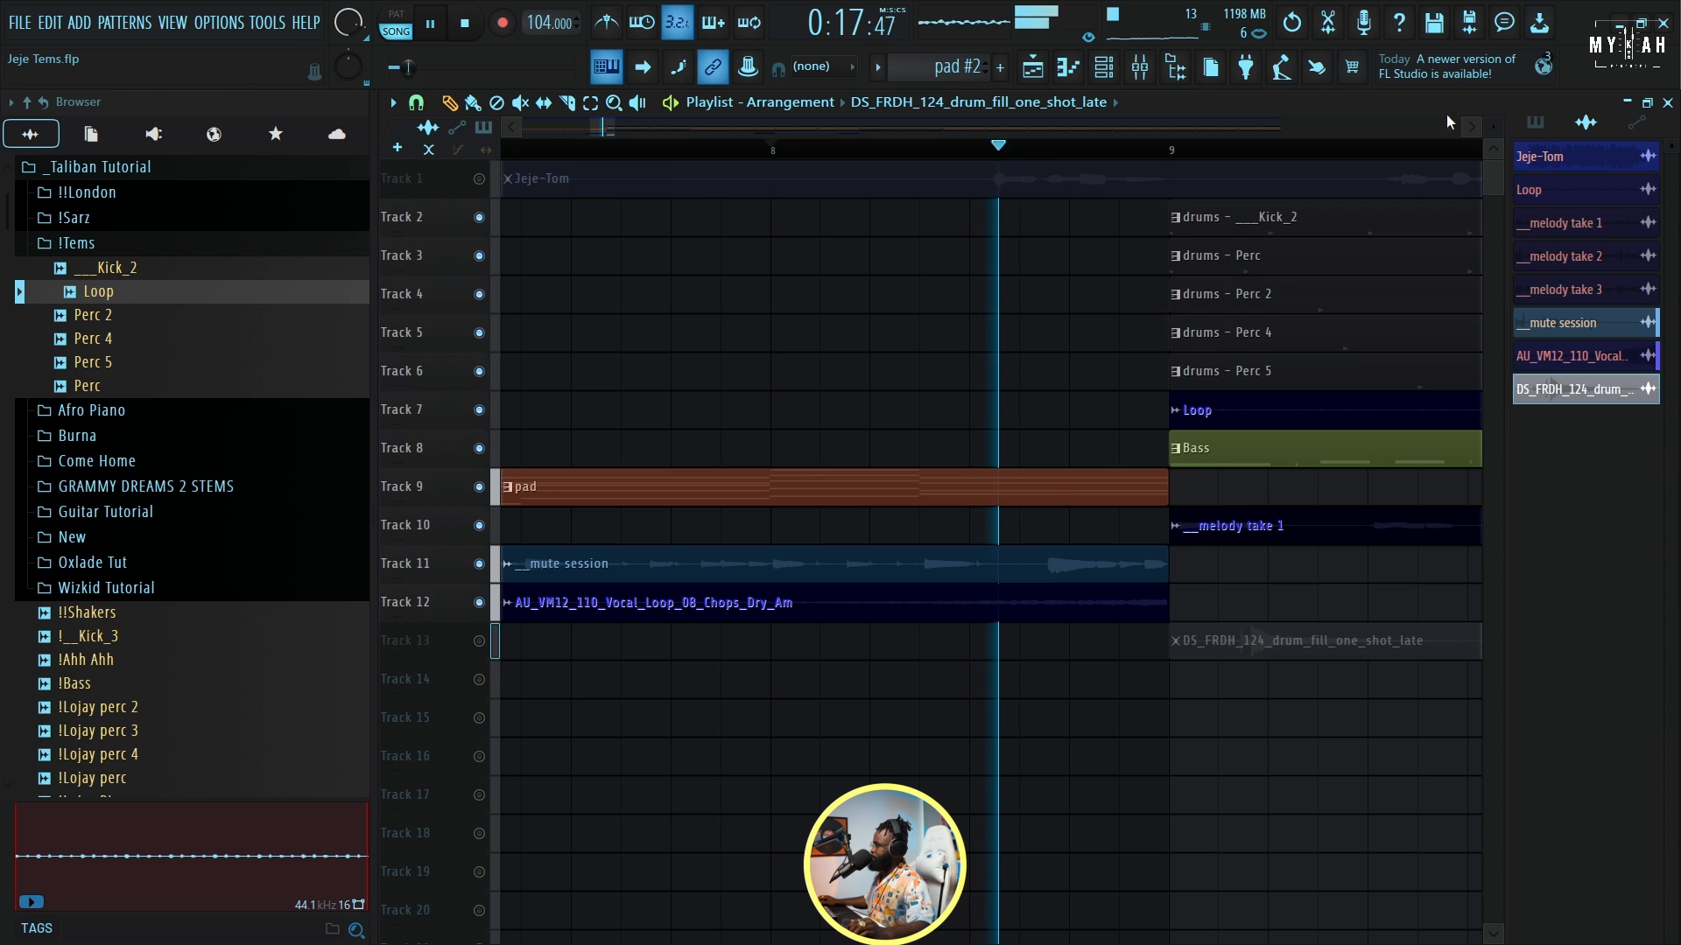
pyautogui.scroll(4, 1278, 486)
pyautogui.press('space')
pyautogui.moveTo(1246, 600); pyautogui.dragTo(1147, 601)
pyautogui.press('space')
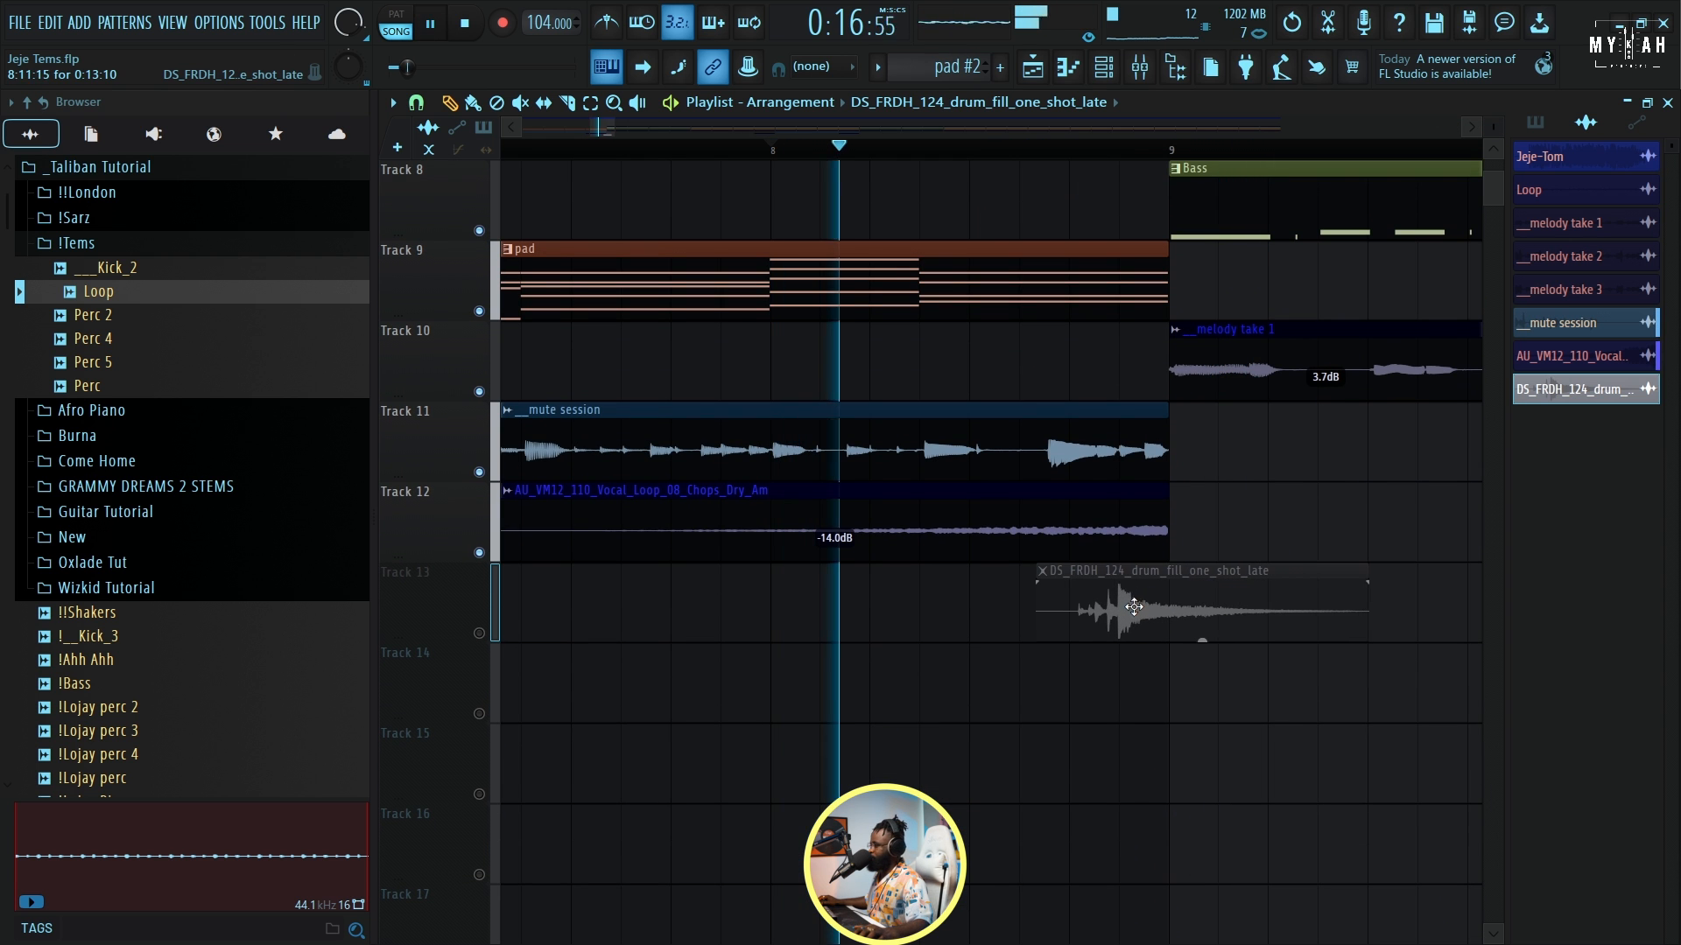
# Move the drum fill clip on Track 13 slightly earlier within bar 8, lower its volume to -8.9 dB, and play the transition.
pyautogui.moveTo(1145, 601); pyautogui.dragTo(1086, 638)
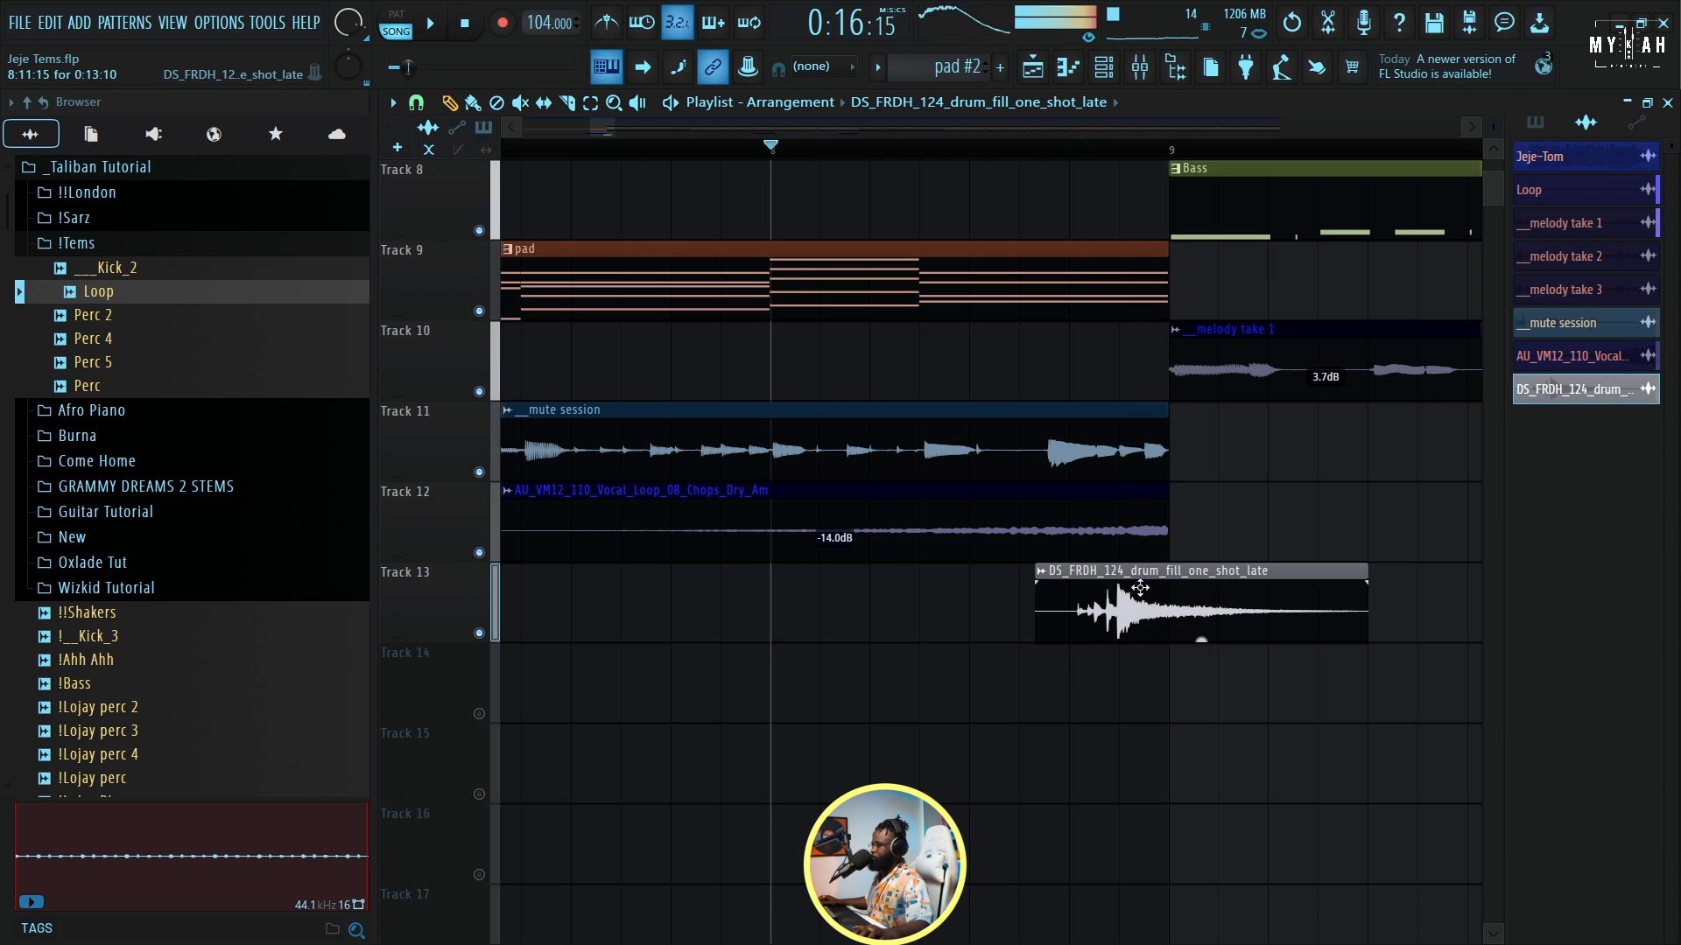
pyautogui.scroll(3, 1085, 613)
pyautogui.moveTo(1282, 604); pyautogui.dragTo(1129, 642)
pyautogui.press('space')
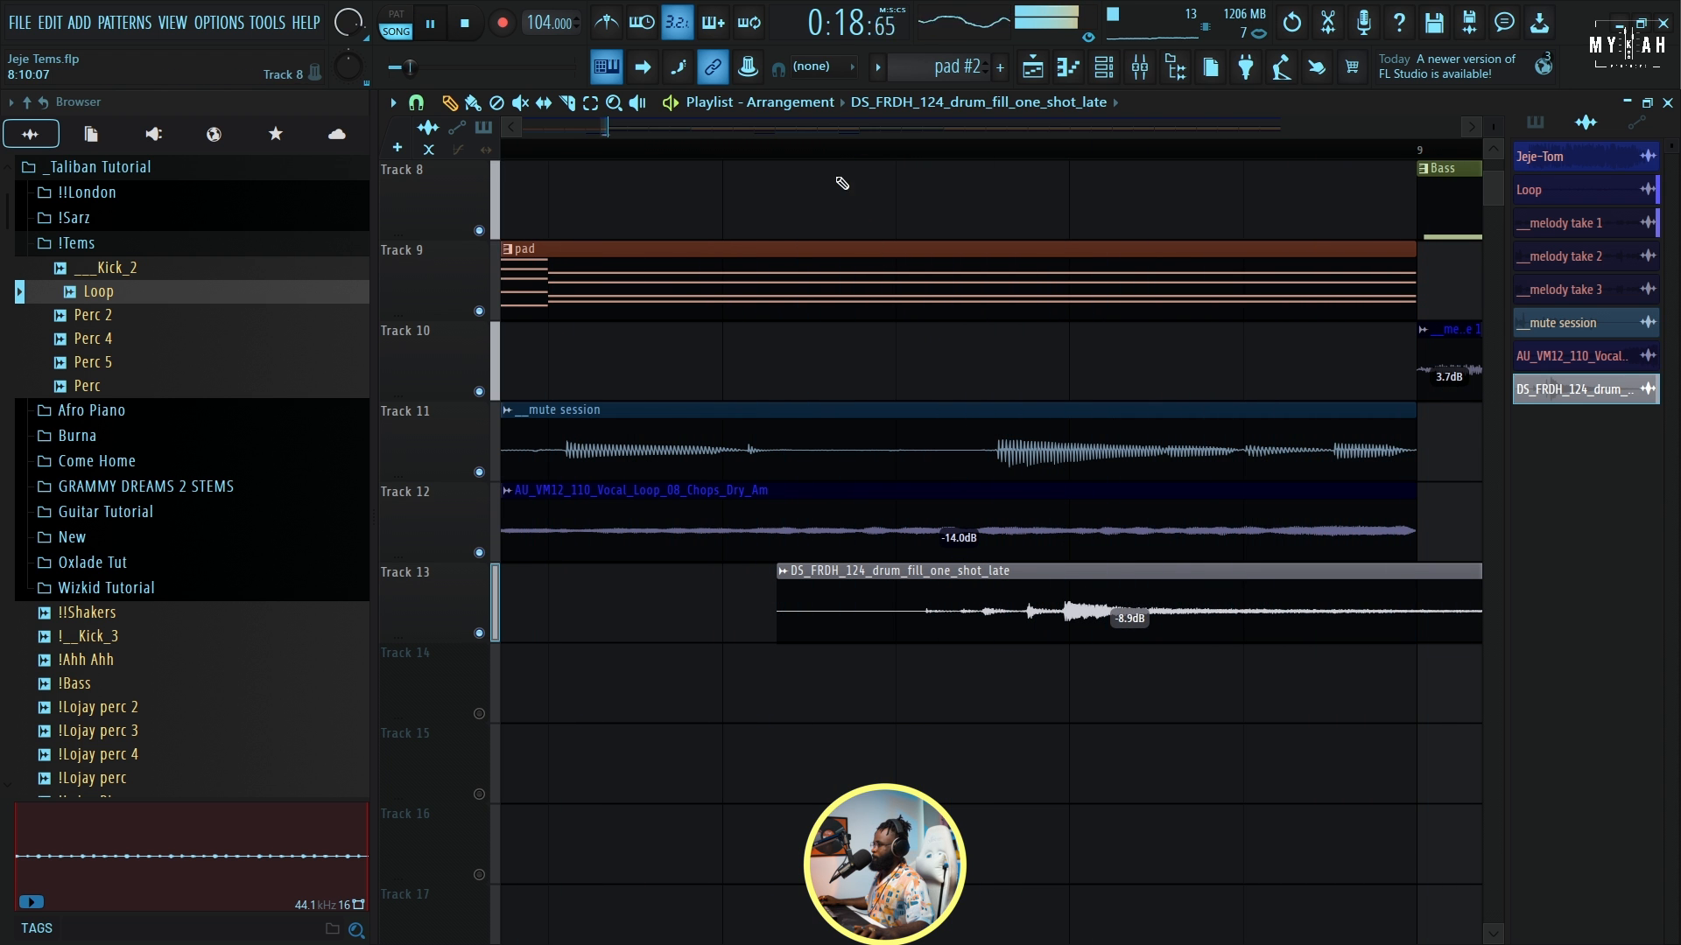
pyautogui.scroll(-5, 841, 167)
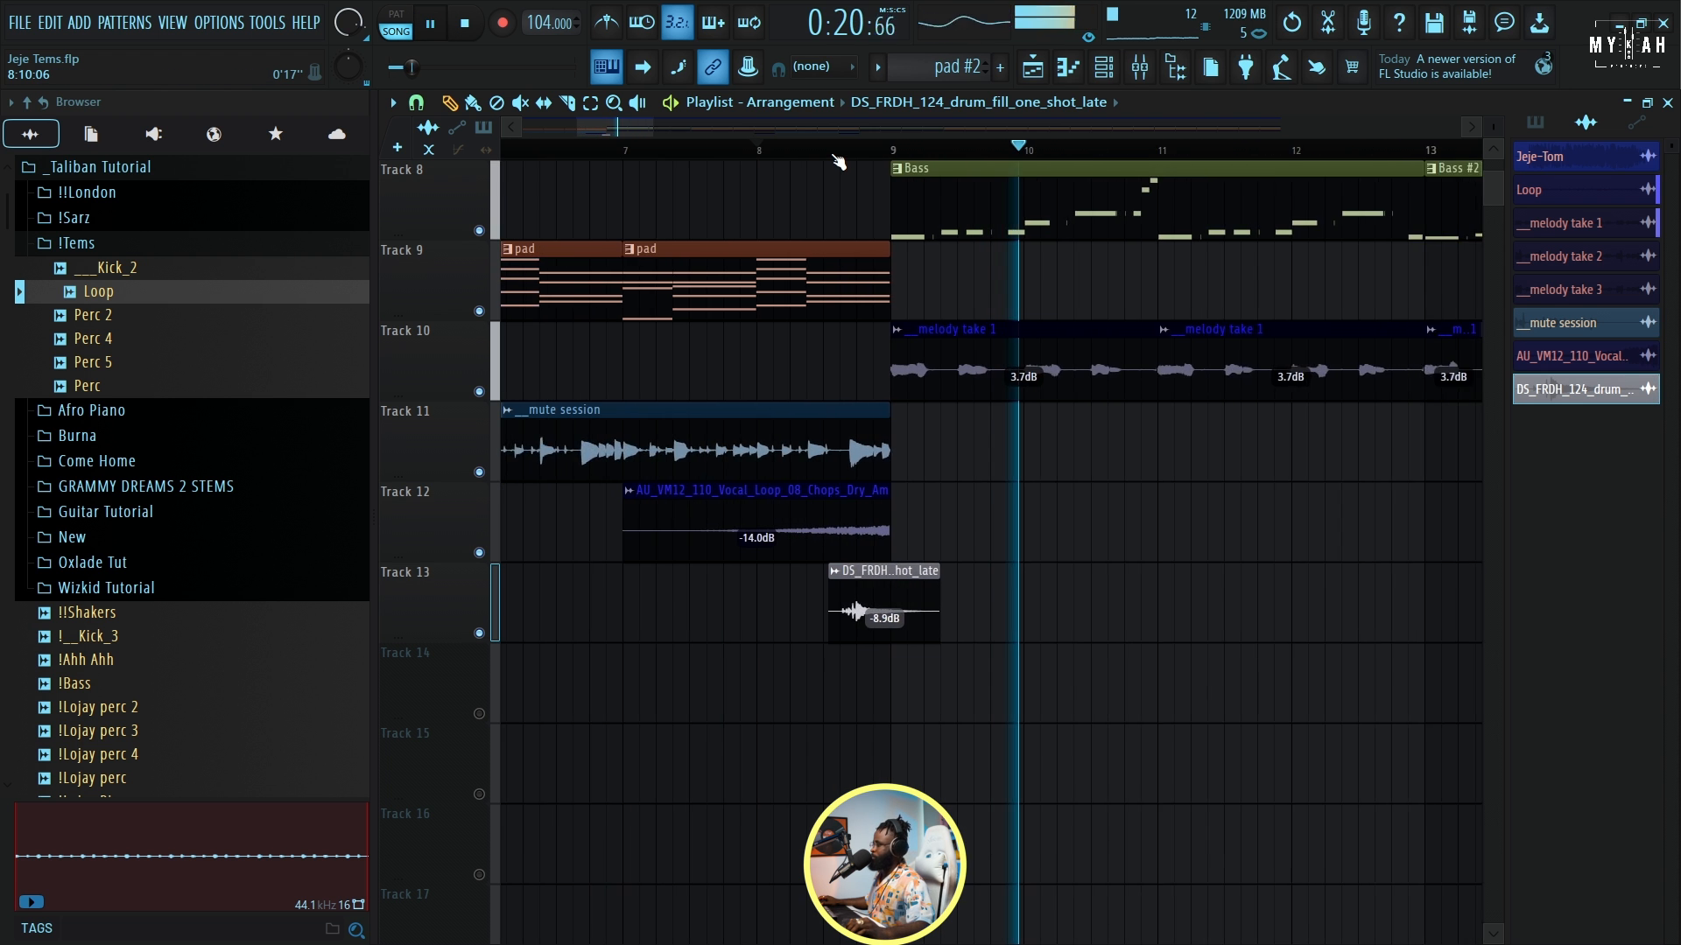
pyautogui.scroll(-8, 839, 162)
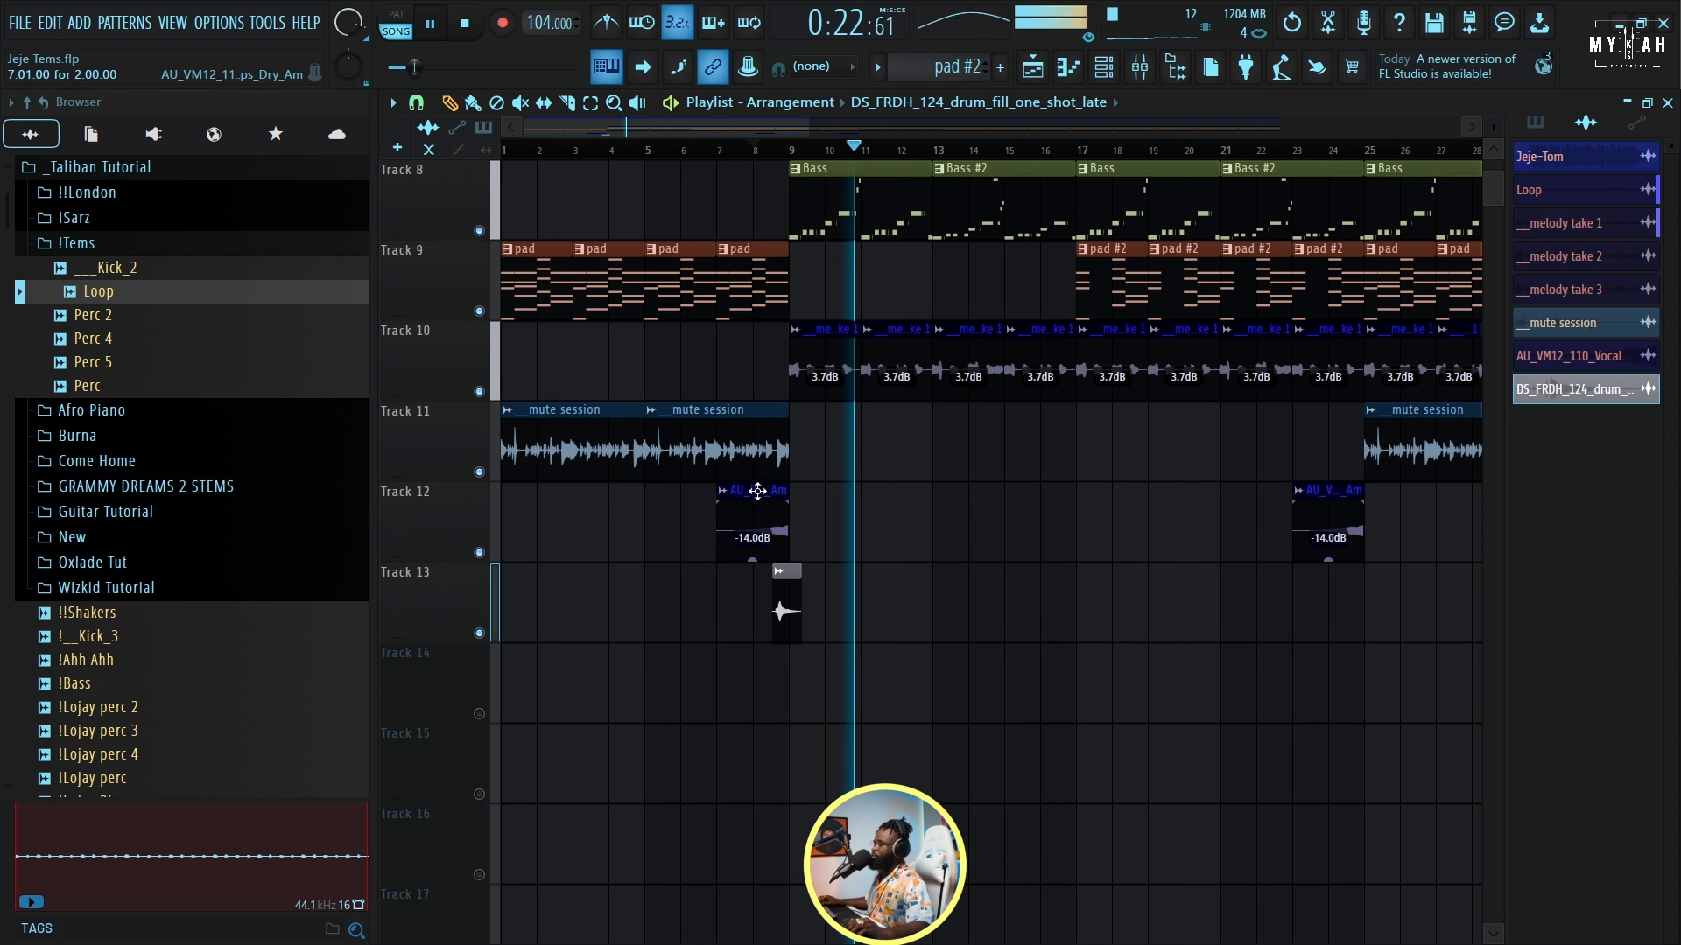
# Load the vocal sample preset track state onto mixer track 8 of the AU_VM12_110 vocal chops and lower that track's level.
pyautogui.doubleClick(757, 491)
pyautogui.click(1030, 281)
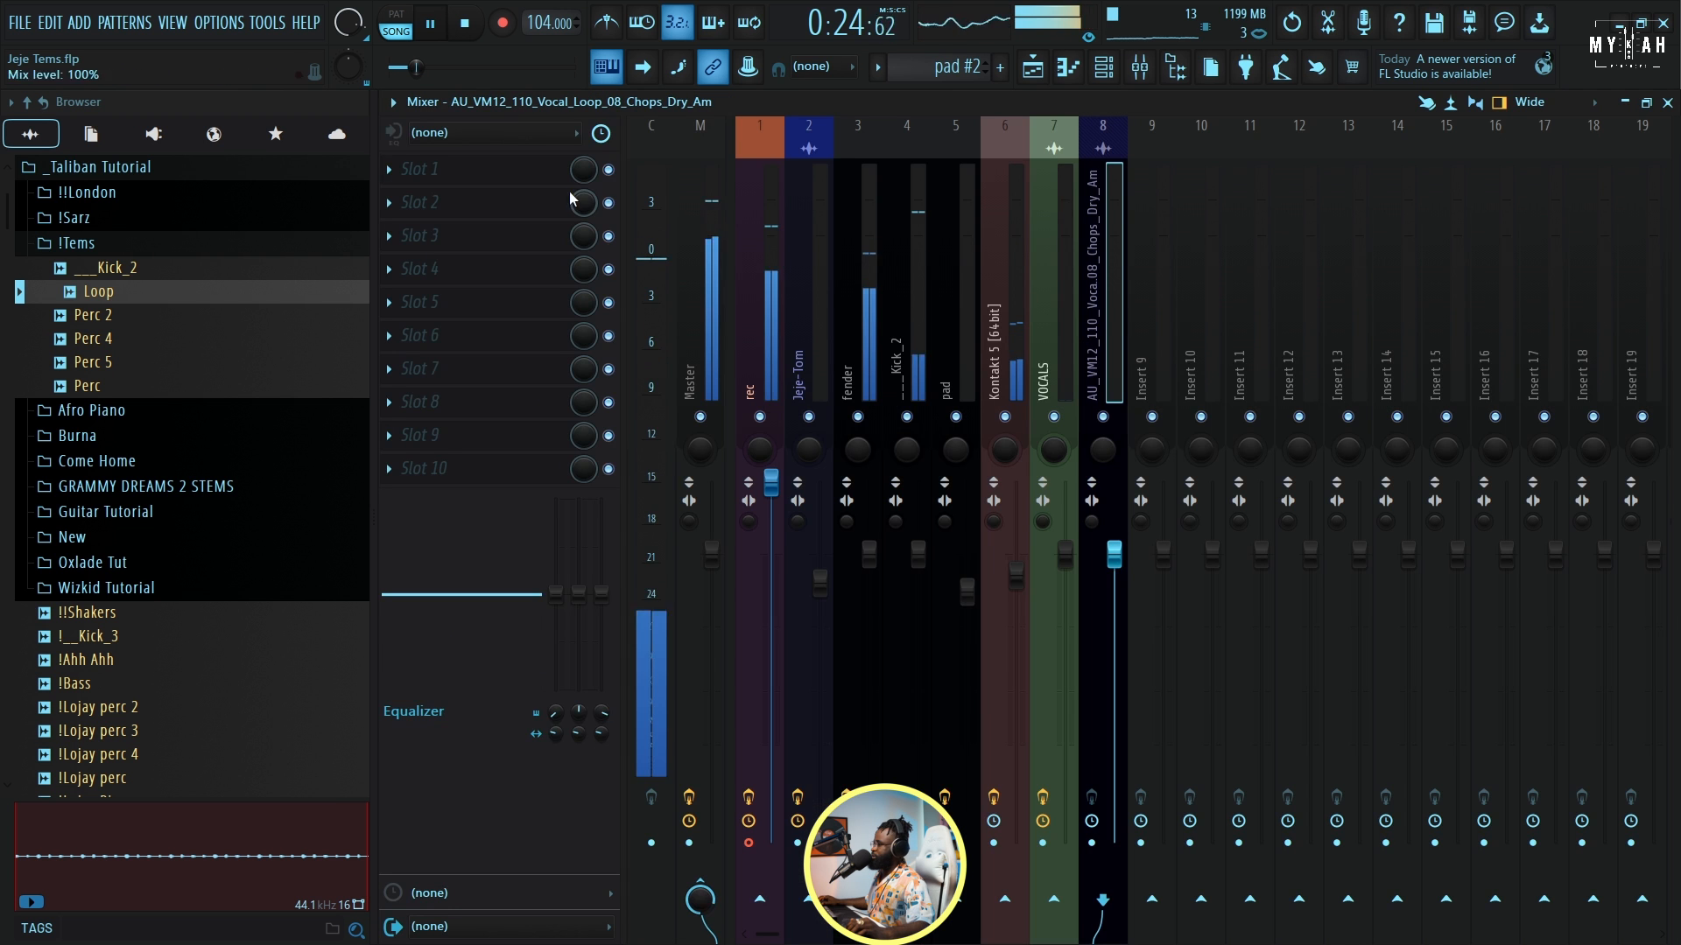
pyautogui.click(392, 102)
pyautogui.moveTo(433, 366)
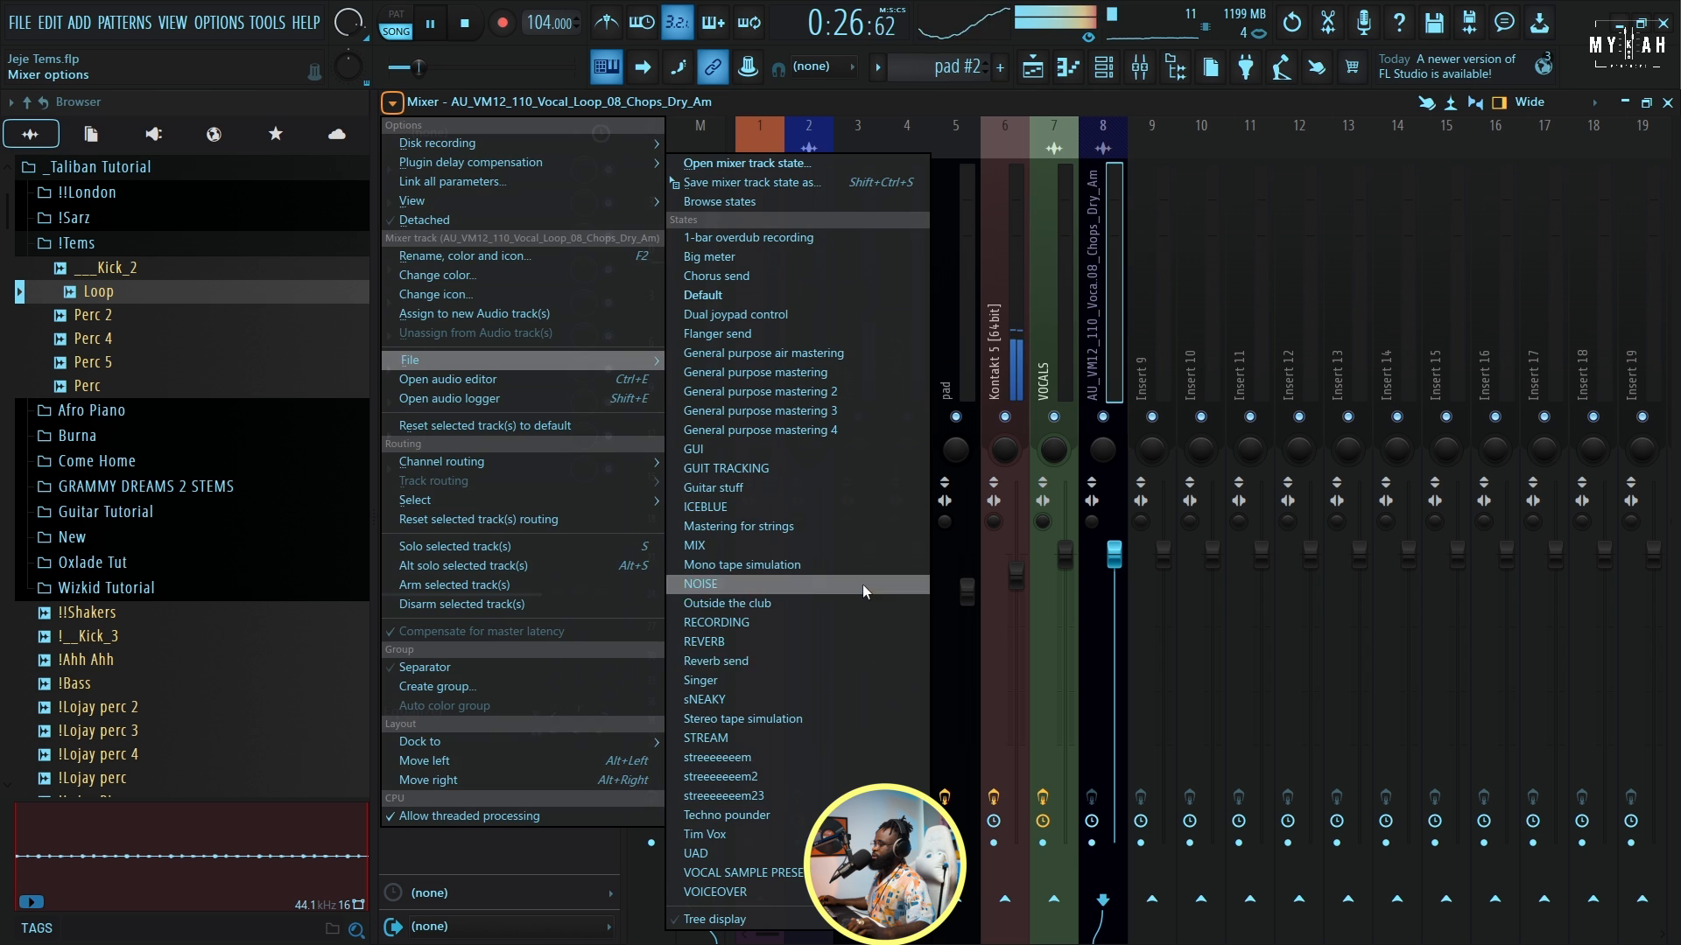
pyautogui.click(753, 874)
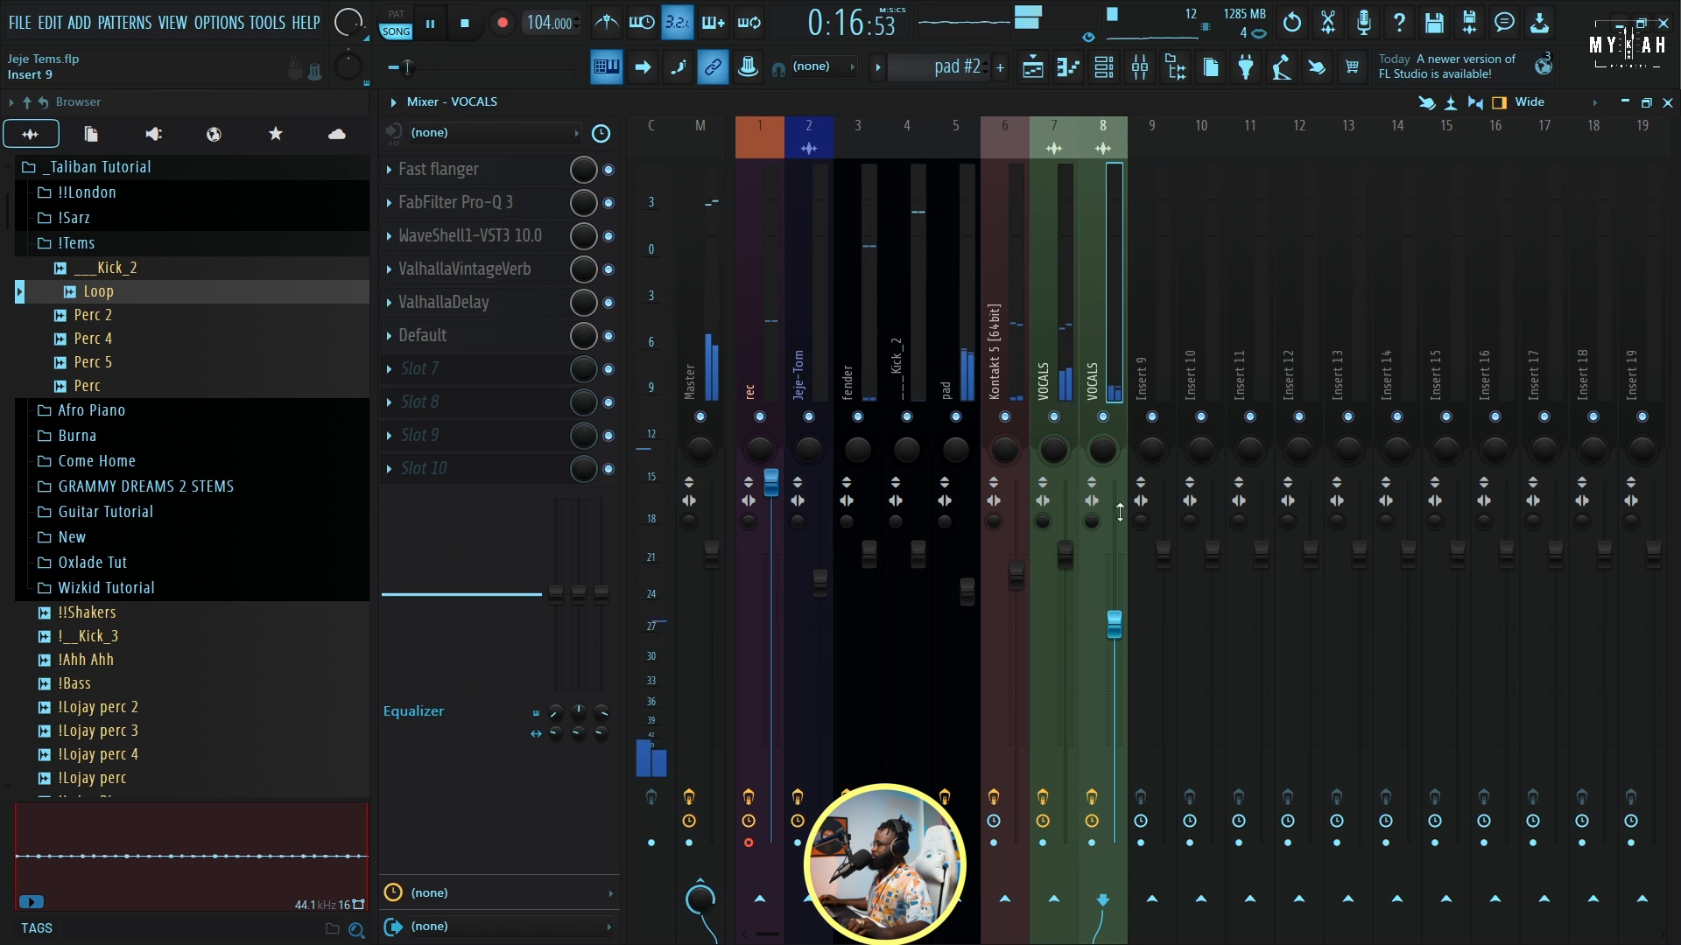
# In the playlist, copy the drum fill ahead of bars 25, 33, 49, 57 and 73, and the vocal chop ahead of bars 49, 57 and 73.
pyautogui.click(1034, 72)
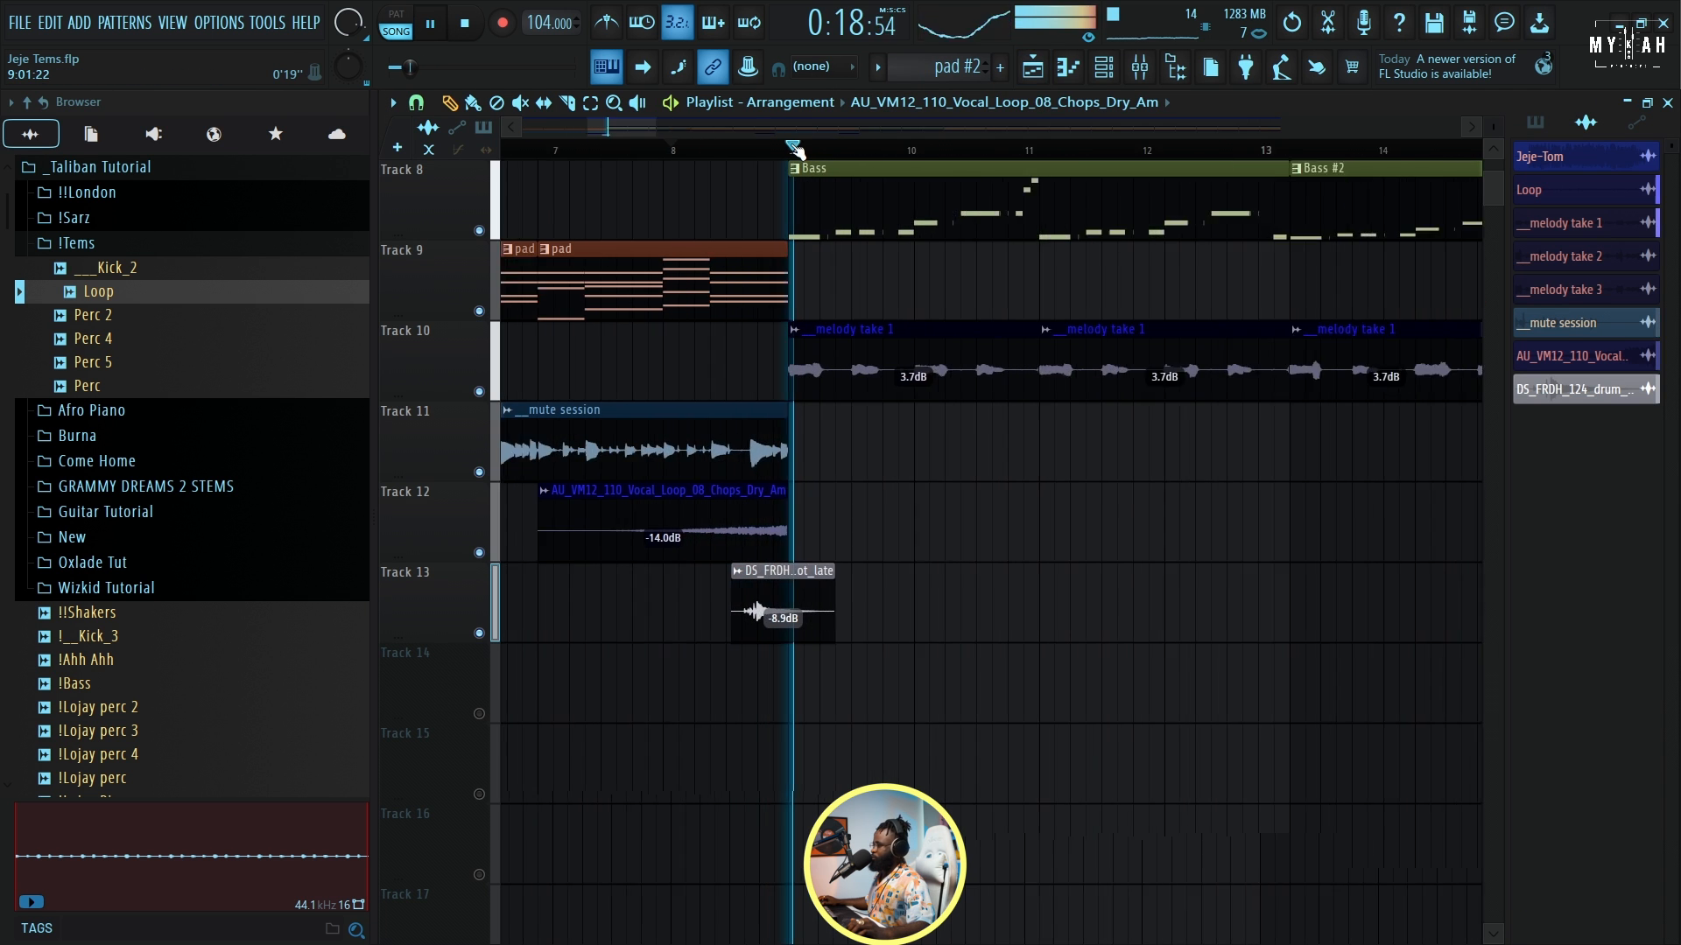
pyautogui.scroll(3, 797, 152)
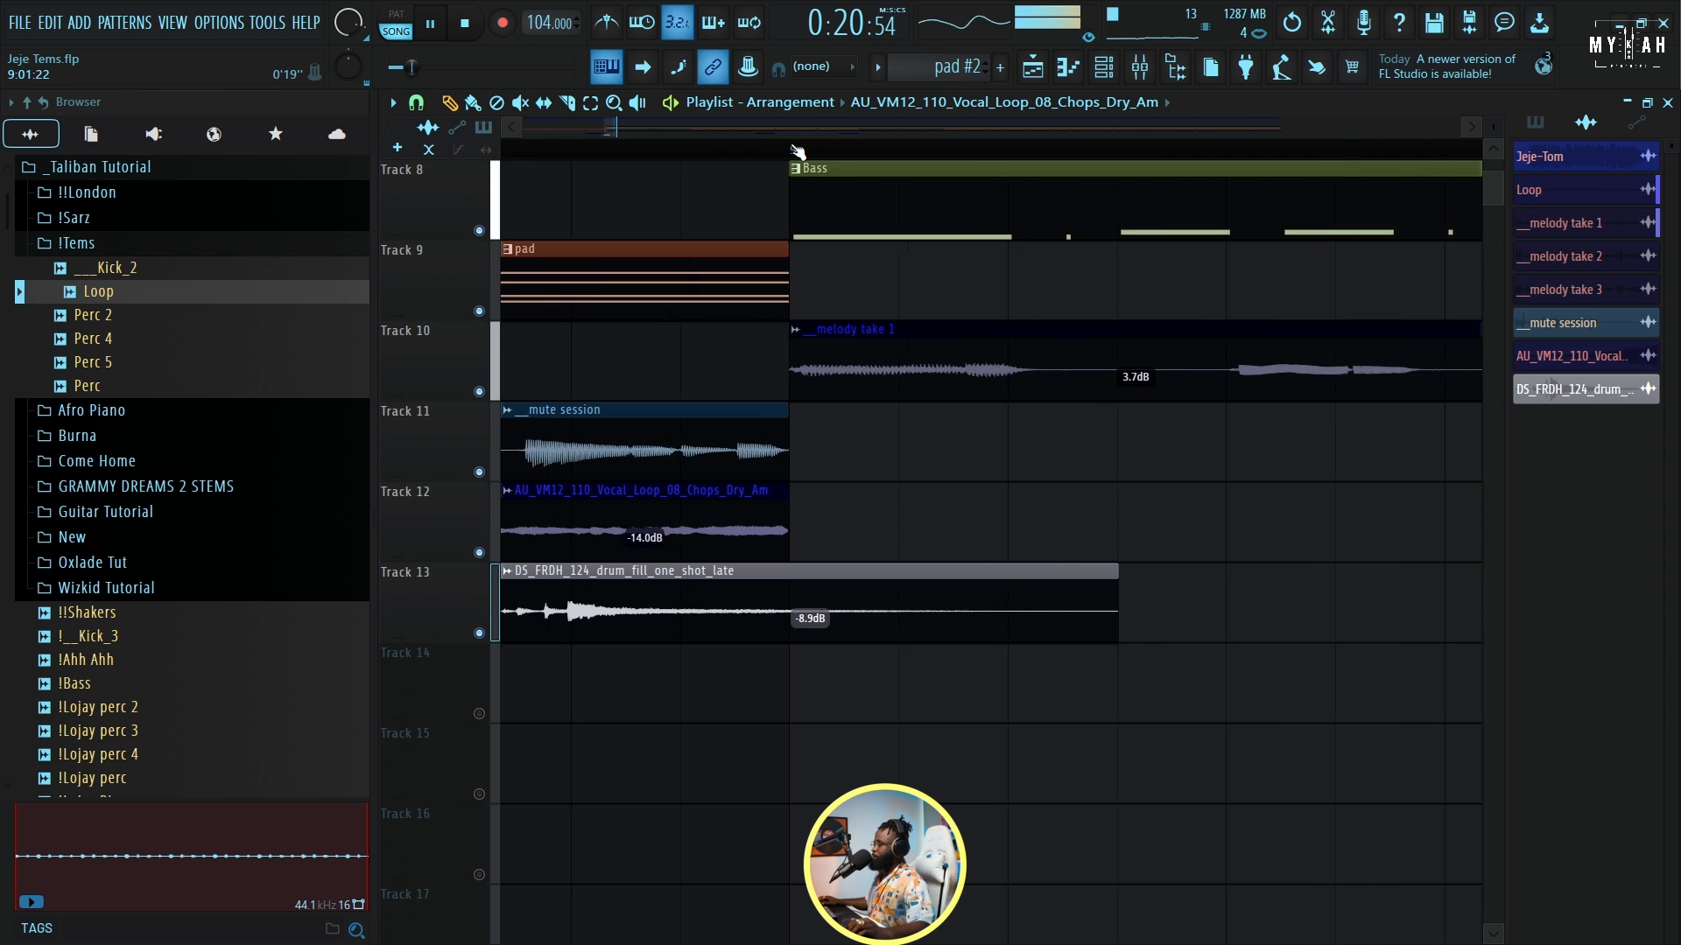
pyautogui.scroll(-5, 797, 151)
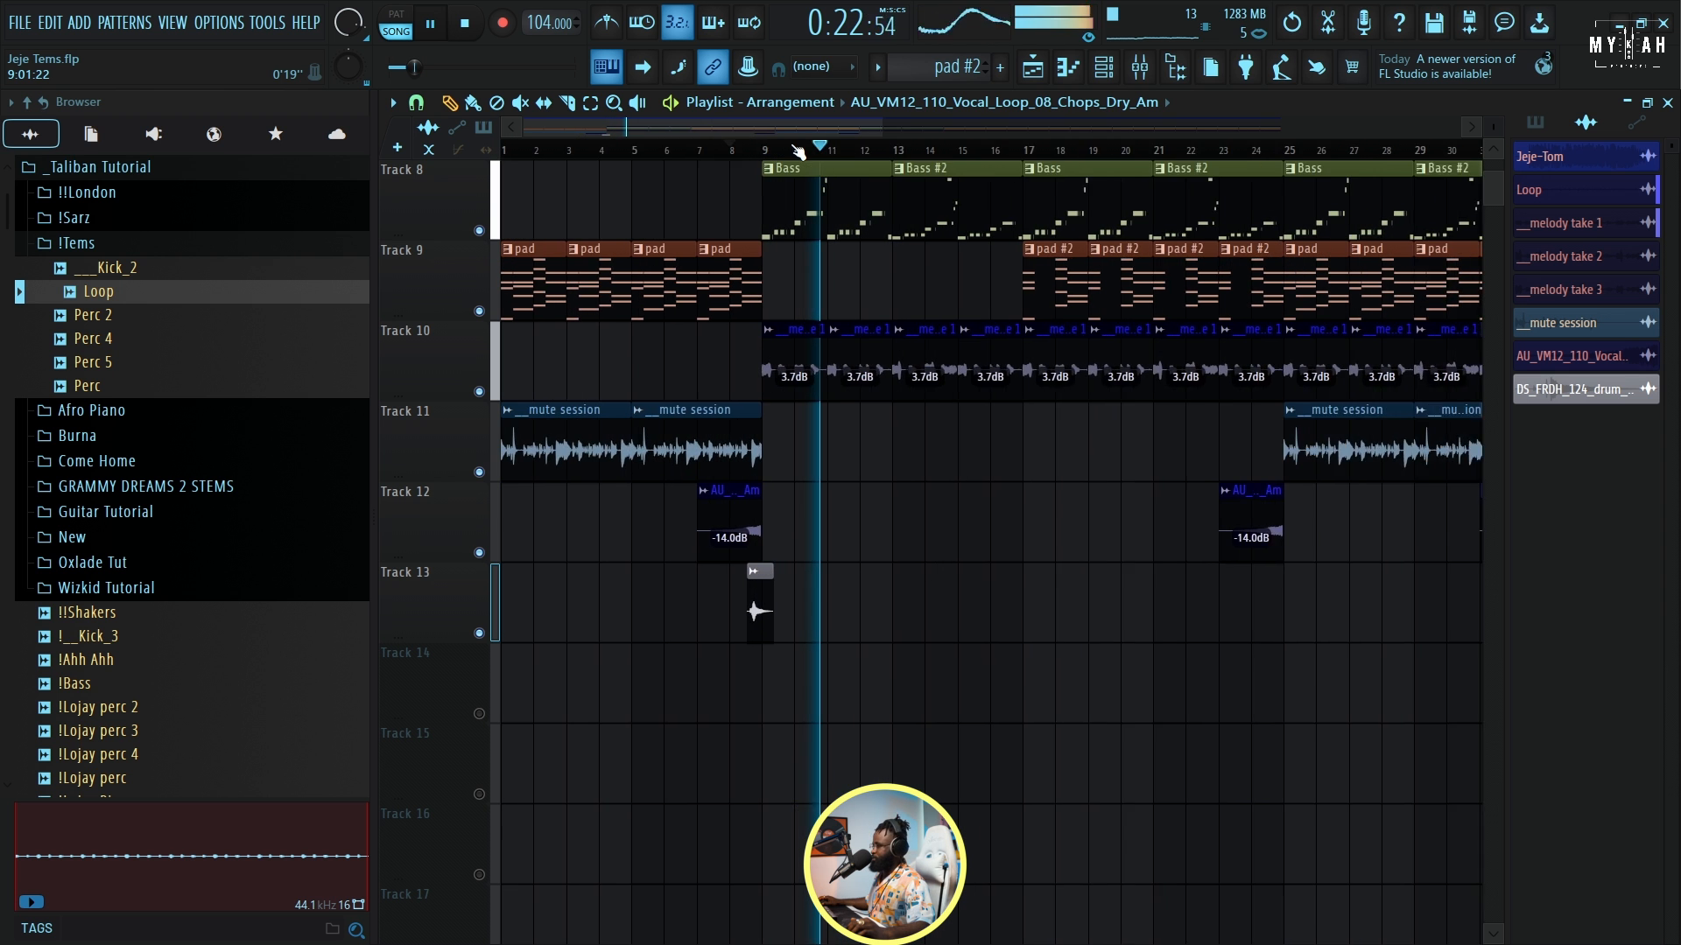
pyautogui.scroll(-1, 796, 151)
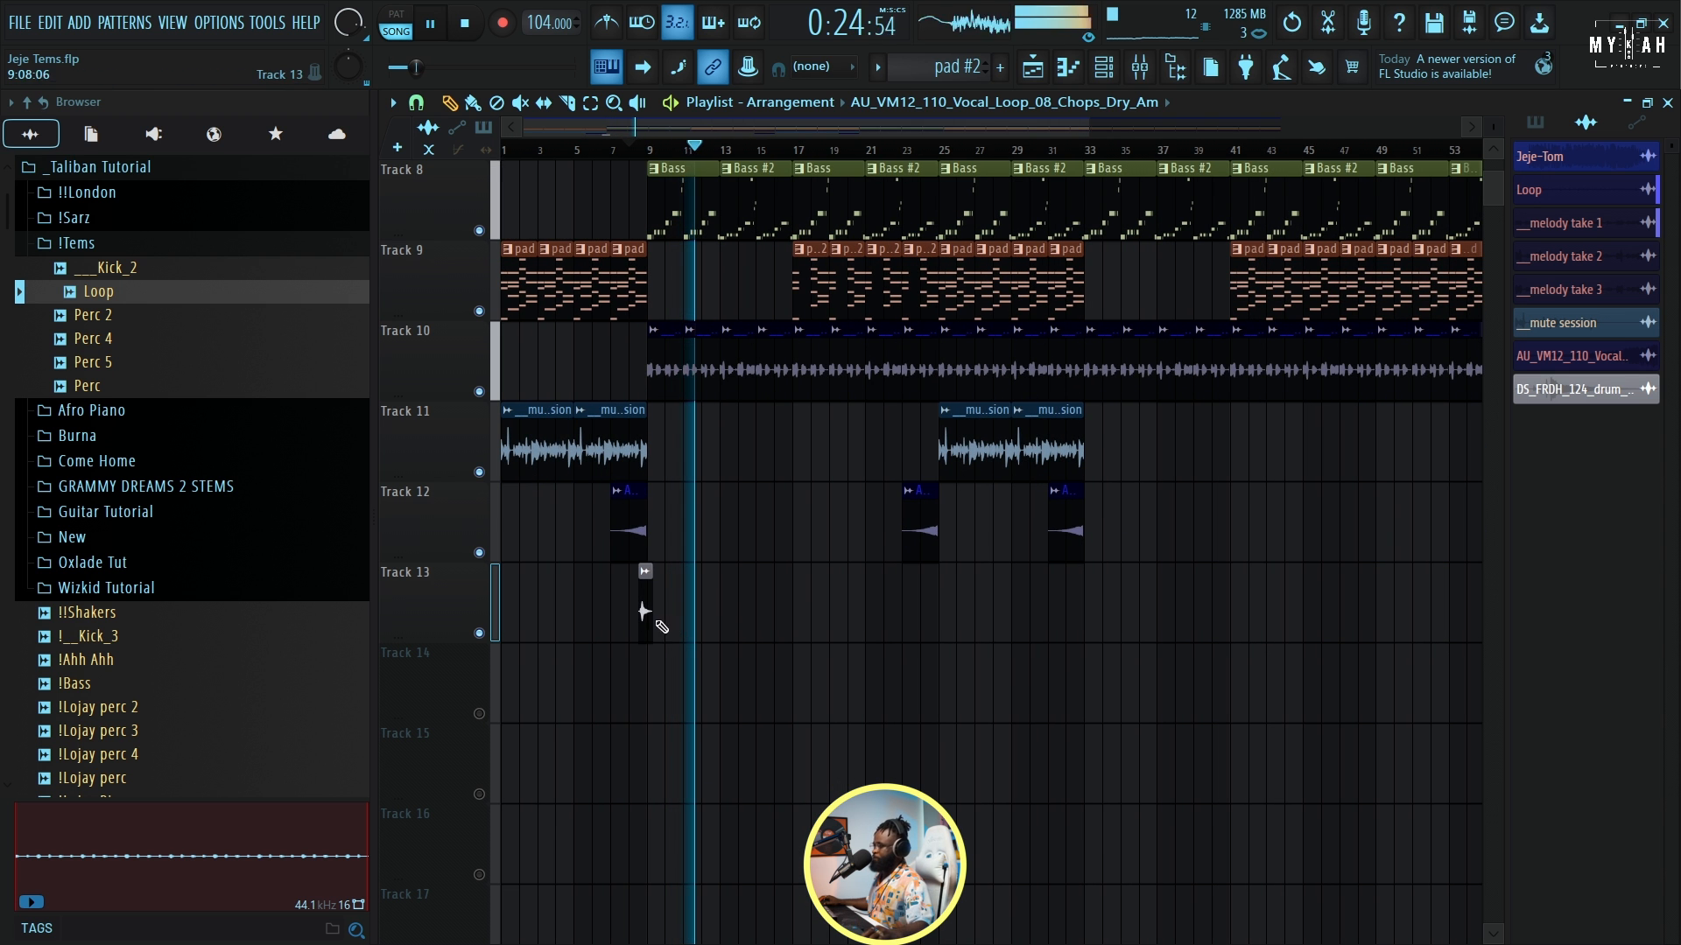
pyautogui.scroll(4, 674, 510)
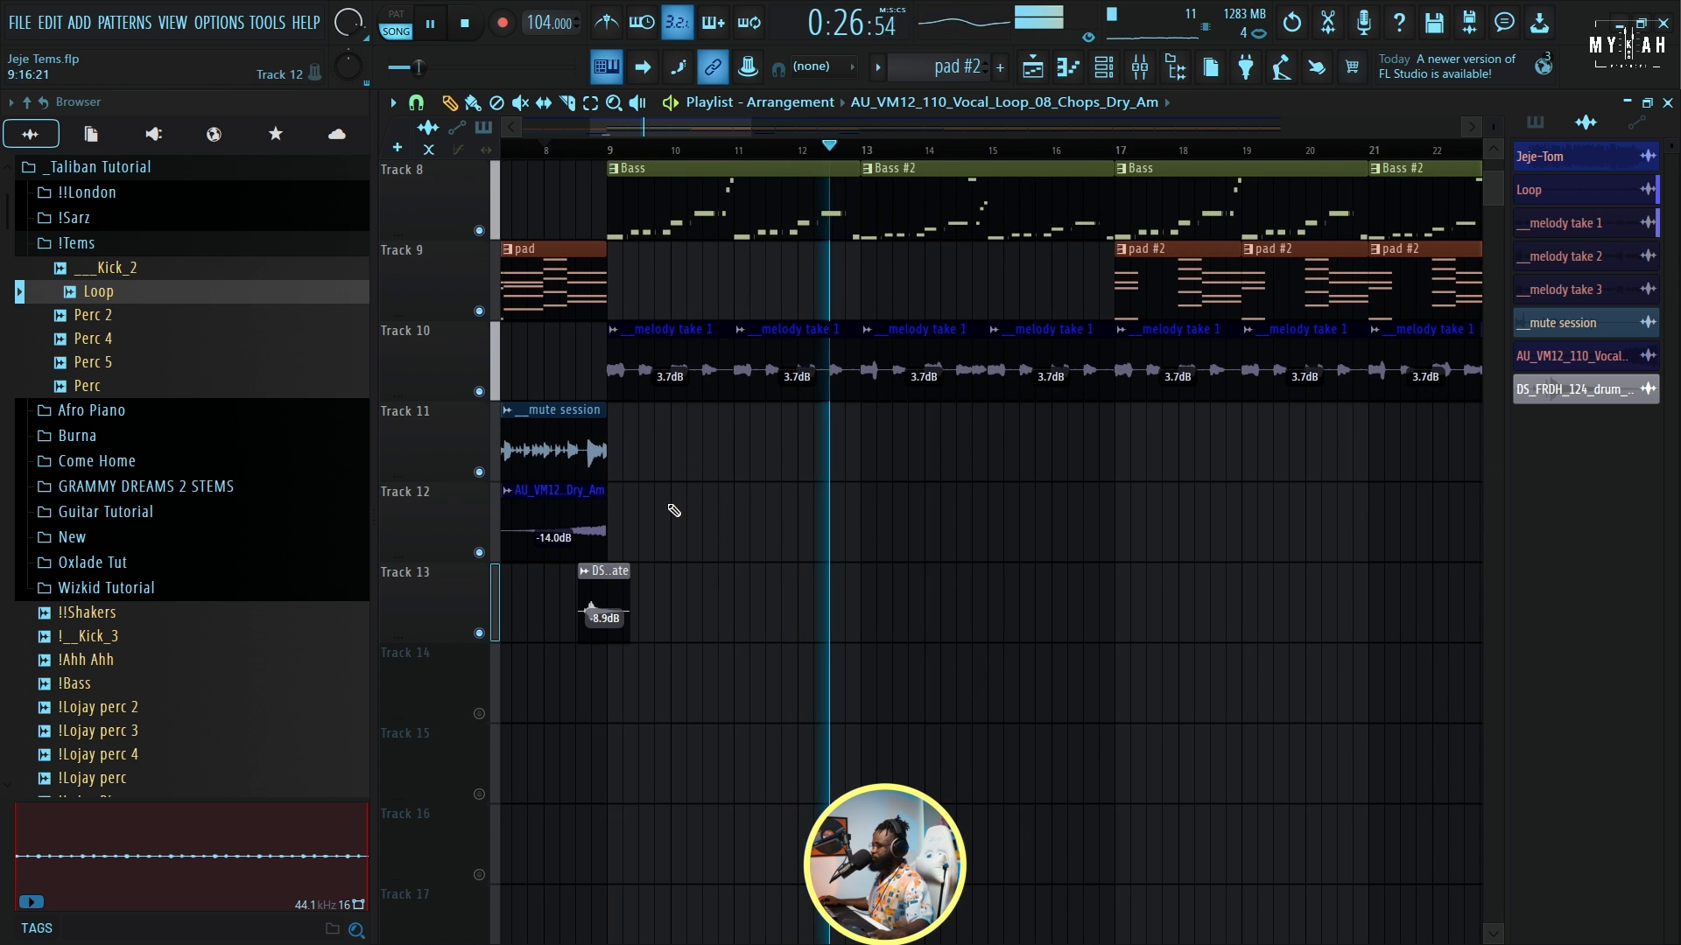
pyautogui.moveTo(1370, 604); pyautogui.dragTo(1138, 618)
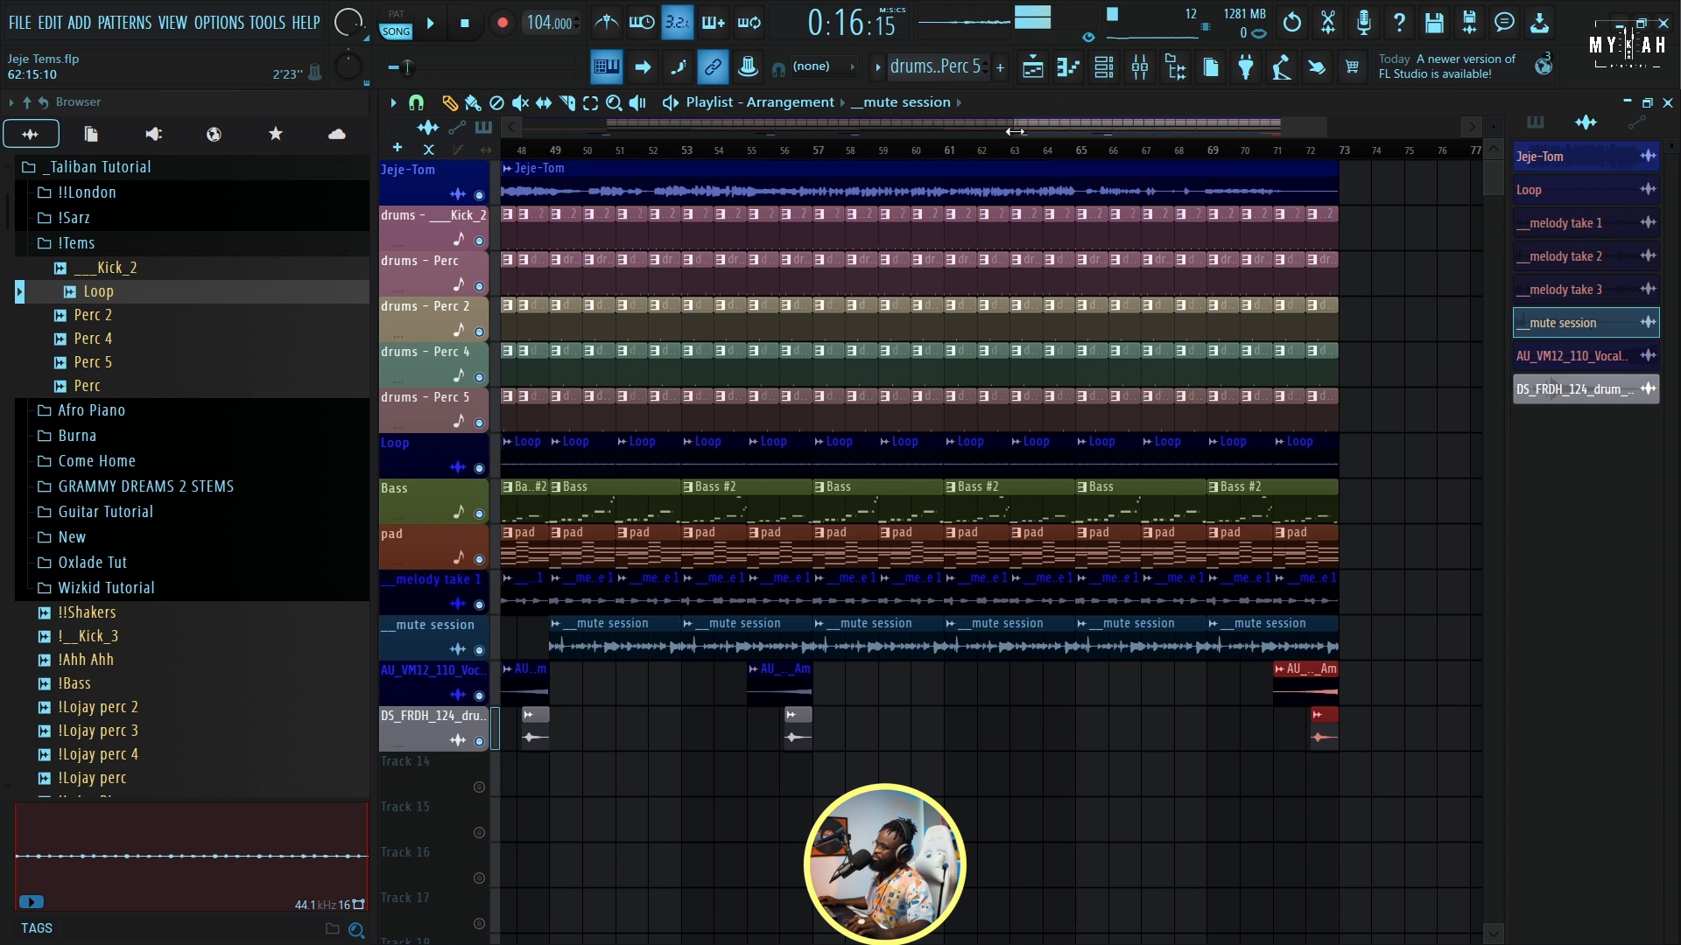
# Mute the Jeje-Tom vocal track and play the instrumental arrangement from bar 1.
pyautogui.moveTo(1013, 131); pyautogui.dragTo(391, 172)
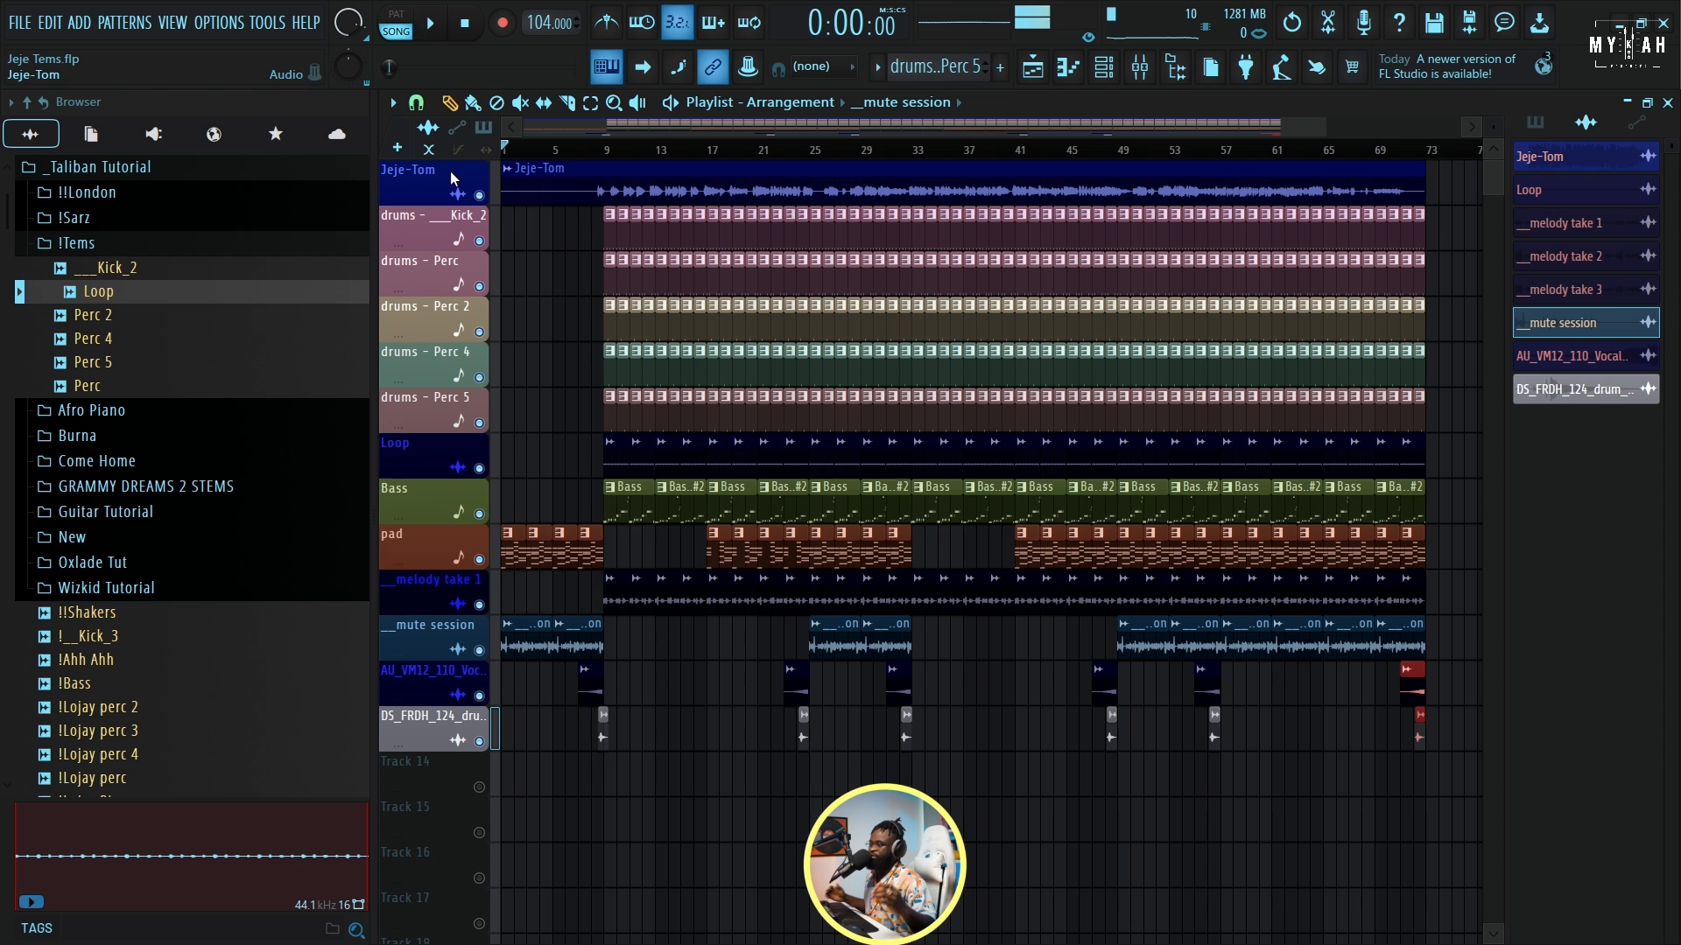
pyautogui.click(479, 194)
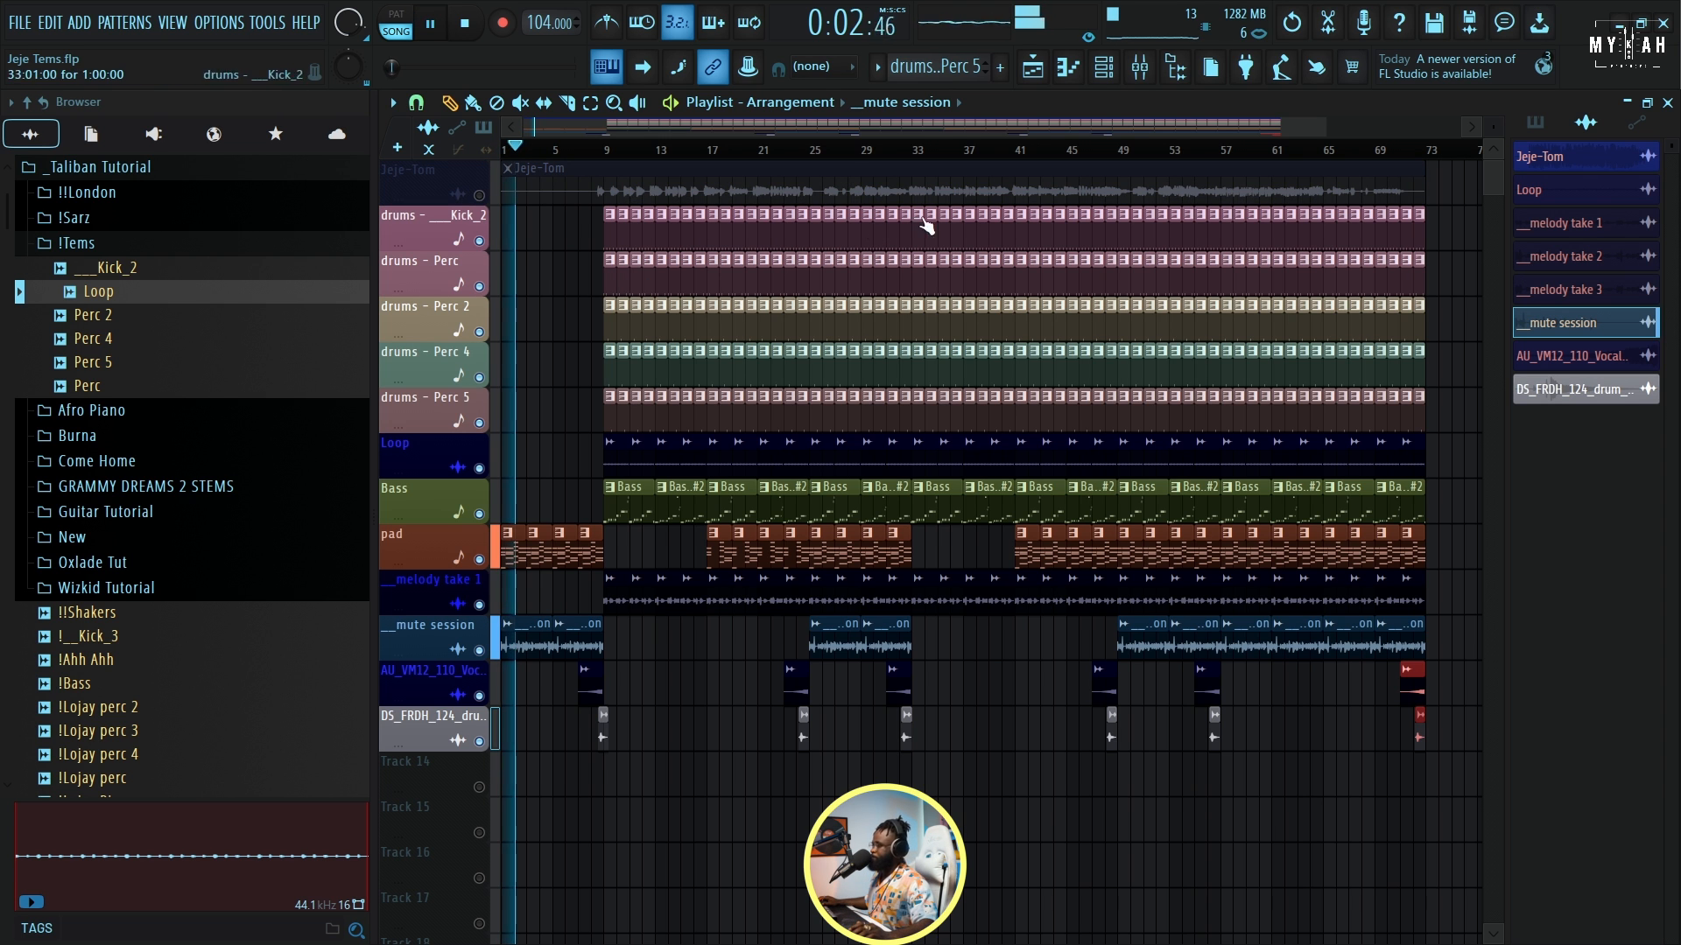
pyautogui.scroll(5, 1327, 152)
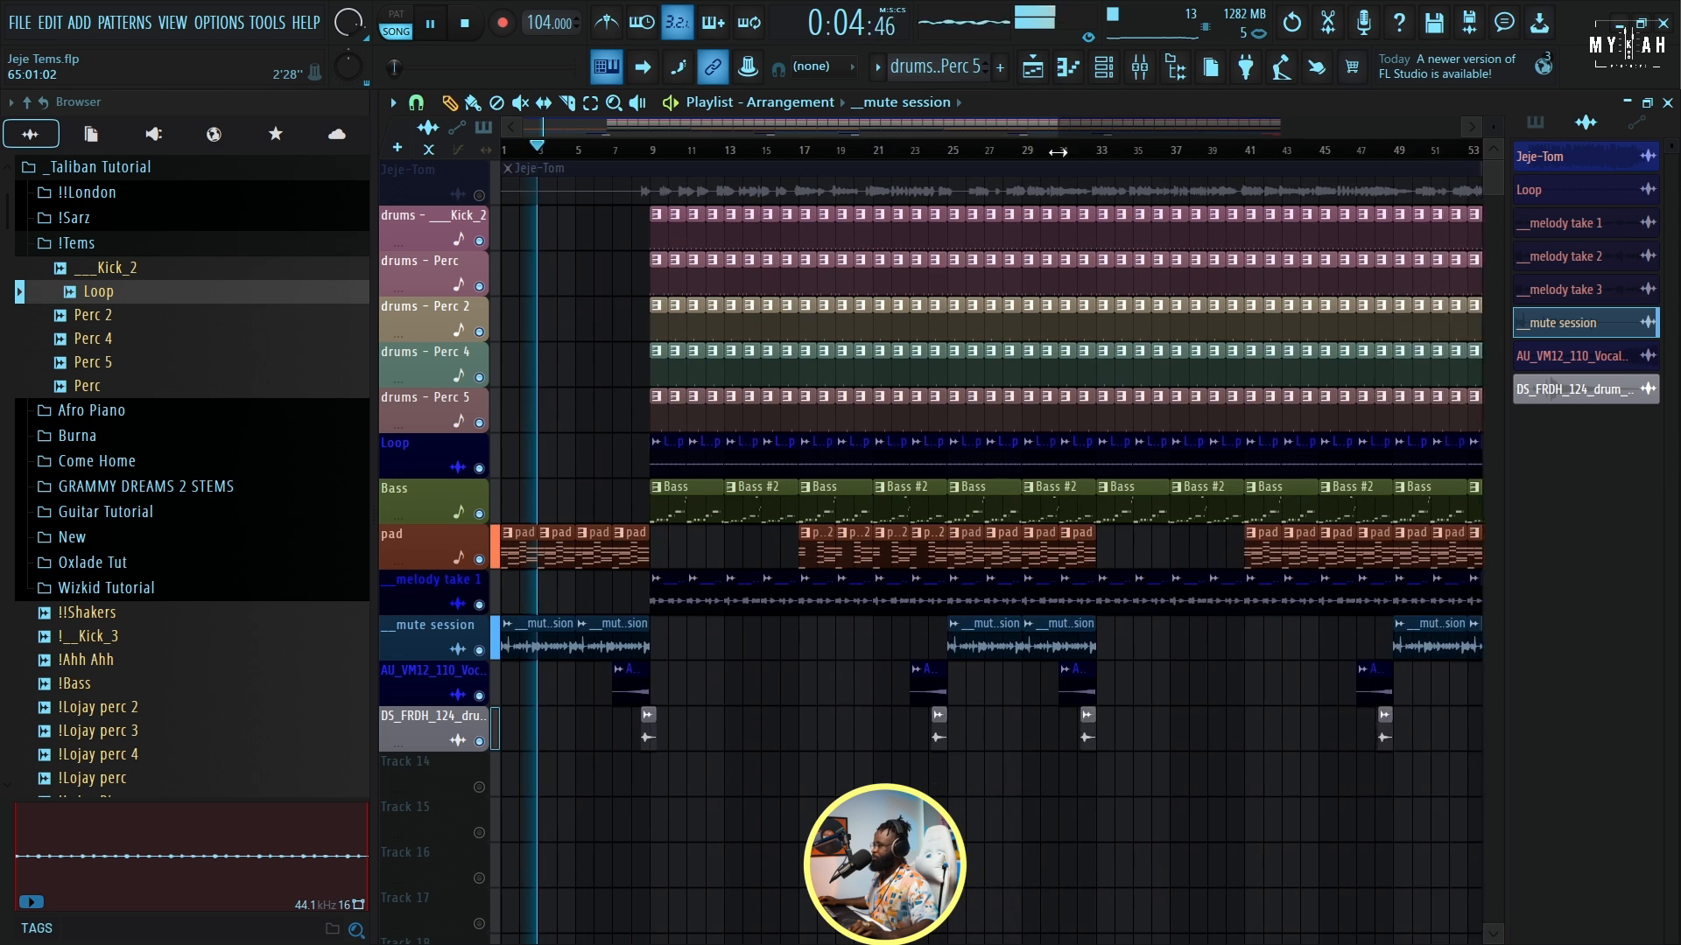
pyautogui.scroll(-4, 971, 160)
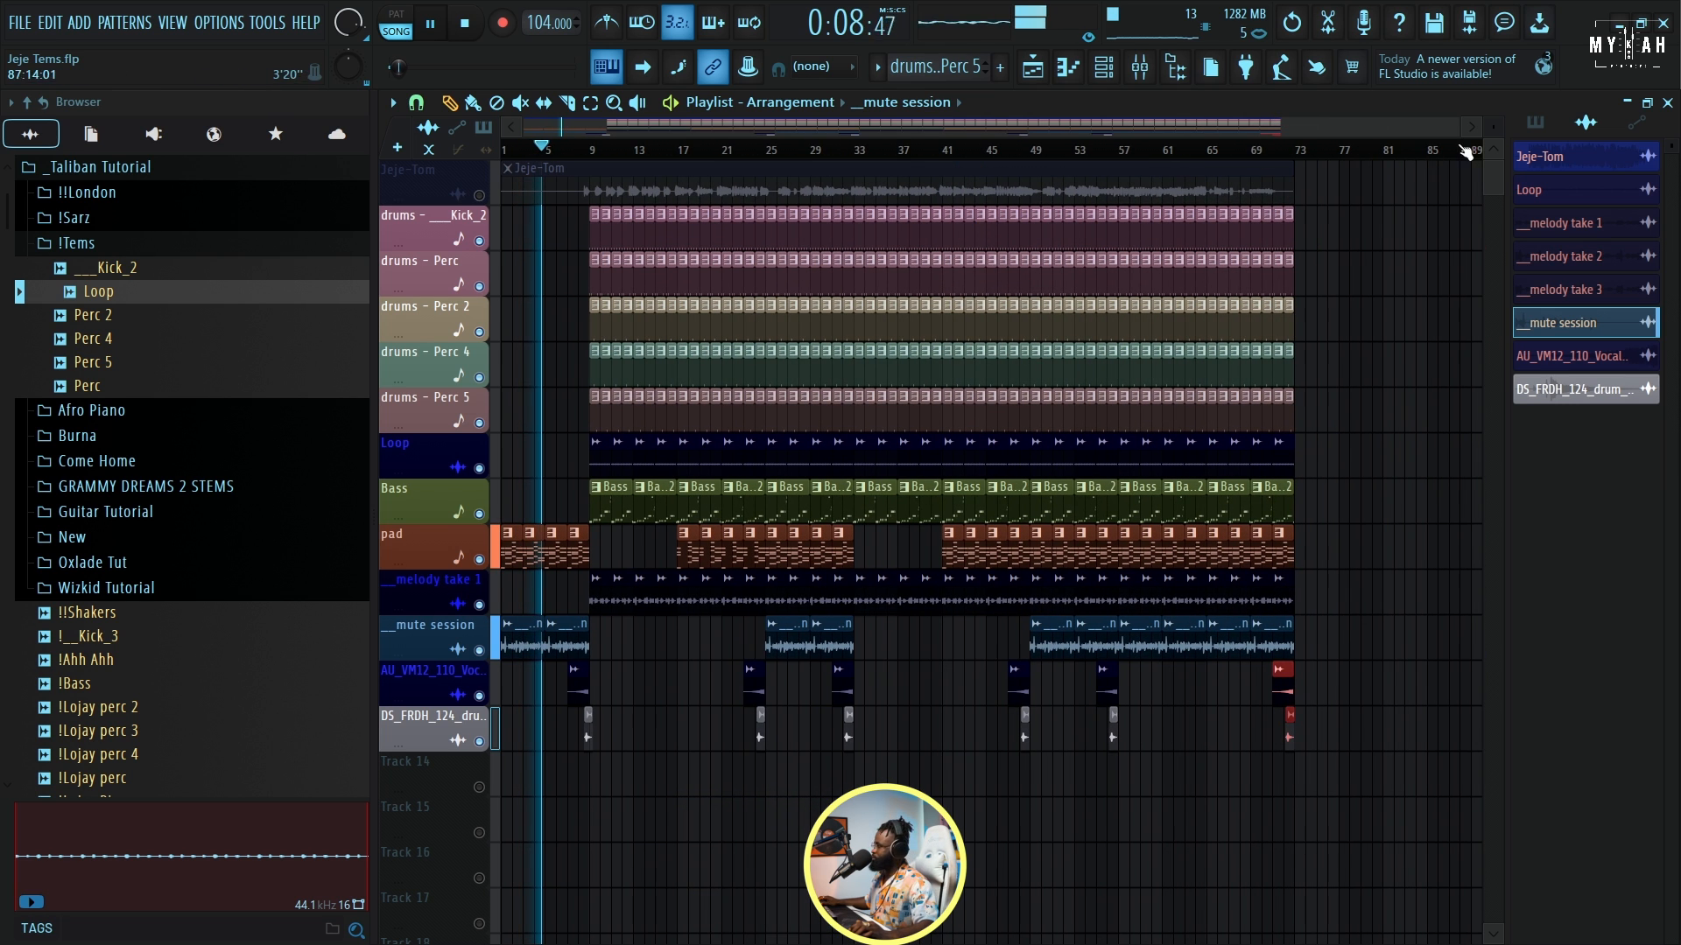
pyautogui.scroll(3, 1454, 130)
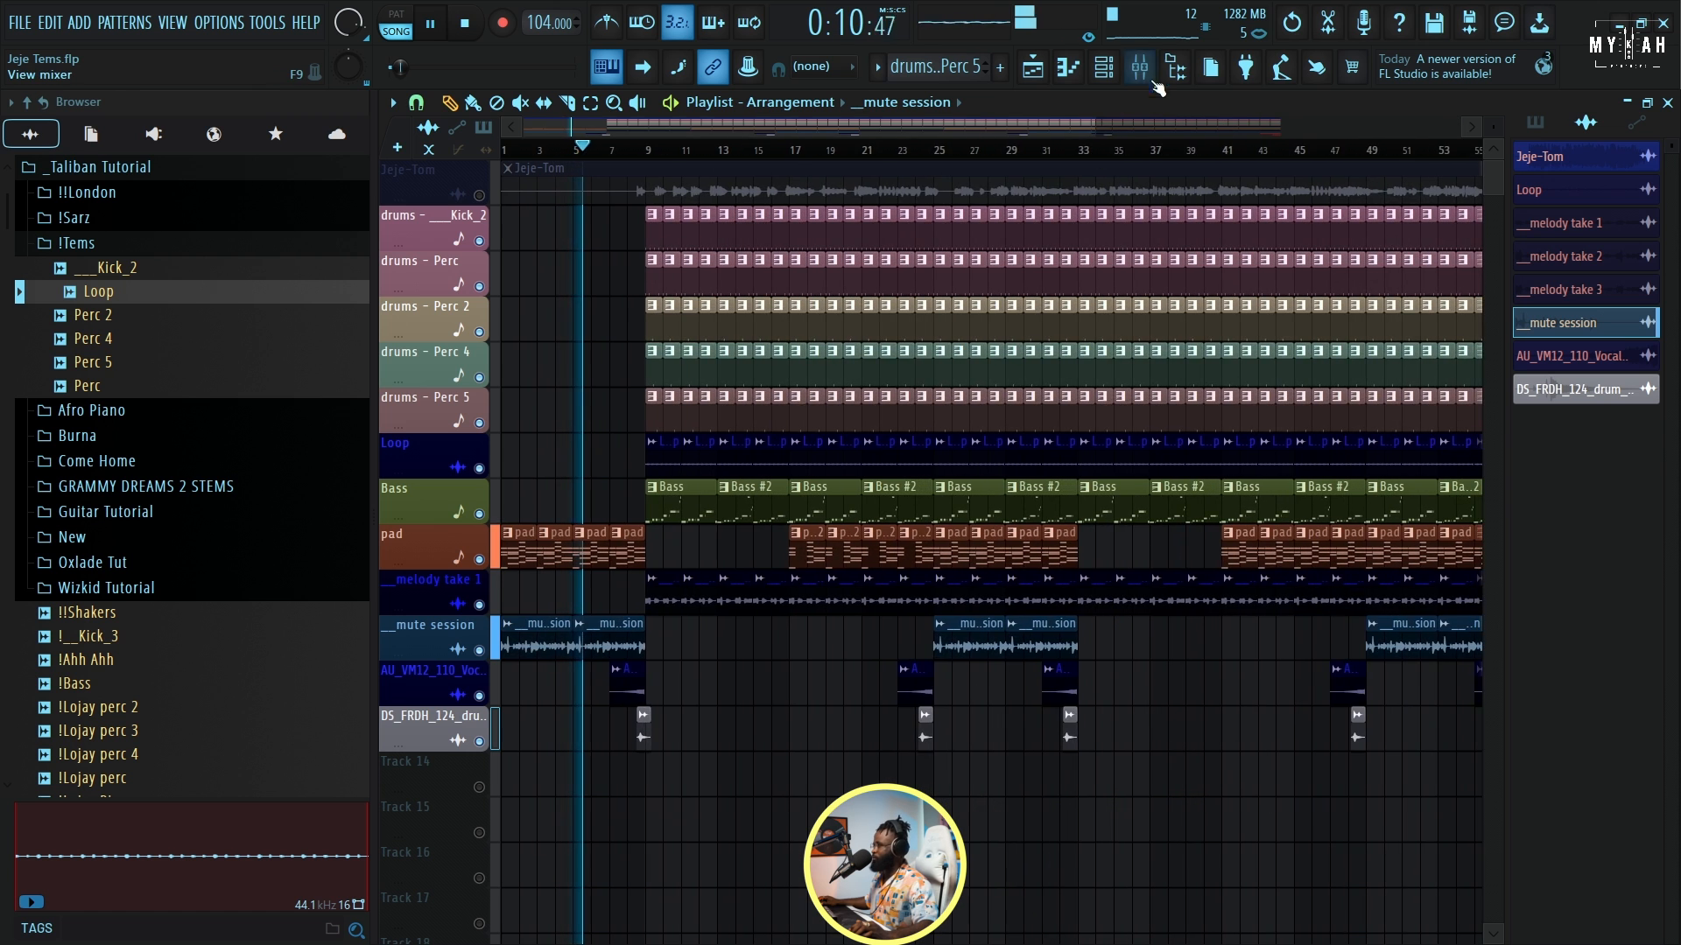
# Check the ValhallaDelay settings on VOCALS mixer track 7 and return to the playlist.
pyautogui.click(1149, 74)
pyautogui.click(1061, 345)
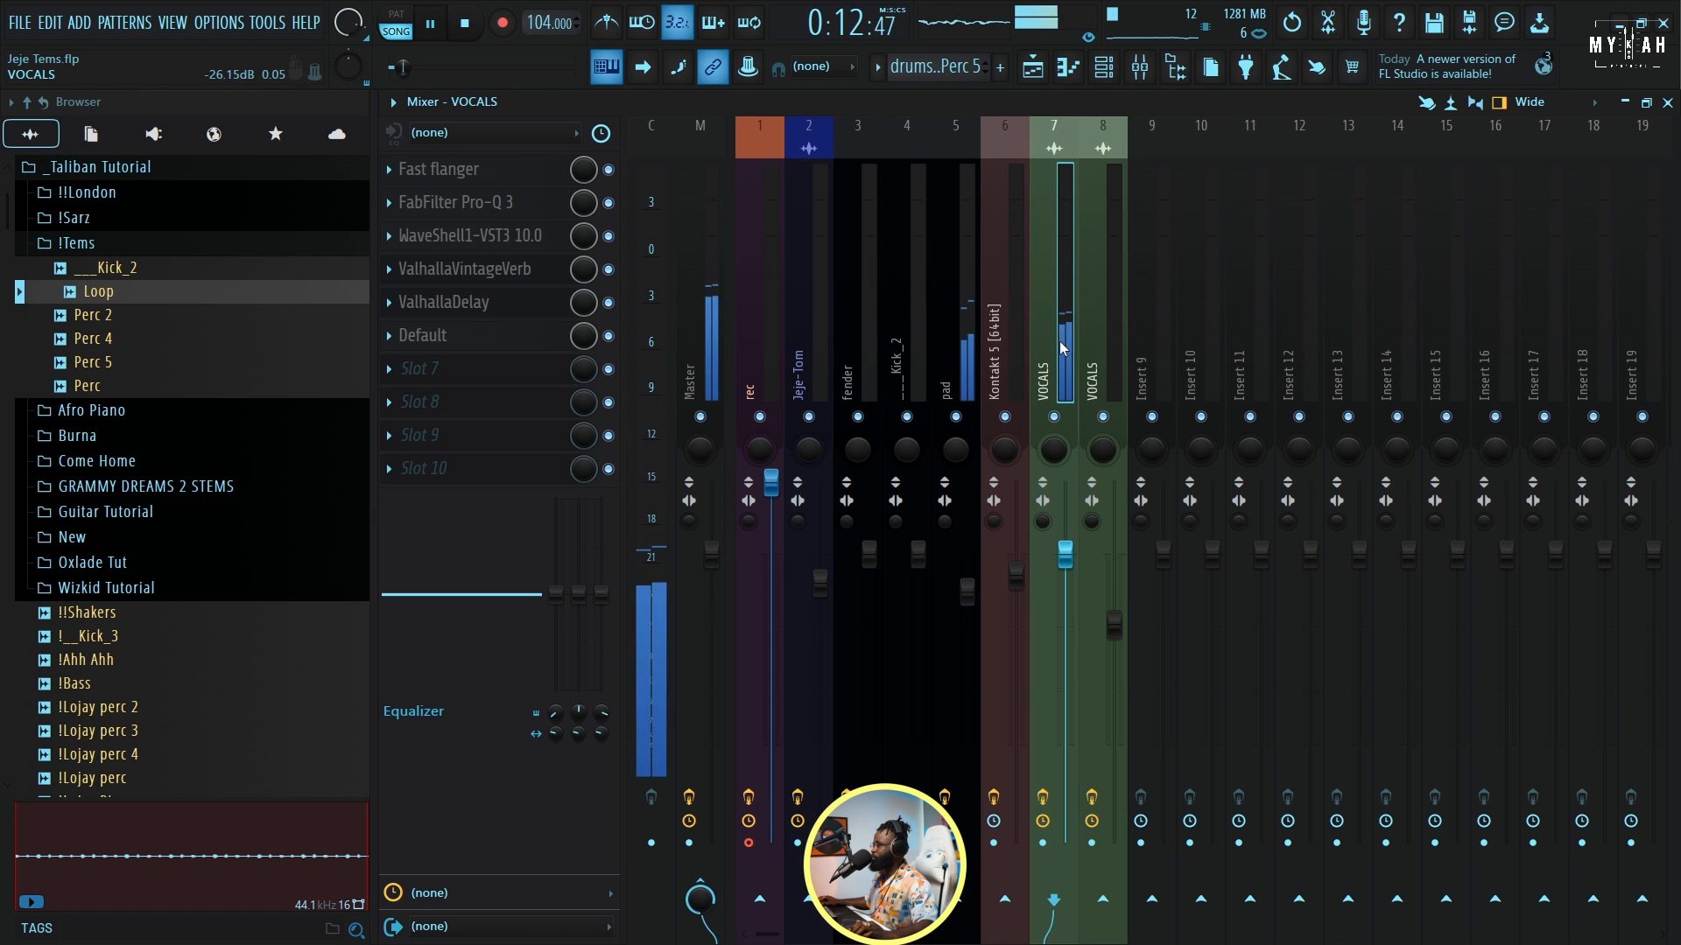
pyautogui.click(496, 307)
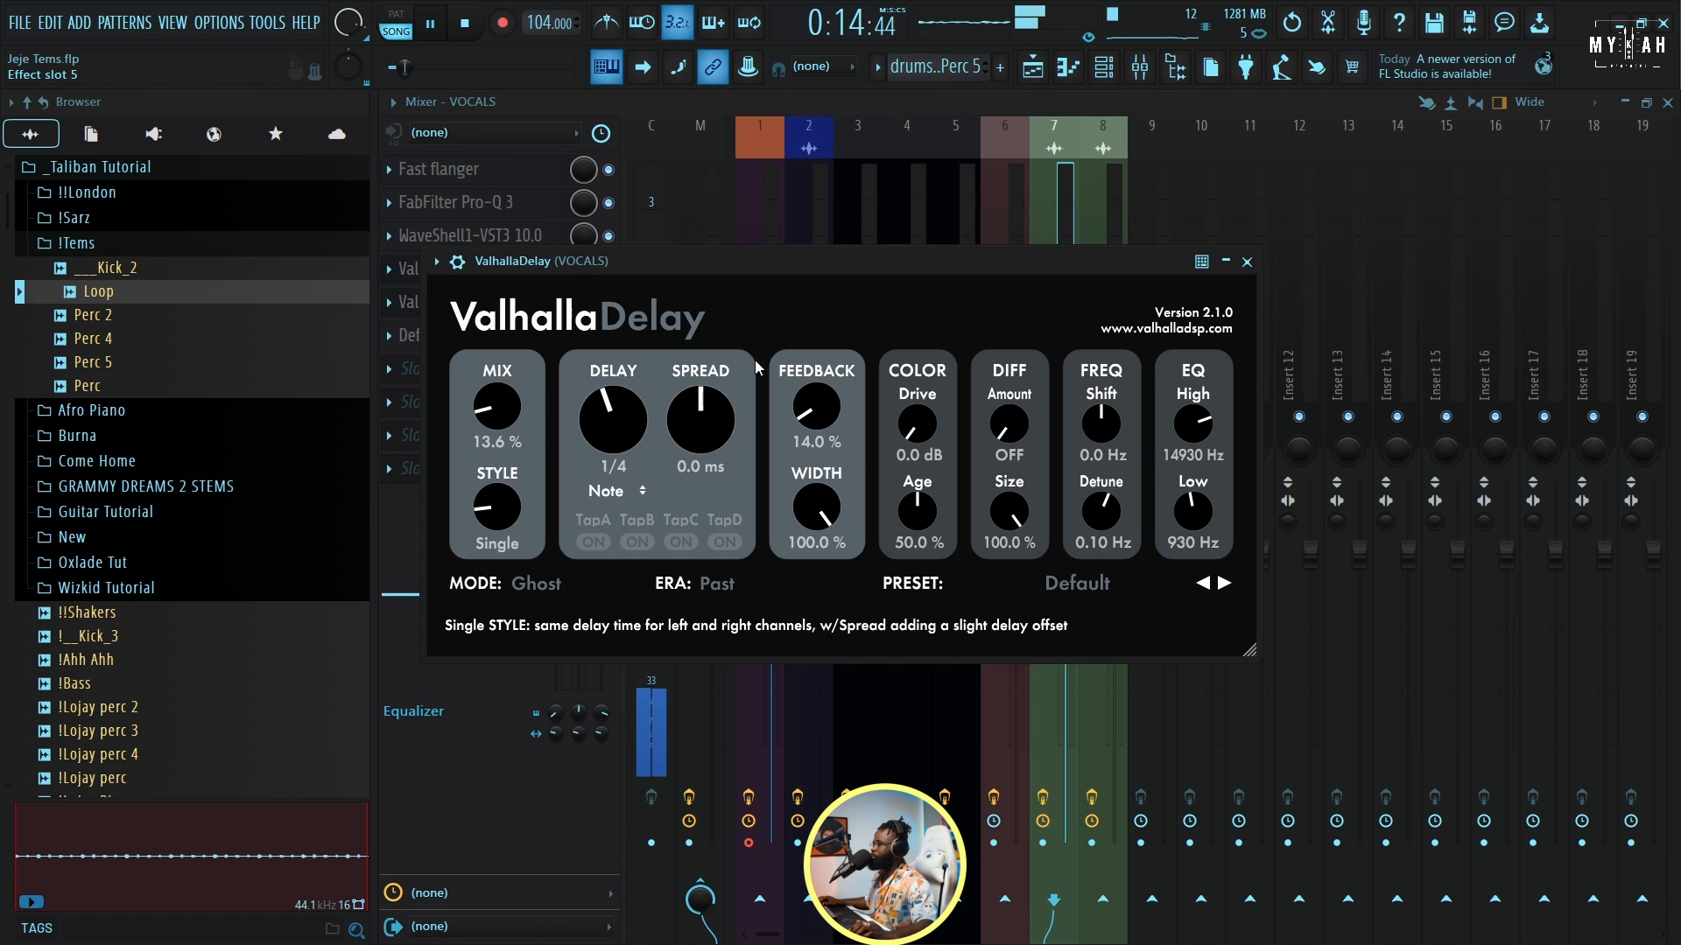
pyautogui.click(1032, 73)
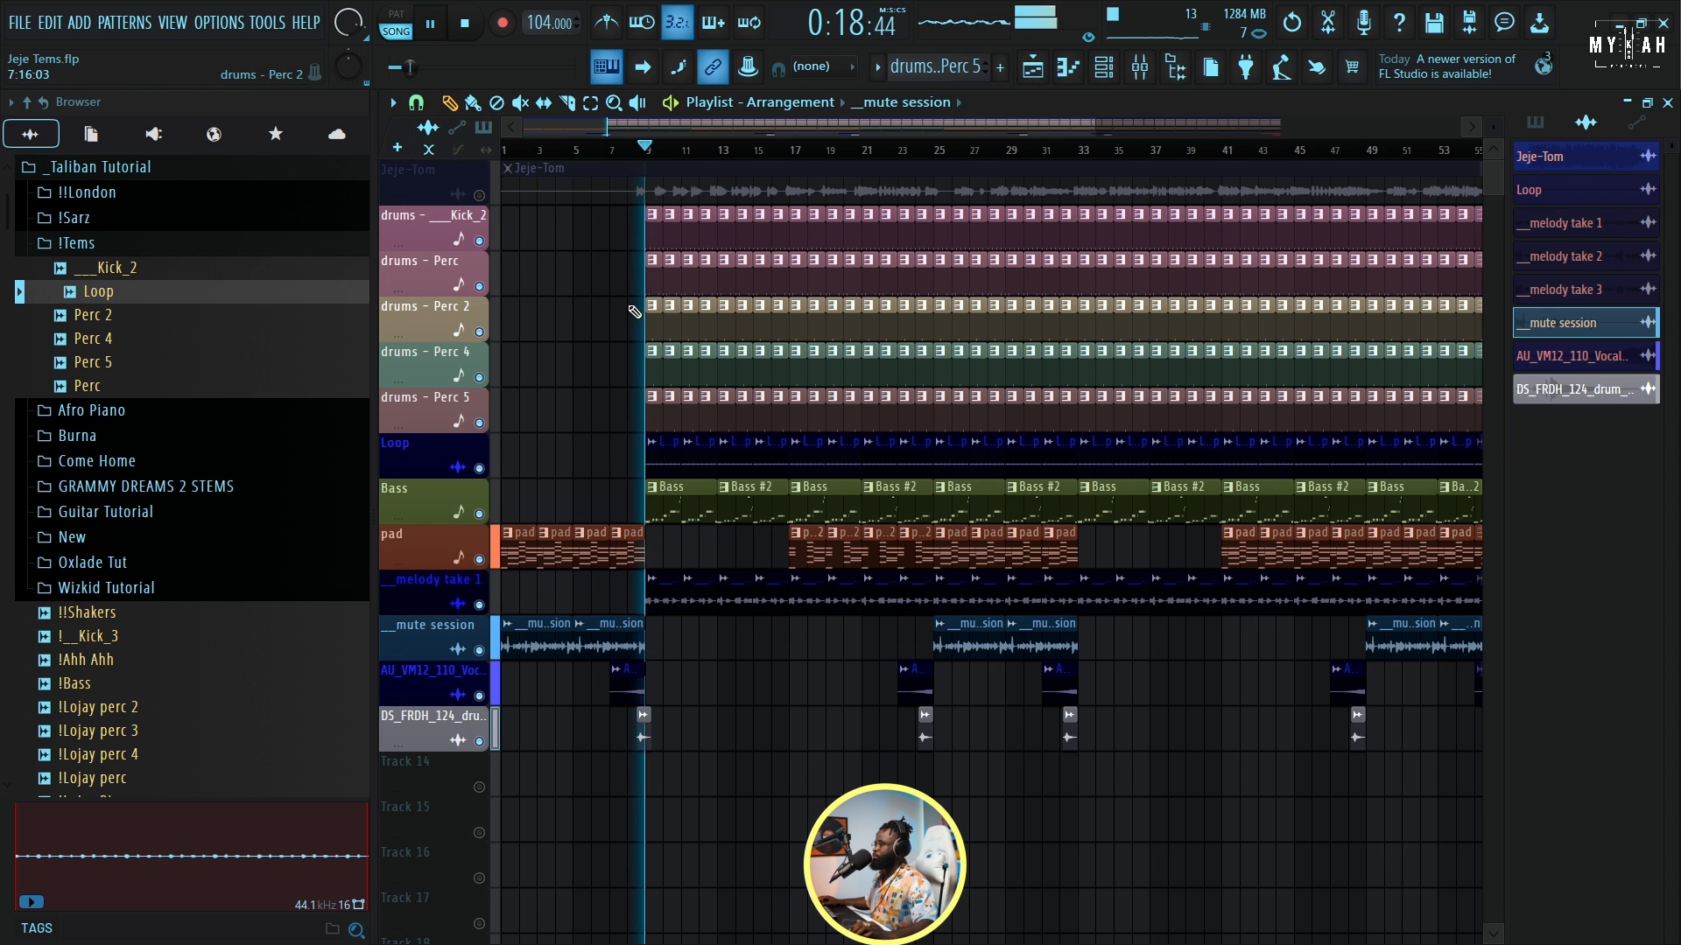
# Select the Bass pattern and load Fruity parametric EQ 2 into slot 2 of its fender mixer track.
pyautogui.scroll(-4, 752, 160)
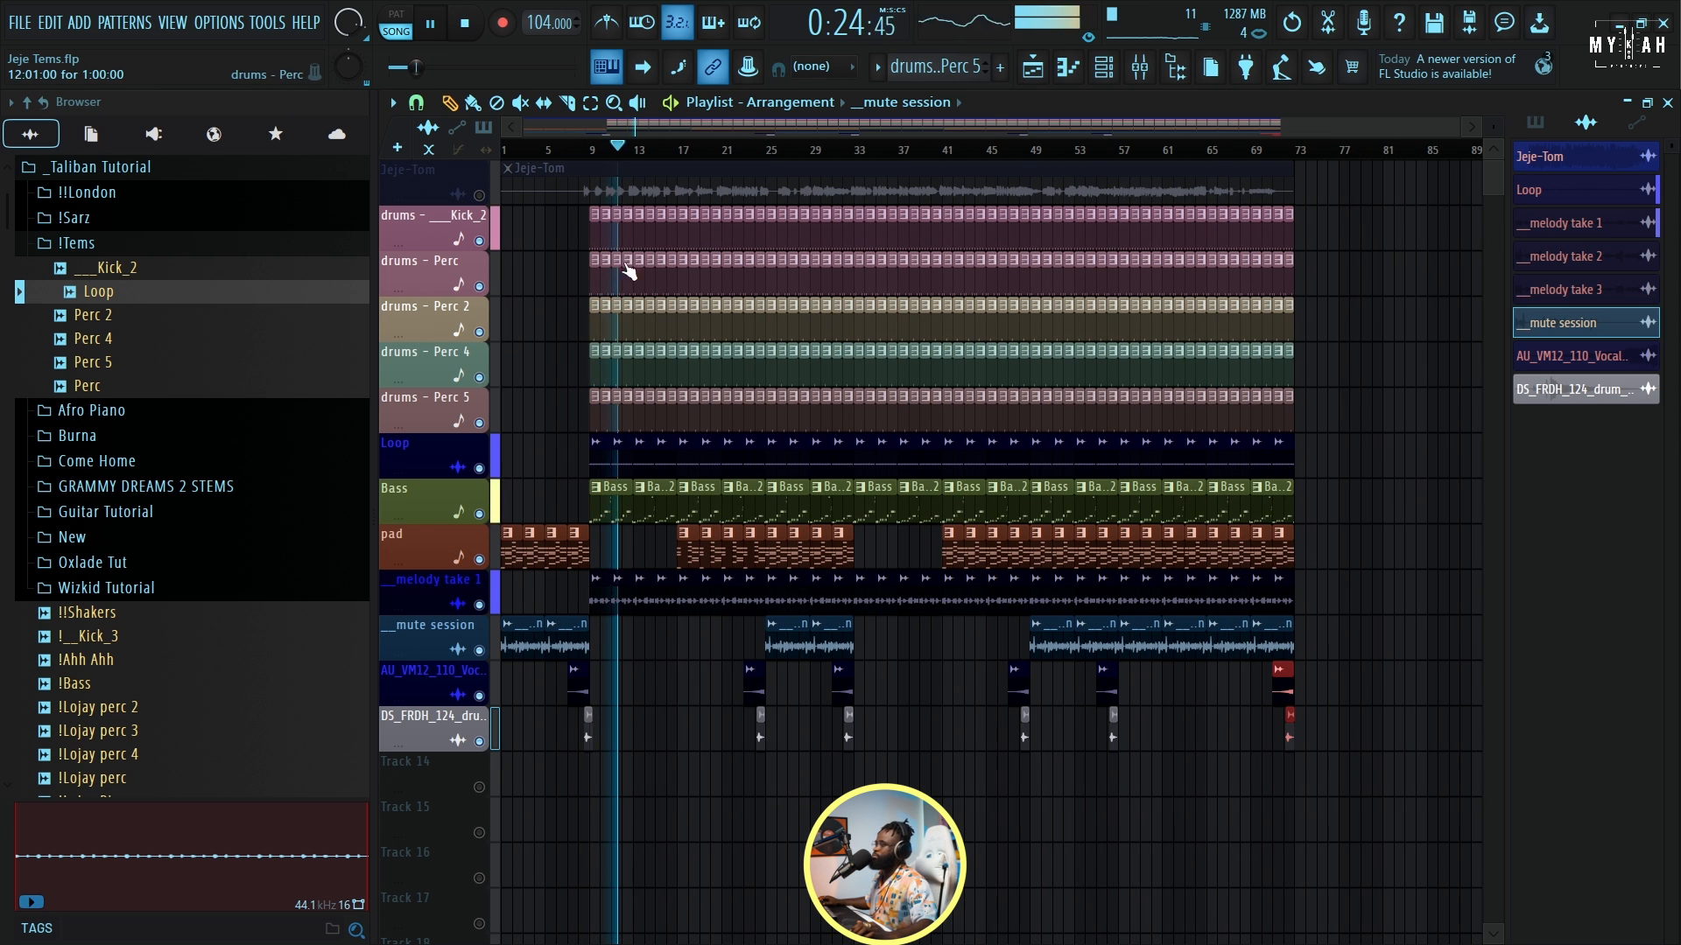
pyautogui.scroll(5, 604, 154)
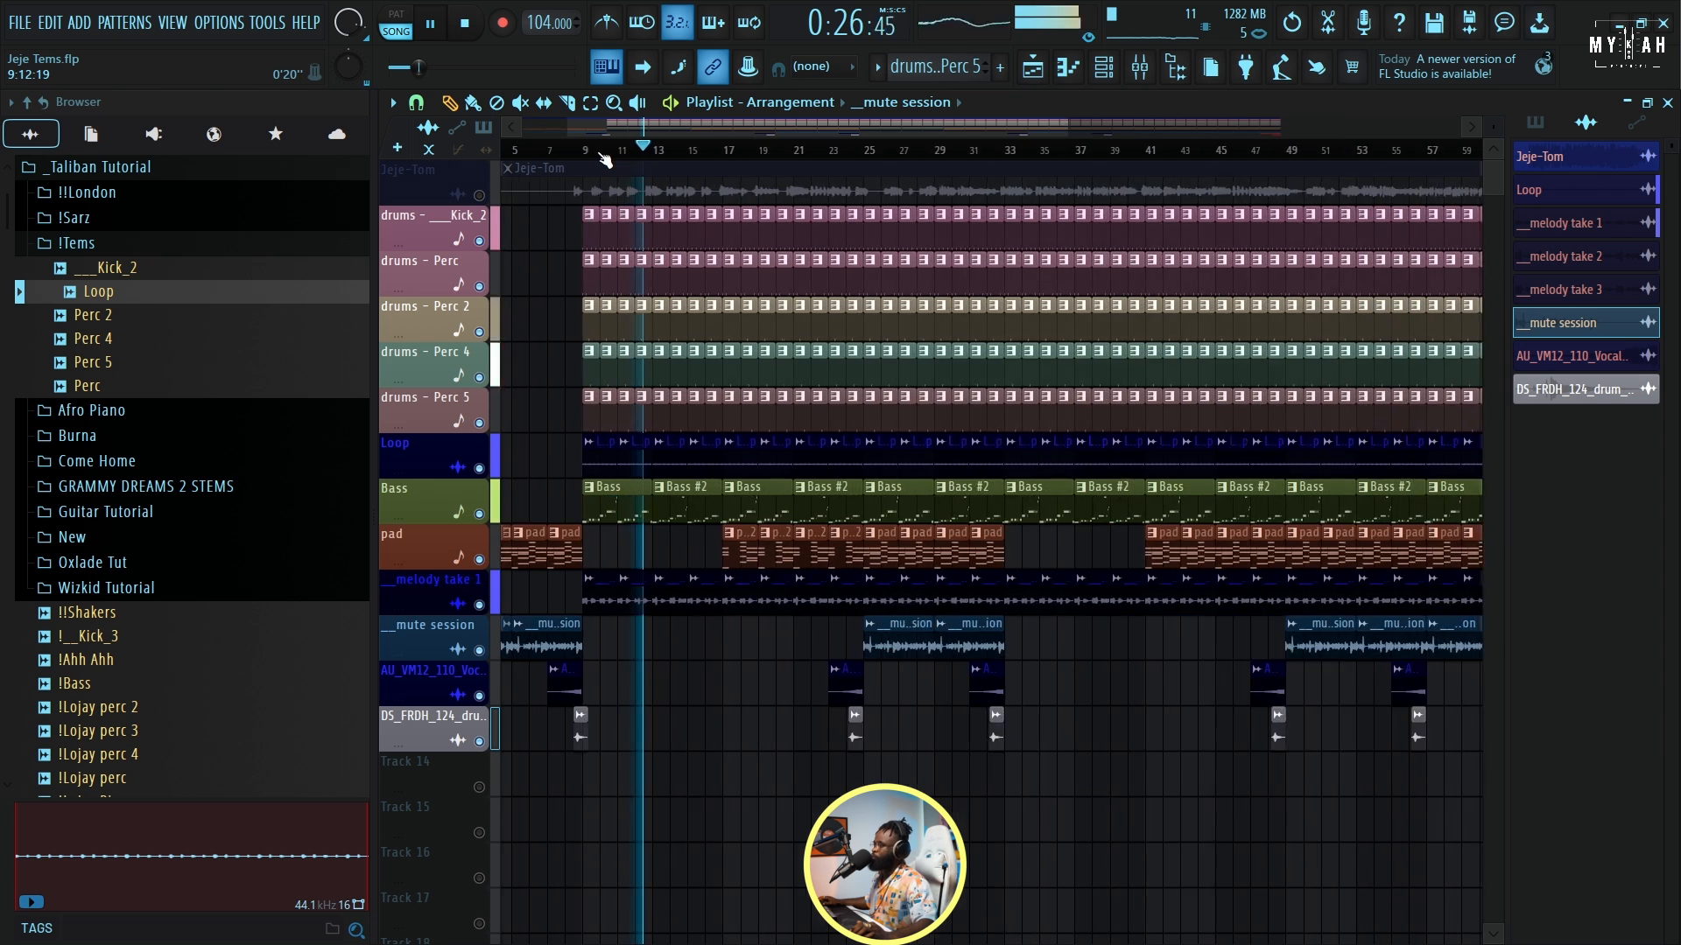
pyautogui.scroll(3, 604, 156)
pyautogui.click(601, 489)
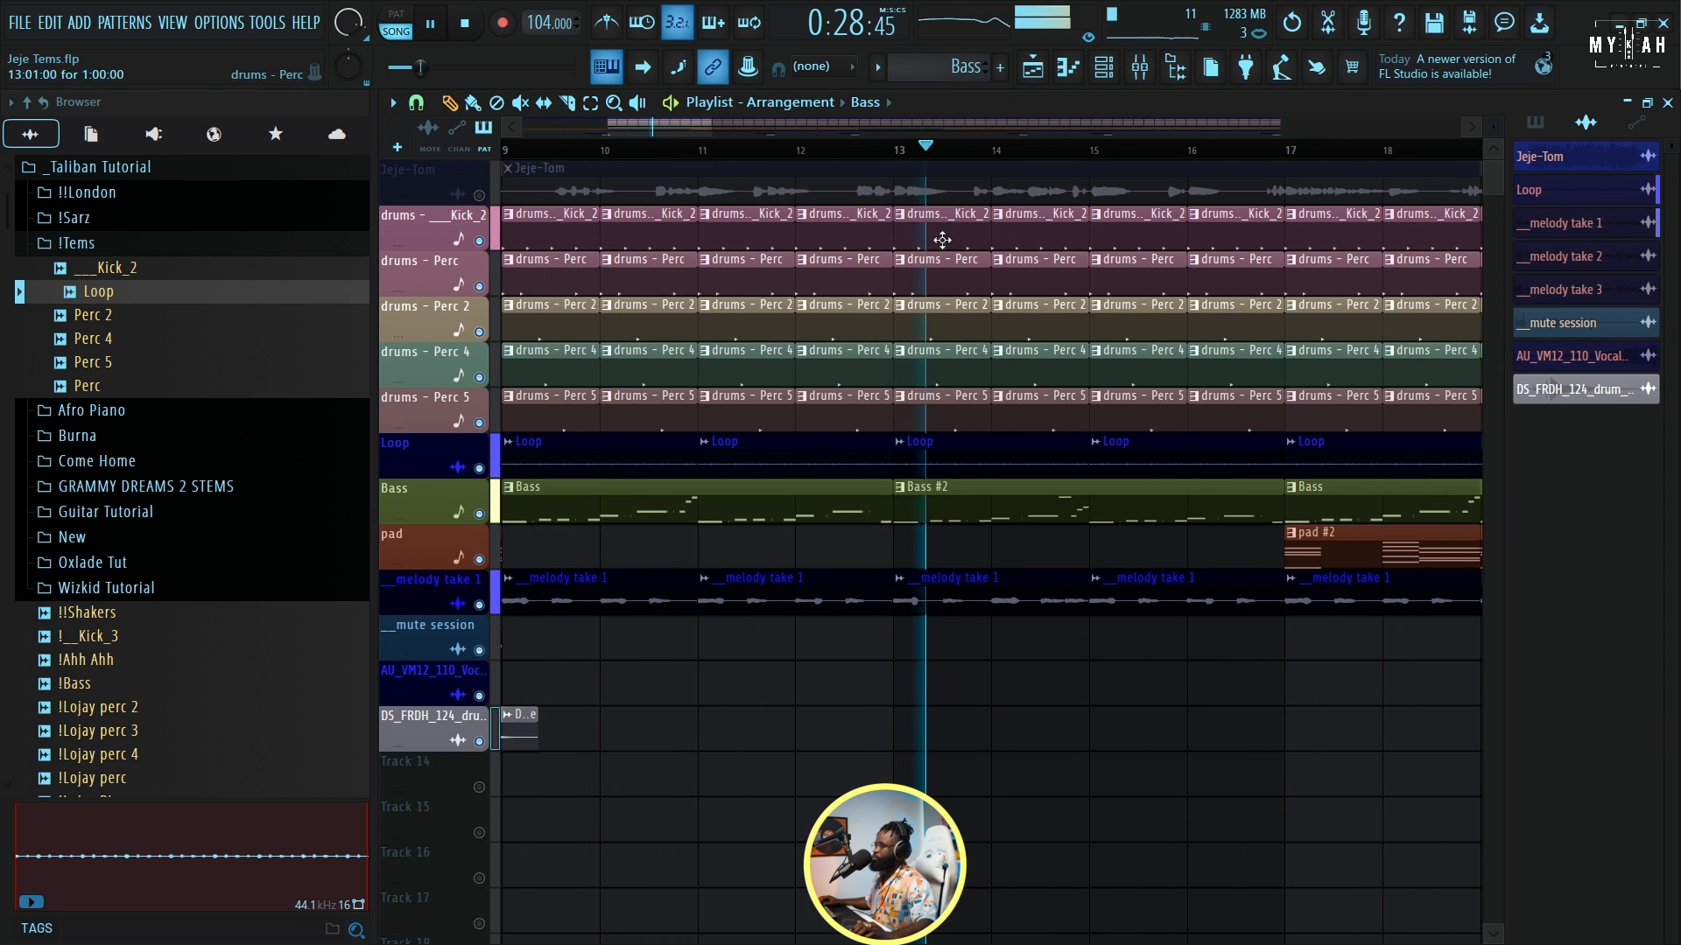
pyautogui.click(1107, 63)
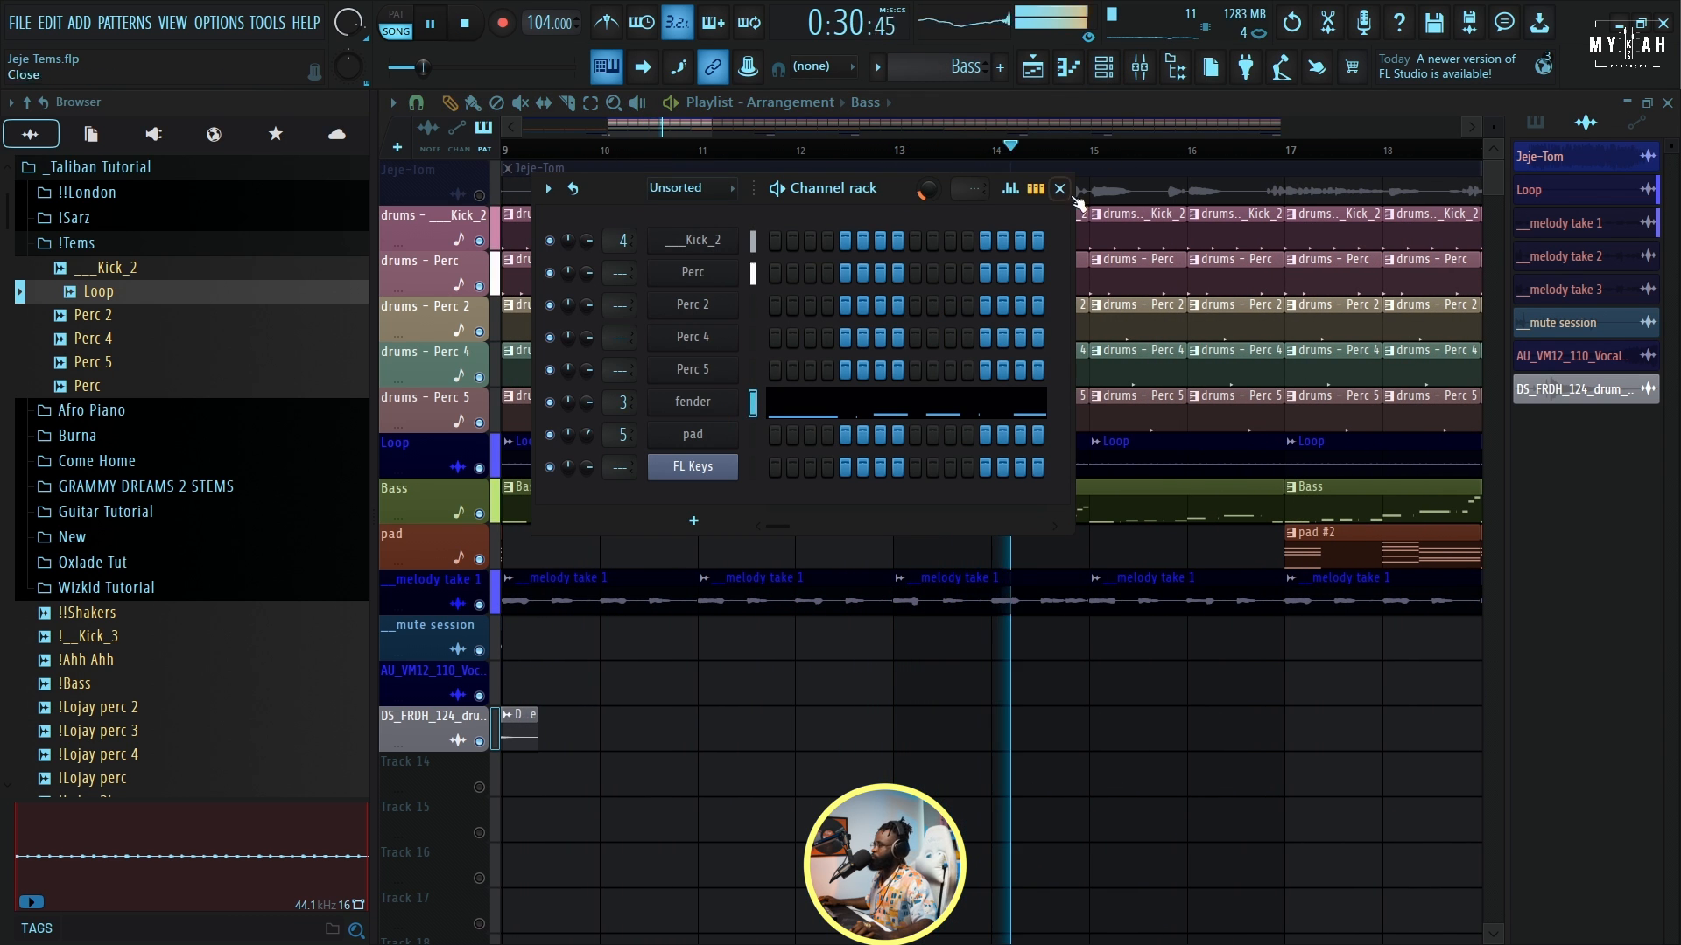
pyautogui.click(1140, 75)
pyautogui.click(863, 377)
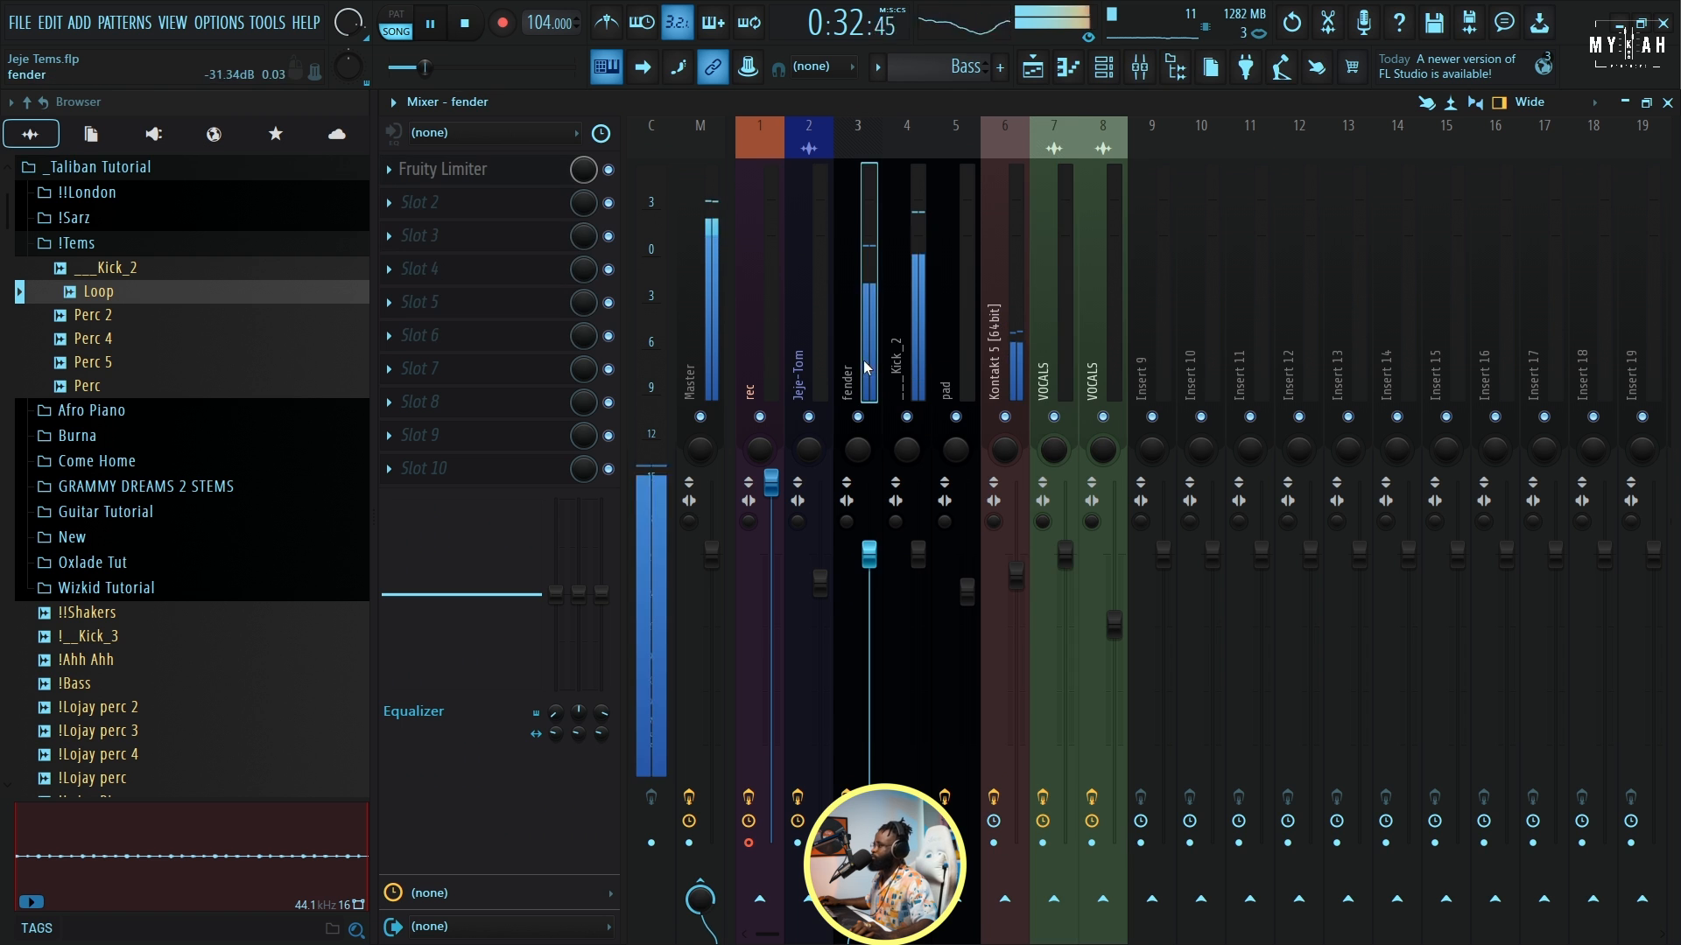
pyautogui.click(473, 203)
pyautogui.click(1132, 595)
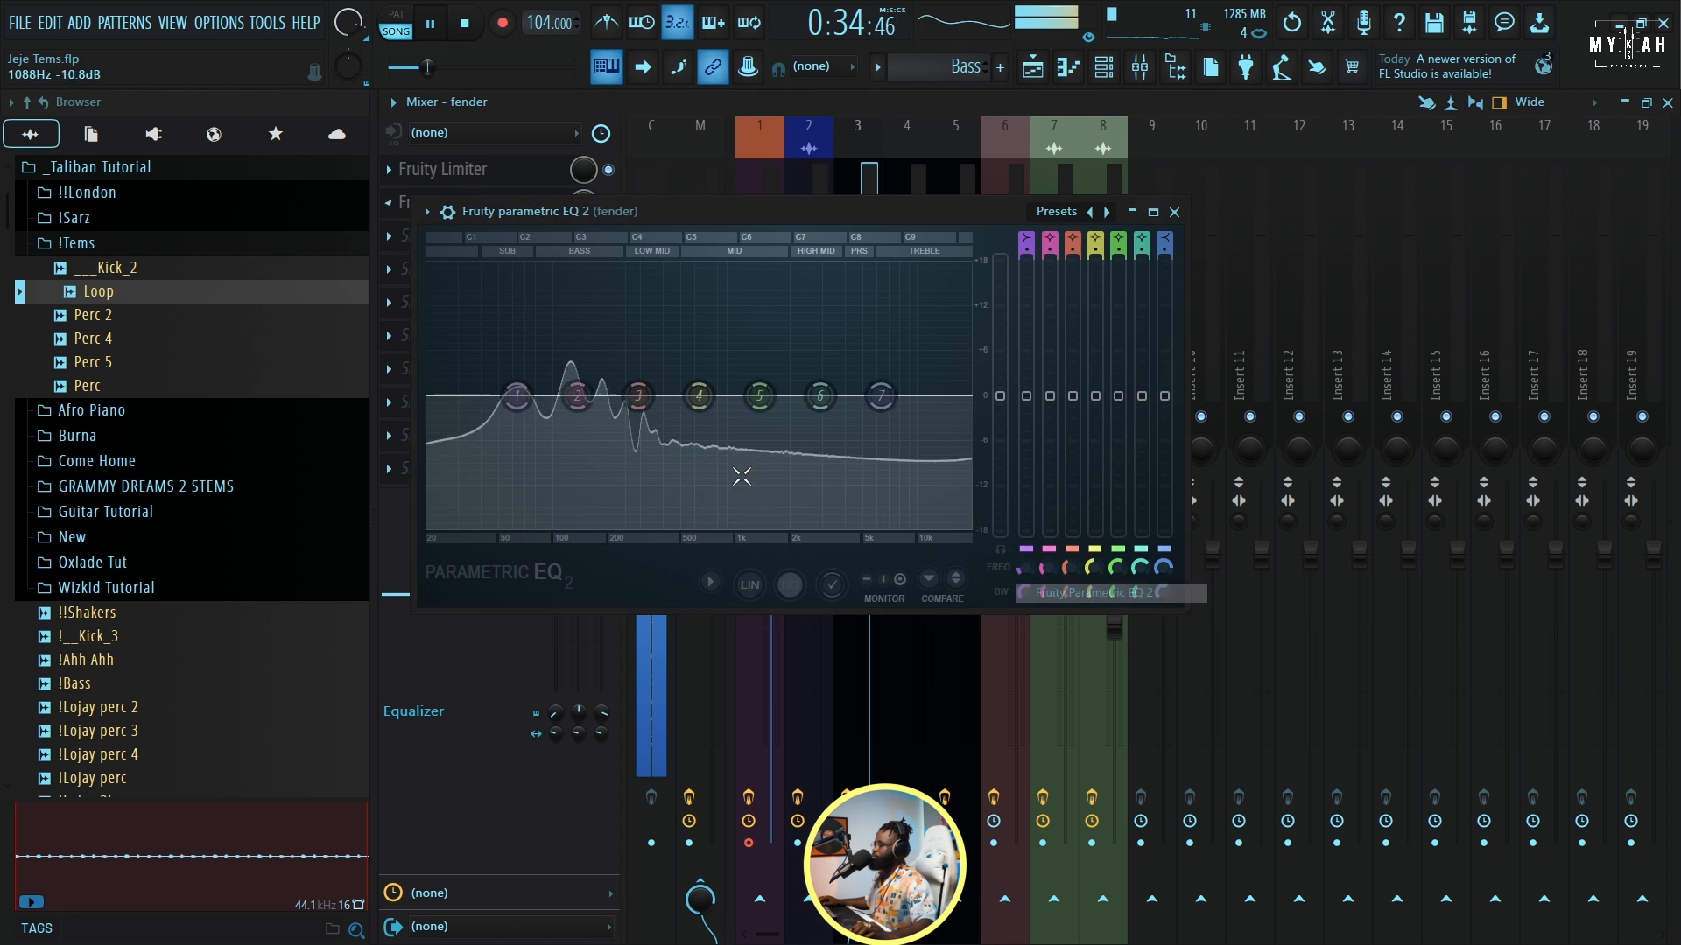
# Cut the bass highs by pulling EQ band 7 down fully at about 2.3 kHz with a steeper slope, and return to the playlist.
pyautogui.moveTo(880, 396); pyautogui.dragTo(818, 523)
pyautogui.rightClick(818, 528)
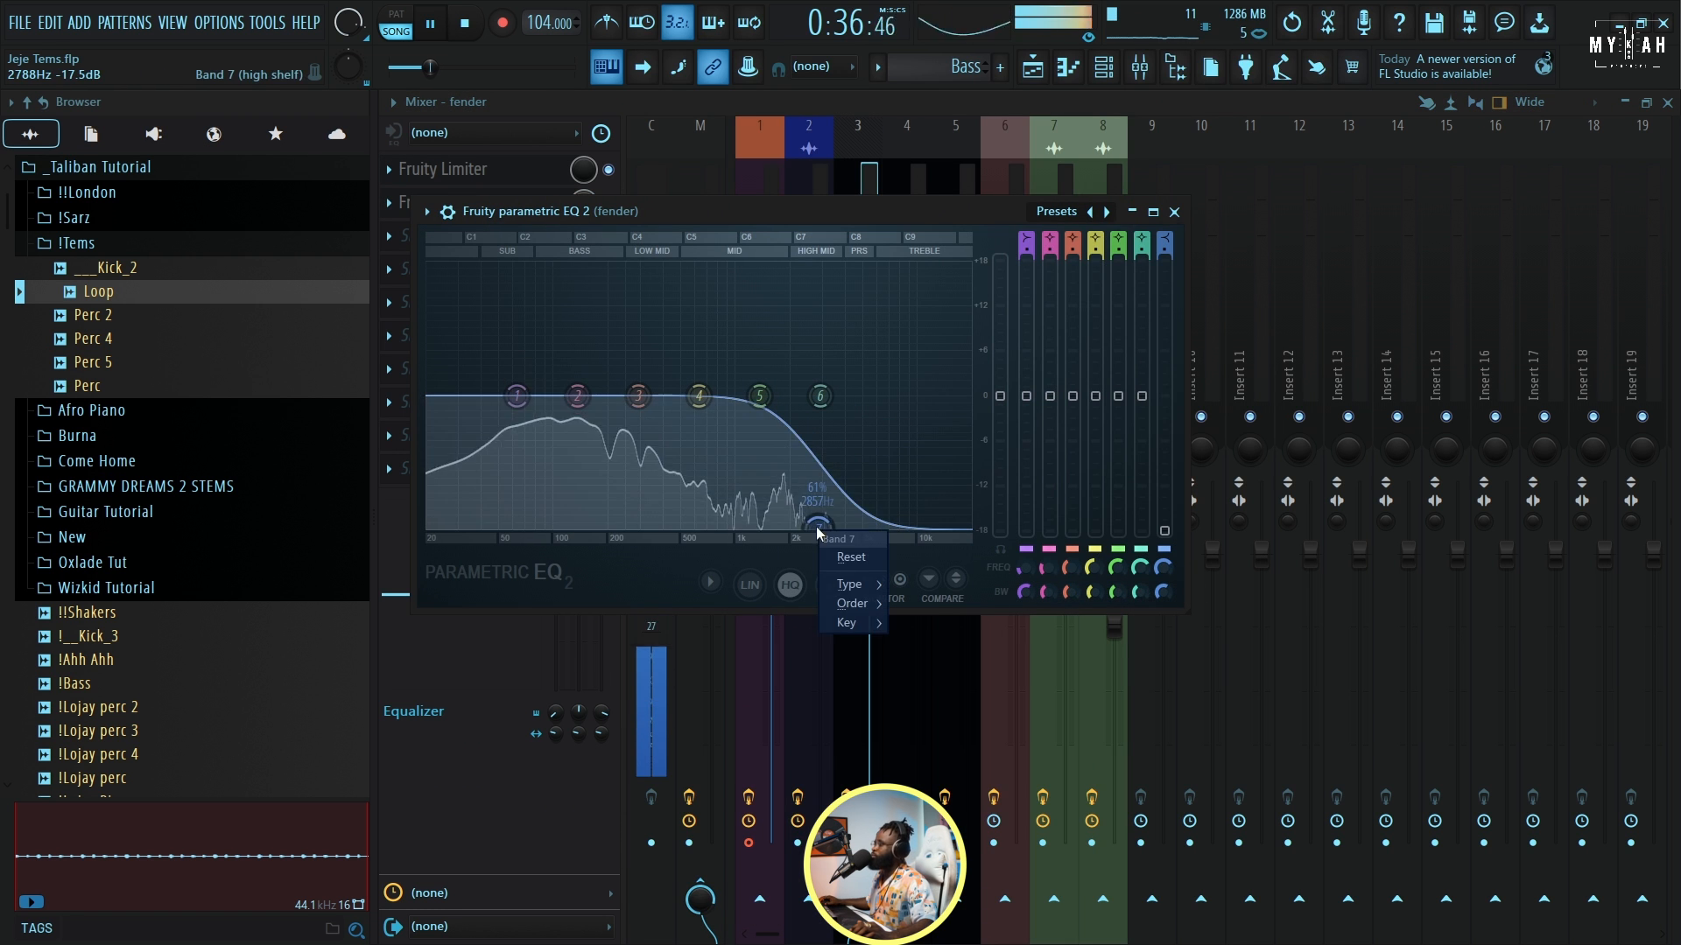
pyautogui.moveTo(853, 603)
pyautogui.click(919, 659)
pyautogui.moveTo(817, 526); pyautogui.dragTo(803, 526)
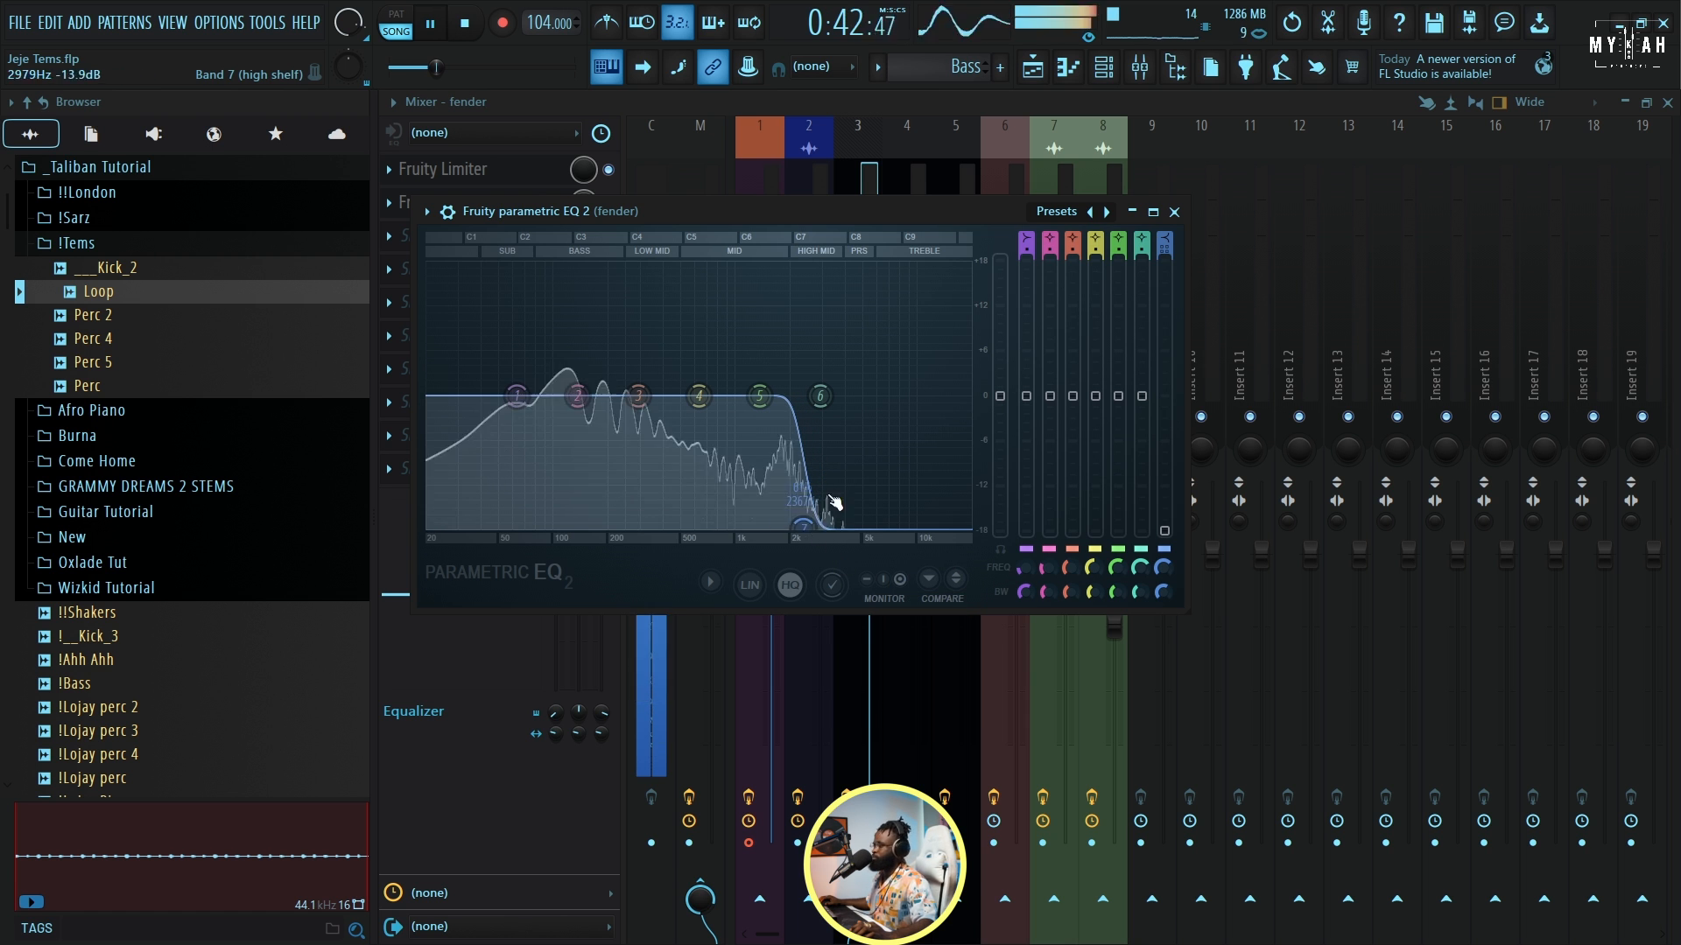
pyautogui.click(1033, 70)
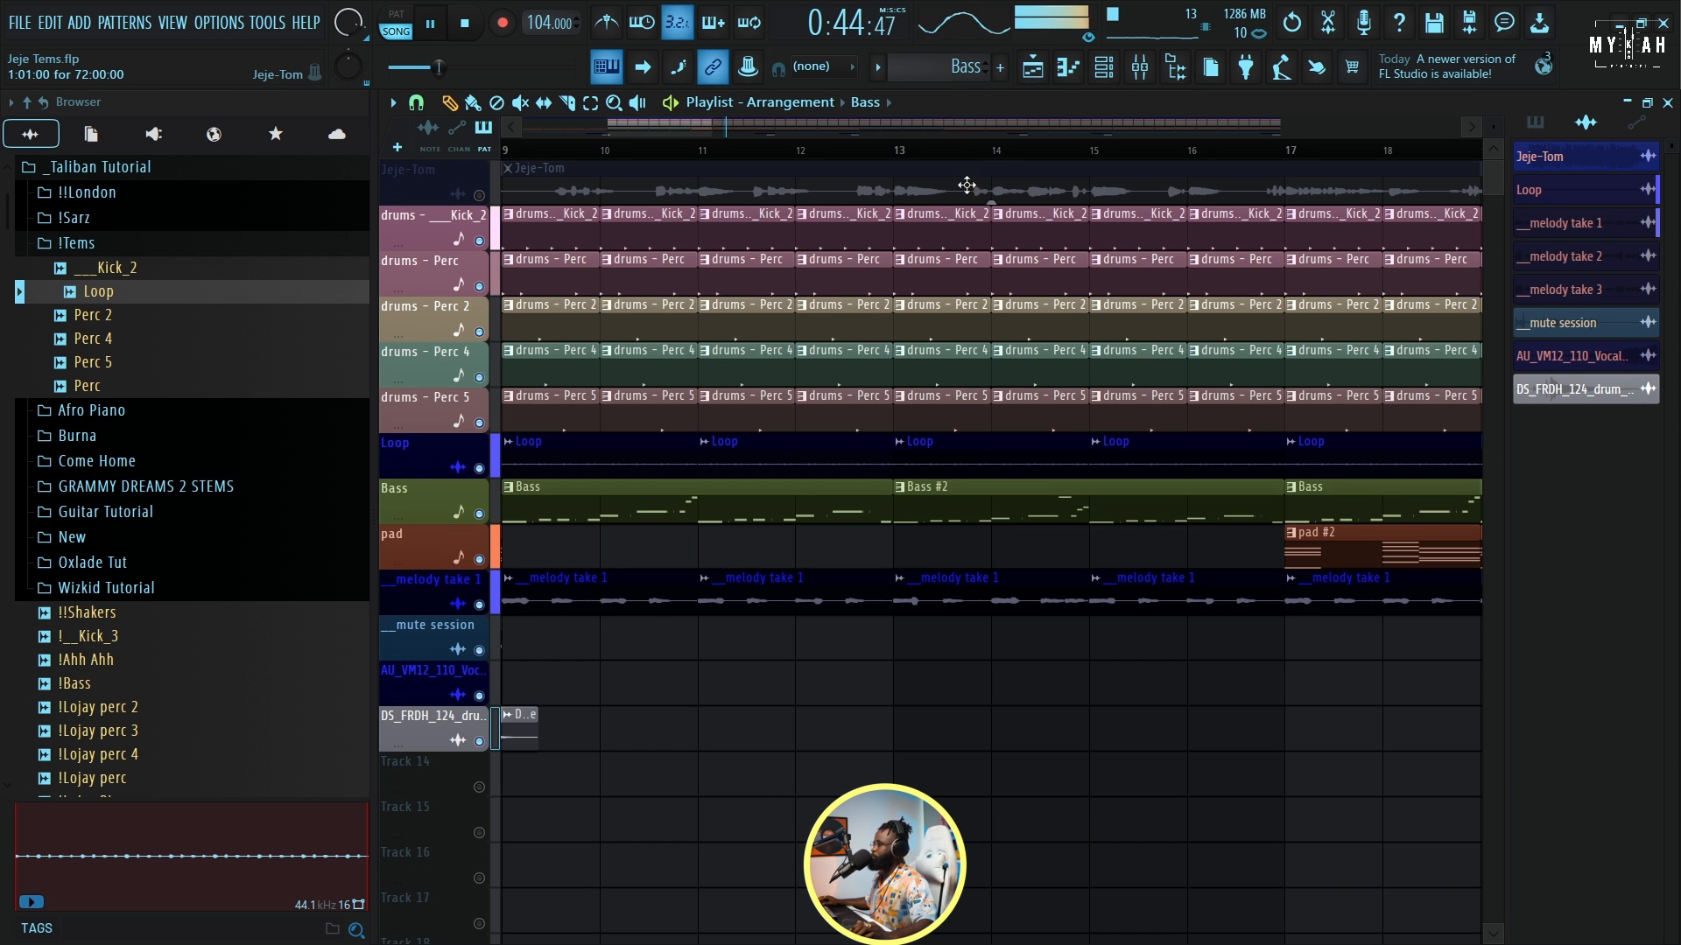
# Listen to the full arrangement through the section before bar 25 and open the mixer to examine the track levels.
pyautogui.scroll(-8, 970, 157)
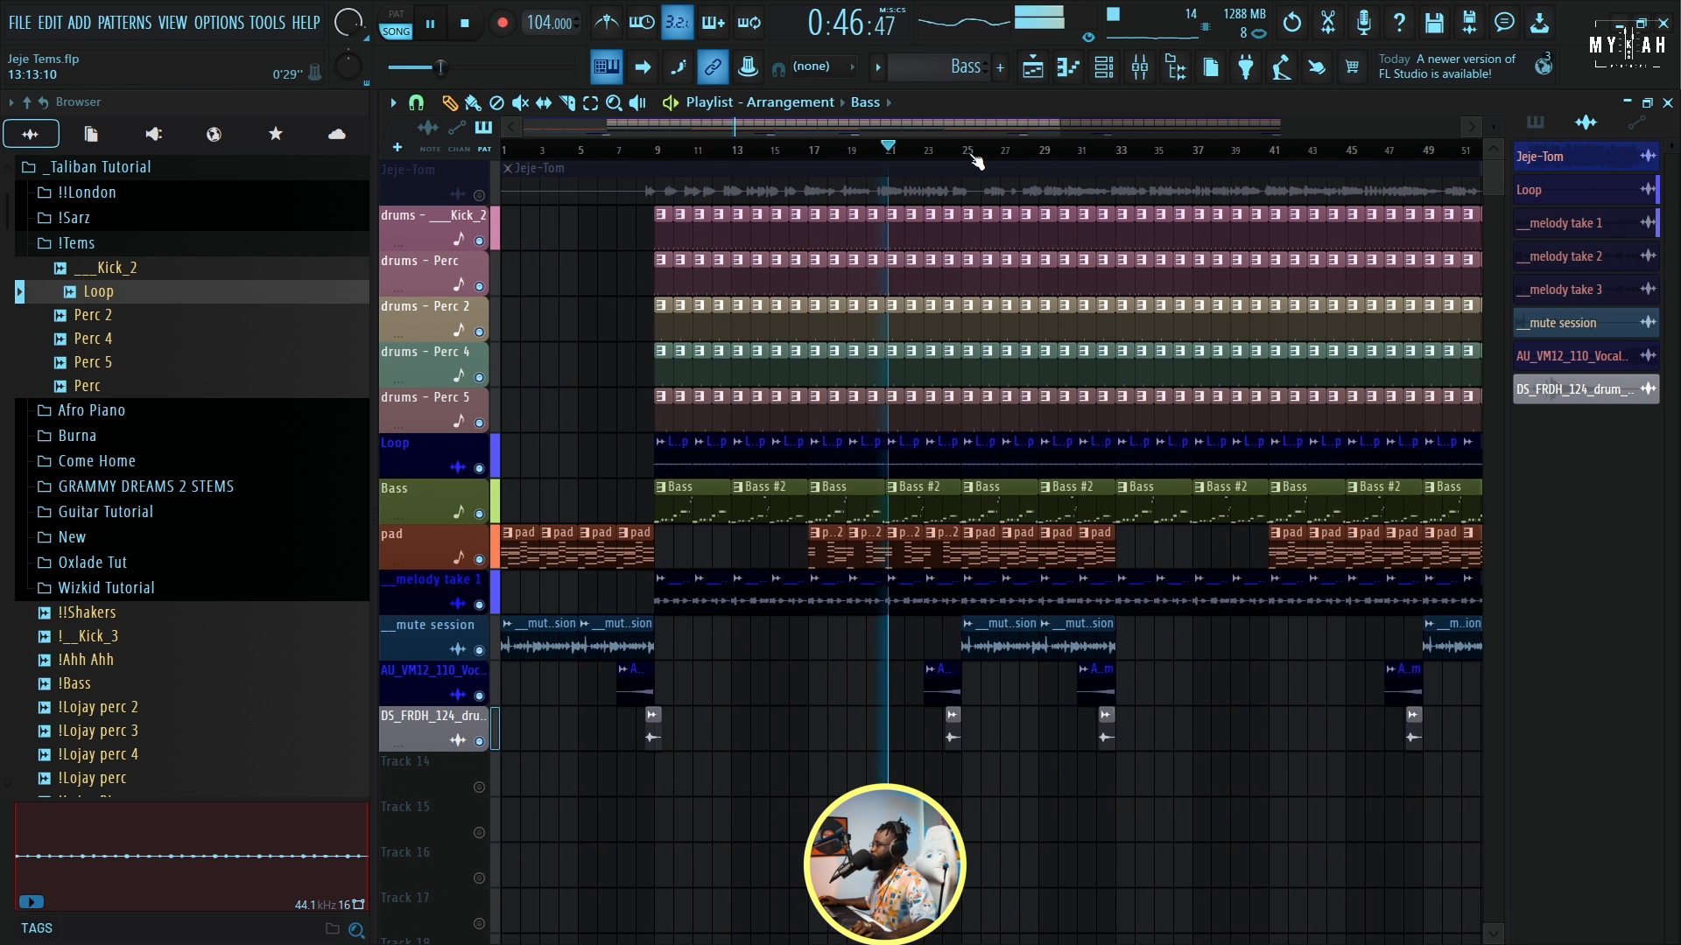
pyautogui.scroll(-1, 954, 156)
pyautogui.scroll(-6, 919, 157)
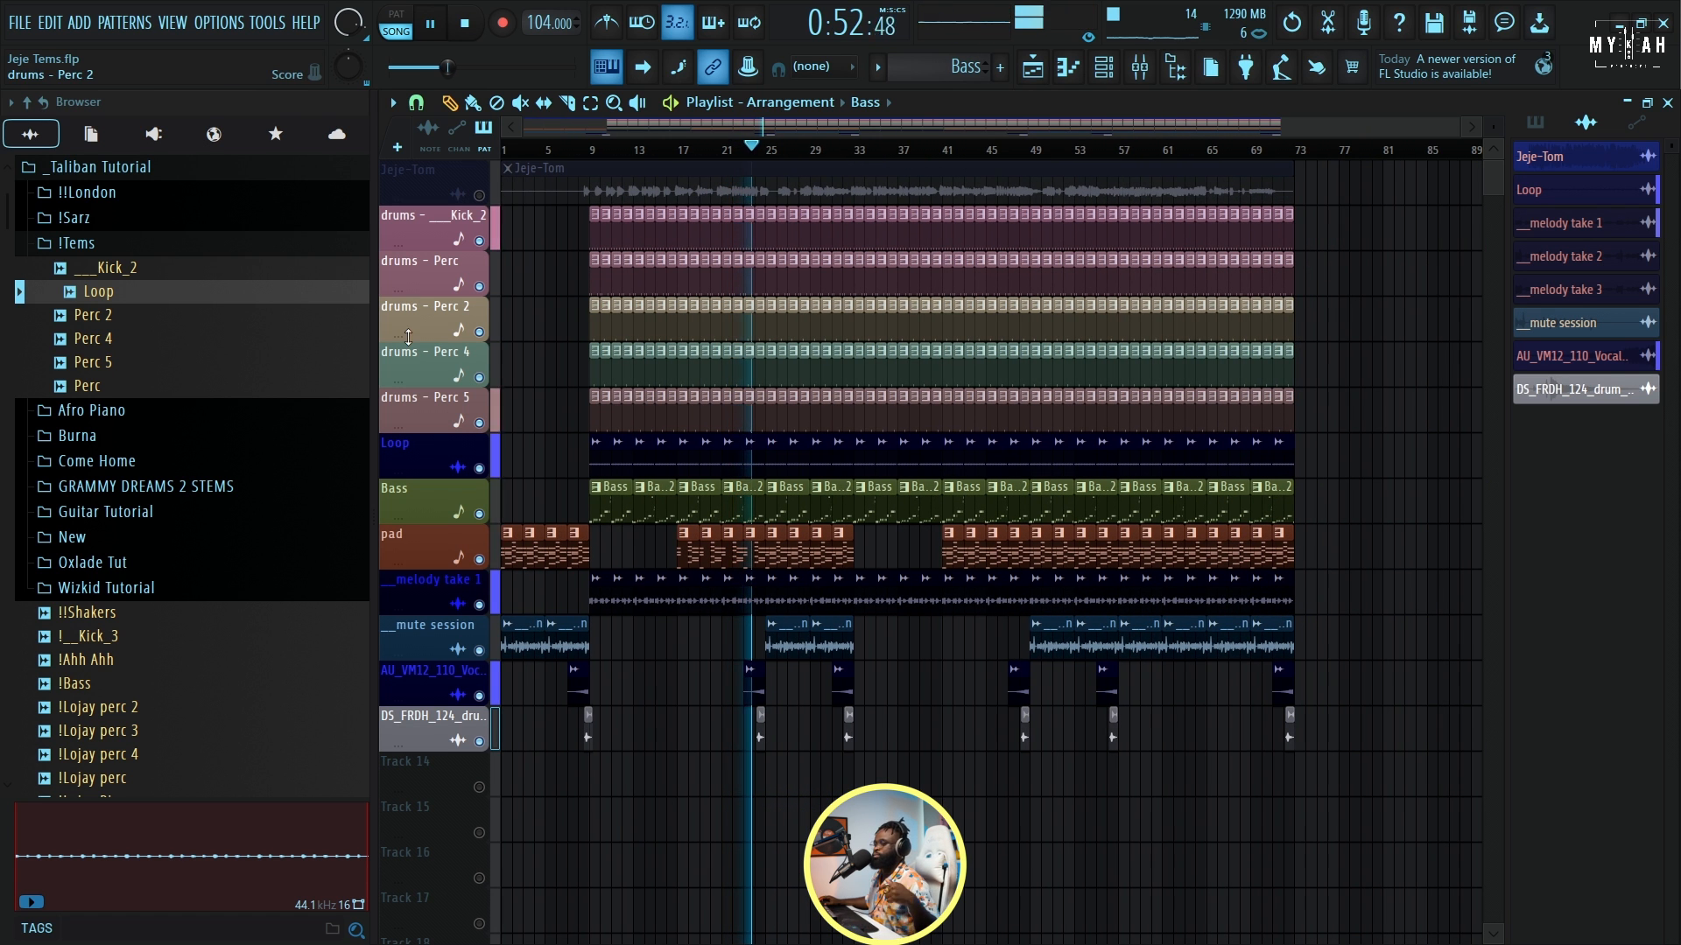
pyautogui.click(1151, 75)
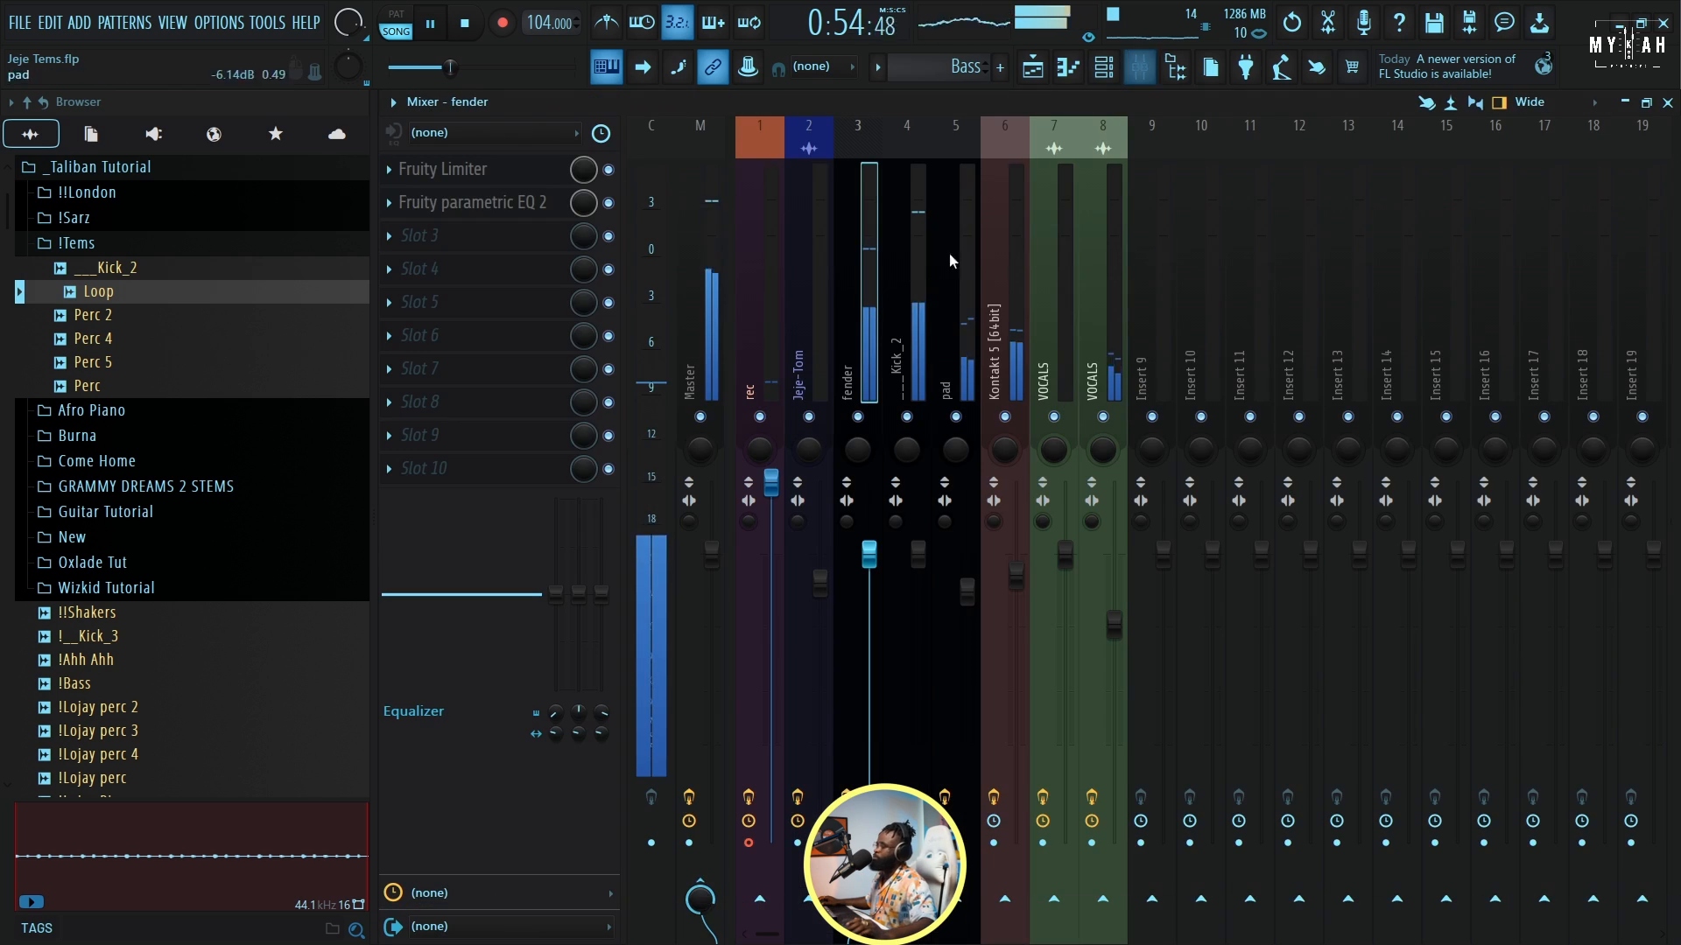